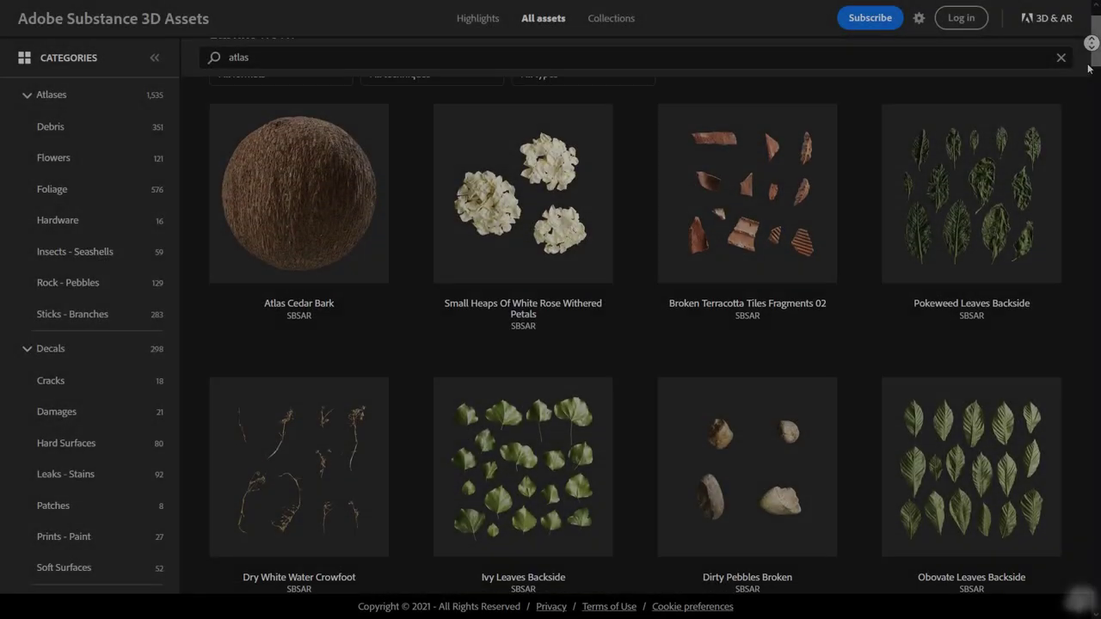
# - Browse the search results for atlas assets in the Substance 3D Assets library
pyautogui.scroll(-3, 1089, 69)
pyautogui.scroll(-4, 1089, 69)
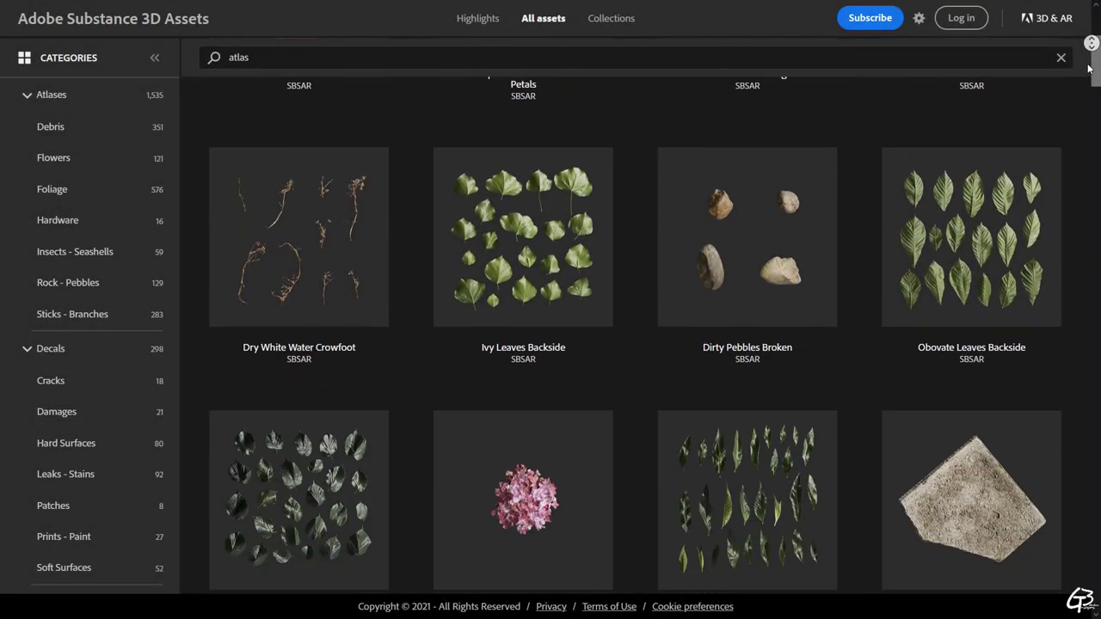
pyautogui.scroll(-2, 1090, 69)
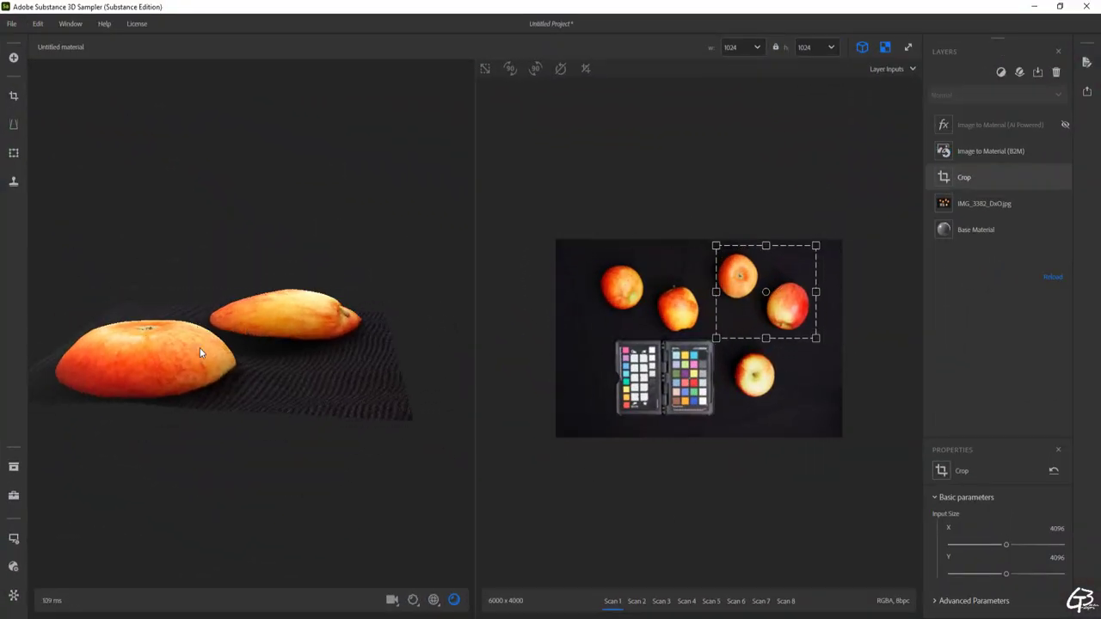
# - In Substance 3D Sampler, hide the apple material's Image to Material (B2M) layer and show the Image to Material (AI Powered) layer
pyautogui.moveTo(291, 469); pyautogui.dragTo(170, 418)
pyautogui.click(1065, 151)
pyautogui.click(1065, 125)
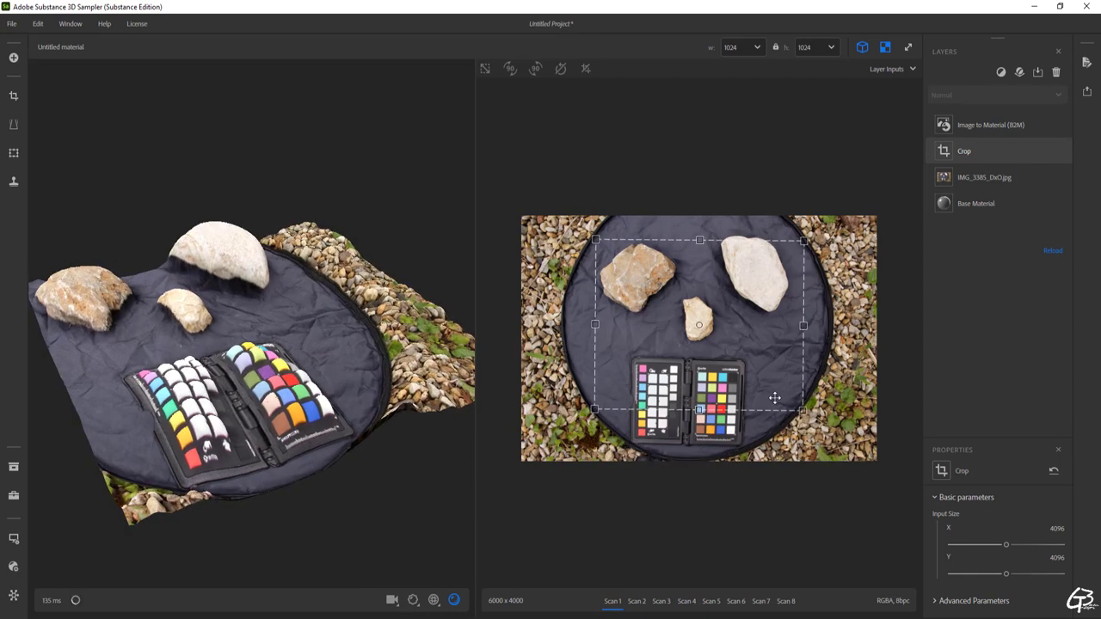
# - Crop IMG_3385_DxO.jpg to the brown rock and the small rock, excluding the white rock and colour chart, and inspect the relief
pyautogui.moveTo(802, 410); pyautogui.dragTo(719, 350)
pyautogui.moveTo(201, 328); pyautogui.dragTo(265, 379)
pyautogui.scroll(3, 241, 344)
pyautogui.scroll(-3, 241, 338)
pyautogui.scroll(3, 252, 308)
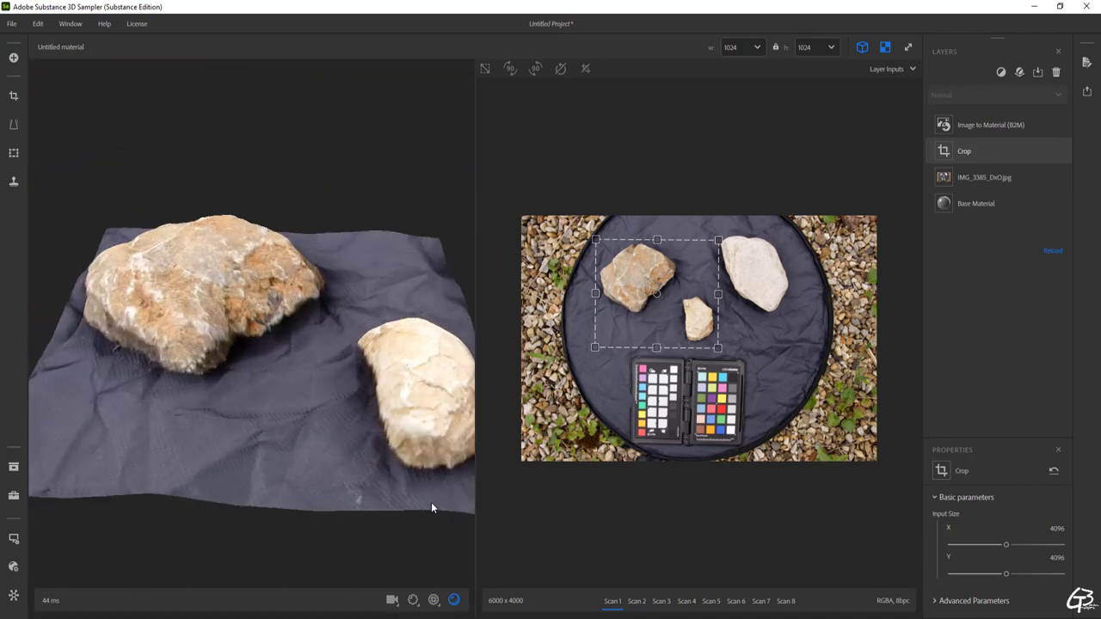
pyautogui.moveTo(254, 354); pyautogui.dragTo(255, 327)
pyautogui.moveTo(332, 539); pyautogui.dragTo(340, 540)
pyautogui.moveTo(315, 366); pyautogui.dragTo(266, 404)
pyautogui.scroll(-2, 266, 403)
# - Switch to Substance 3D Designer and examine the scanned stone's relief on the plane from another angle
pyautogui.rightClick(978, 262)
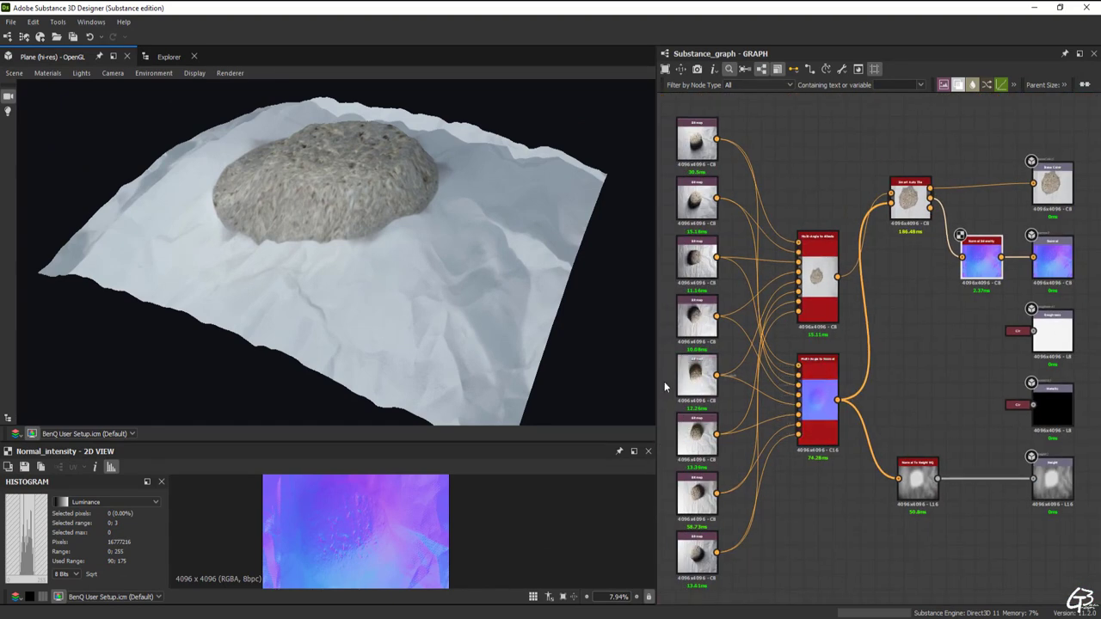
pyautogui.moveTo(609, 375); pyautogui.dragTo(437, 228)
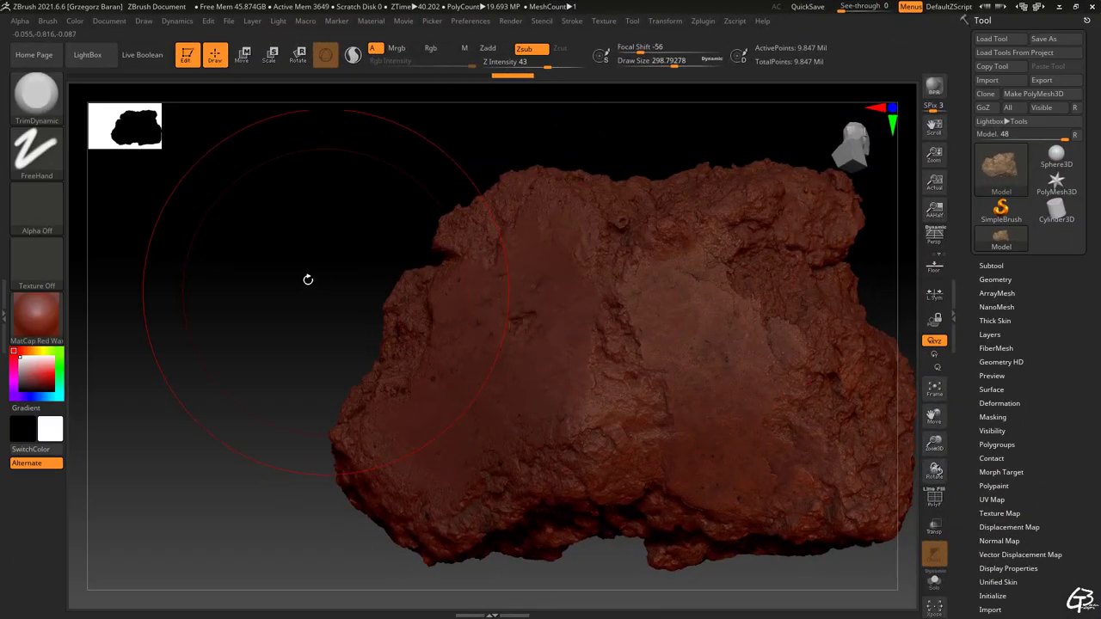
# - Switch to ZBrush and view the rock sculpt from a different side
pyautogui.moveTo(307, 280)
pyautogui.mouseDown()
pyautogui.moveTo(352, 264)
pyautogui.moveTo(332, 320)
pyautogui.moveTo(363, 345)
pyautogui.mouseUp()
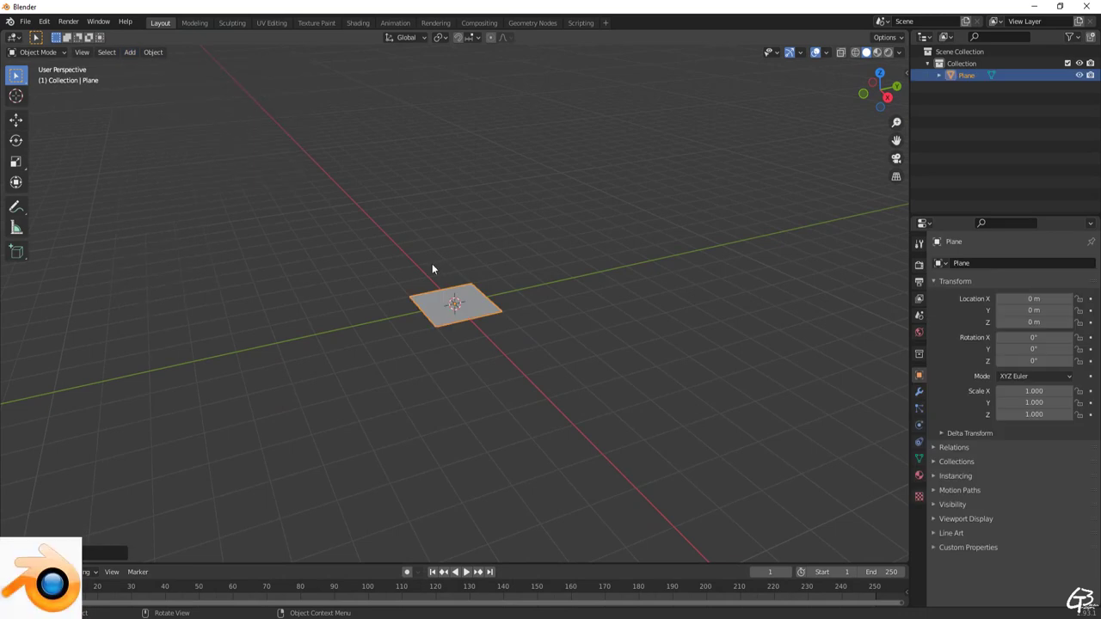
# - Switch to Blender, open the UV Editing workspace for the plane and try moving one corner of its UV layout
pyautogui.scroll(6, 443, 315)
pyautogui.moveTo(443, 315); pyautogui.dragTo(451, 359, button='middle')
pyautogui.click(271, 22)
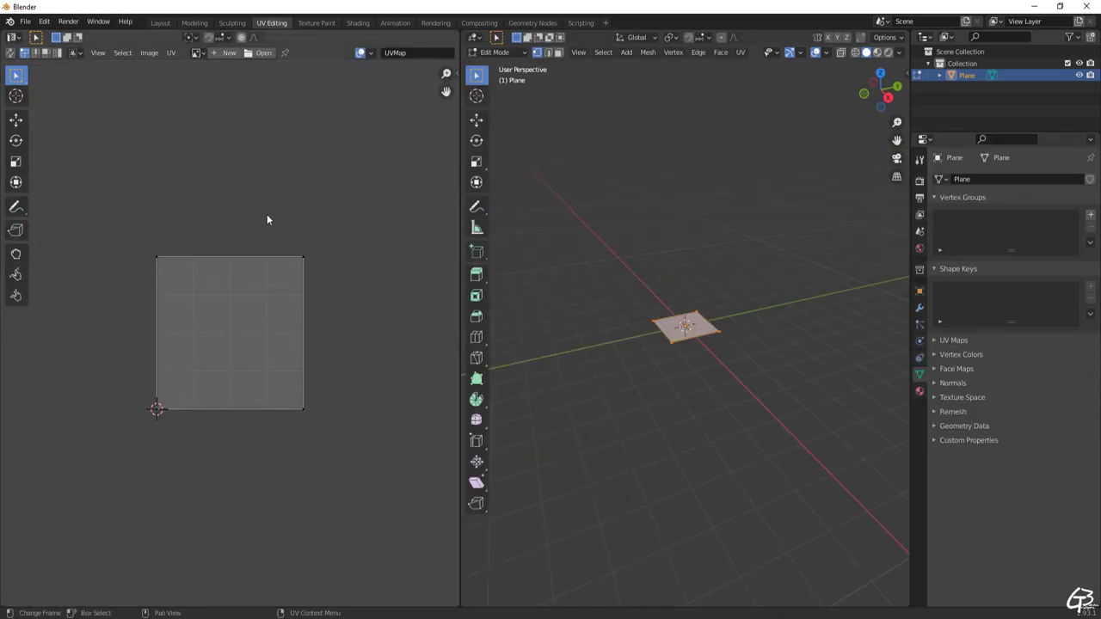
pyautogui.press('g')
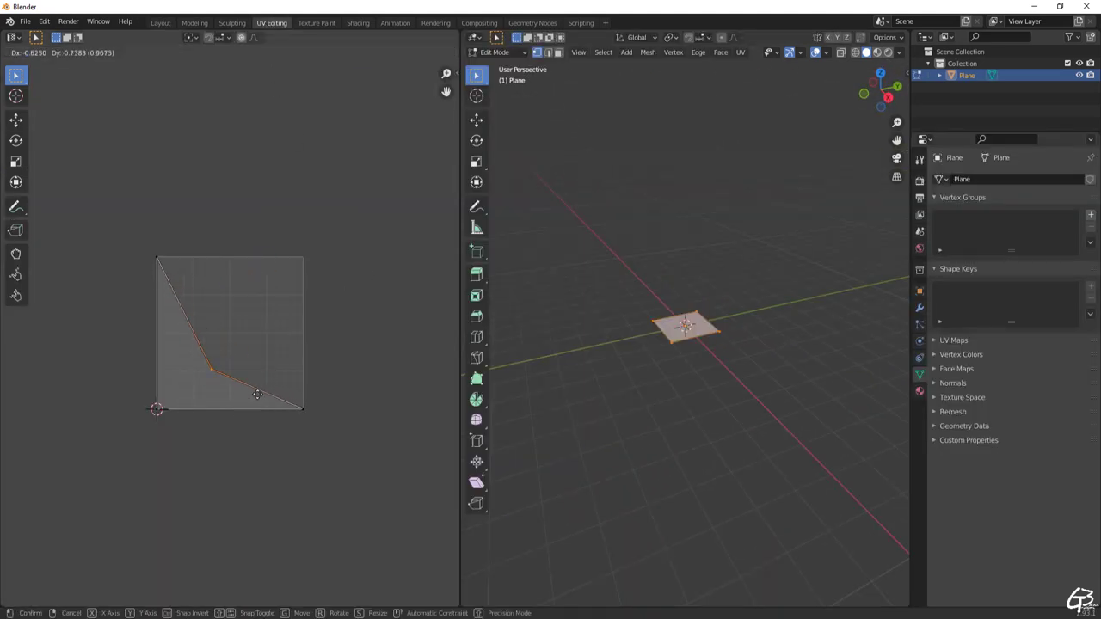
pyautogui.rightClick(328, 320)
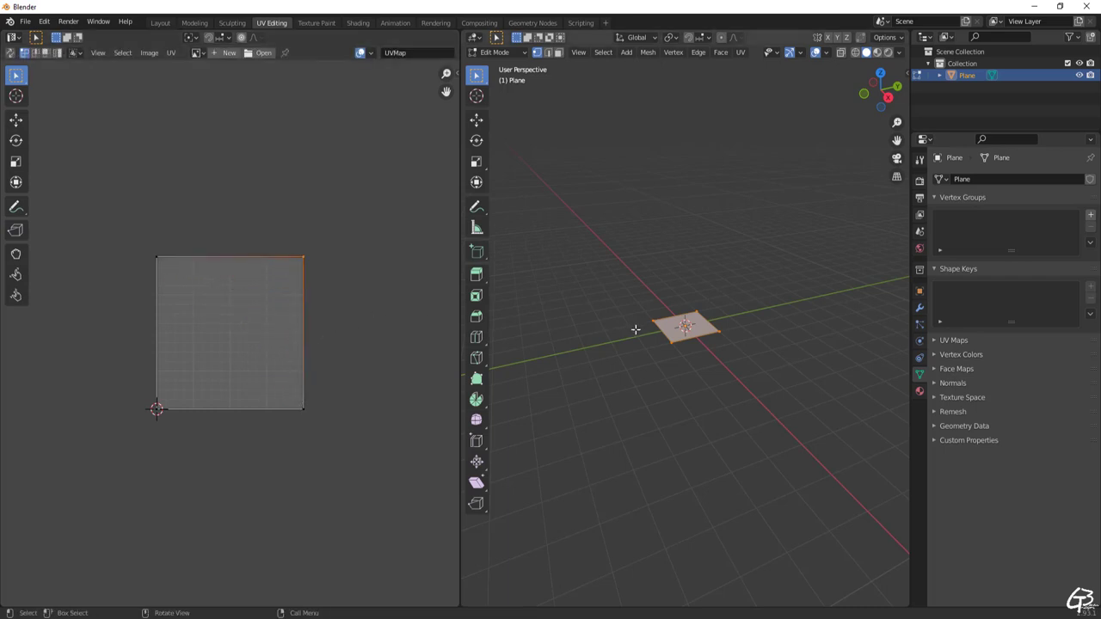
# - Return the plane to Object Mode and bring up the file commands
pyautogui.press('Tab')
pyautogui.scroll(4, 686, 325)
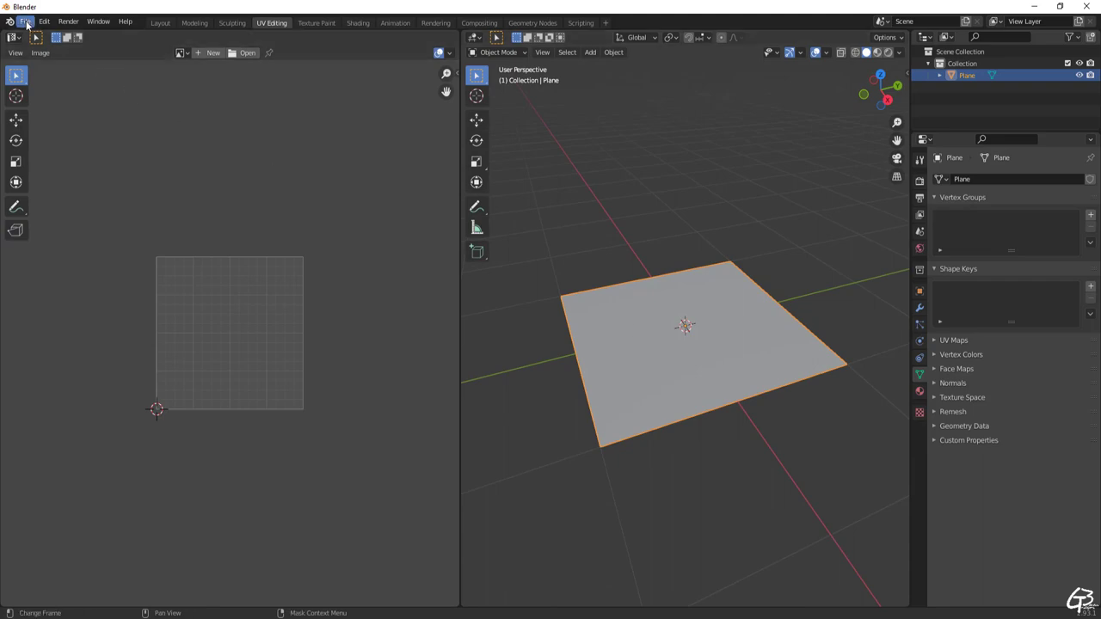
pyautogui.click(25, 21)
pyautogui.moveTo(55, 201)
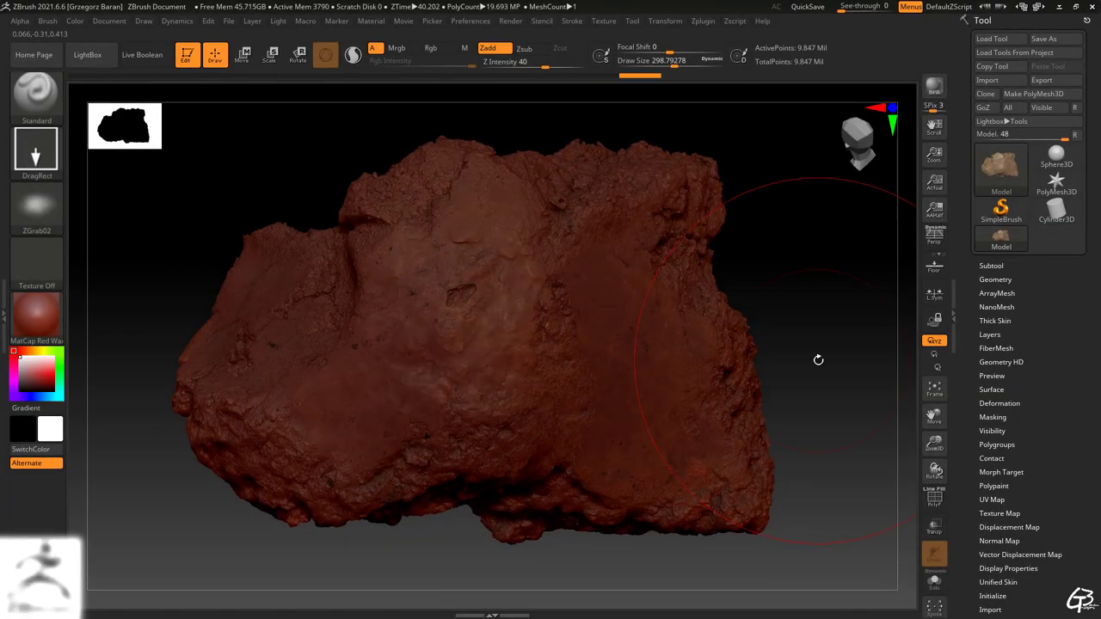
# - Switch to ZBrush and examine the high-poly rock from several sides
pyautogui.moveTo(820, 359); pyautogui.dragTo(674, 473)
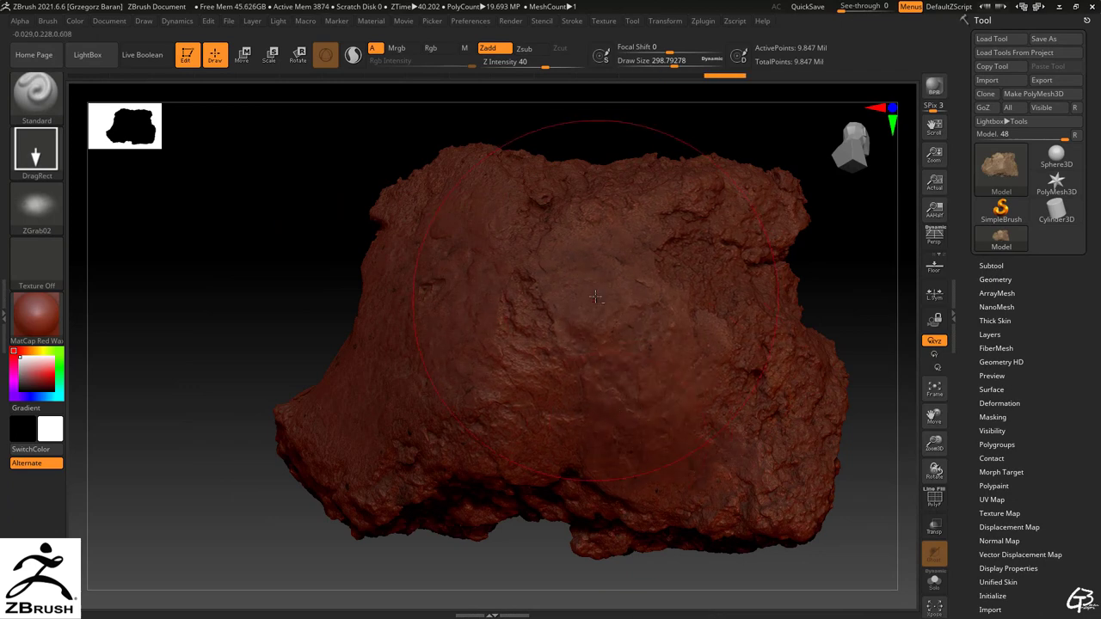
pyautogui.moveTo(307, 328); pyautogui.dragTo(413, 330)
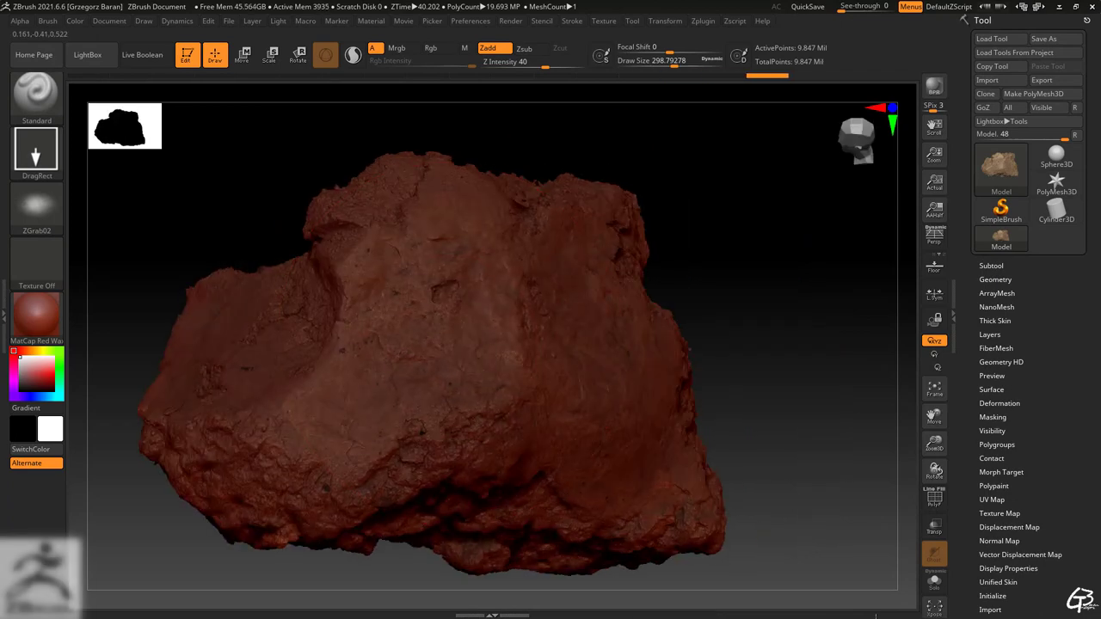
pyautogui.moveTo(738, 294)
pyautogui.keyDown('alt'); pyautogui.mouseDown()
pyautogui.moveTo(738, 339)
pyautogui.moveTo(422, 226)
pyautogui.mouseUp(); pyautogui.keyUp('alt')
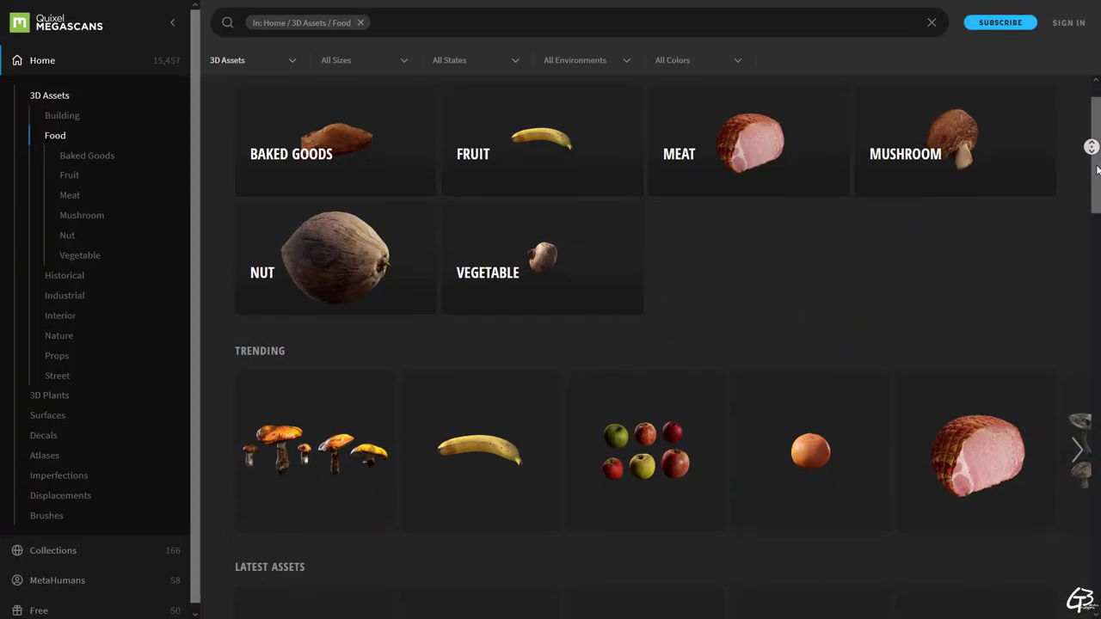
# - Browse the Food category of 3D assets in the Quixel Megascans library
pyautogui.scroll(-2, 1098, 177)
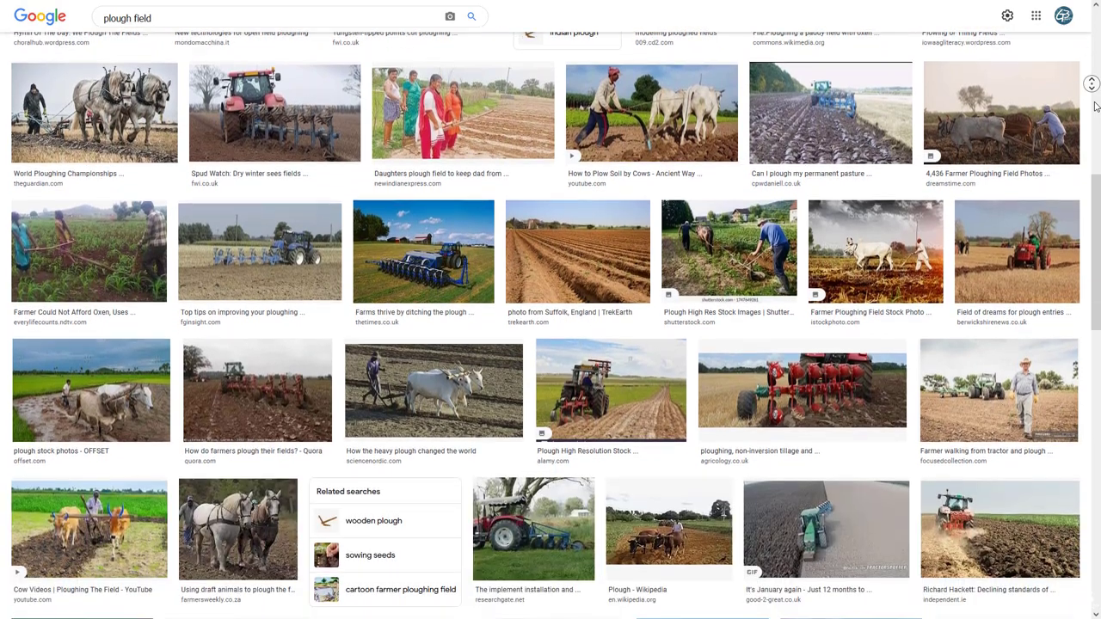
# - Look through the Google image results for "plough field" as soil reference
pyautogui.middleClick(1095, 106)
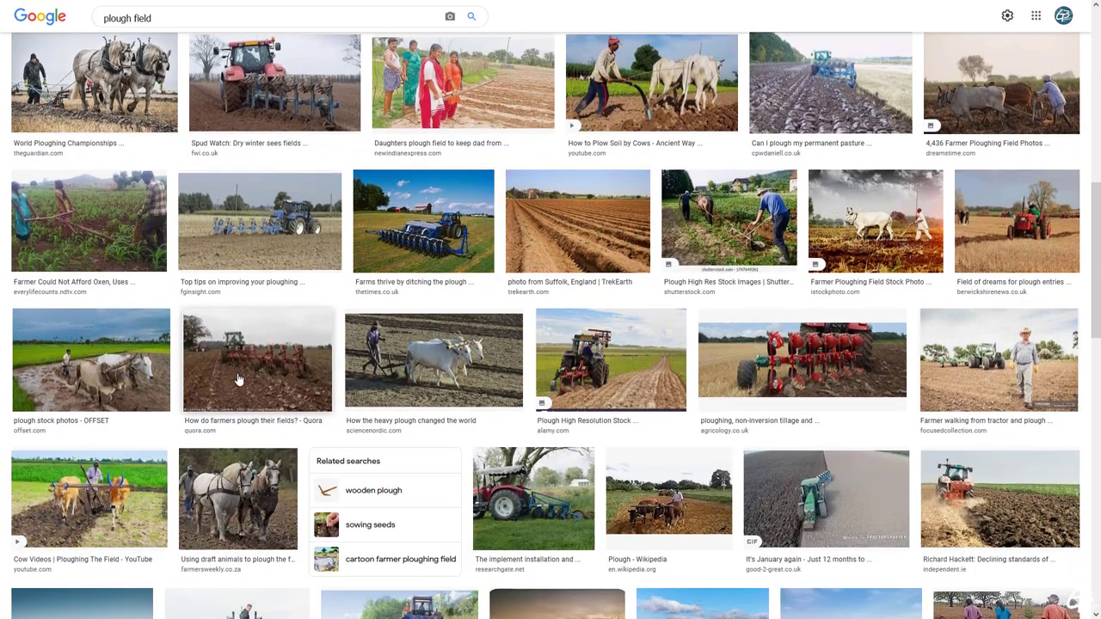
pyautogui.scroll(-3, 256, 377)
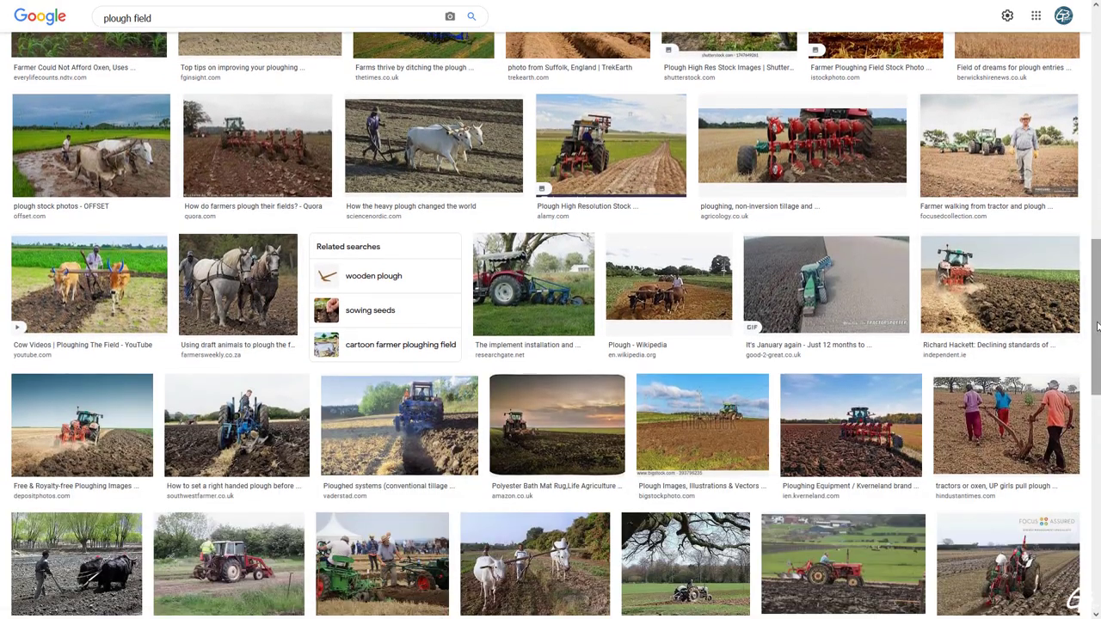
pyautogui.middleClick(1091, 324)
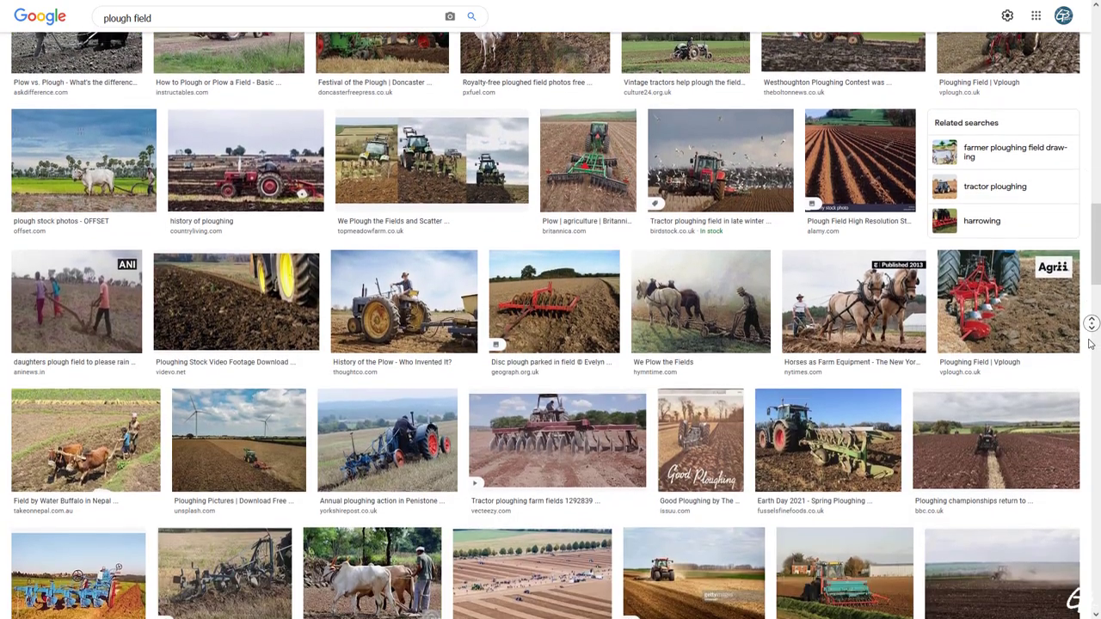
pyautogui.middleClick(1089, 340)
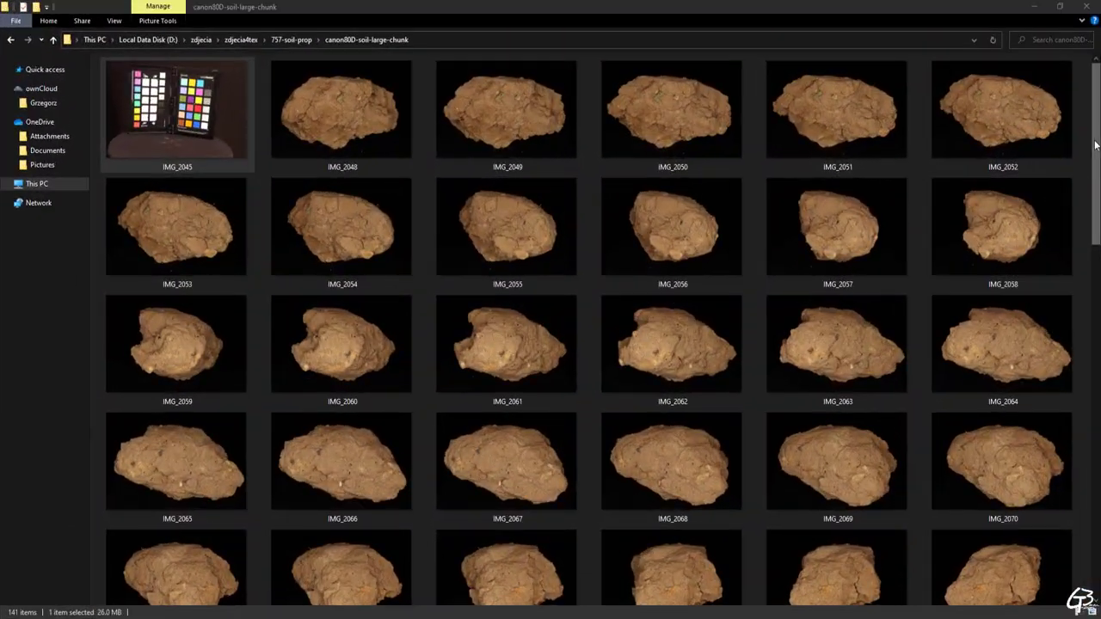
# - Look through the source photos in the canon80D-soil-large-chunk folder
pyautogui.scroll(-3, 1094, 129)
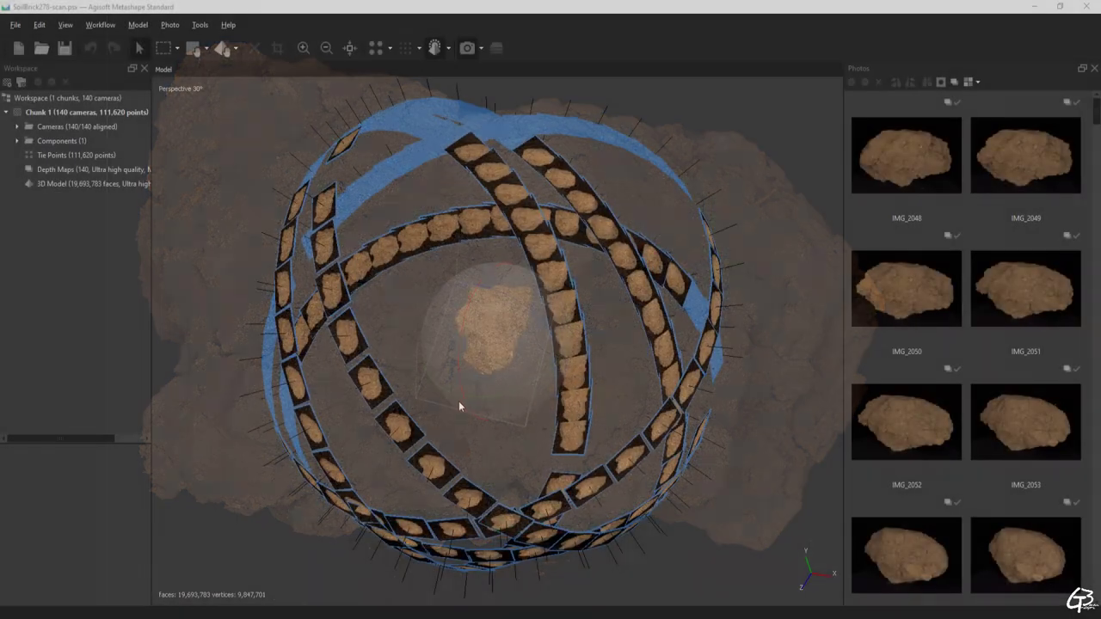
# - Switch to Agisoft Metashape, inspect the soil brick scan among its aligned cameras and view the photos' masks, ending with the masks hidden
pyautogui.moveTo(459, 401); pyautogui.dragTo(541, 312)
pyautogui.scroll(5, 477, 341)
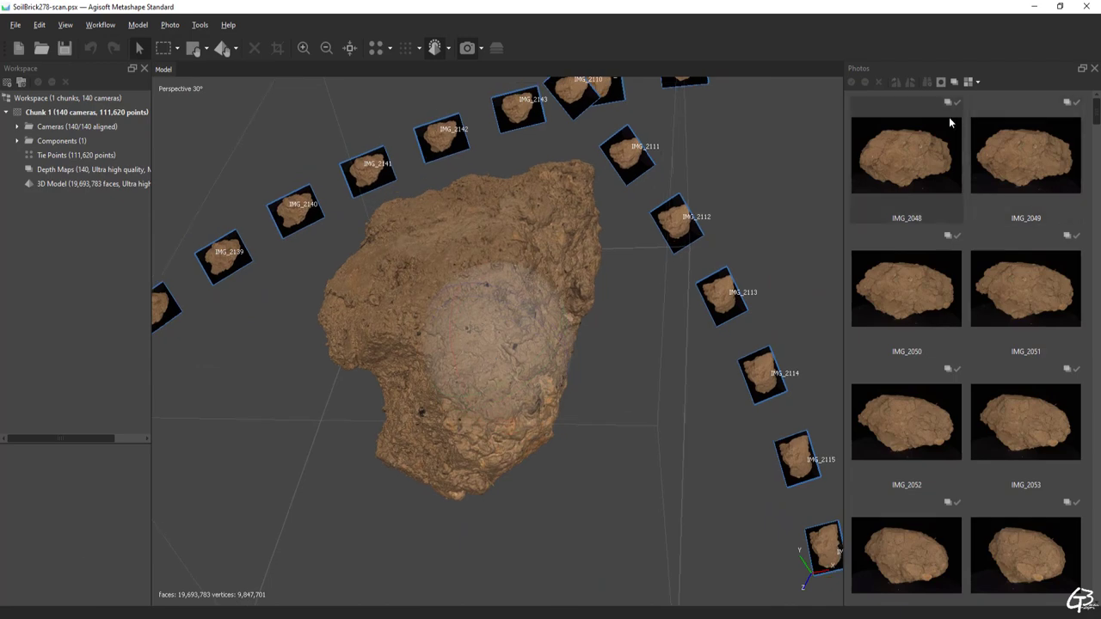
pyautogui.click(941, 82)
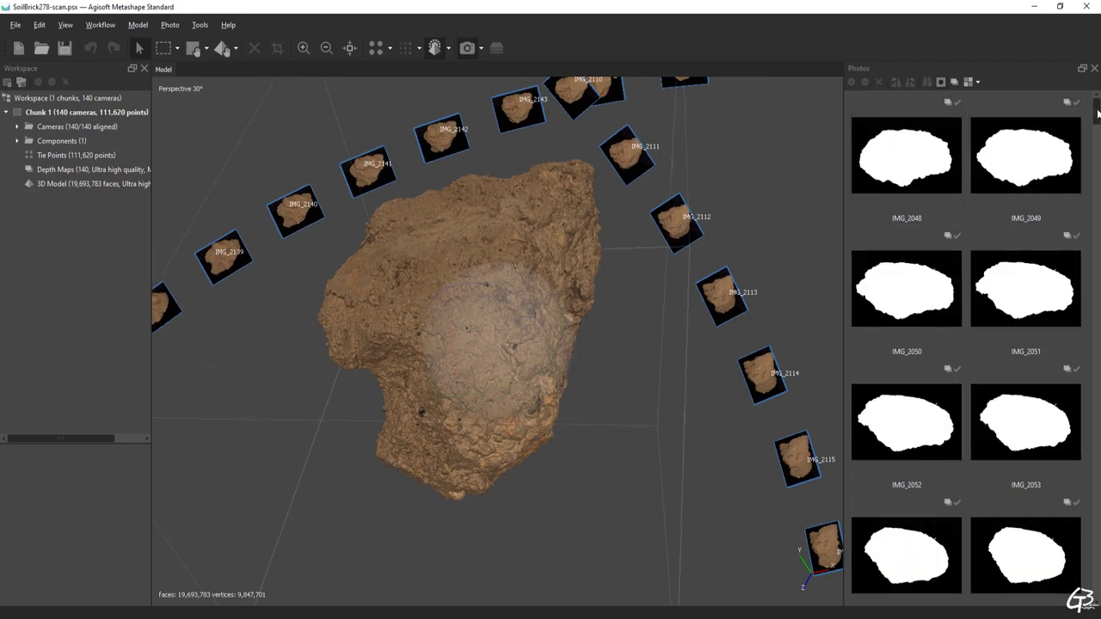
pyautogui.moveTo(1098, 114)
pyautogui.mouseDown()
pyautogui.moveTo(1097, 241)
pyautogui.moveTo(1091, 103)
pyautogui.mouseUp()
pyautogui.click(939, 81)
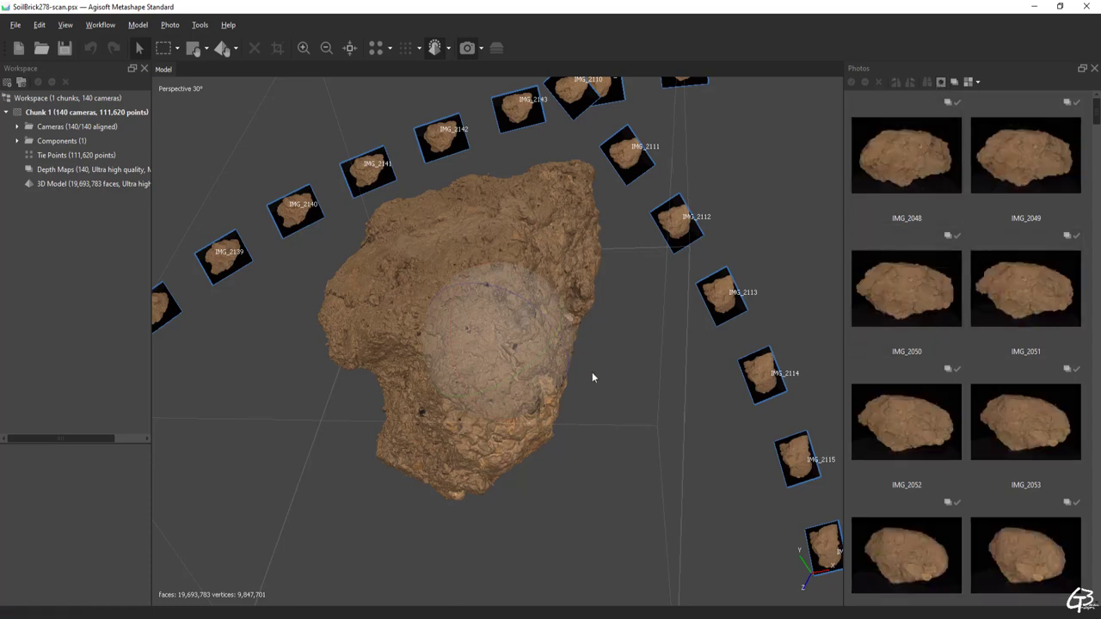
# - Review the full camera coverage around the soil brick and a close view of the model, and display the masks in the photo thumbnails
pyautogui.scroll(-10, 592, 377)
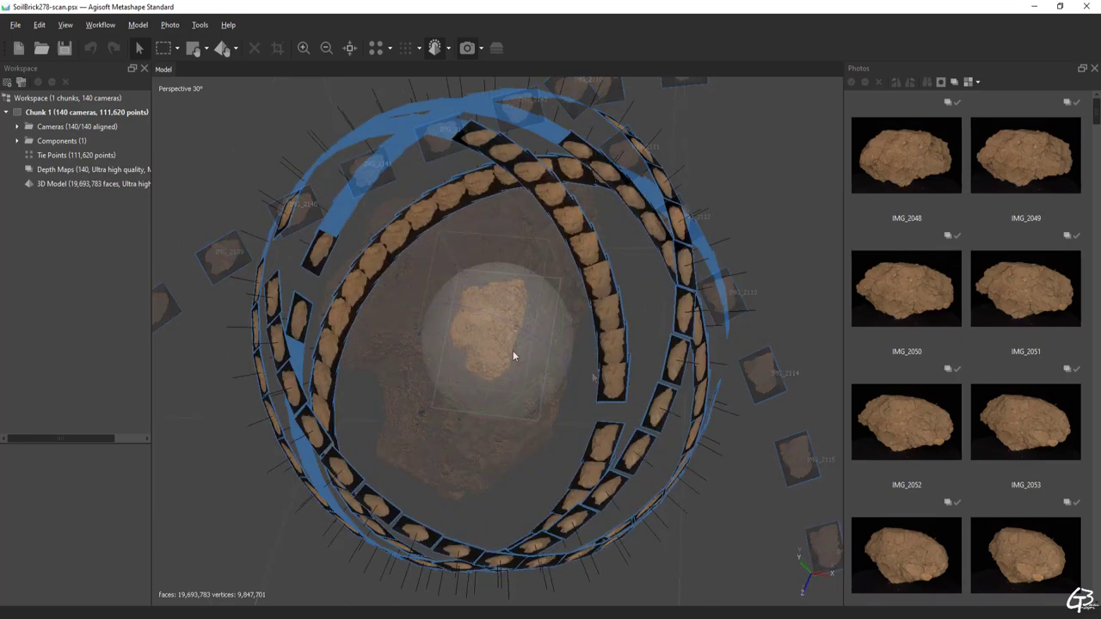
pyautogui.scroll(5, 470, 340)
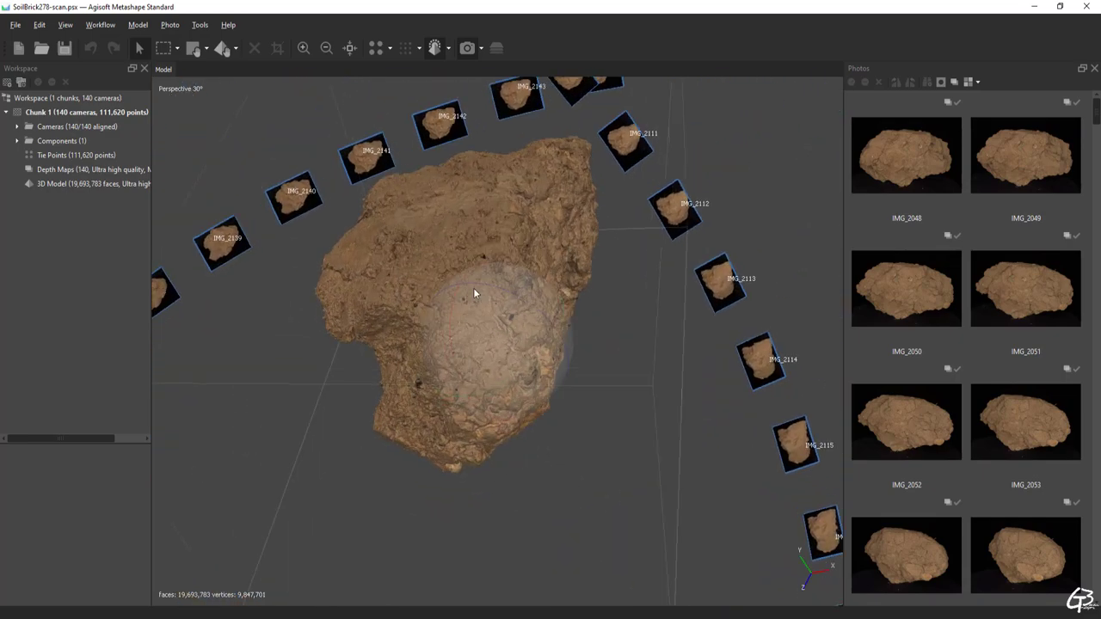
pyautogui.click(942, 80)
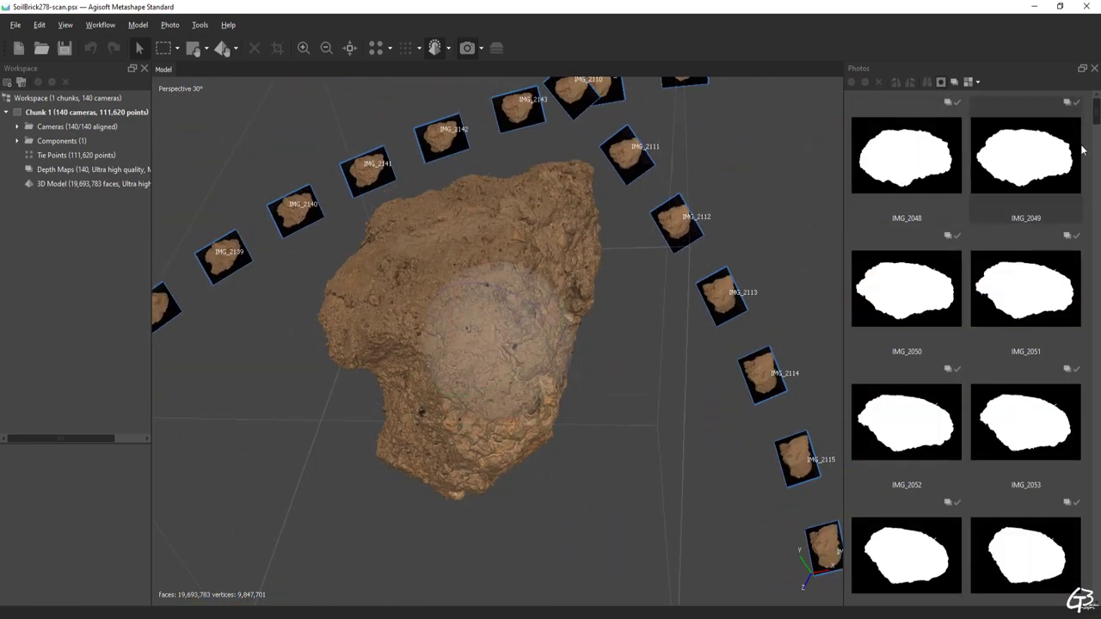
pyautogui.moveTo(1097, 112)
pyautogui.mouseDown()
pyautogui.moveTo(1097, 246)
pyautogui.moveTo(1096, 107)
pyautogui.mouseUp()
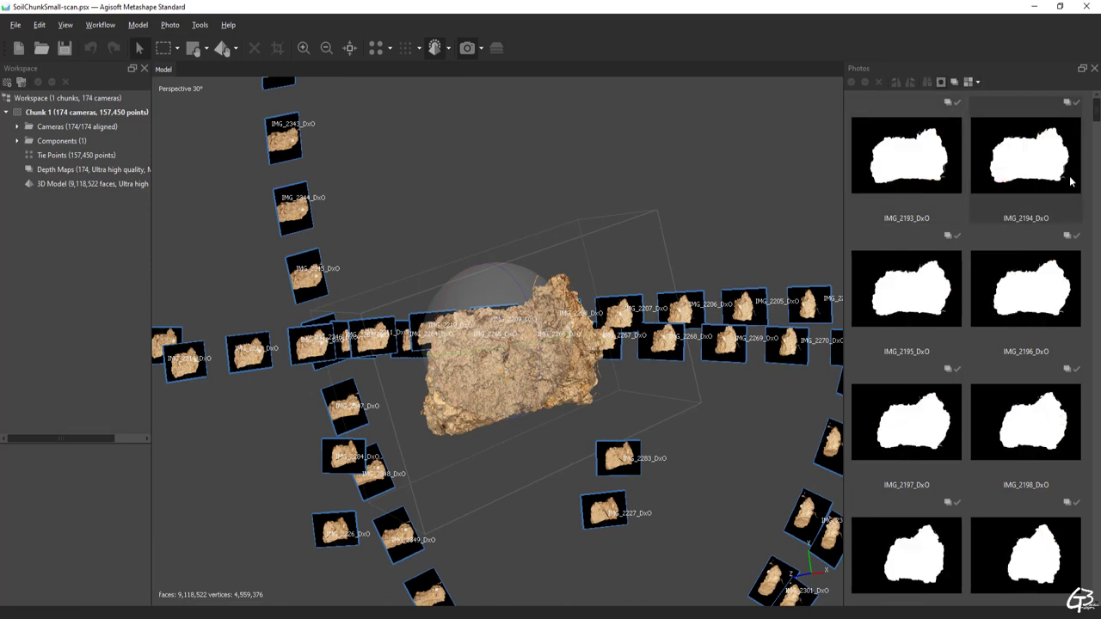
# - Look through the photo masks of the SoilChunkSmall-scan project
pyautogui.scroll(-5, 966, 344)
pyautogui.scroll(-10, 966, 344)
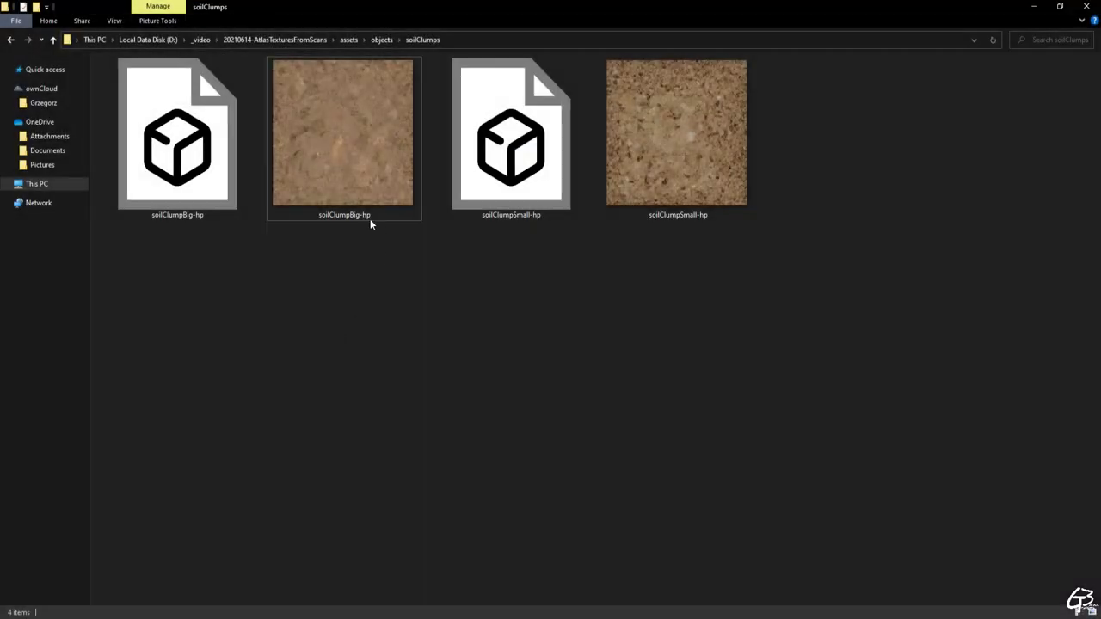
# - Check the image dimensions of the soilClumpSmall-hp texture in the soilClumps folder through its detailed file properties
pyautogui.click(677, 177)
pyautogui.rightClick(676, 174)
pyautogui.click(686, 520)
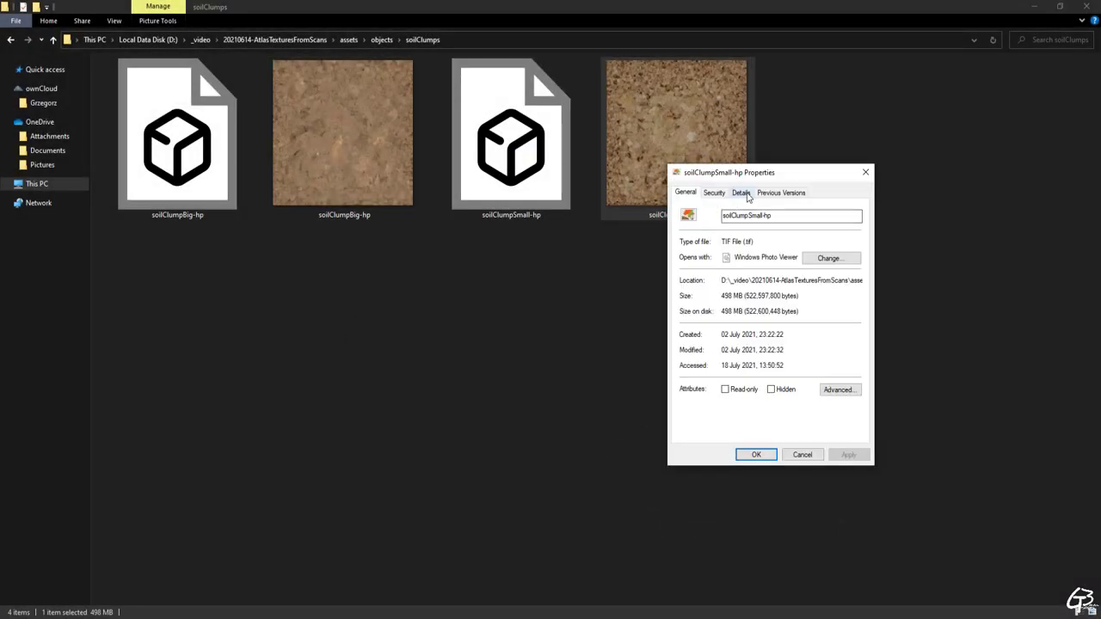
pyautogui.click(742, 193)
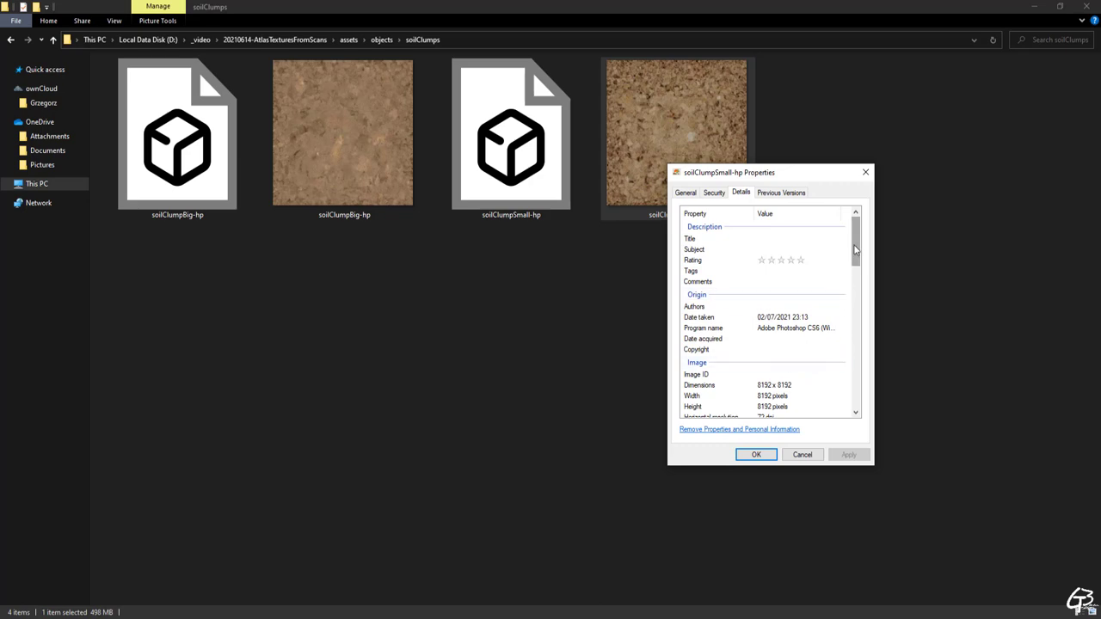
pyautogui.scroll(-1, 856, 249)
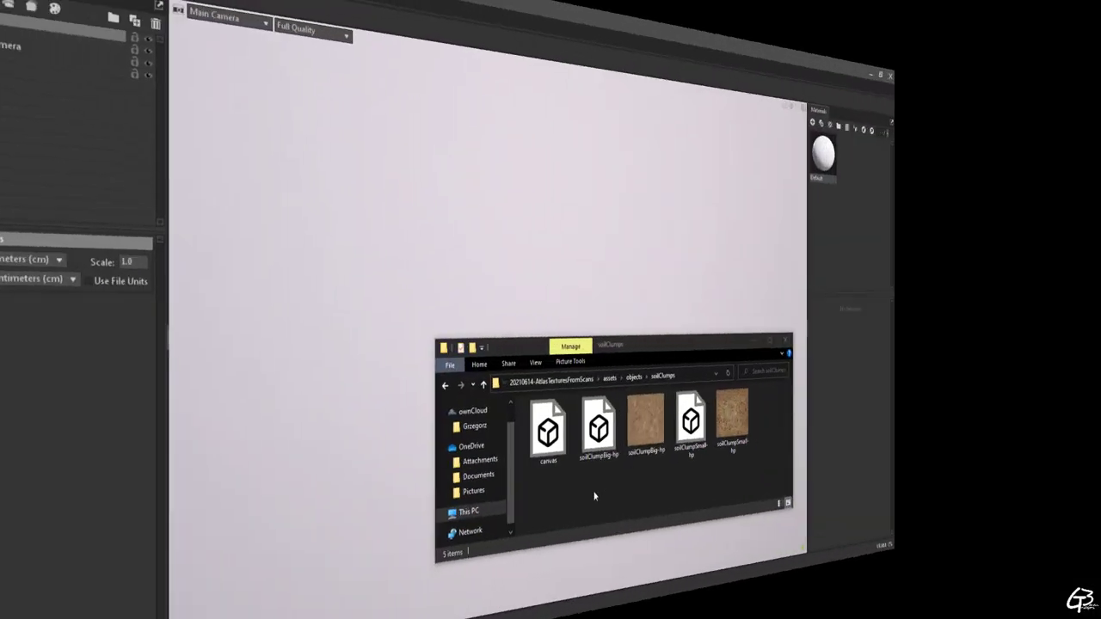
# - Import the canvas mesh from the soilClumps folder into the Marmoset Toolbag scene and frame the whole plane at an angle
pyautogui.click(542, 439)
pyautogui.moveTo(536, 309); pyautogui.dragTo(538, 312)
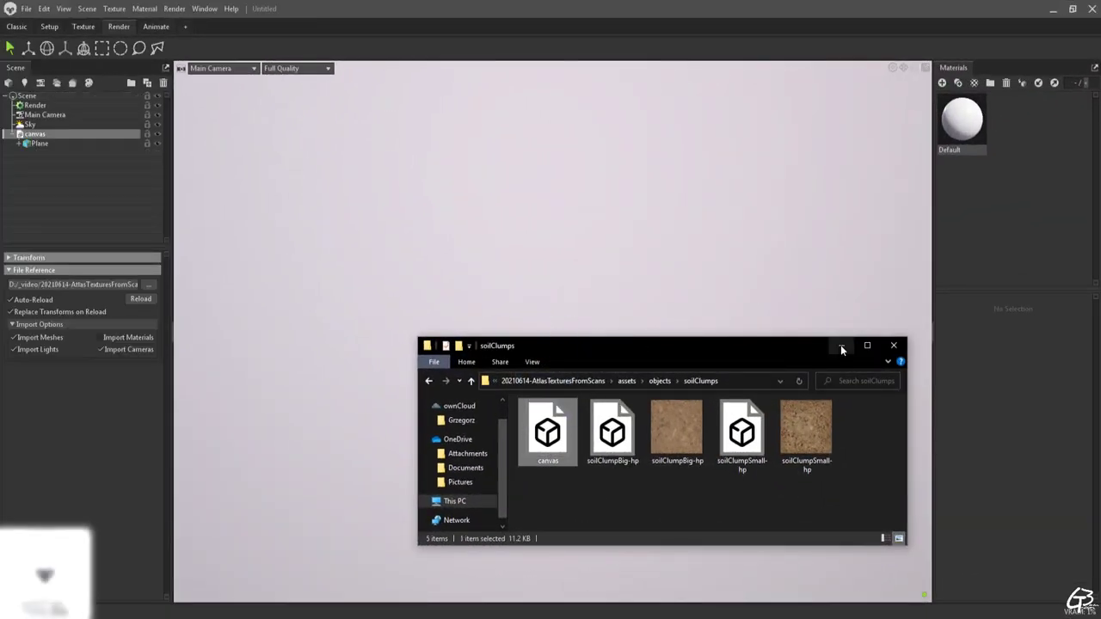
pyautogui.click(514, 278)
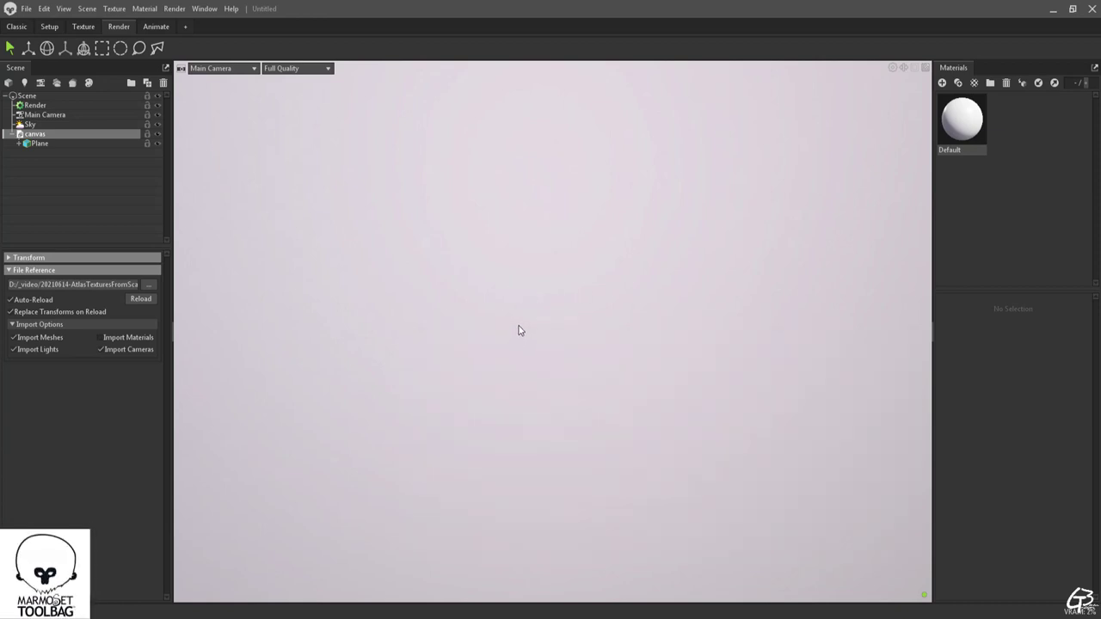
pyautogui.moveTo(519, 325); pyautogui.dragTo(292, 283)
pyautogui.scroll(3, 521, 357)
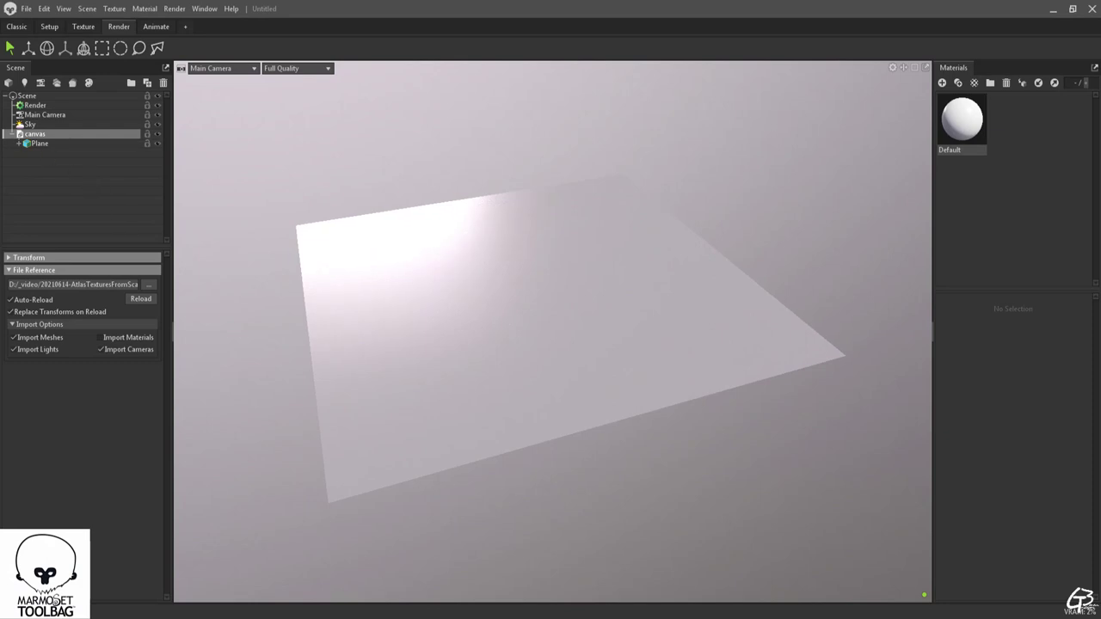
# - Import the soilClumpBig-hp and soilClumpSmall-hp meshes from the soilClumps folder into the scene and locate them beside the canvas
pyautogui.hotkey('alt', 'Tab')
pyautogui.click(612, 437)
pyautogui.keyDown('ctrl'); pyautogui.click(741, 437); pyautogui.keyUp('ctrl')
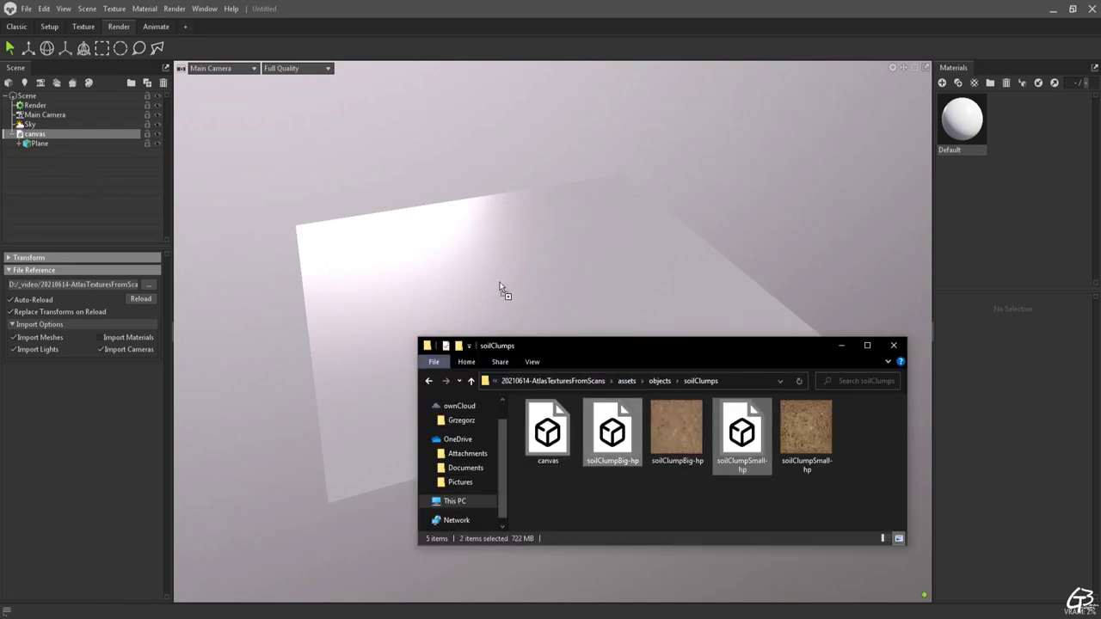
pyautogui.click(841, 346)
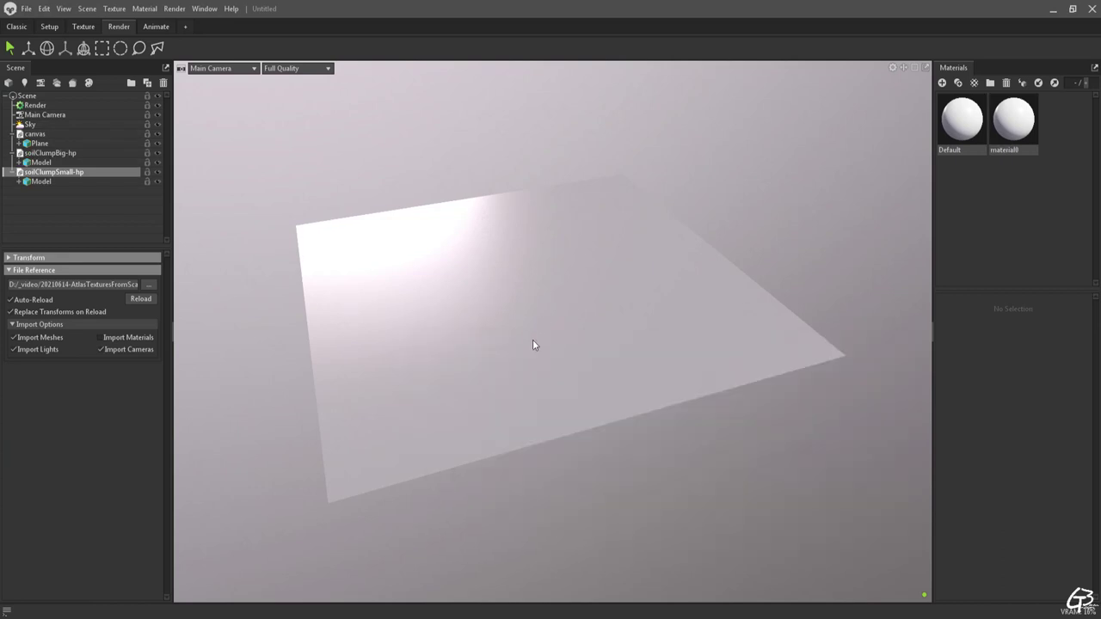
pyautogui.moveTo(534, 341); pyautogui.dragTo(503, 255, button='right')
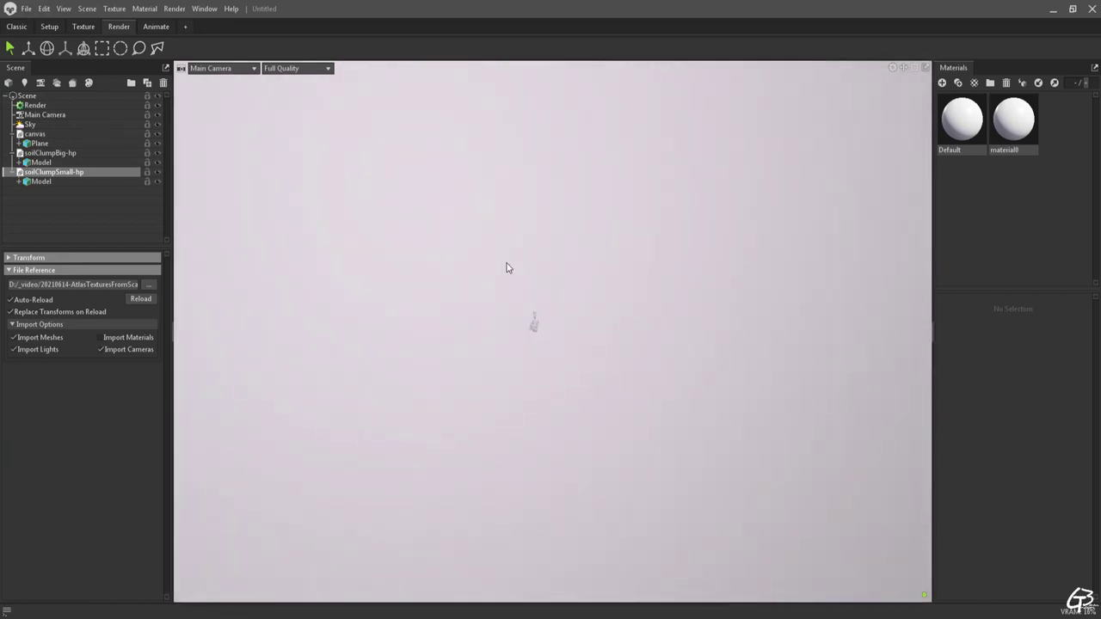
pyautogui.moveTo(506, 267)
pyautogui.mouseDown()
pyautogui.moveTo(538, 276)
pyautogui.moveTo(540, 298)
pyautogui.moveTo(519, 302)
pyautogui.moveTo(506, 254)
pyautogui.moveTo(501, 285)
pyautogui.mouseUp()
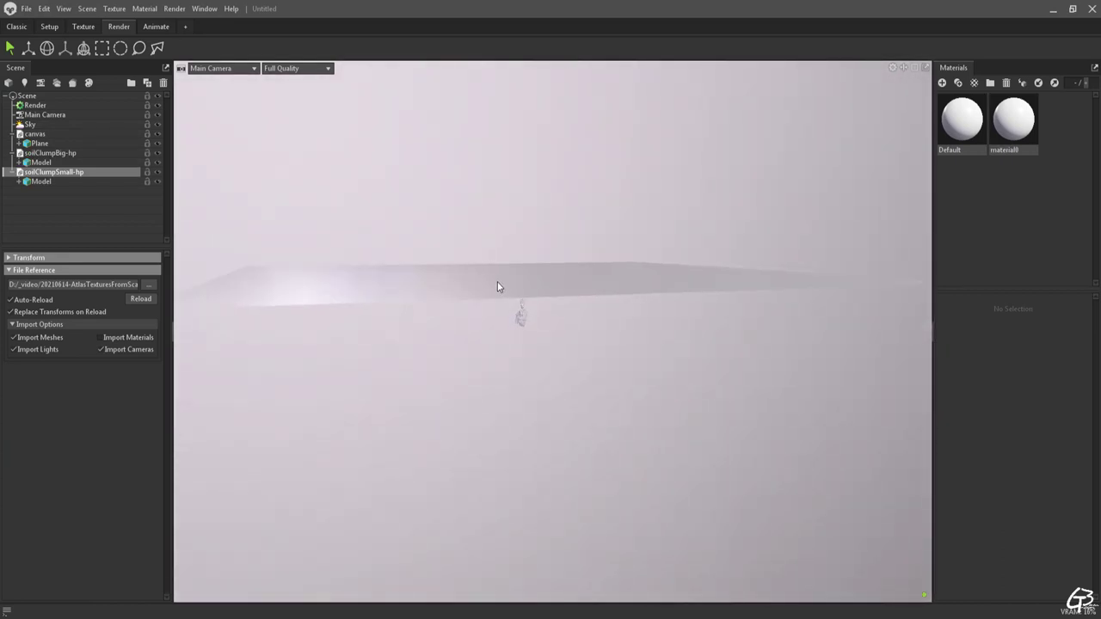
# - Scale up the big soil clump and place both soil clumps side by side above the canvas
pyautogui.click(525, 321)
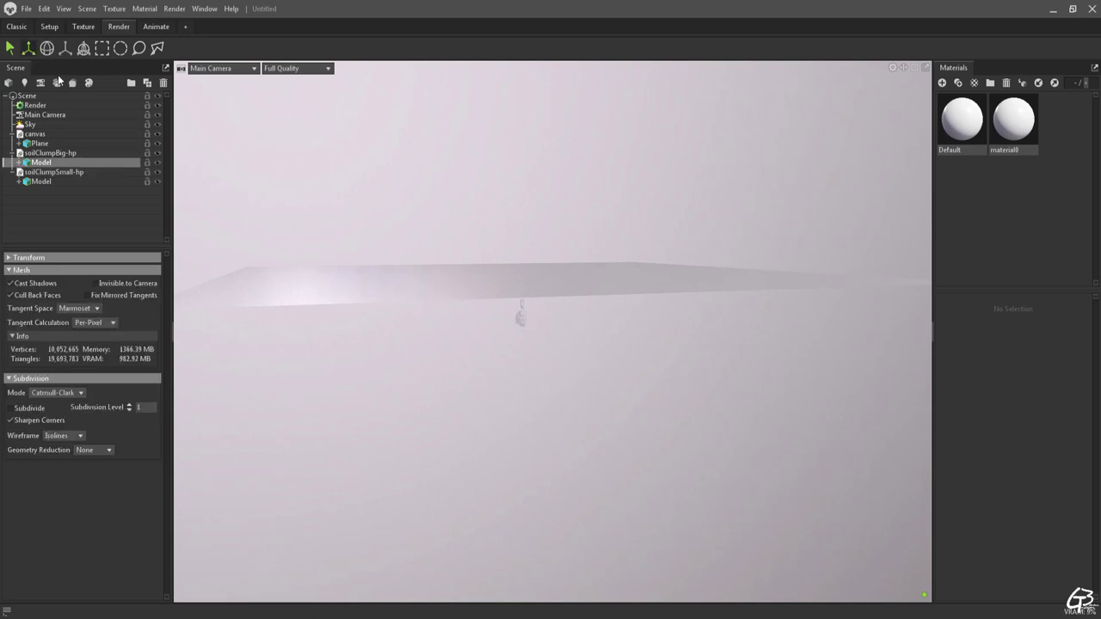
pyautogui.moveTo(558, 335)
pyautogui.mouseDown()
pyautogui.moveTo(522, 315)
pyautogui.moveTo(556, 326)
pyautogui.mouseUp()
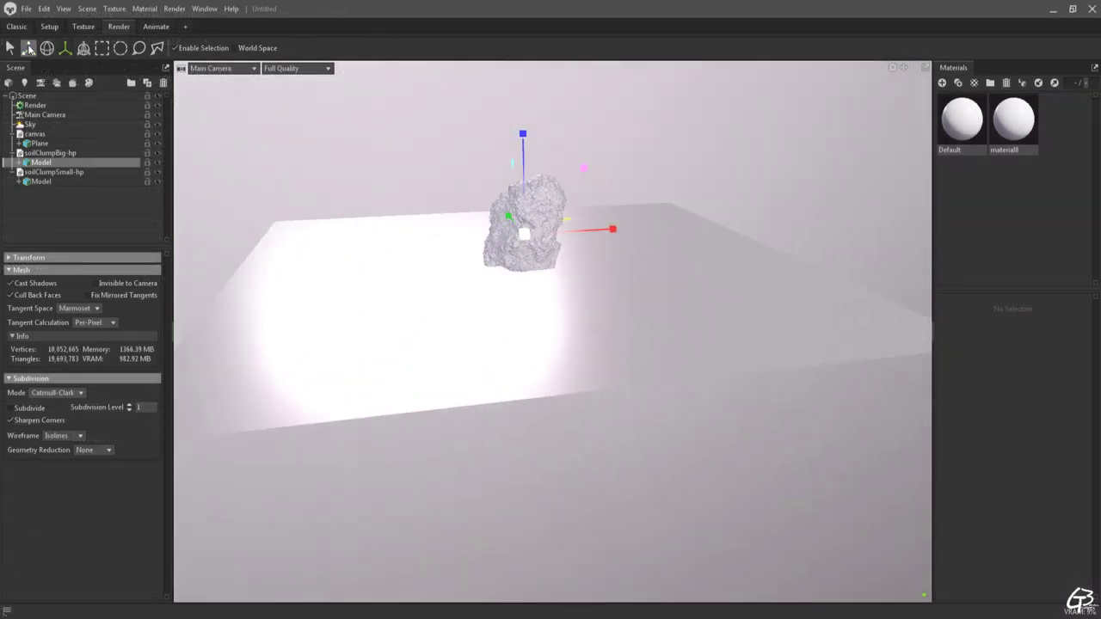
pyautogui.click(28, 48)
pyautogui.moveTo(523, 168); pyautogui.dragTo(523, 124)
pyautogui.moveTo(585, 184); pyautogui.dragTo(510, 132)
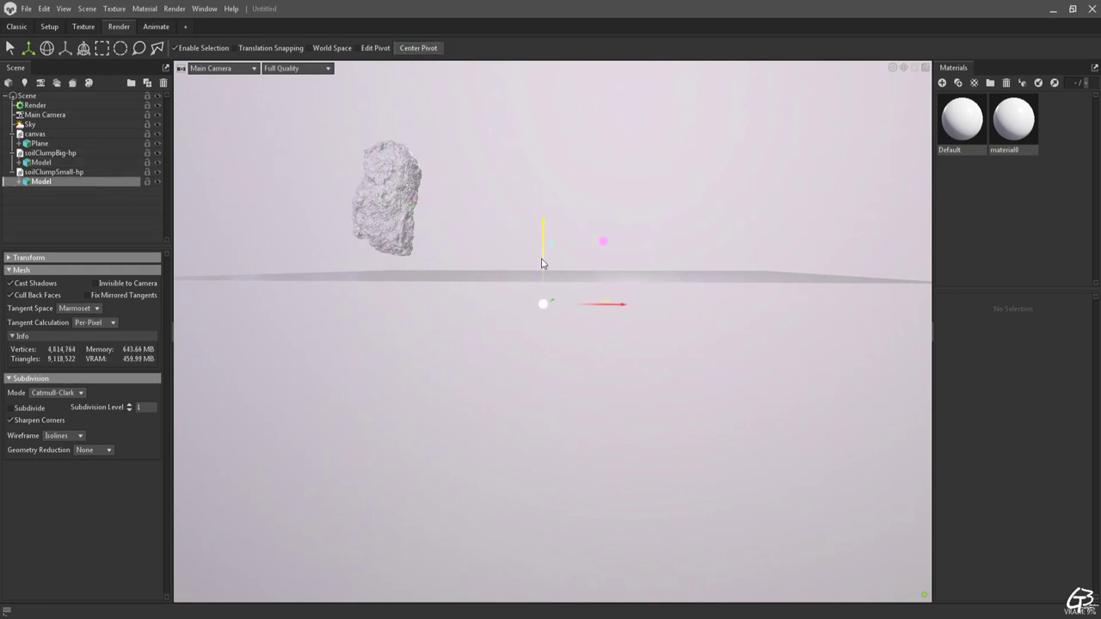
pyautogui.moveTo(542, 263)
pyautogui.mouseDown()
pyautogui.moveTo(491, 186)
pyautogui.moveTo(499, 176)
pyautogui.mouseUp()
pyautogui.moveTo(468, 163)
pyautogui.mouseDown()
pyautogui.moveTo(465, 179)
pyautogui.moveTo(597, 283)
pyautogui.mouseUp()
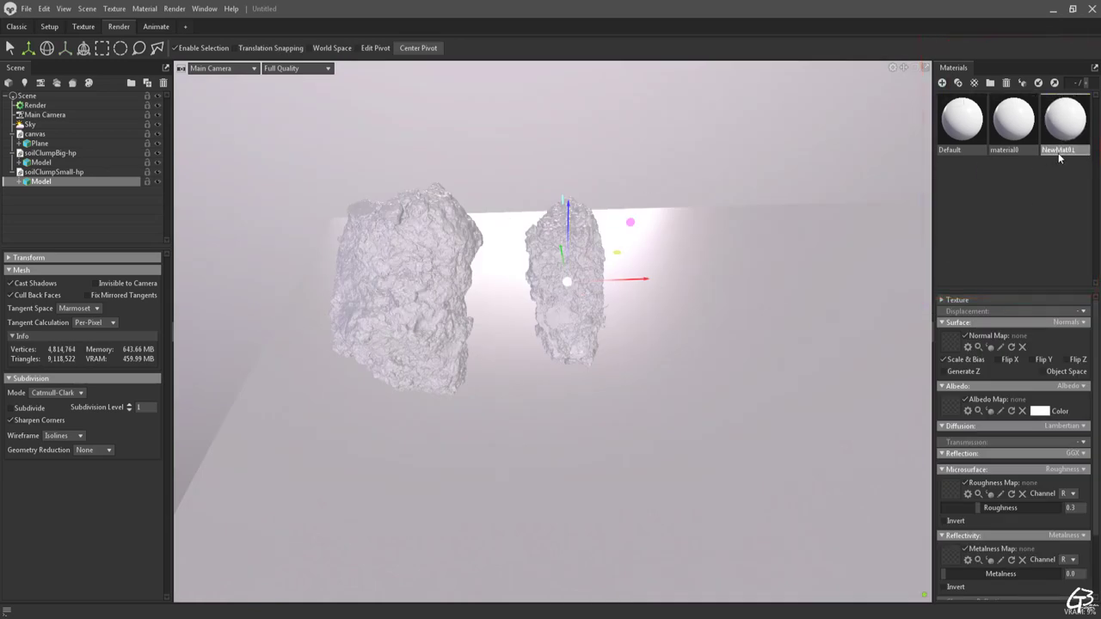
# - Name the new material Large and load the soilClumpBig-hp texture as its albedo map
pyautogui.write('Large')
pyautogui.press('Return')
pyautogui.hotkey('alt', 'Tab')
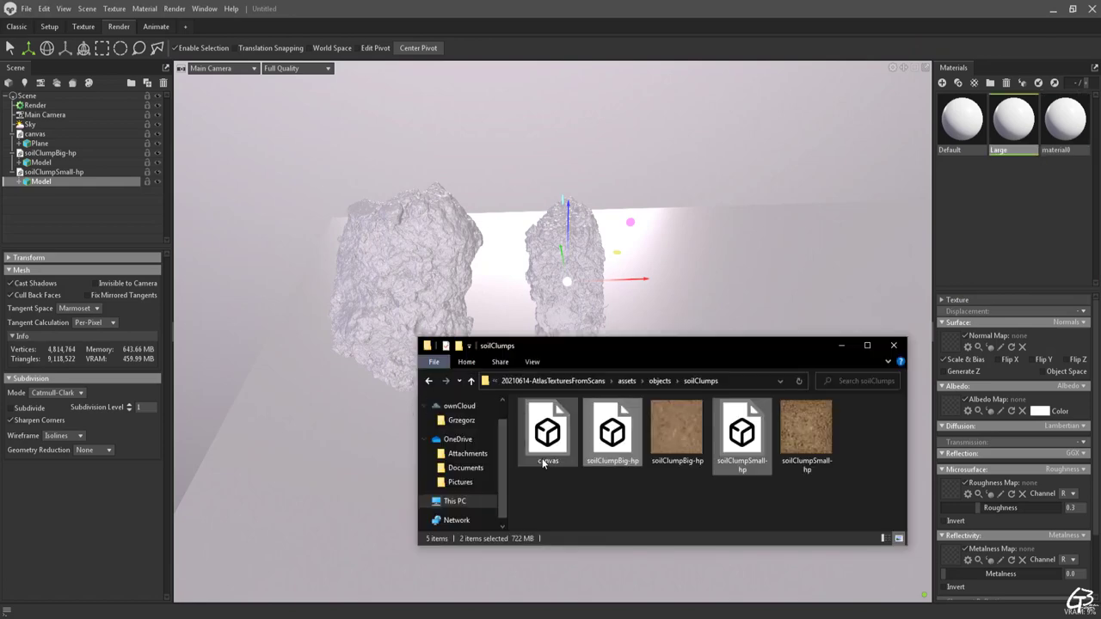
pyautogui.moveTo(676, 430); pyautogui.dragTo(951, 406)
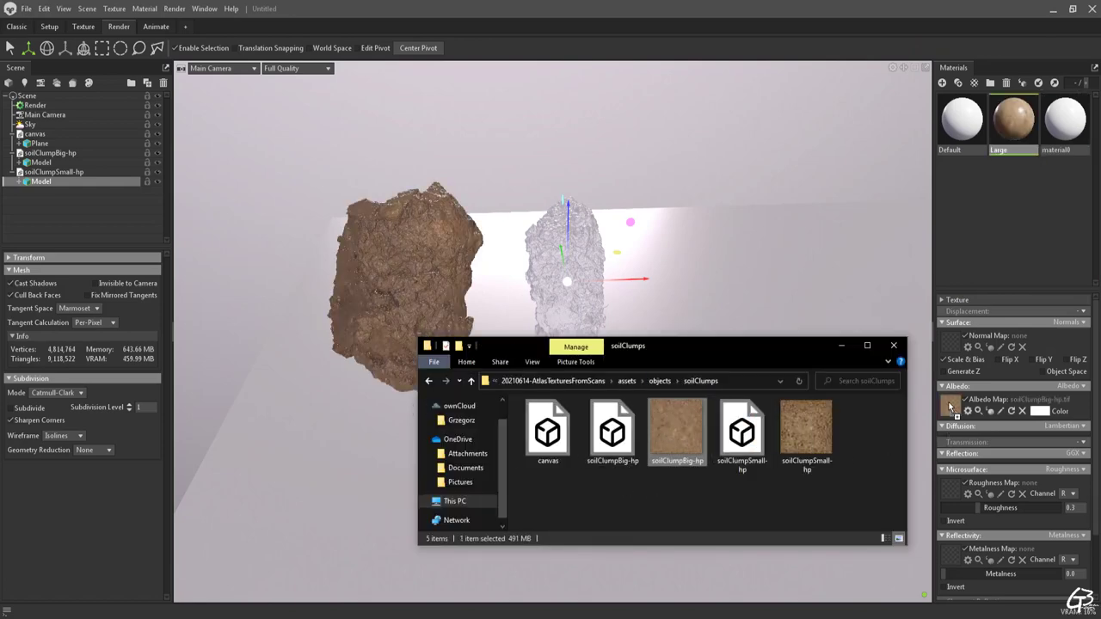
pyautogui.click(830, 346)
pyautogui.moveTo(425, 323); pyautogui.dragTo(522, 288)
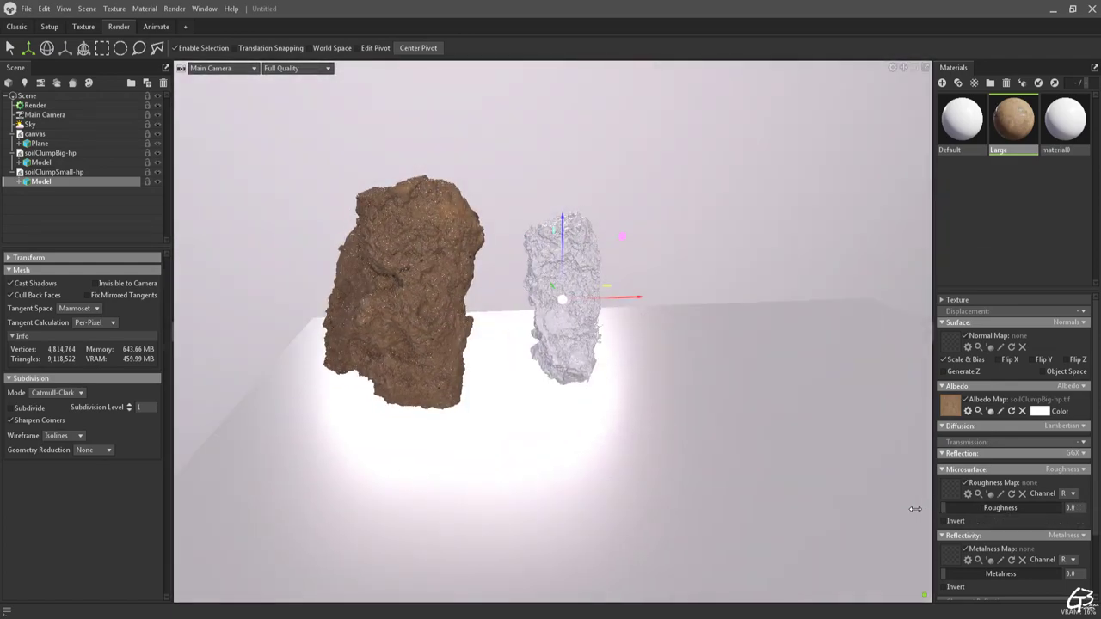
# - Set the Small material's roughness to 1.0 while viewing the small soil clump up close
pyautogui.moveTo(415, 297); pyautogui.dragTo(529, 341)
pyautogui.scroll(4, 498, 369)
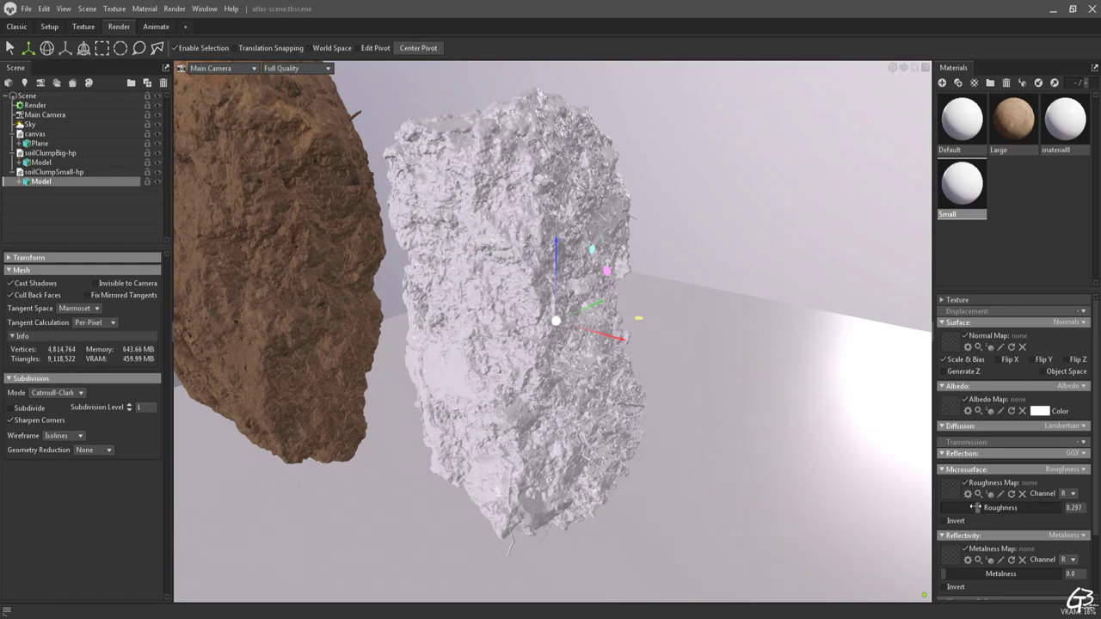
pyautogui.moveTo(511, 348)
pyautogui.keyDown('alt'); pyautogui.mouseDown()
pyautogui.moveTo(565, 323)
pyautogui.moveTo(511, 338)
pyautogui.mouseUp(); pyautogui.keyUp('alt')
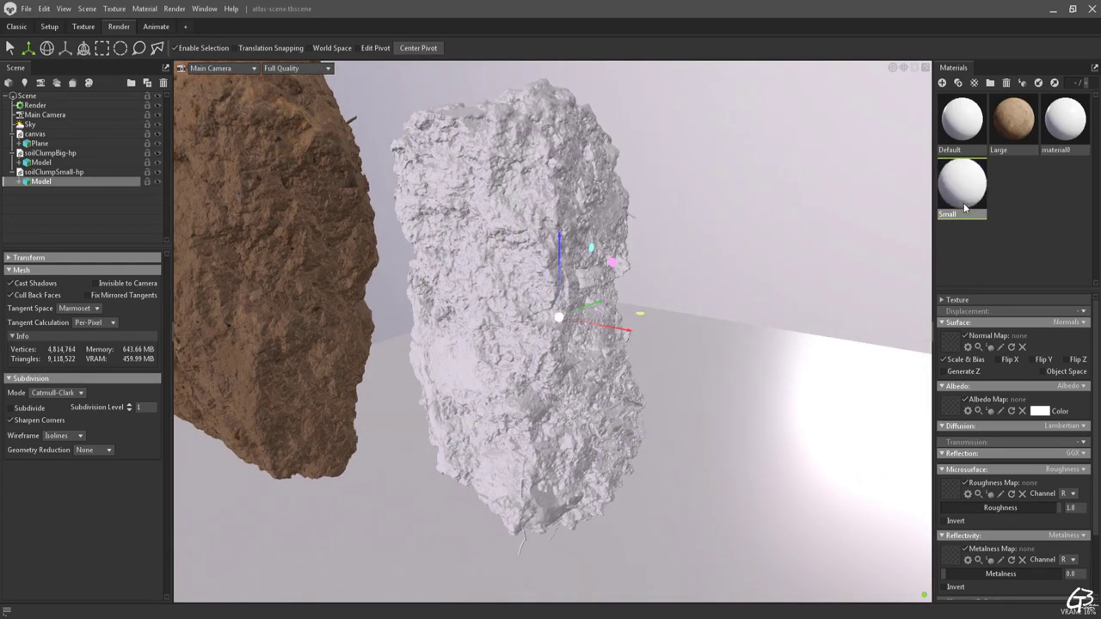
# - Switch to the texturing workspace and add a texture project to the scene
pyautogui.click(82, 29)
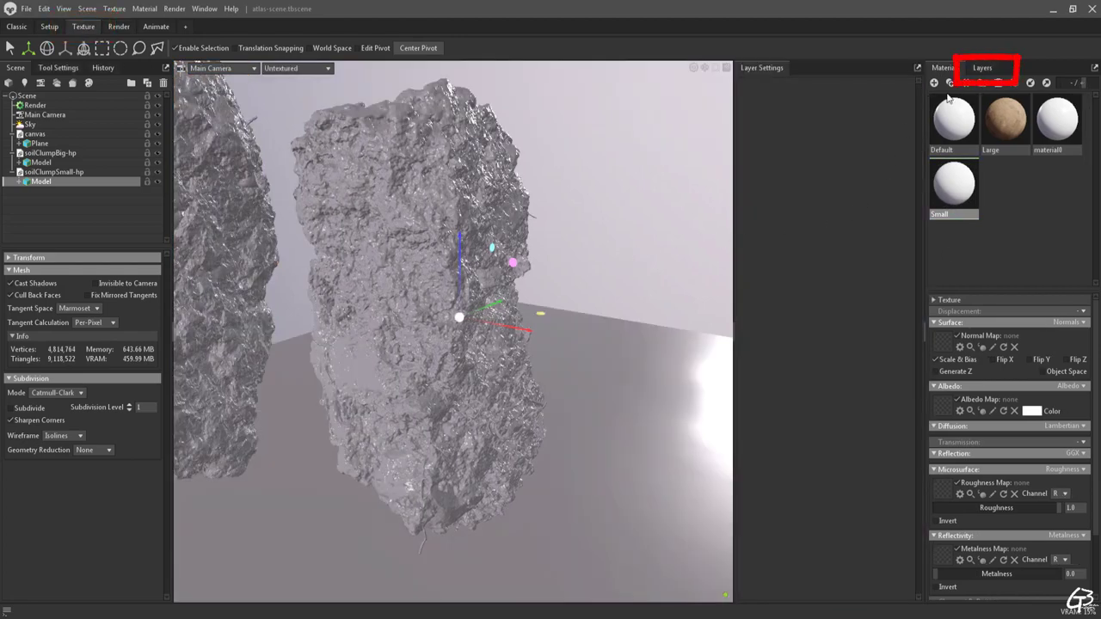
pyautogui.click(982, 68)
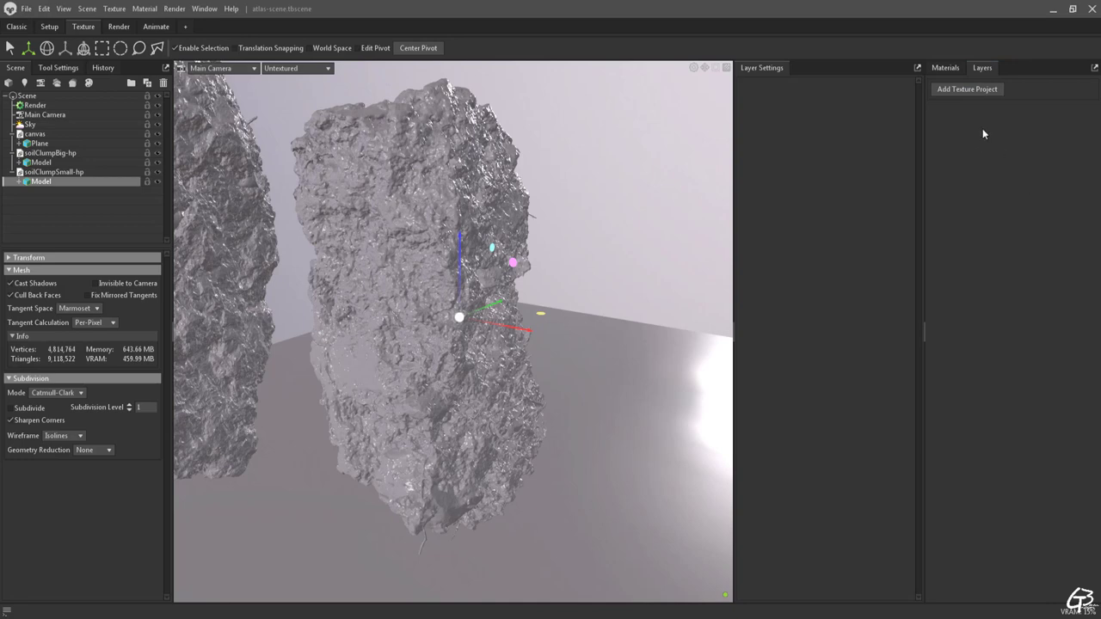
pyautogui.click(964, 88)
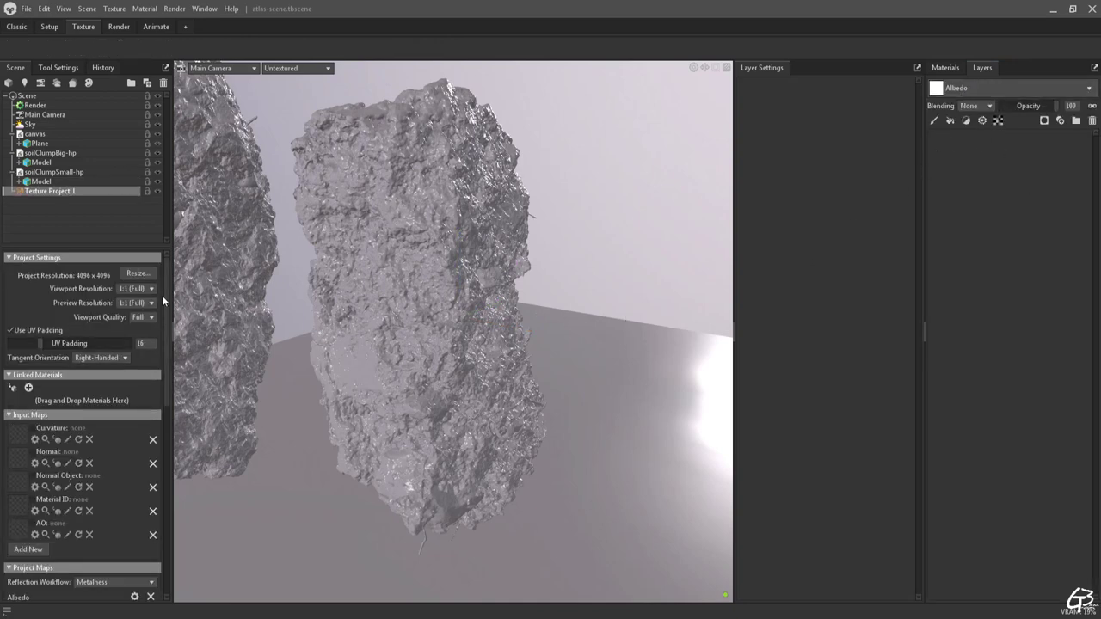
# - Remove the Curvature, Normal, Normal Object, Material ID and AO input maps from the texture project
pyautogui.click(153, 441)
pyautogui.click(153, 441)
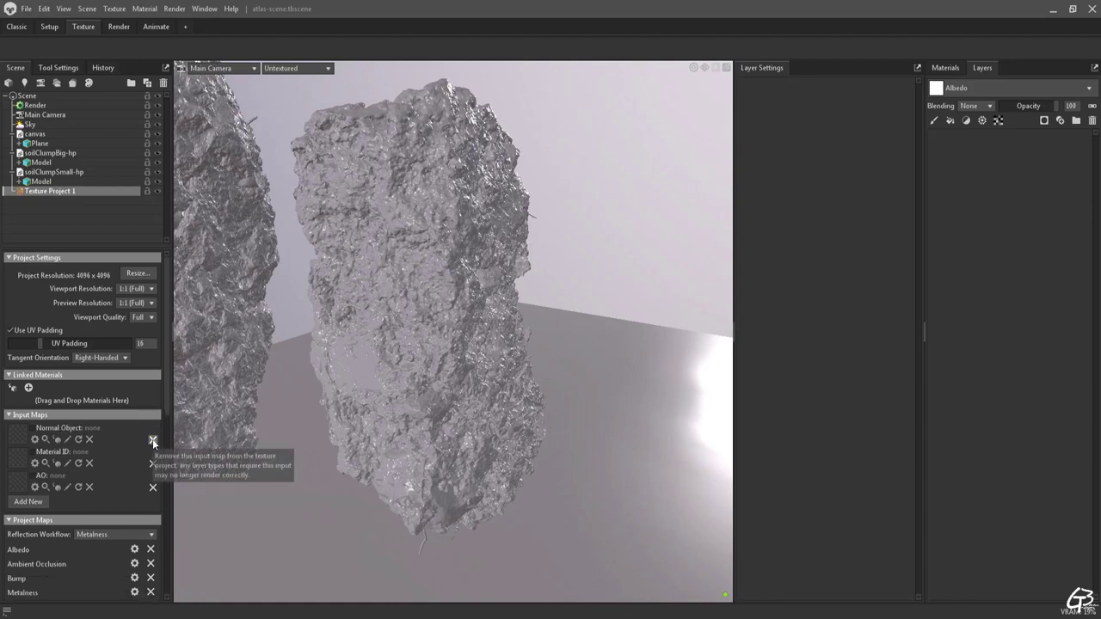
pyautogui.click(153, 441)
pyautogui.click(153, 440)
pyautogui.click(153, 441)
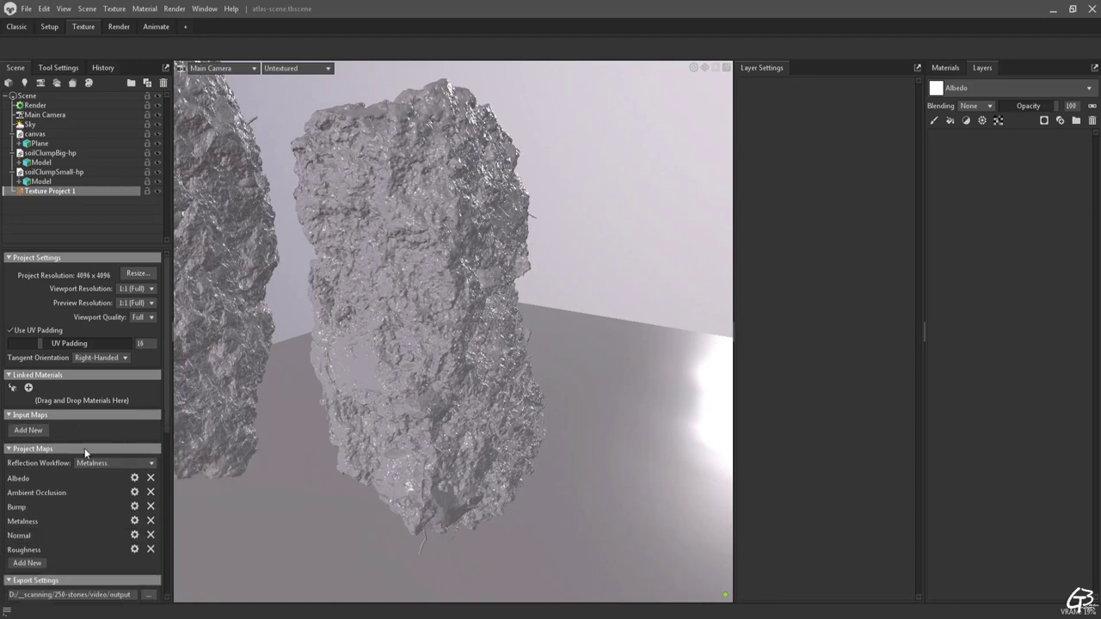
# - Add an Albedo input map to the texture project using the soilClumpSmall-hp texture
pyautogui.click(28, 430)
pyautogui.click(38, 331)
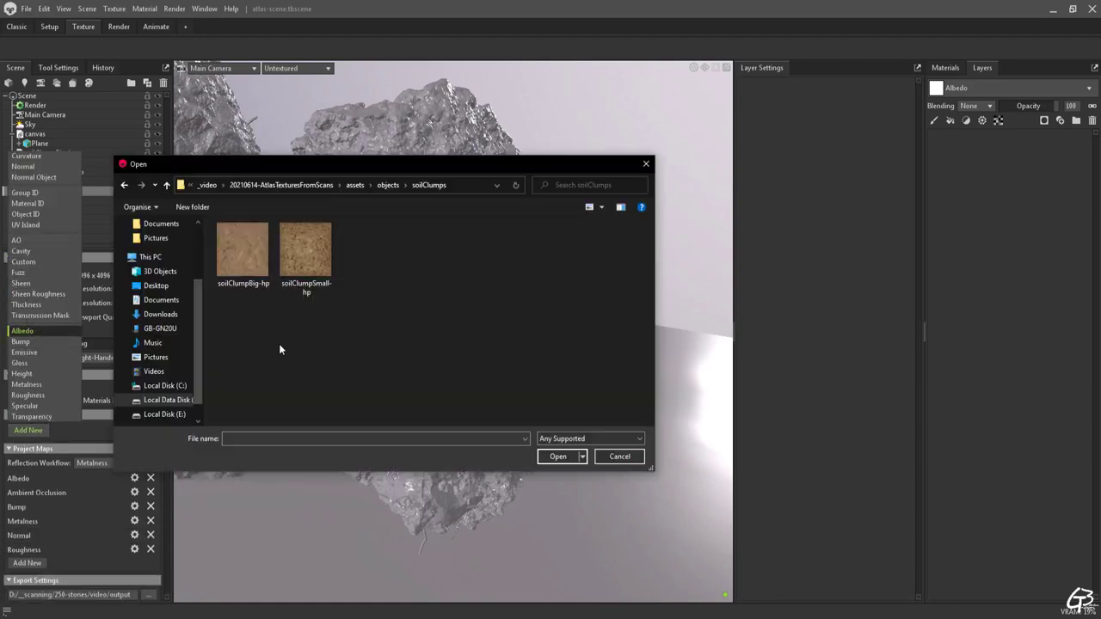
pyautogui.click(558, 457)
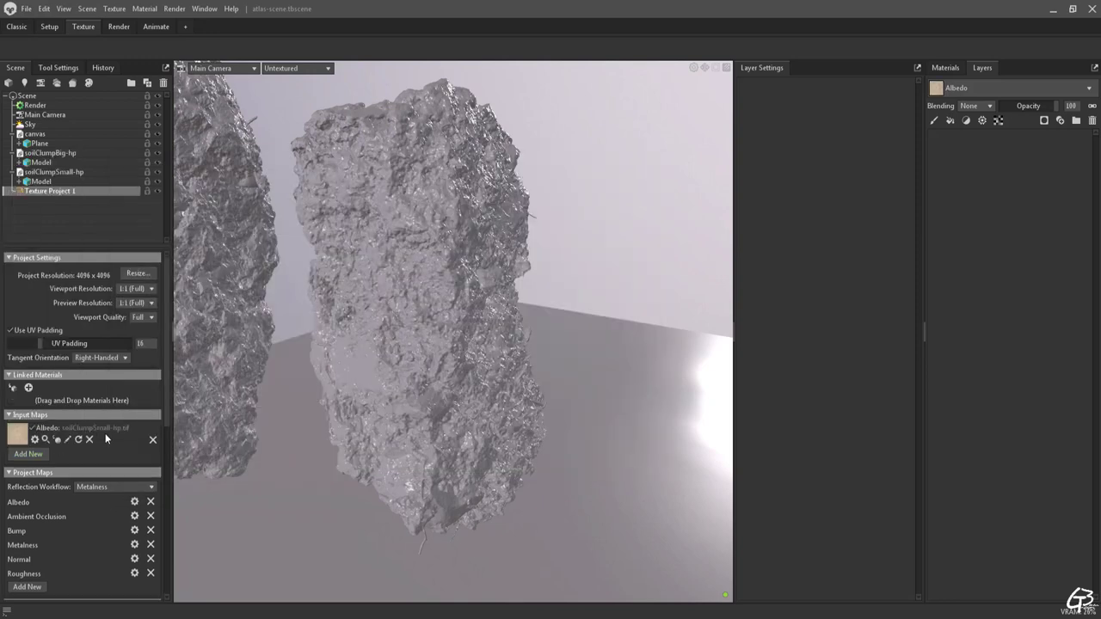
# - Remove the Normal, Metalness, Bump and Ambient Occlusion project maps and check which maps remain available for layers
pyautogui.moveTo(166, 338); pyautogui.dragTo(171, 423)
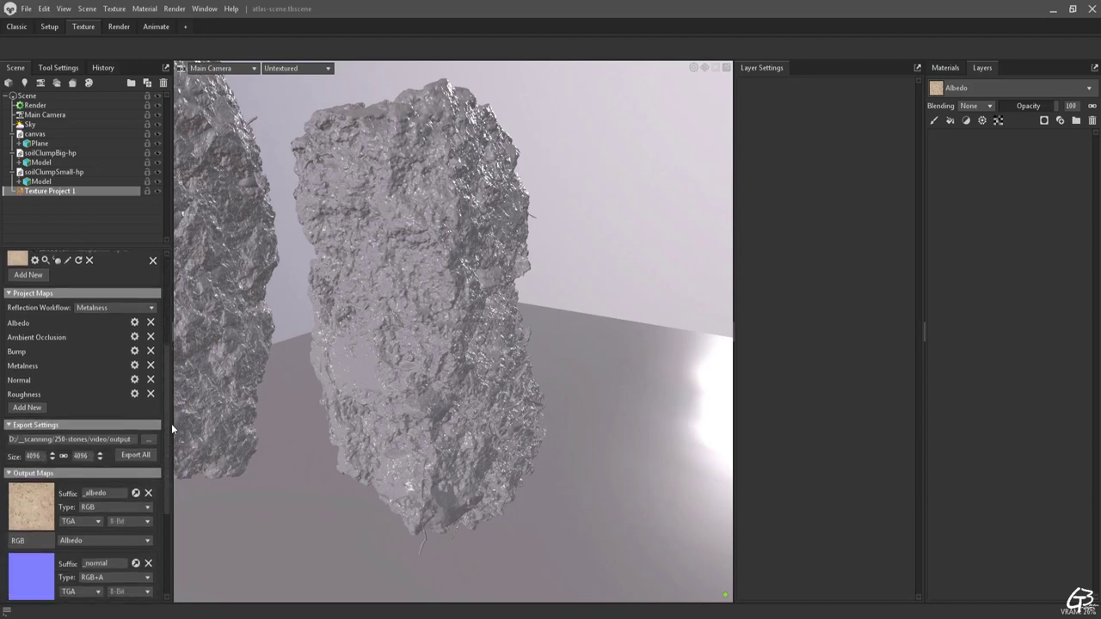
pyautogui.click(150, 381)
pyautogui.click(151, 366)
pyautogui.click(151, 351)
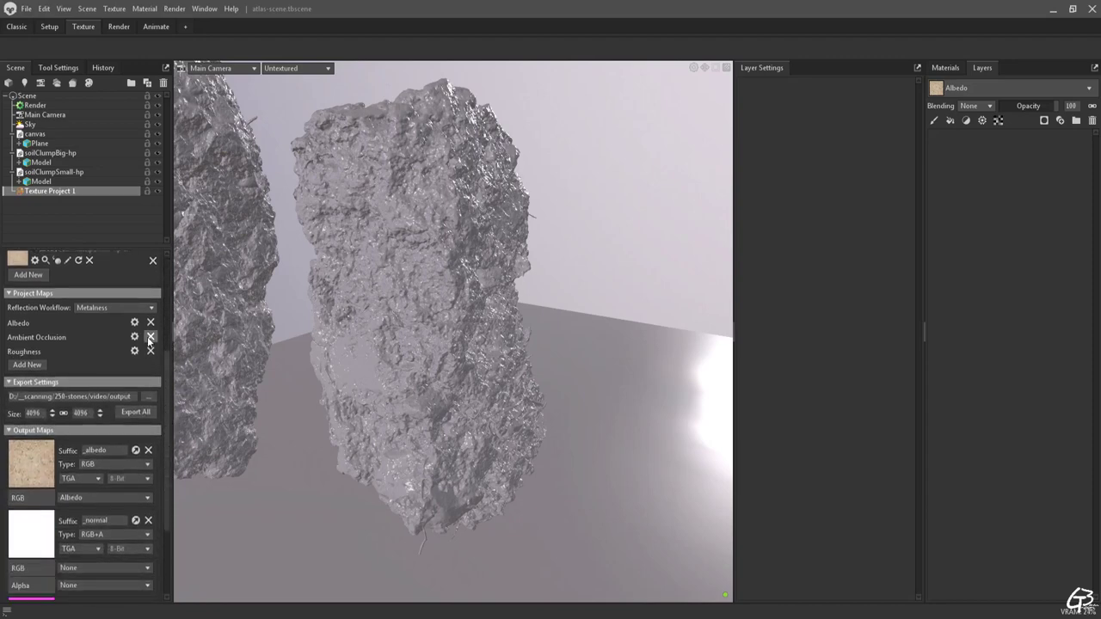
pyautogui.click(150, 337)
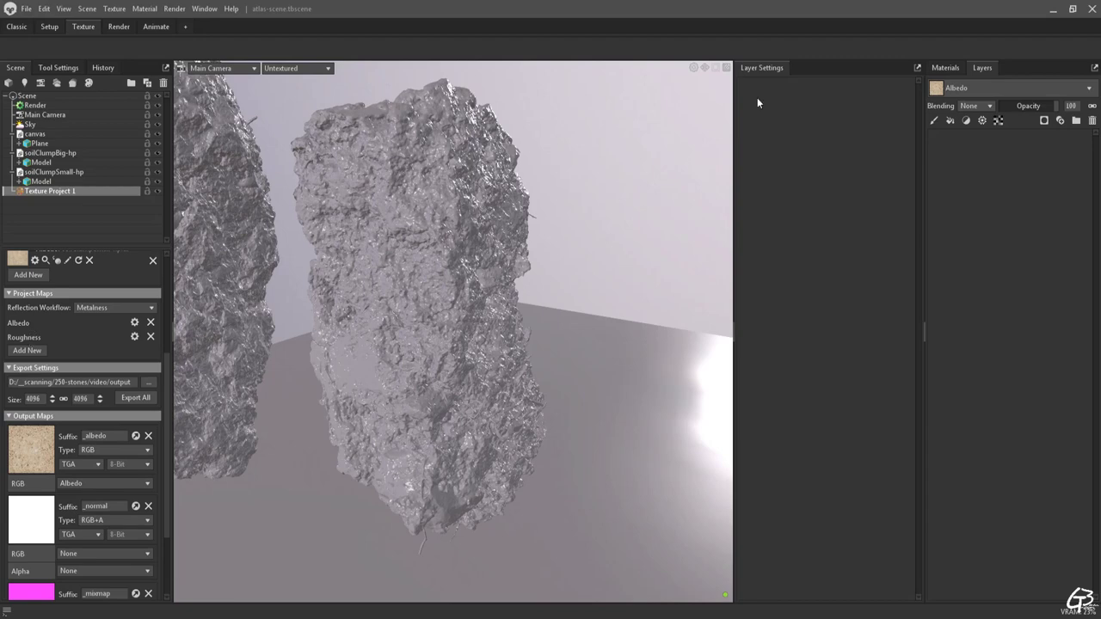
pyautogui.click(1089, 89)
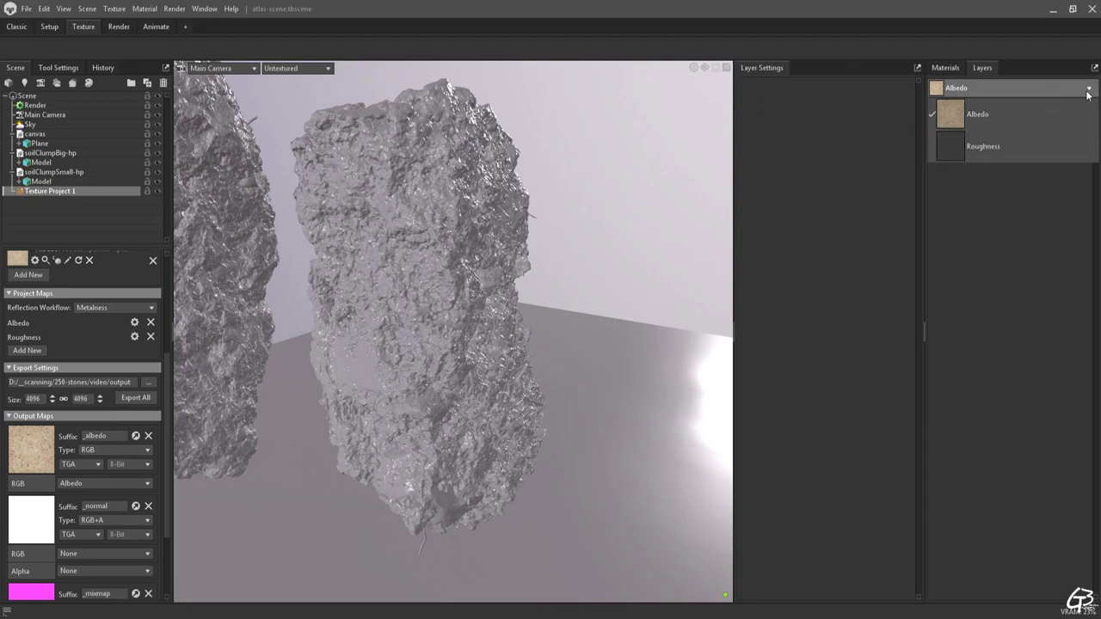
pyautogui.click(987, 227)
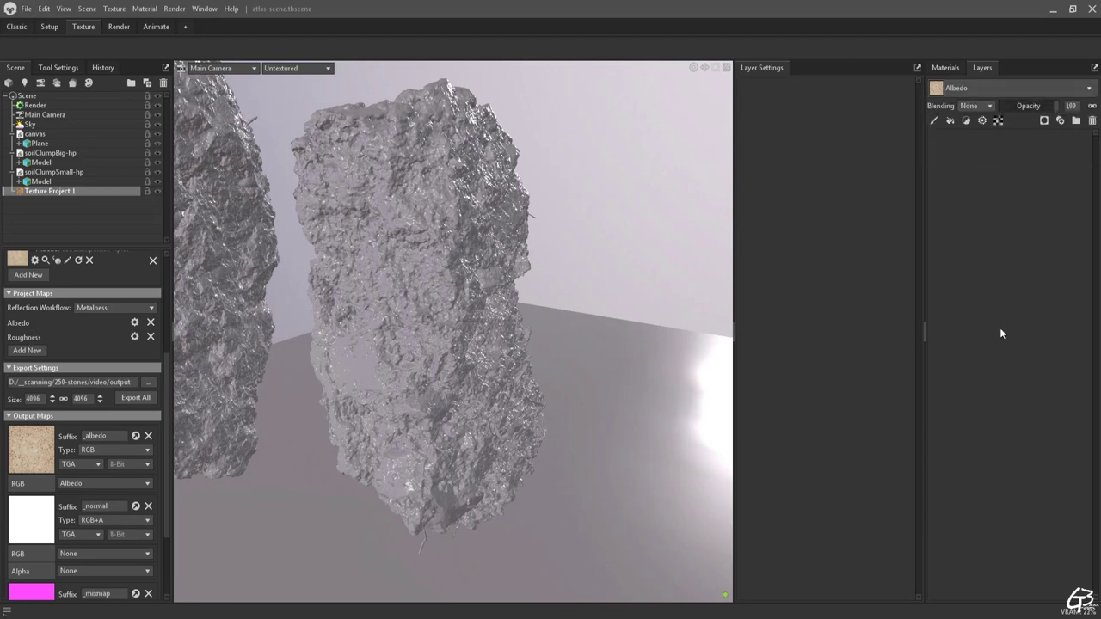
# - Remove all the output maps, including albedo, normal and mixmap, from the texture project's export settings
pyautogui.click(149, 436)
pyautogui.click(148, 436)
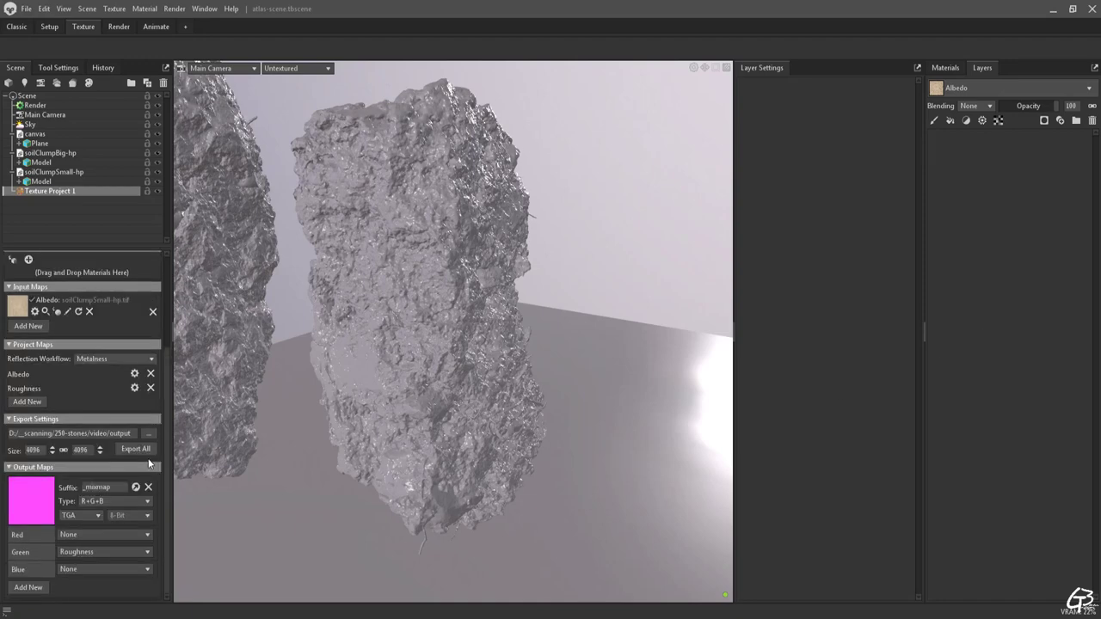
pyautogui.click(148, 487)
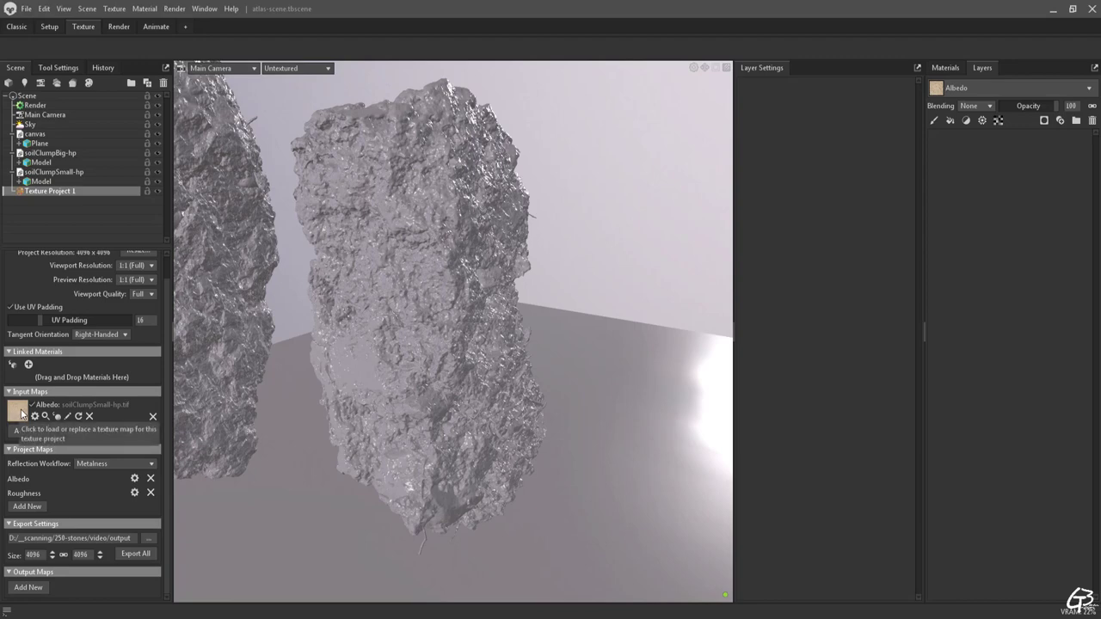
# - Preview the Albedo input map and enable sRGB Color Space for the soilClumpSmall-hp texture
pyautogui.click(46, 417)
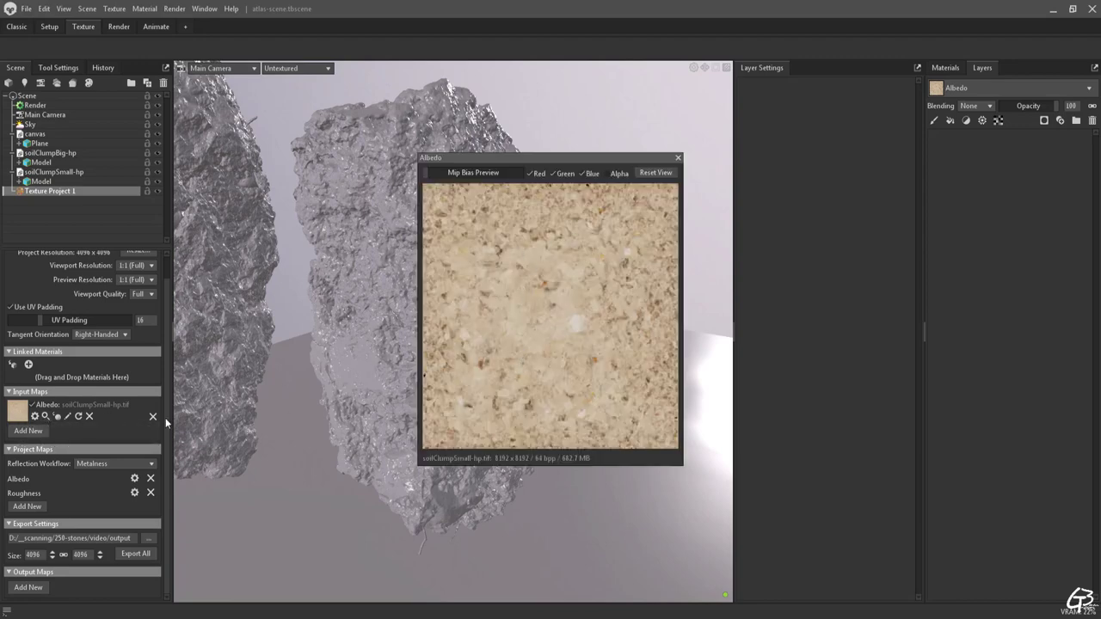
pyautogui.click(35, 417)
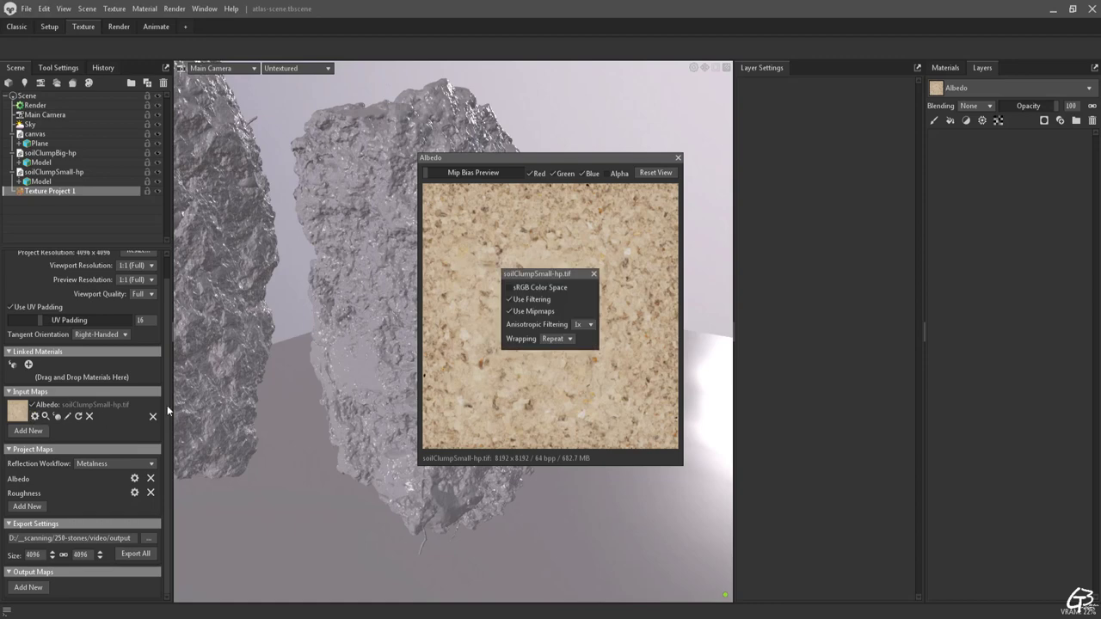
pyautogui.click(509, 289)
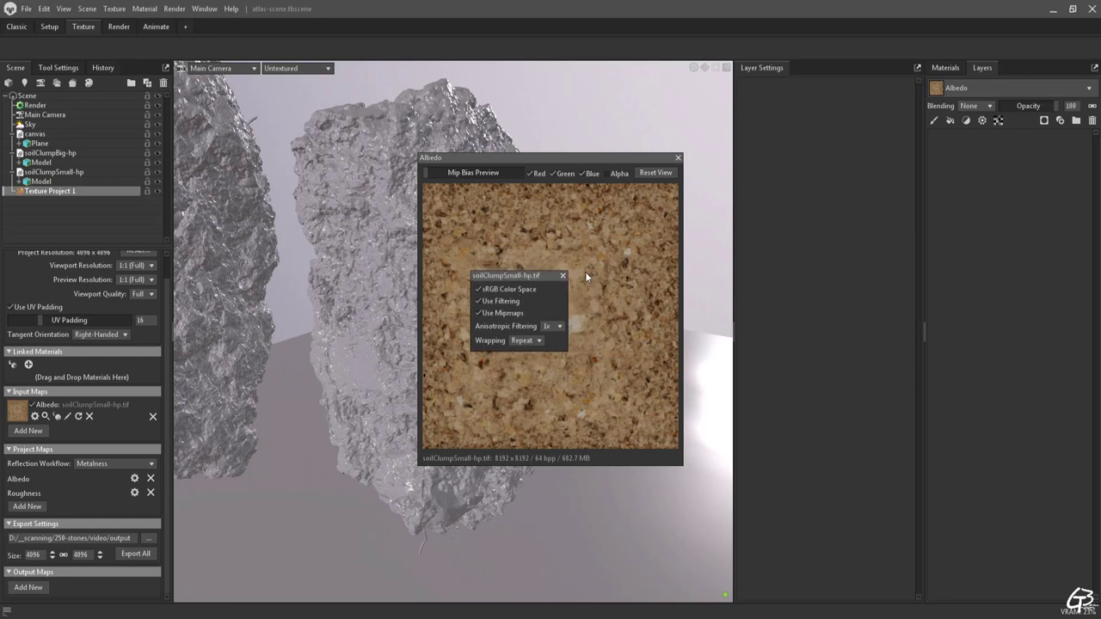
pyautogui.click(563, 276)
pyautogui.click(679, 158)
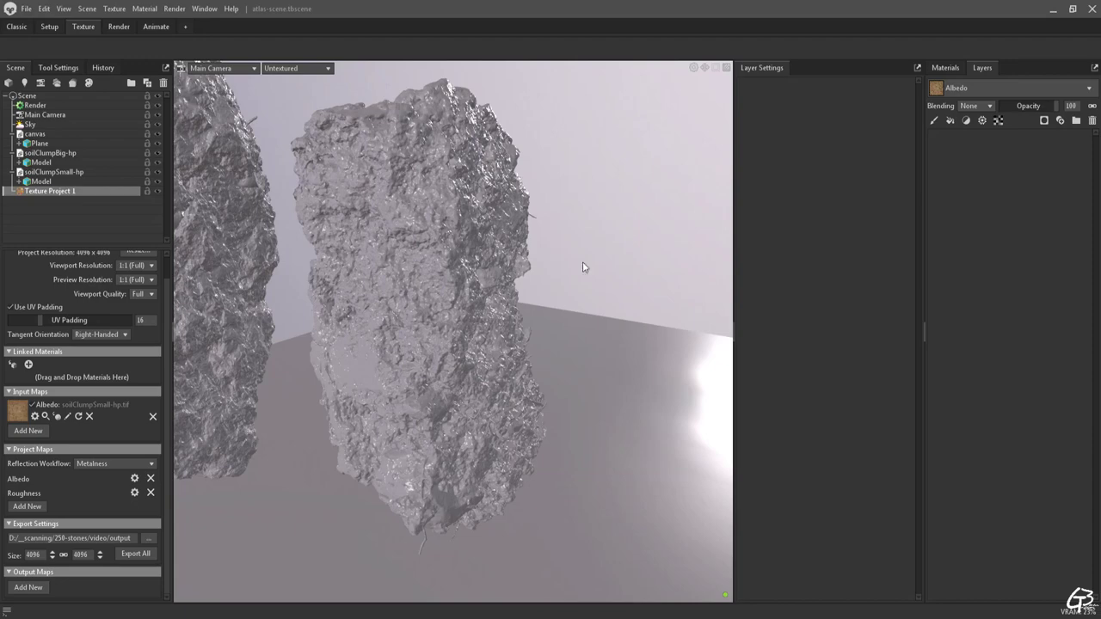
# - Link the Small material to the texture project and display the viewport in Full Quality
pyautogui.click(945, 67)
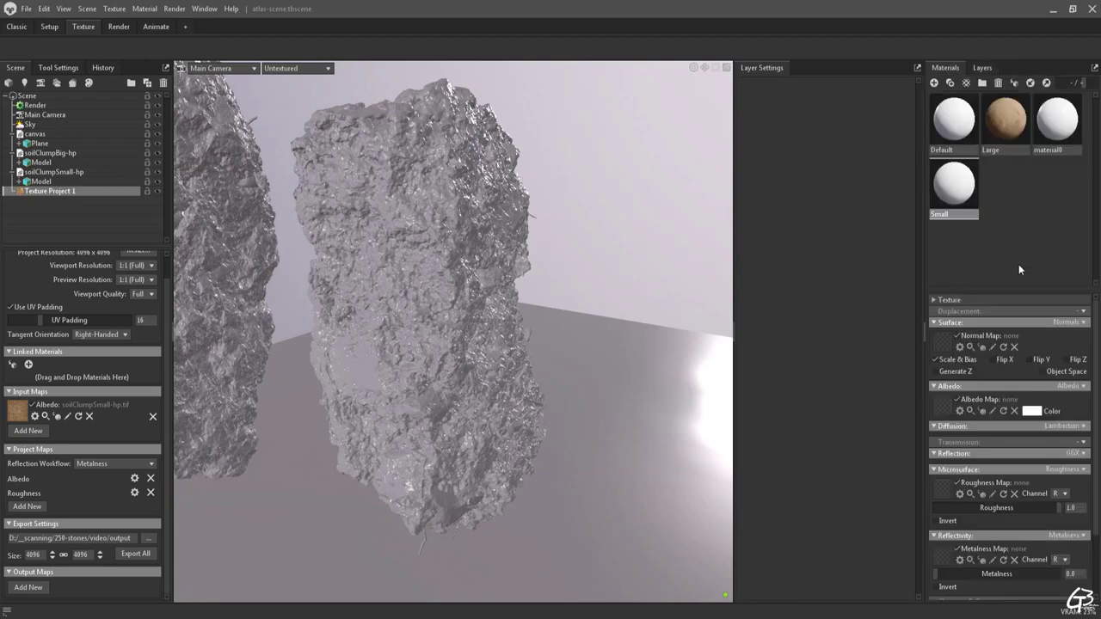
pyautogui.moveTo(952, 186); pyautogui.dragTo(73, 372)
pyautogui.click(297, 68)
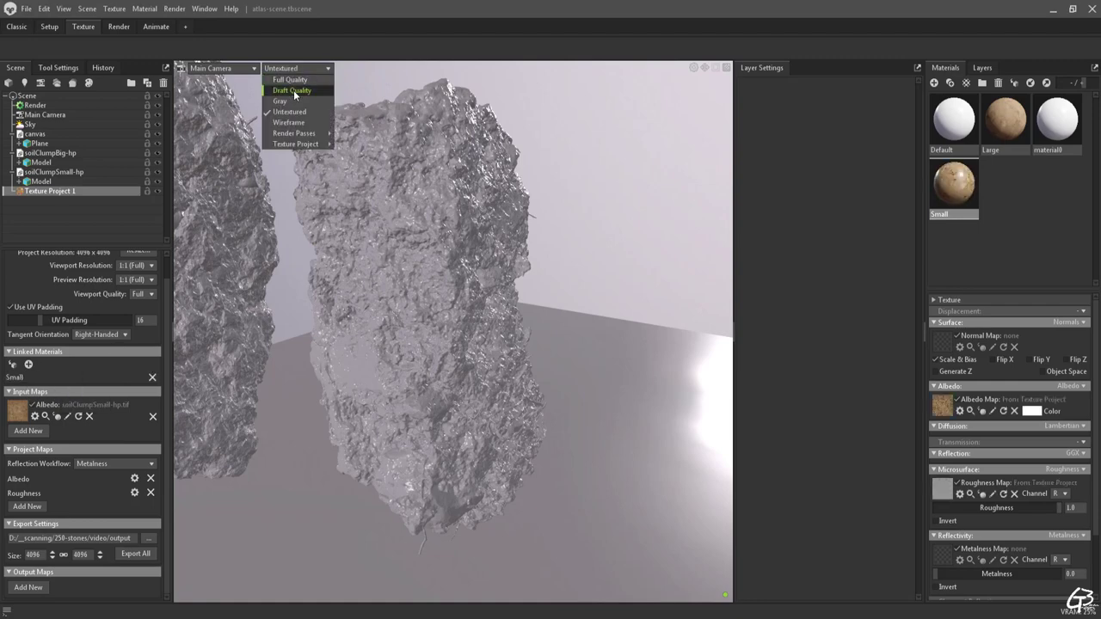
pyautogui.click(294, 90)
pyautogui.click(305, 67)
pyautogui.click(300, 79)
pyautogui.moveTo(436, 328); pyautogui.dragTo(468, 315)
# - Try lowering the Small material's roughness and undo the change
pyautogui.moveTo(1058, 509); pyautogui.dragTo(924, 506)
pyautogui.hotkey('ctrl', 'z')
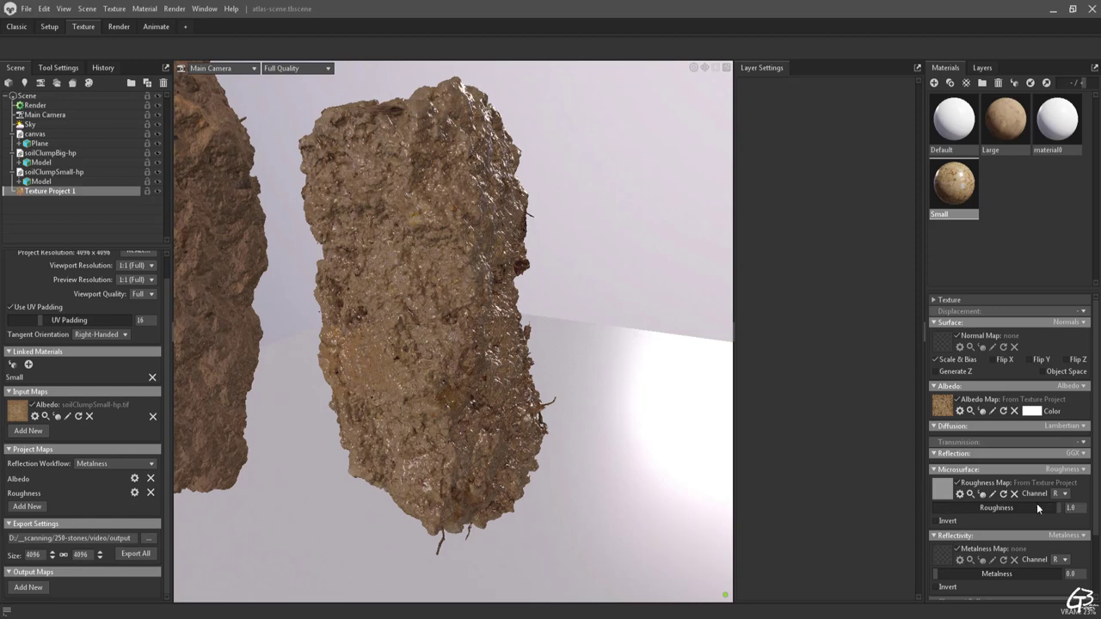
# - Add a fill layer to the texture project that affects only the roughness map, and set its roughness to 1.0
pyautogui.click(983, 68)
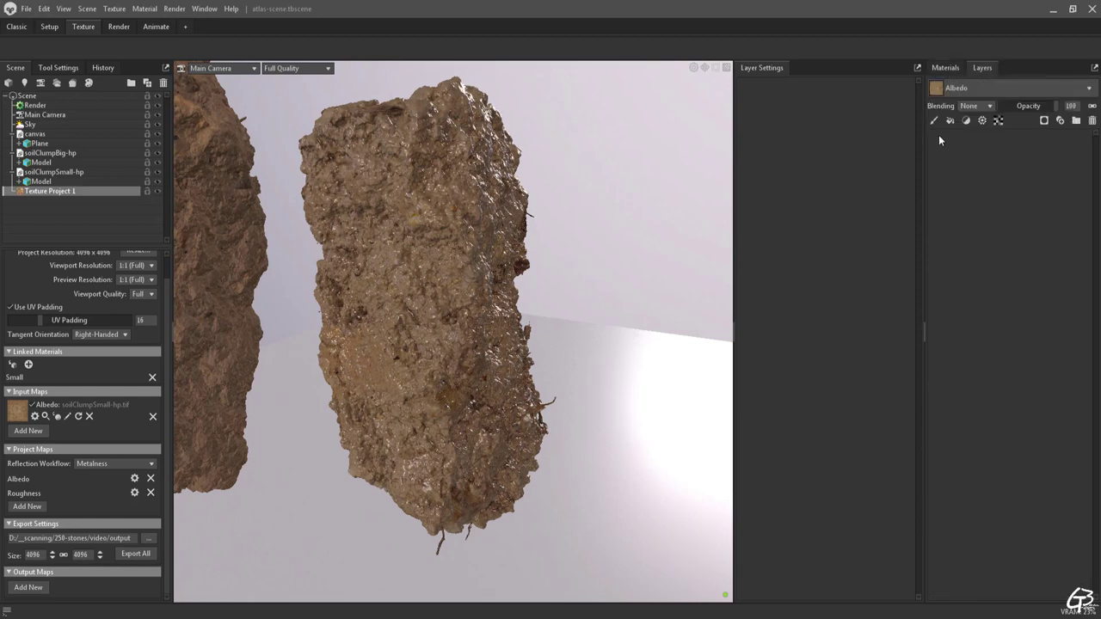
pyautogui.click(1029, 87)
pyautogui.click(989, 154)
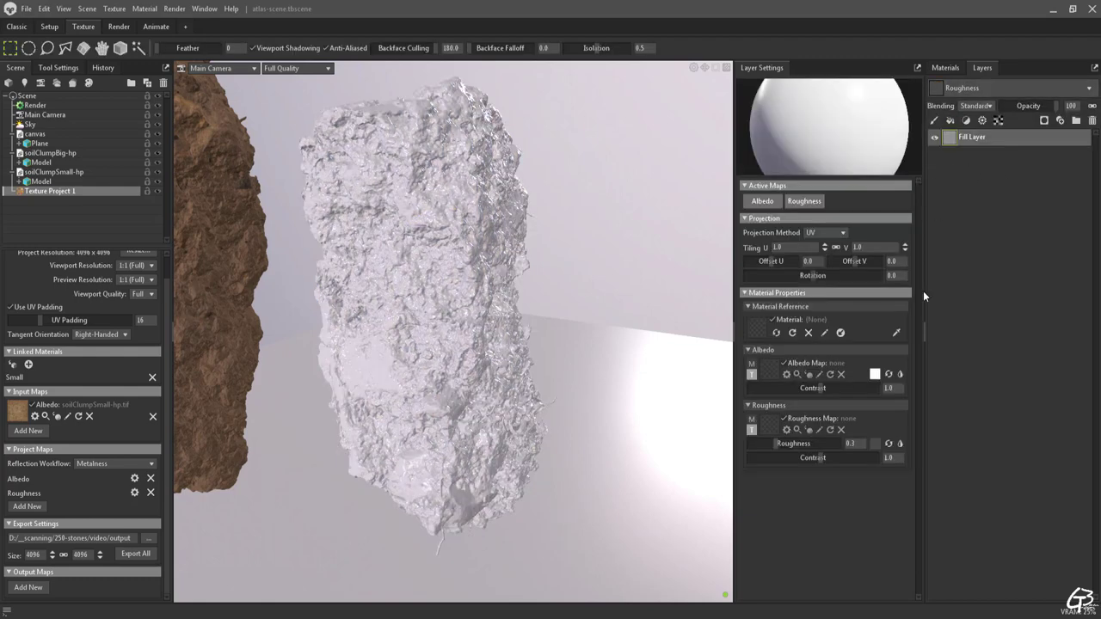
pyautogui.click(764, 201)
pyautogui.moveTo(817, 388); pyautogui.dragTo(862, 388)
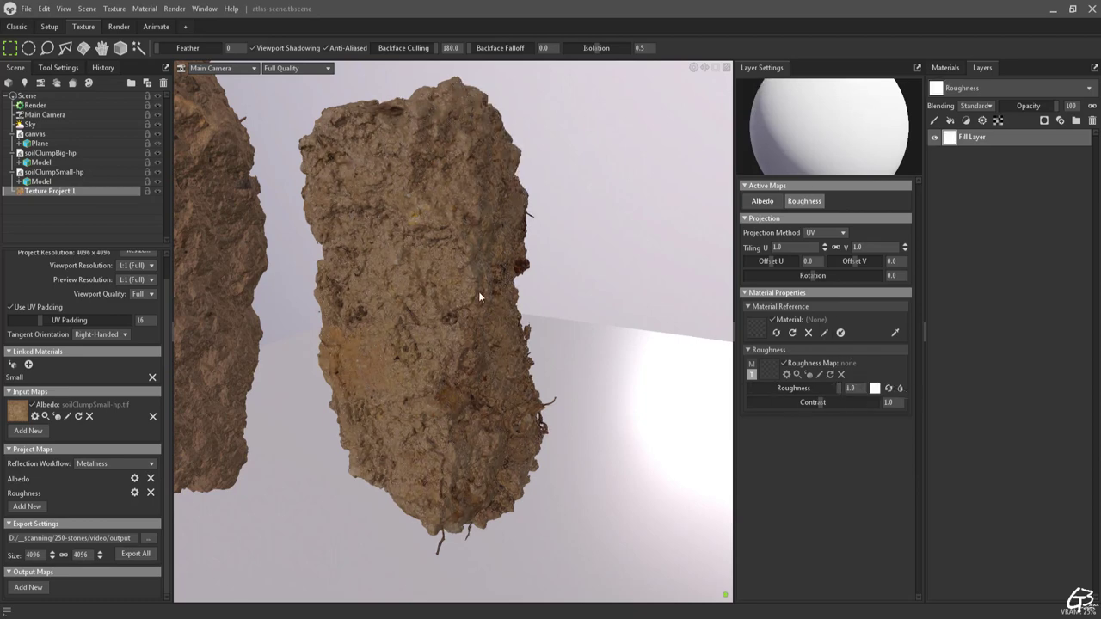
# - Add a paint layer above the fill layer, disable its albedo map, and set its roughness to 0.09
pyautogui.moveTo(446, 290); pyautogui.dragTo(517, 280)
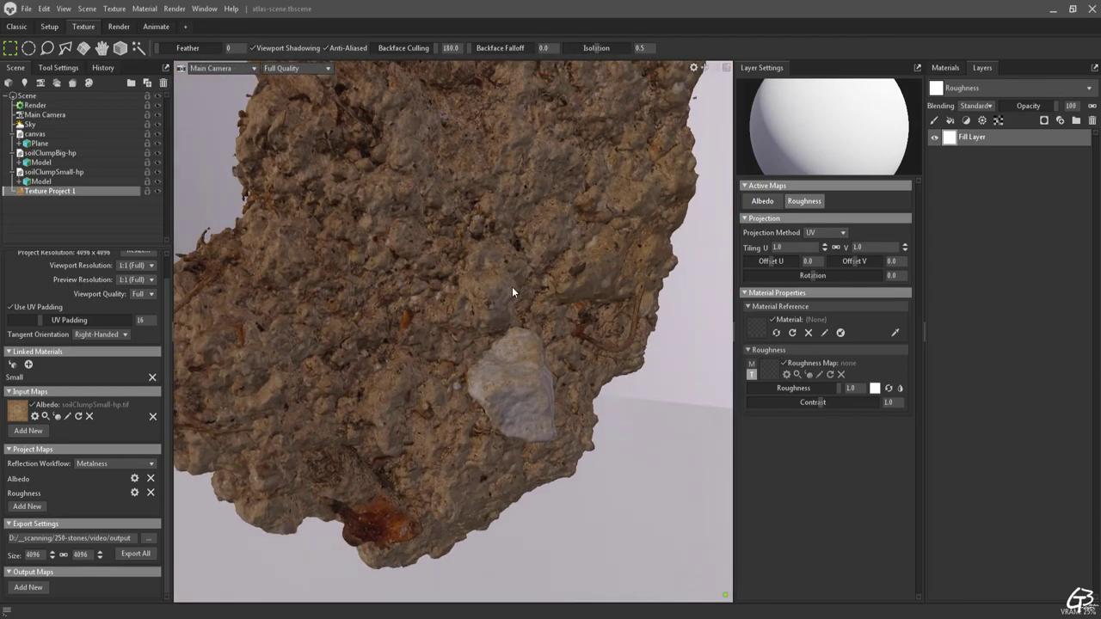
pyautogui.click(935, 121)
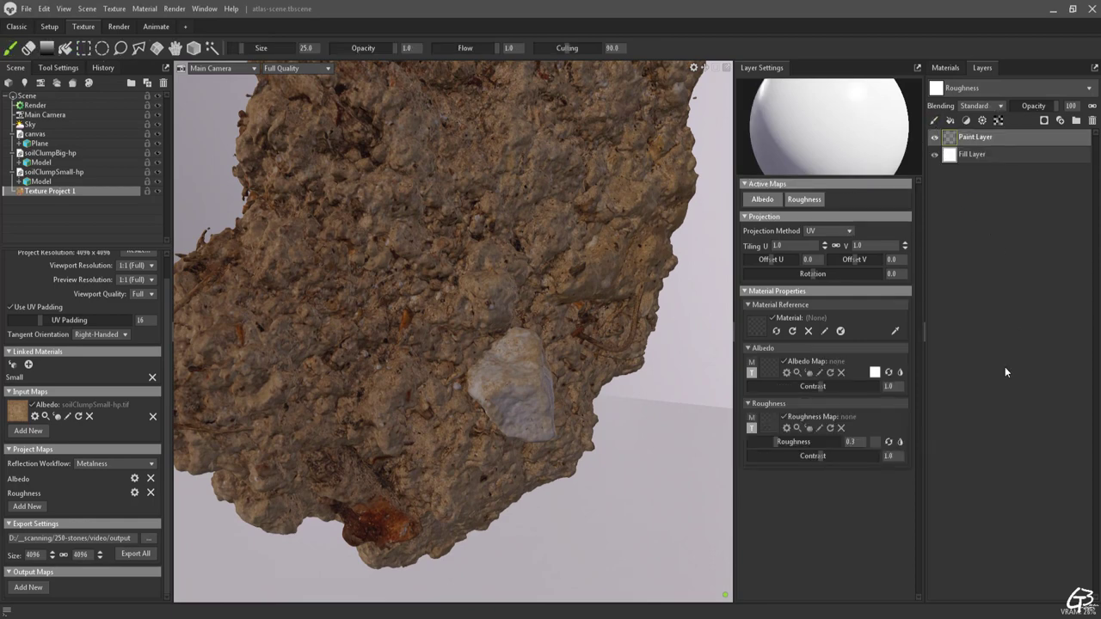
pyautogui.moveTo(516, 390); pyautogui.dragTo(515, 393)
pyautogui.moveTo(778, 441); pyautogui.dragTo(751, 441)
pyautogui.moveTo(847, 441); pyautogui.dragTo(771, 441)
pyautogui.click(762, 198)
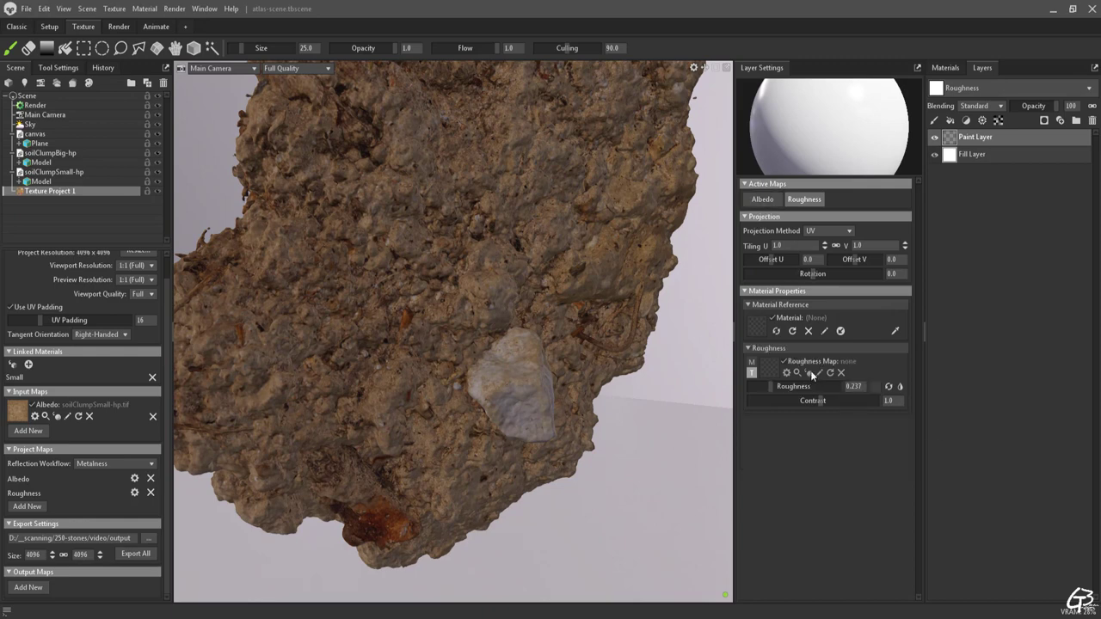
pyautogui.moveTo(772, 386); pyautogui.dragTo(765, 386)
pyautogui.moveTo(758, 384); pyautogui.dragTo(757, 384)
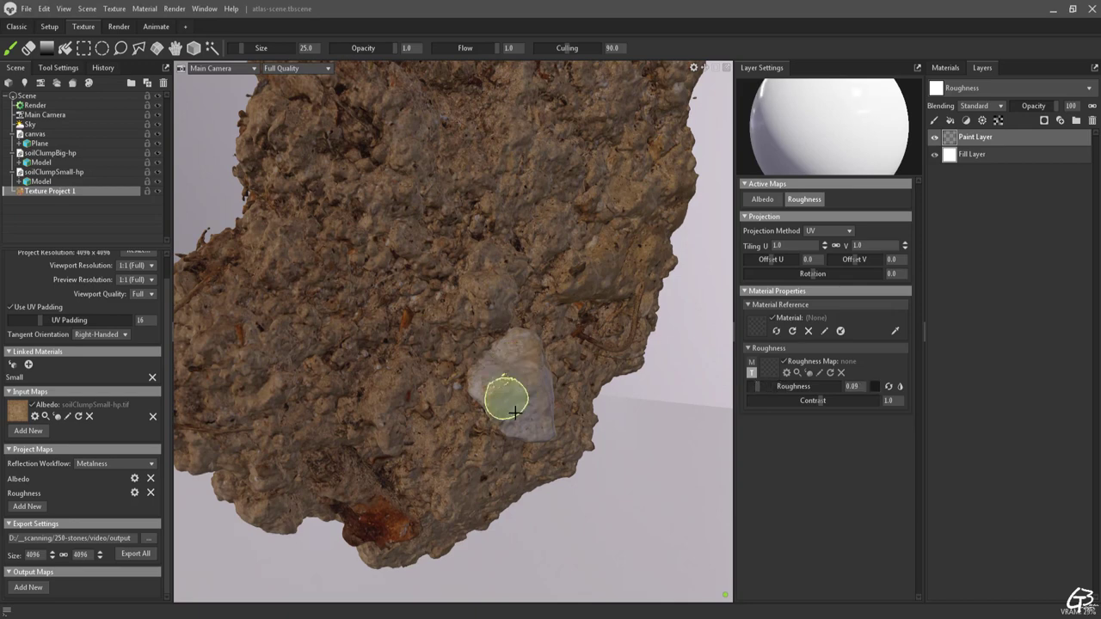
# - Paint the low roughness value onto the pale stone embedded in the small clump
pyautogui.moveTo(520, 417)
pyautogui.mouseDown()
pyautogui.moveTo(521, 381)
pyautogui.moveTo(531, 403)
pyautogui.moveTo(466, 383)
pyautogui.moveTo(553, 386)
pyautogui.mouseUp()
pyautogui.scroll(3, 466, 384)
pyautogui.keyDown('shift'); pyautogui.moveTo(556, 402); pyautogui.dragTo(770, 419, button='right'); pyautogui.keyUp('shift')
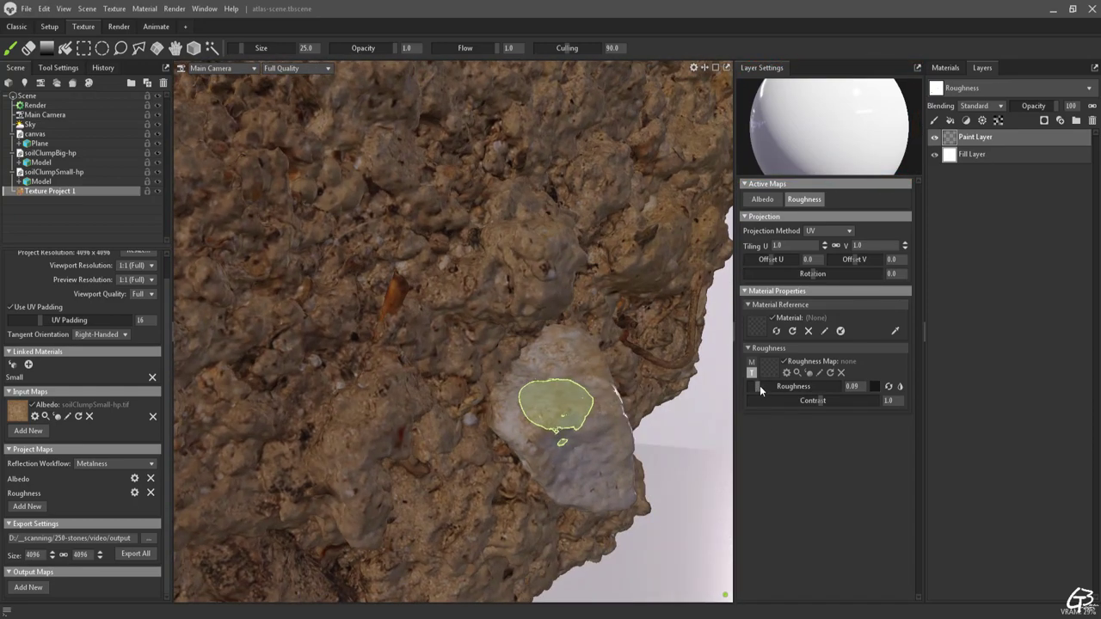
# - Paint further over the pale stone with varying roughness values, including 0.776, 1.0 and 0.532
pyautogui.moveTo(763, 386); pyautogui.dragTo(822, 388)
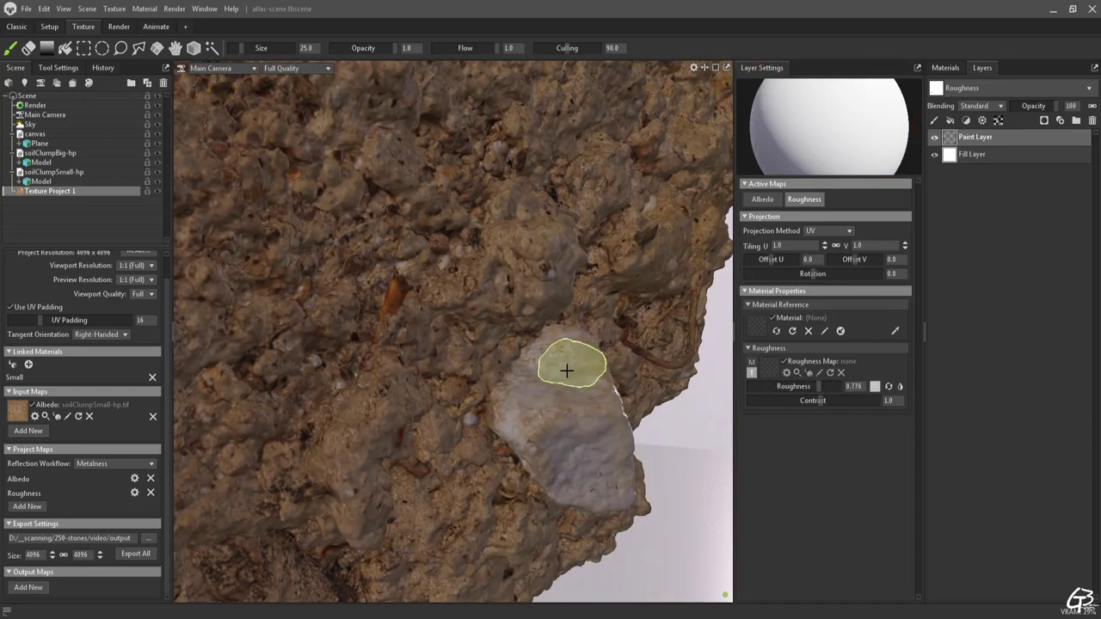
pyautogui.keyDown('alt'); pyautogui.moveTo(570, 422); pyautogui.dragTo(536, 423); pyautogui.keyUp('alt')
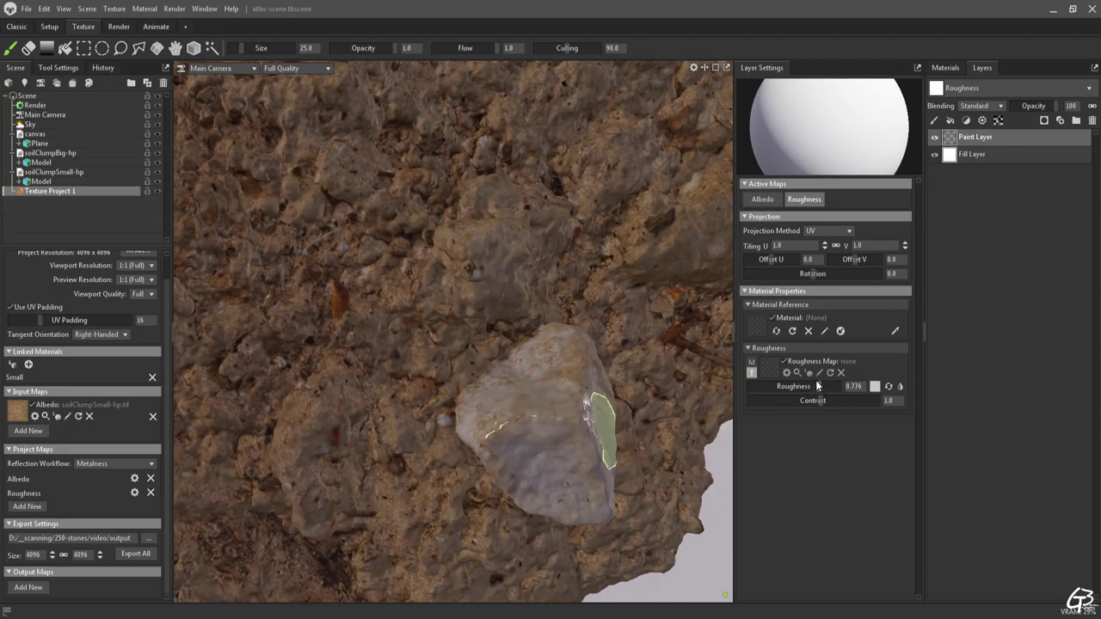
pyautogui.keyDown('alt'); pyautogui.moveTo(681, 426); pyautogui.dragTo(641, 413); pyautogui.keyUp('alt')
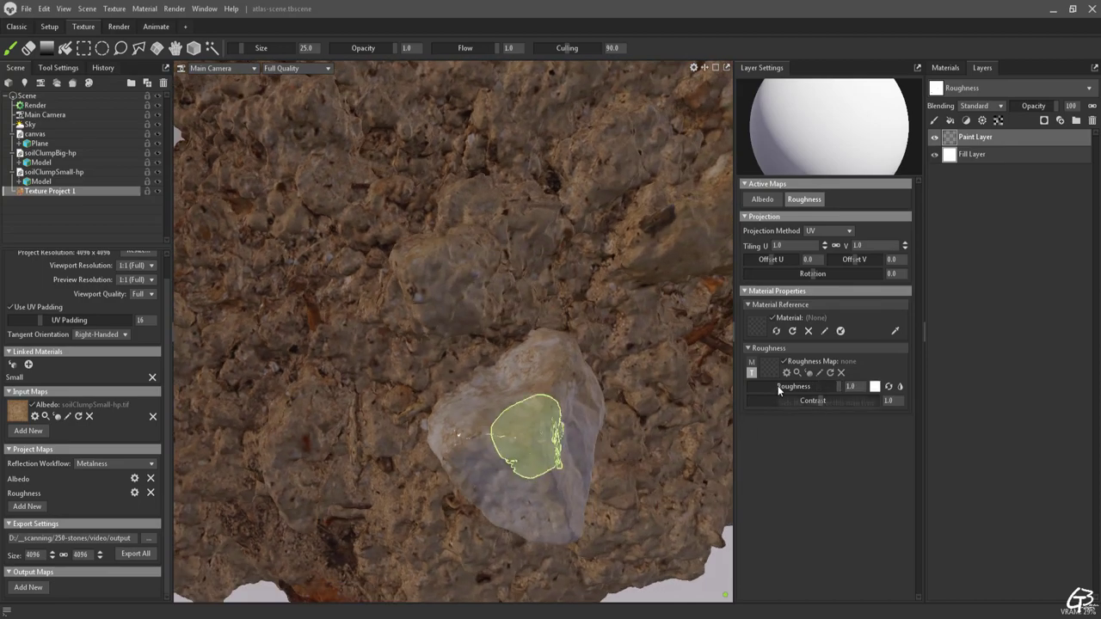
pyautogui.moveTo(796, 387); pyautogui.dragTo(738, 387)
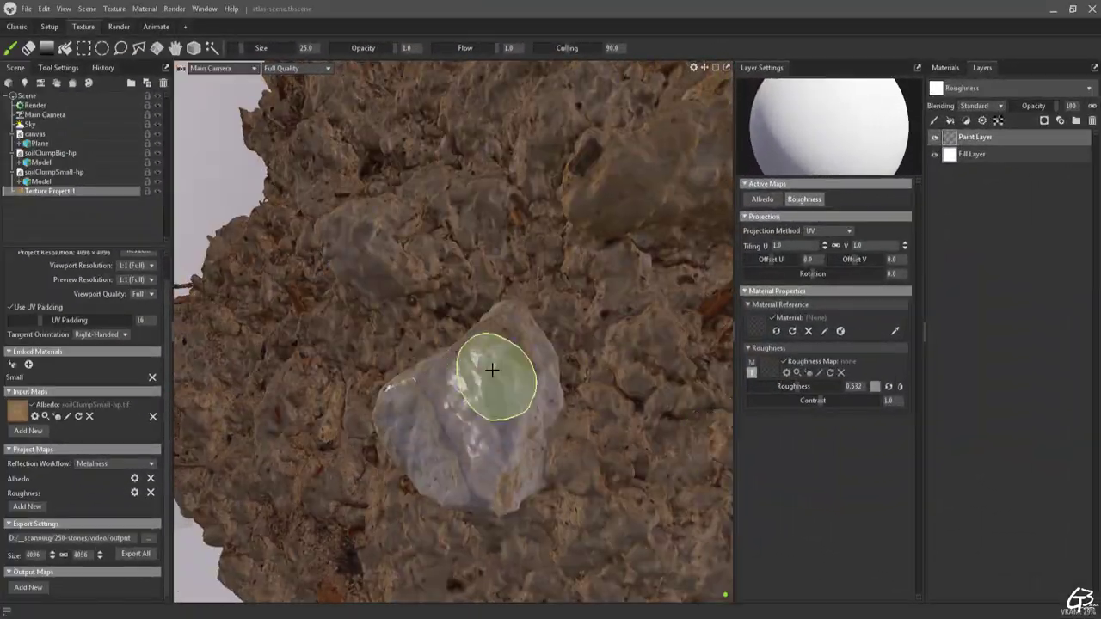
pyautogui.keyDown('alt'); pyautogui.moveTo(491, 369); pyautogui.dragTo(445, 319); pyautogui.keyUp('alt')
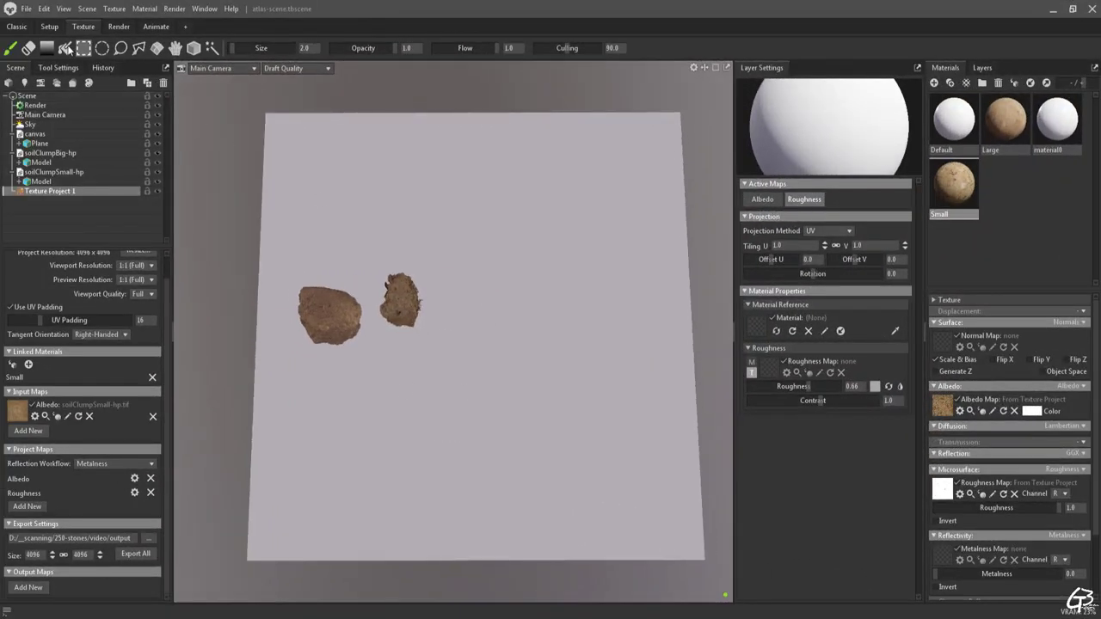
# - Switch to the Classic workspace and create a new bake project in the scene
pyautogui.click(22, 28)
pyautogui.moveTo(600, 334); pyautogui.dragTo(533, 331)
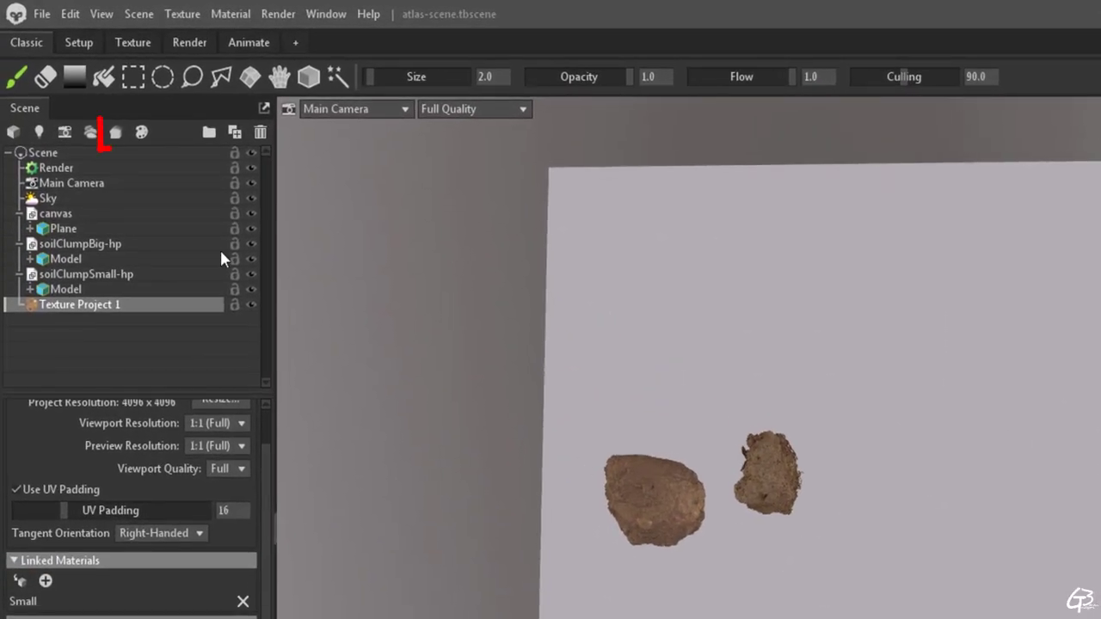
pyautogui.click(116, 134)
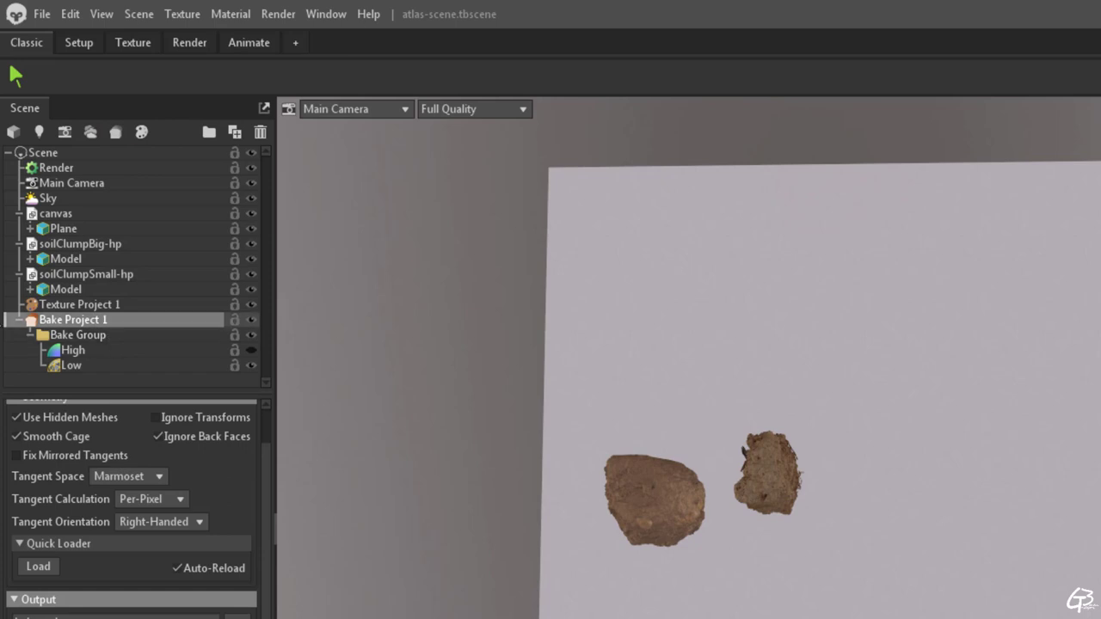
# - Move the canvas object into the bake group's Low slot
pyautogui.click(53, 215)
pyautogui.click(21, 214)
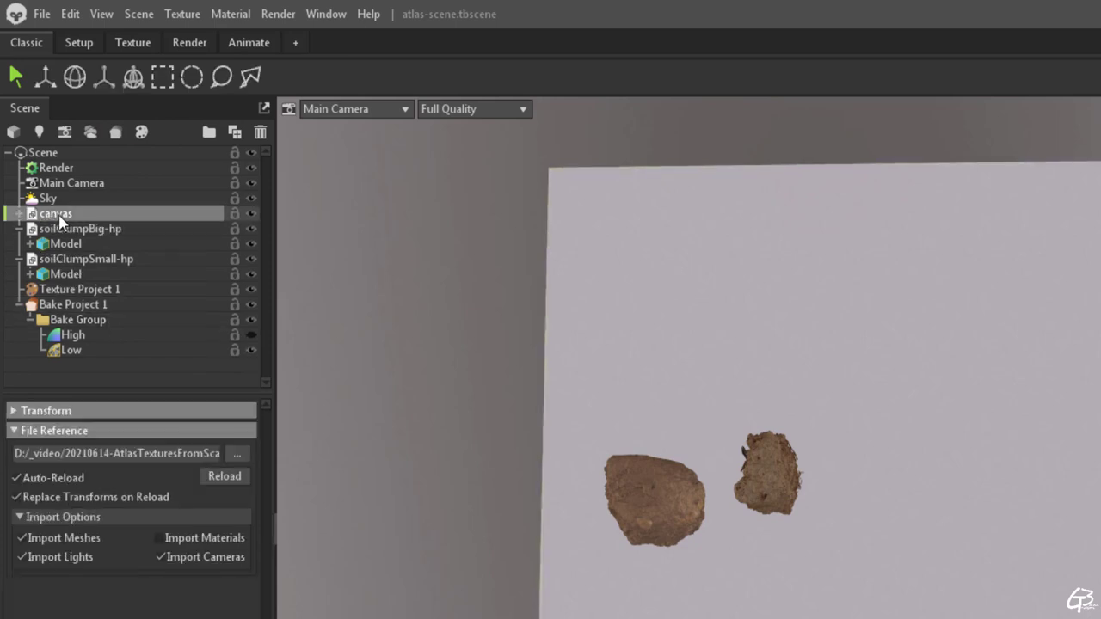
pyautogui.moveTo(95, 344); pyautogui.dragTo(116, 360)
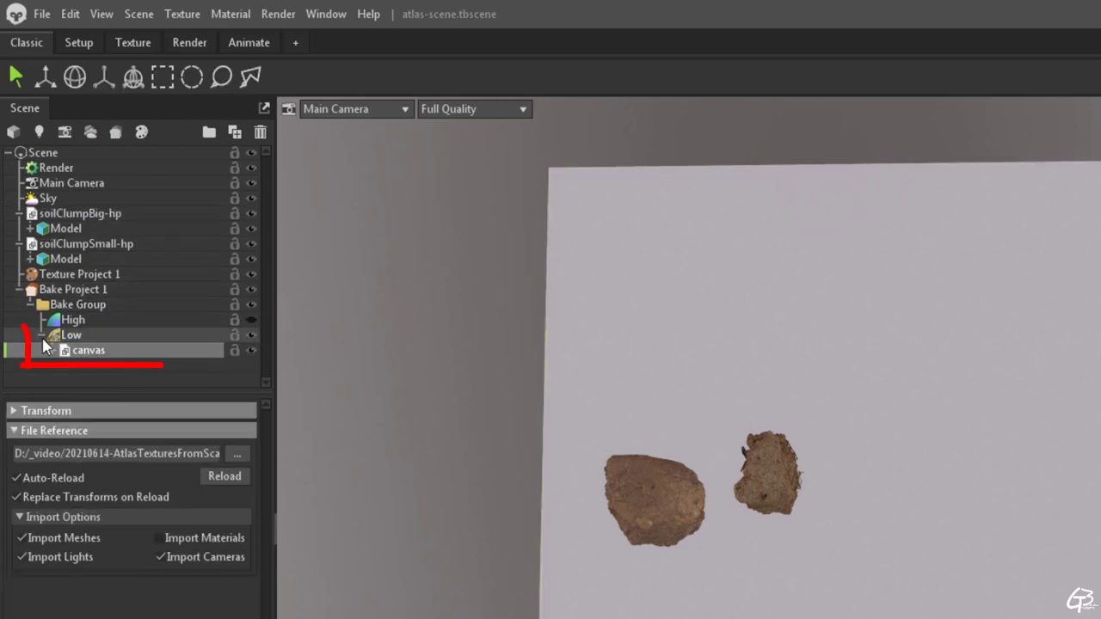
# - Move soilClumpBig-hp and soilClumpSmall-hp together into the bake group's High slot
pyautogui.click(19, 243)
pyautogui.click(19, 213)
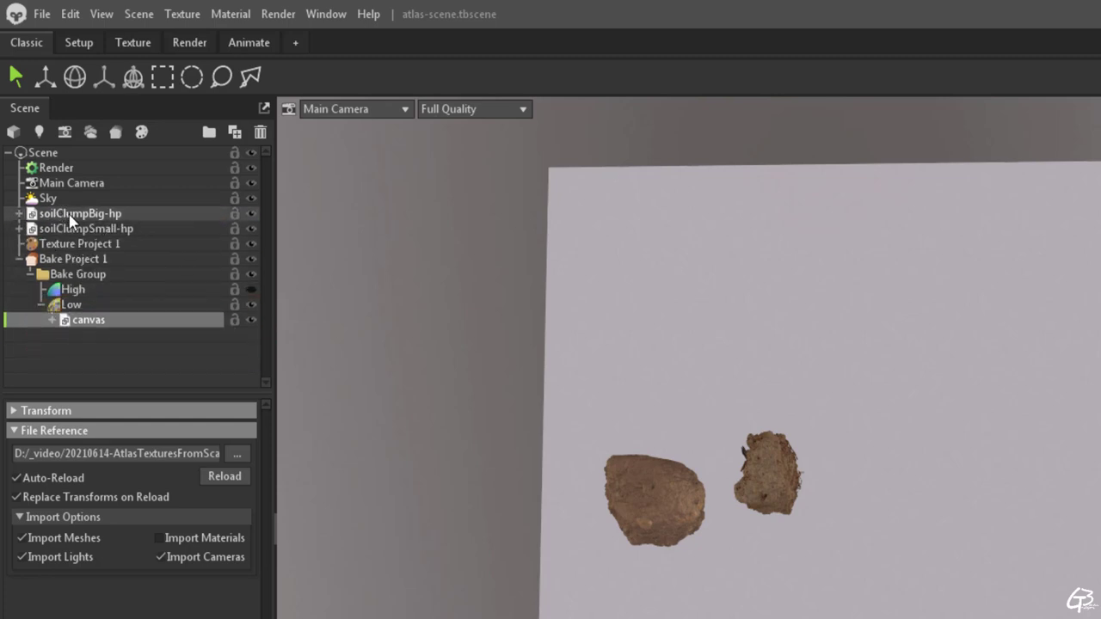
pyautogui.click(70, 215)
pyautogui.keyDown('ctrl'); pyautogui.click(77, 229); pyautogui.keyUp('ctrl')
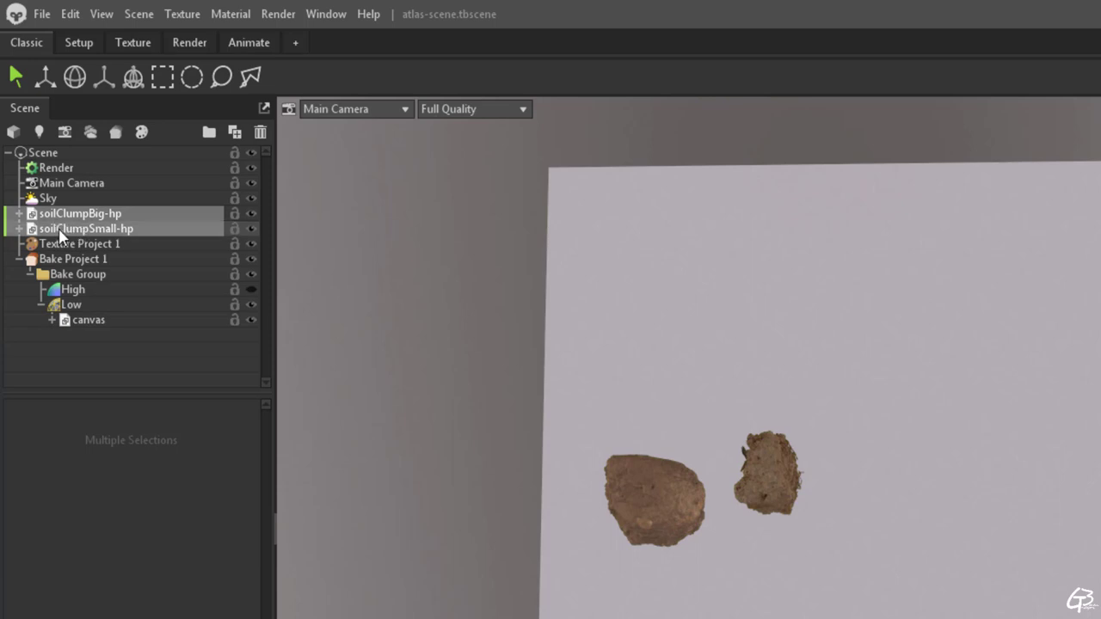
pyautogui.moveTo(100, 293); pyautogui.dragTo(102, 291)
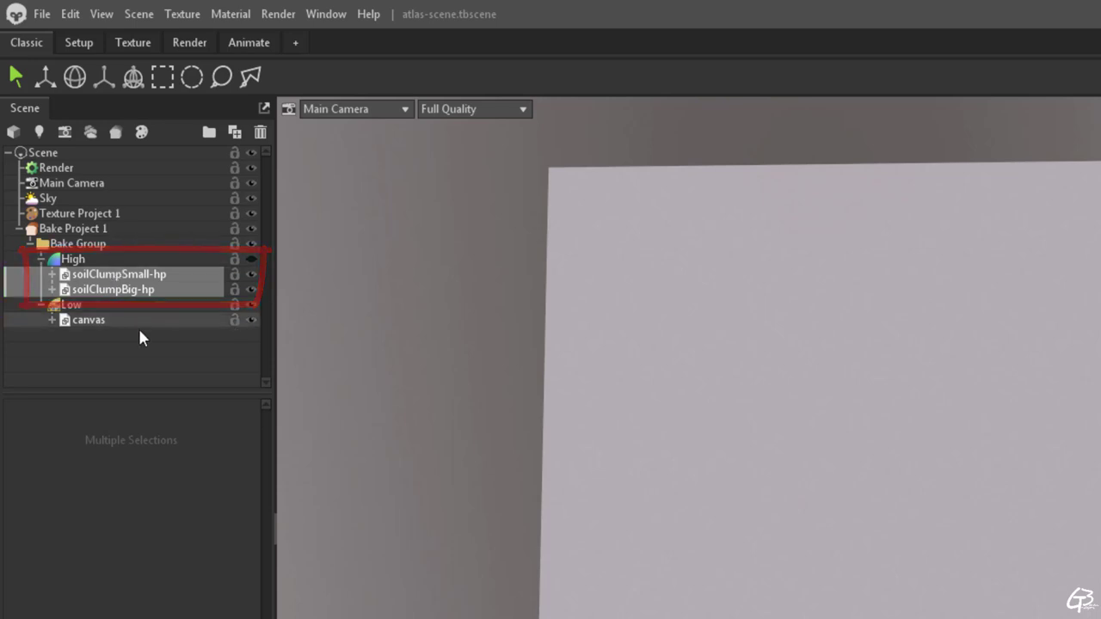
# - Try the High group's own visibility toggle, and show the high-poly clumps through Bake Project 1's settings
pyautogui.click(250, 258)
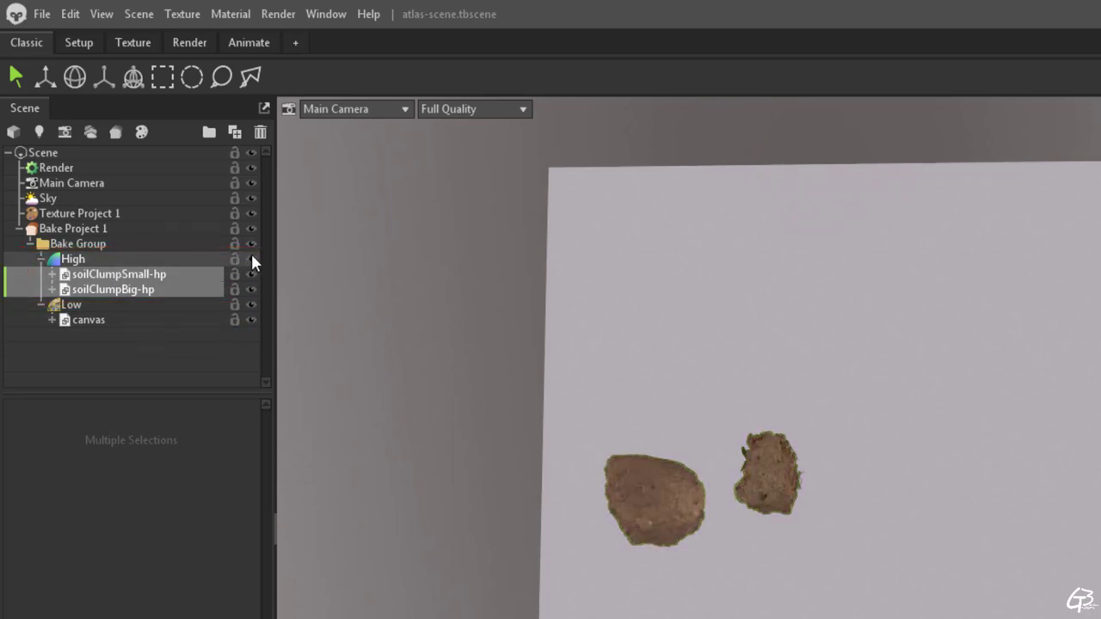
pyautogui.click(251, 258)
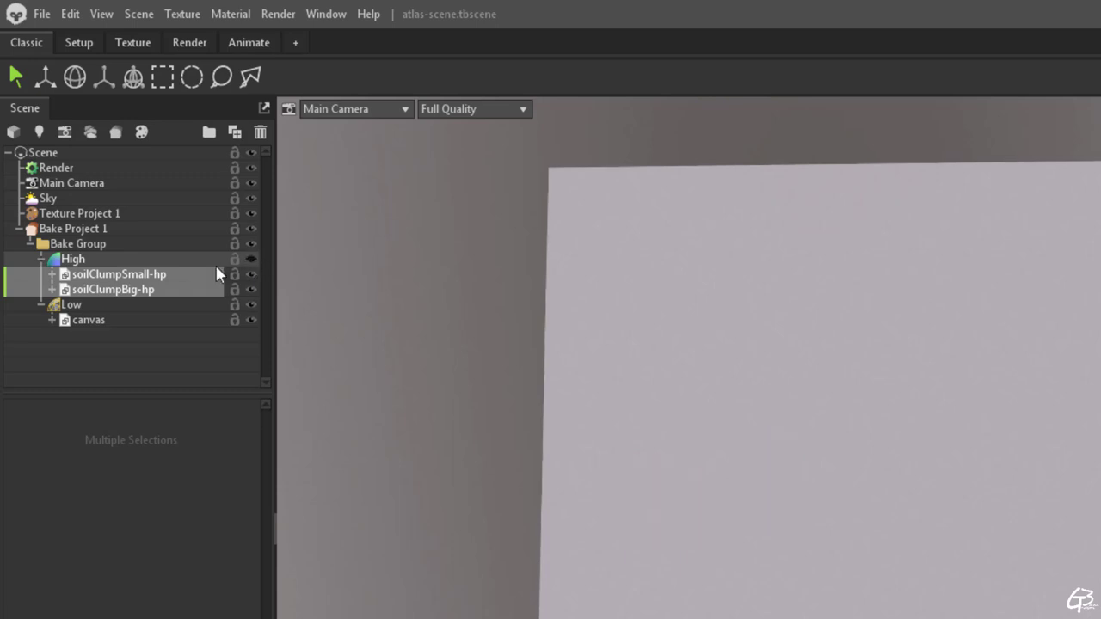
pyautogui.click(76, 231)
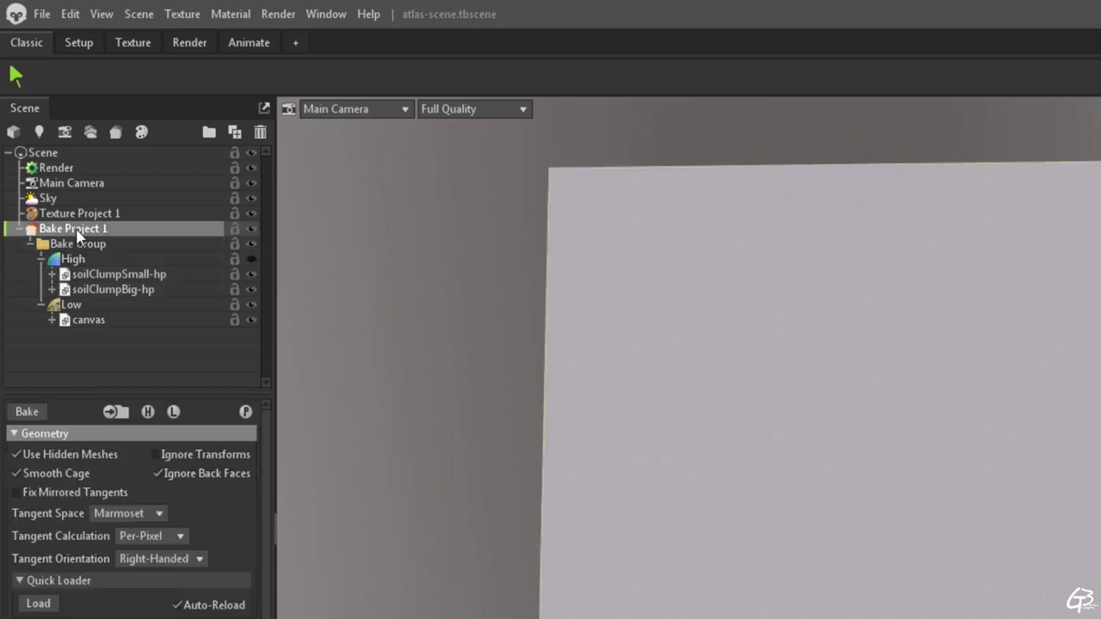
pyautogui.click(148, 412)
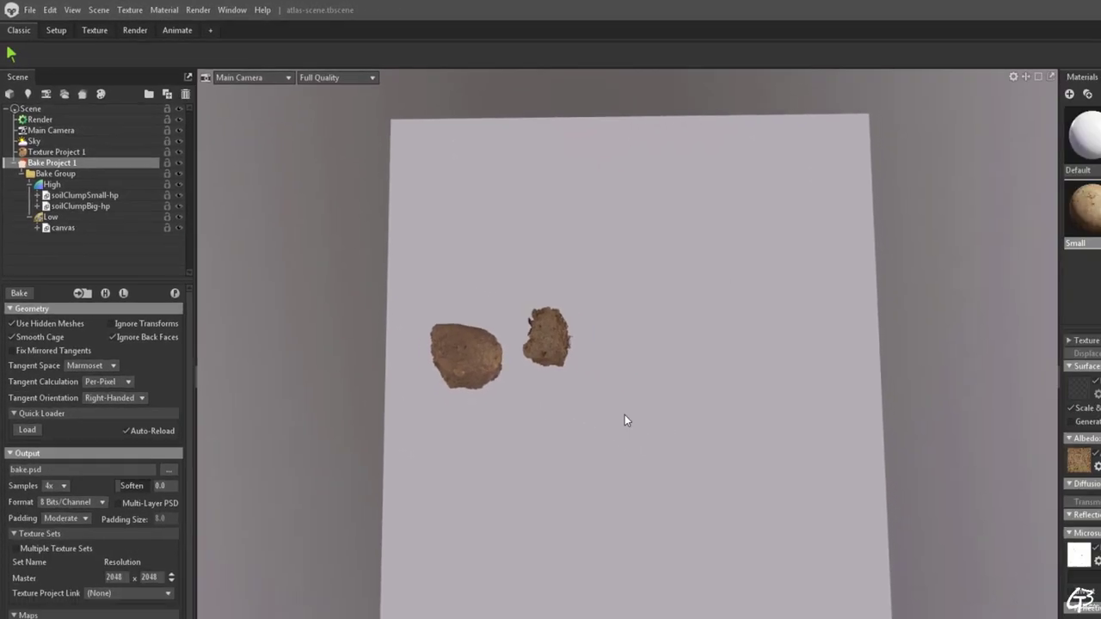
# - Select the big clump's model and move it toward a corner of the canvas plane with the Translate tool
pyautogui.moveTo(625, 420); pyautogui.dragTo(631, 169)
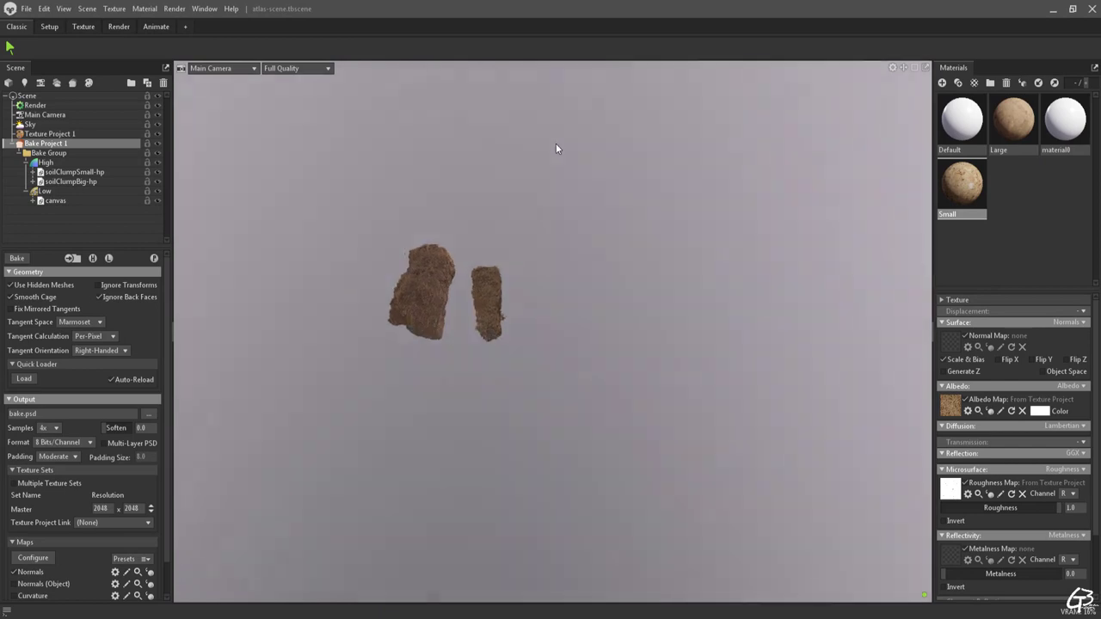
pyautogui.moveTo(556, 149); pyautogui.dragTo(565, 324)
pyautogui.click(404, 322)
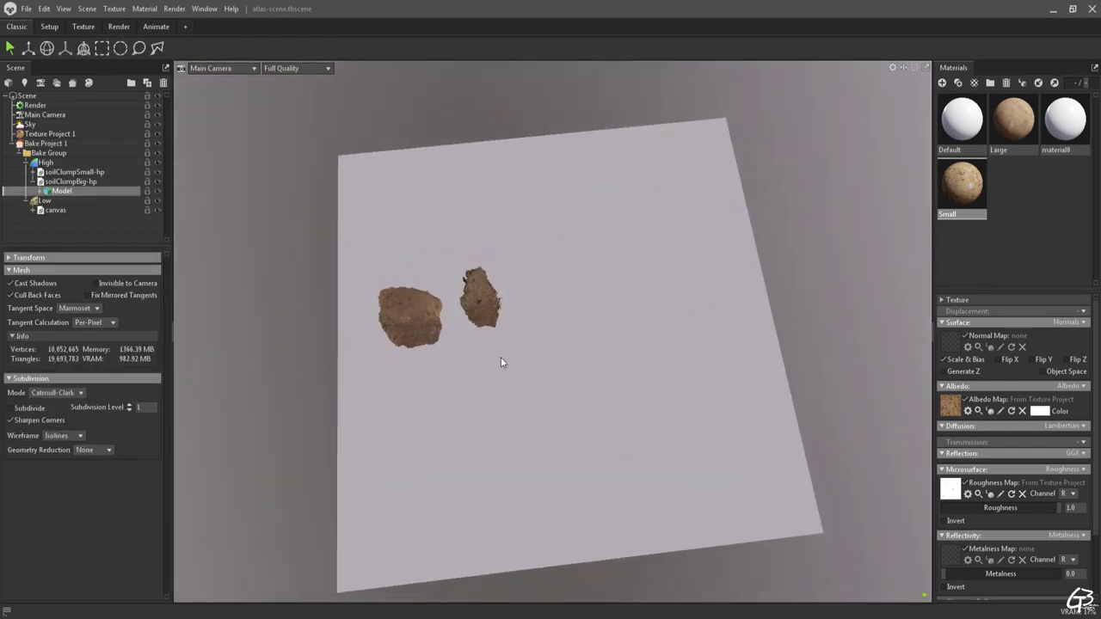
pyautogui.moveTo(501, 357); pyautogui.dragTo(477, 352)
pyautogui.click(27, 49)
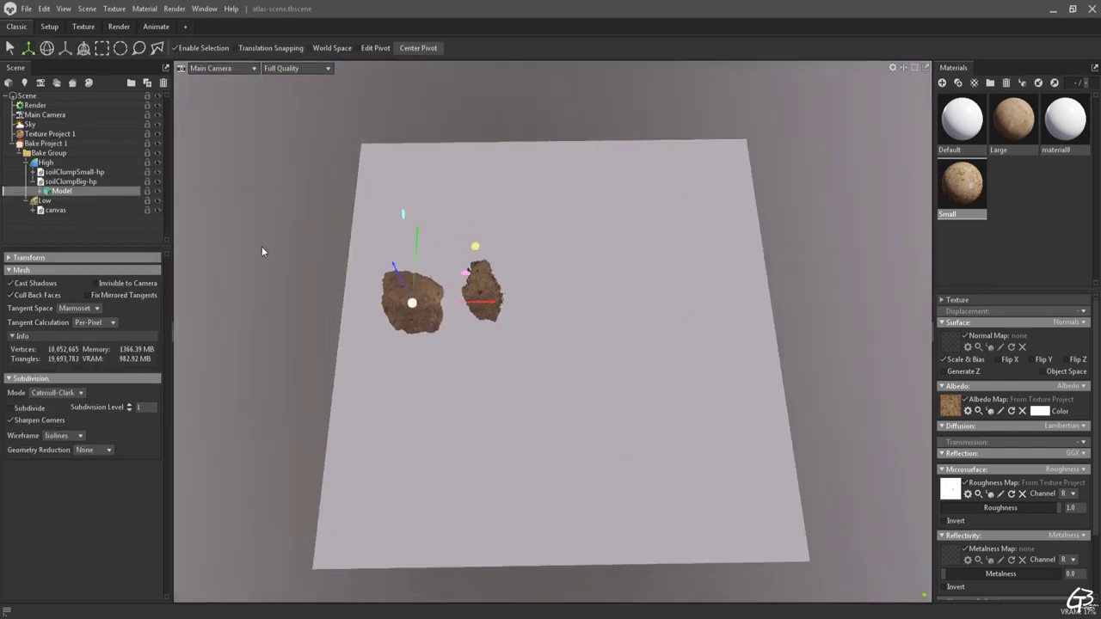
pyautogui.moveTo(259, 246); pyautogui.dragTo(371, 186)
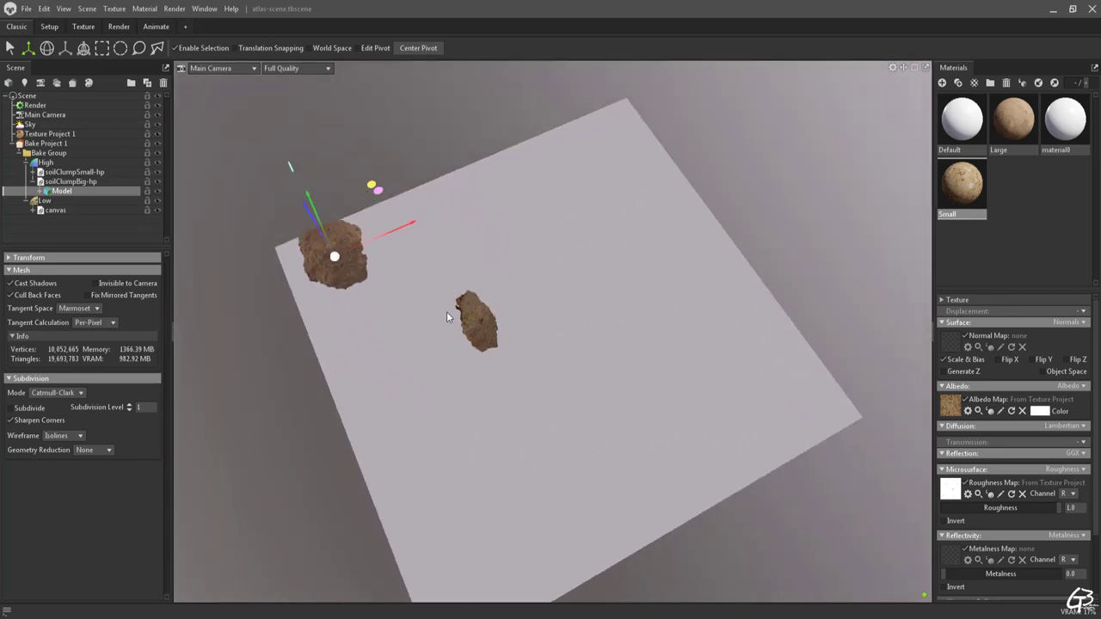
pyautogui.moveTo(452, 309); pyautogui.dragTo(523, 368)
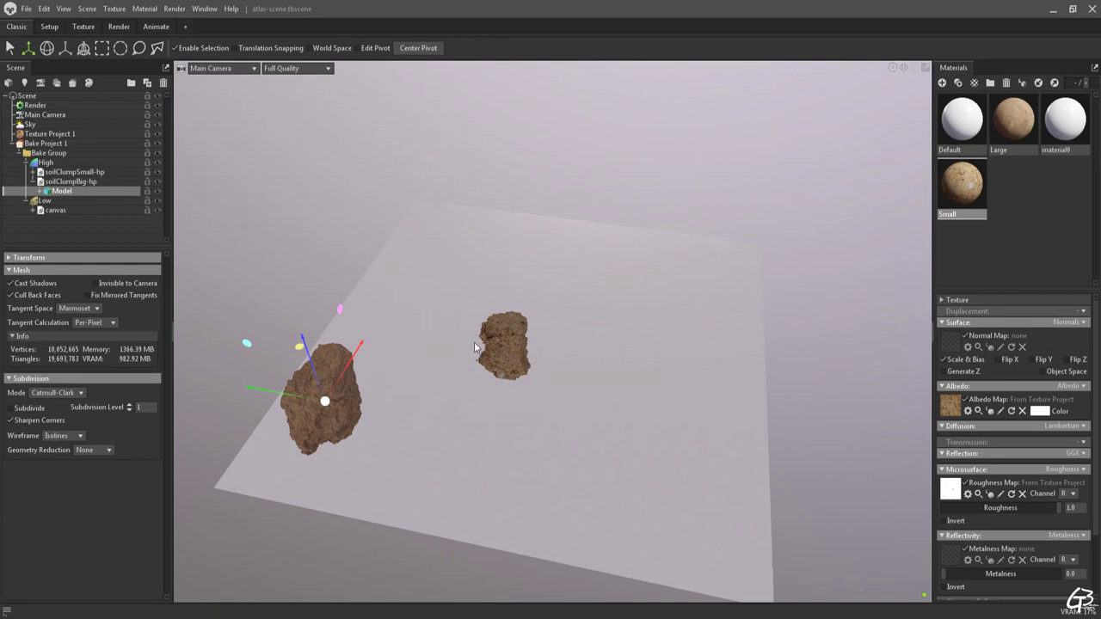
pyautogui.moveTo(449, 340); pyautogui.dragTo(493, 262)
# - Lower the big clump vertically into the canvas plane and adjust its position near the corner
pyautogui.moveTo(370, 358); pyautogui.dragTo(337, 366)
pyautogui.moveTo(305, 274); pyautogui.dragTo(300, 248)
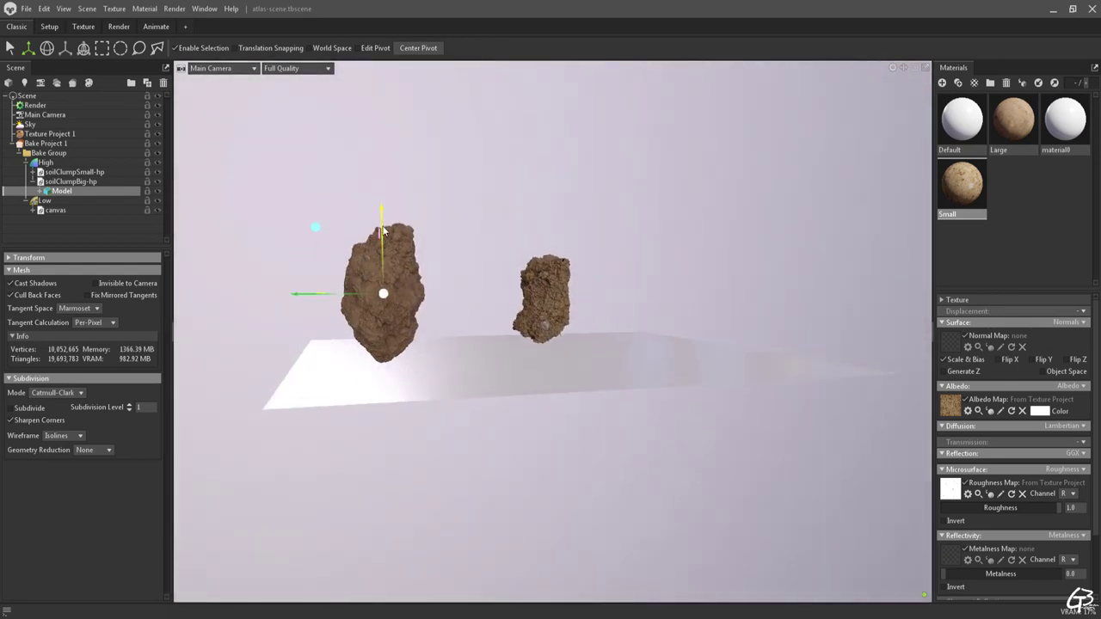
pyautogui.moveTo(383, 228); pyautogui.dragTo(385, 324)
pyautogui.moveTo(413, 243); pyautogui.dragTo(512, 366)
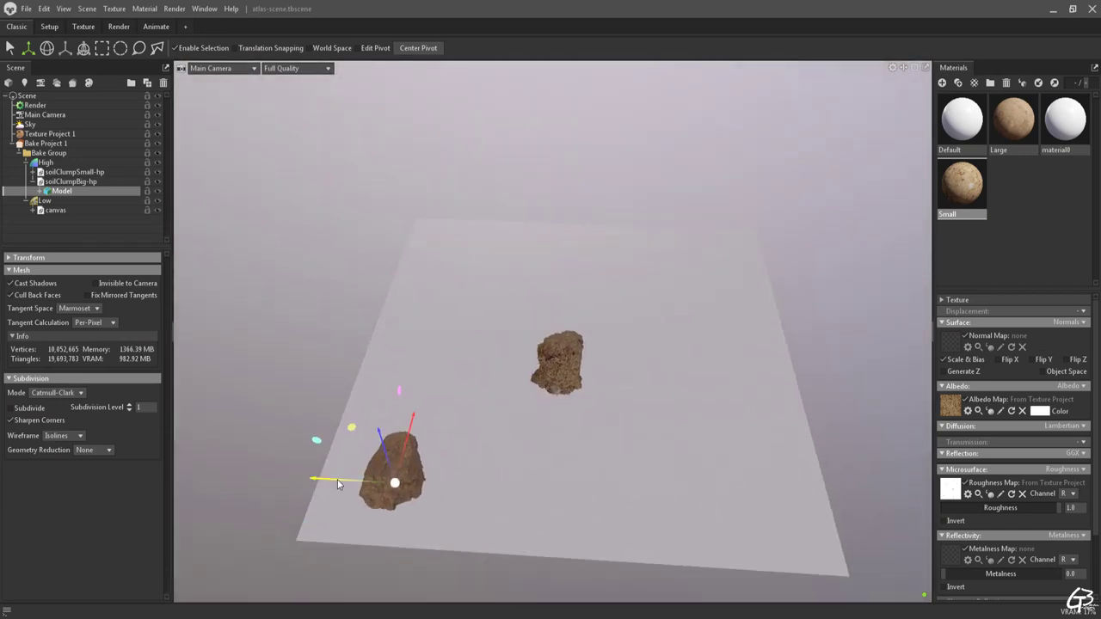
pyautogui.moveTo(459, 424)
pyautogui.mouseDown()
pyautogui.moveTo(493, 323)
pyautogui.moveTo(472, 364)
pyautogui.moveTo(476, 395)
pyautogui.moveTo(453, 435)
pyautogui.mouseUp()
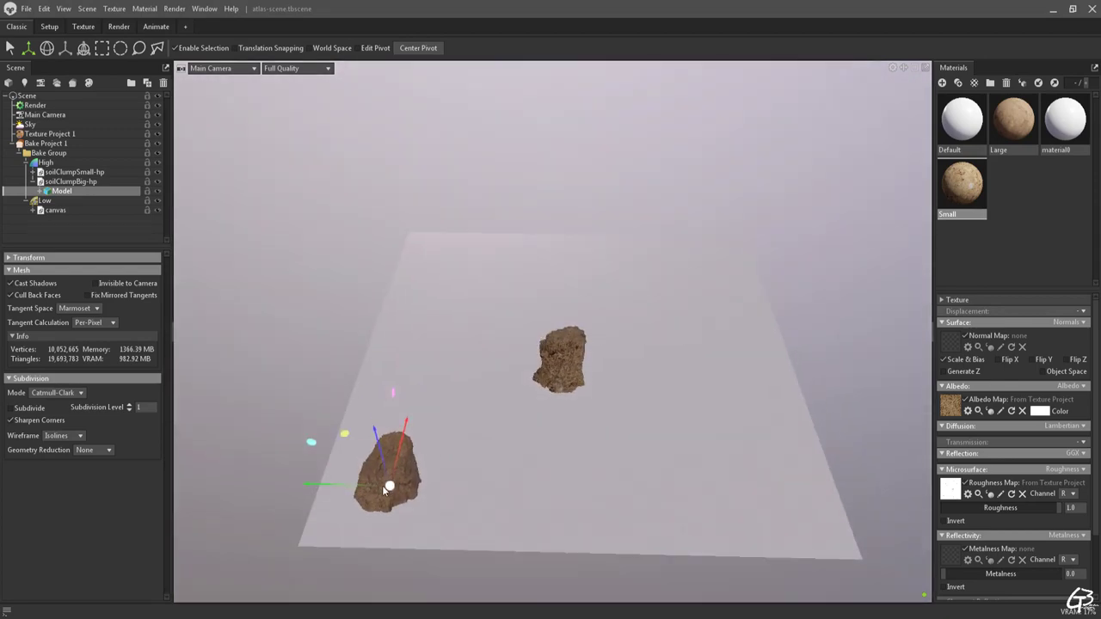
pyautogui.moveTo(521, 449); pyautogui.dragTo(433, 301)
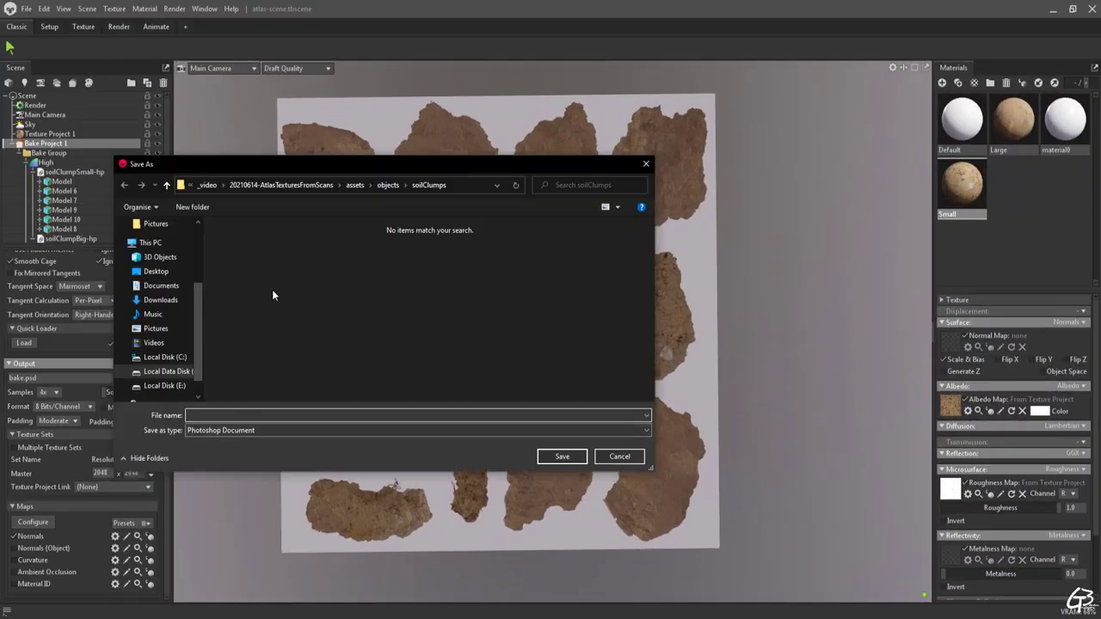
# - Create an EarthClumpsBake folder and set the bake output there as earthClumps in Portable Network Graphics format
pyautogui.hotkey('ctrl', 'shift', 'n')
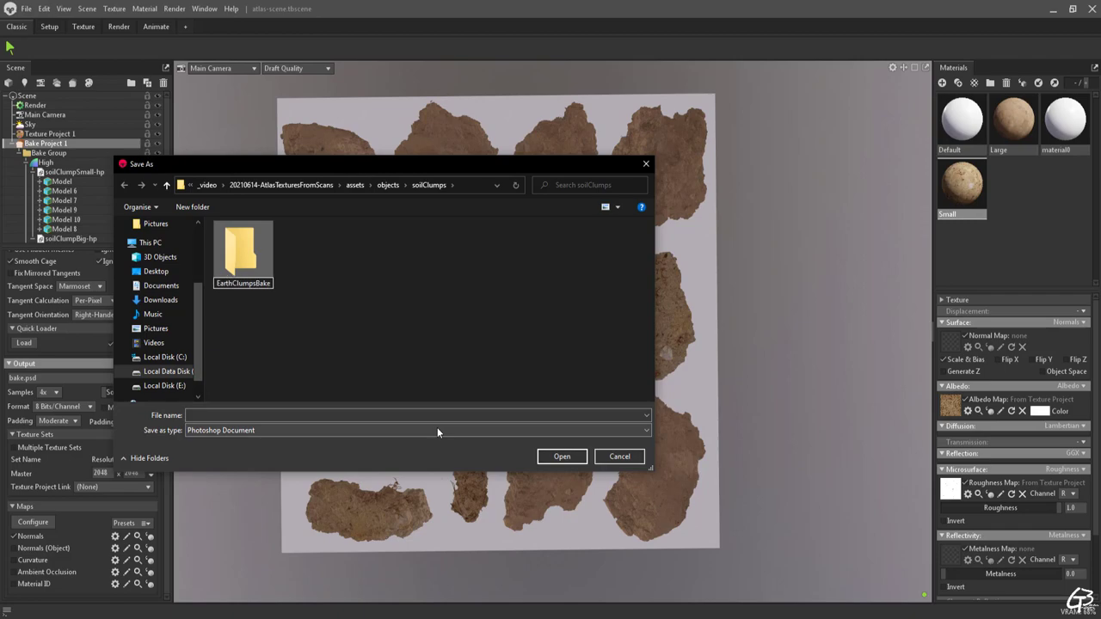
pyautogui.press('Return')
pyautogui.write('earthClumps')
pyautogui.click(258, 430)
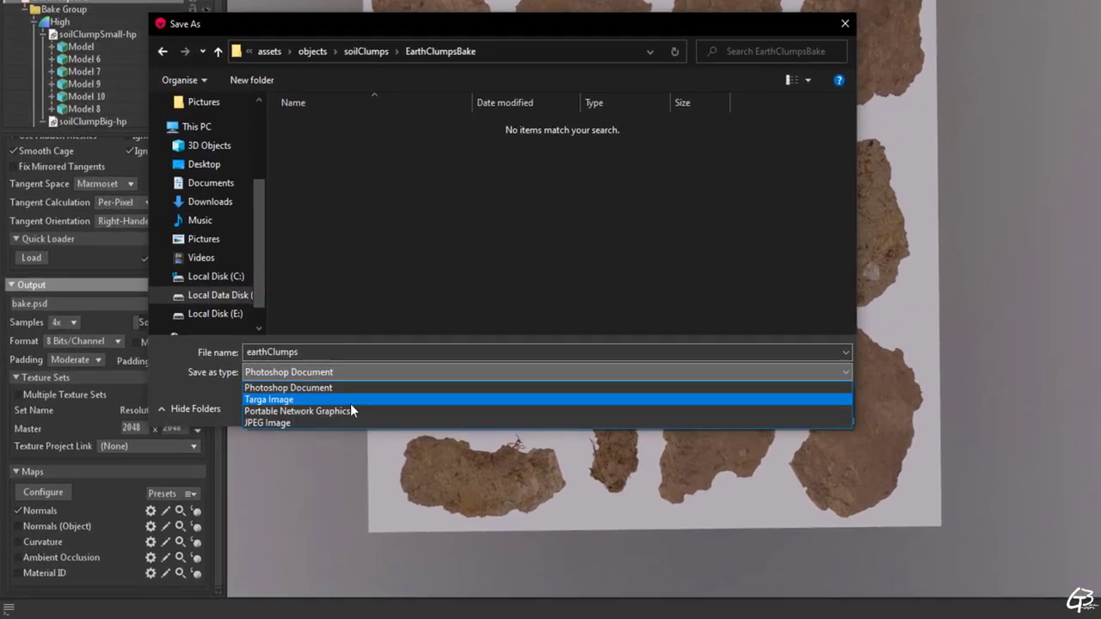
pyautogui.click(329, 410)
pyautogui.click(731, 406)
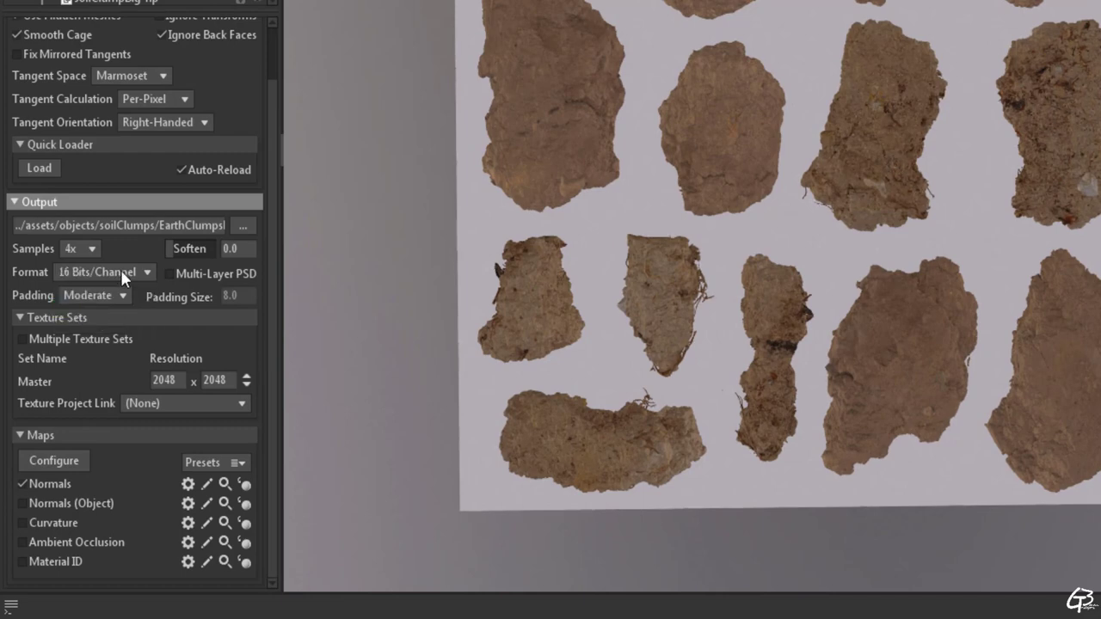
# - Set the bake output to 16 Bits/Channel with no padding and a 4096 x 4096 resolution
pyautogui.click(125, 296)
pyautogui.click(247, 377)
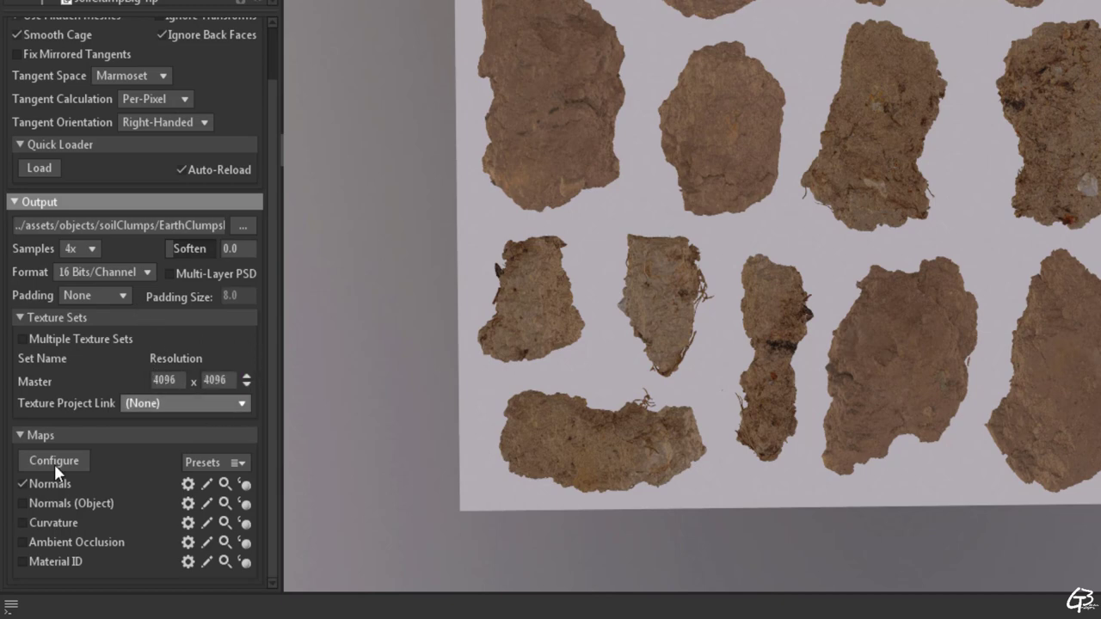
# - Configure the baked maps as Normals, Height, Ambient Occlusion, Albedo, Roughness and Transparency, excluding Normals (Object), Curvature and Material ID
pyautogui.click(54, 462)
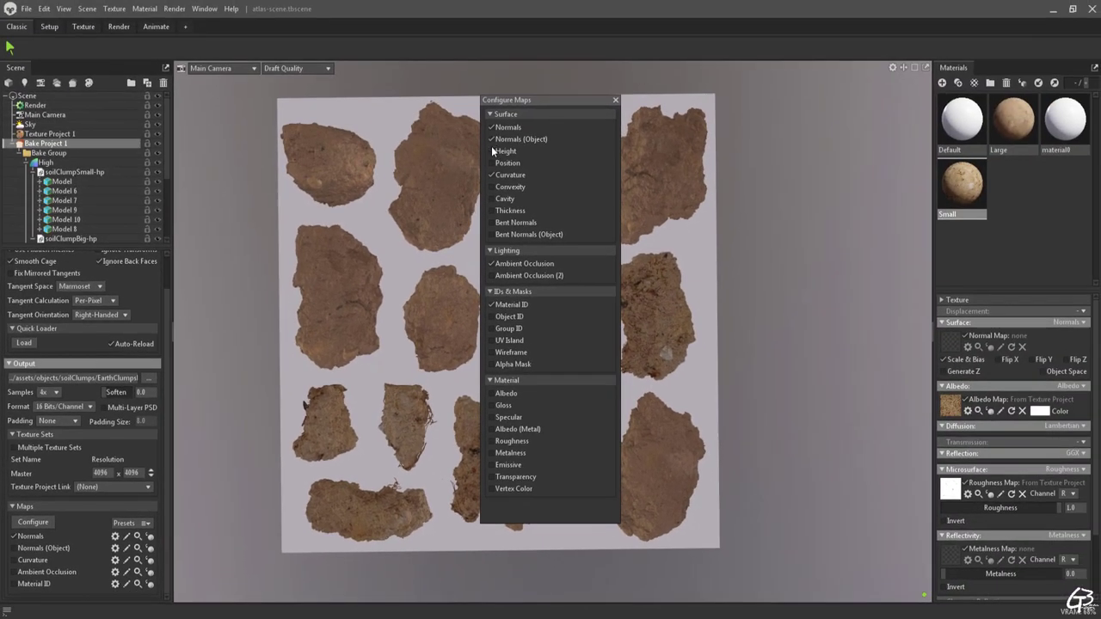
pyautogui.click(492, 142)
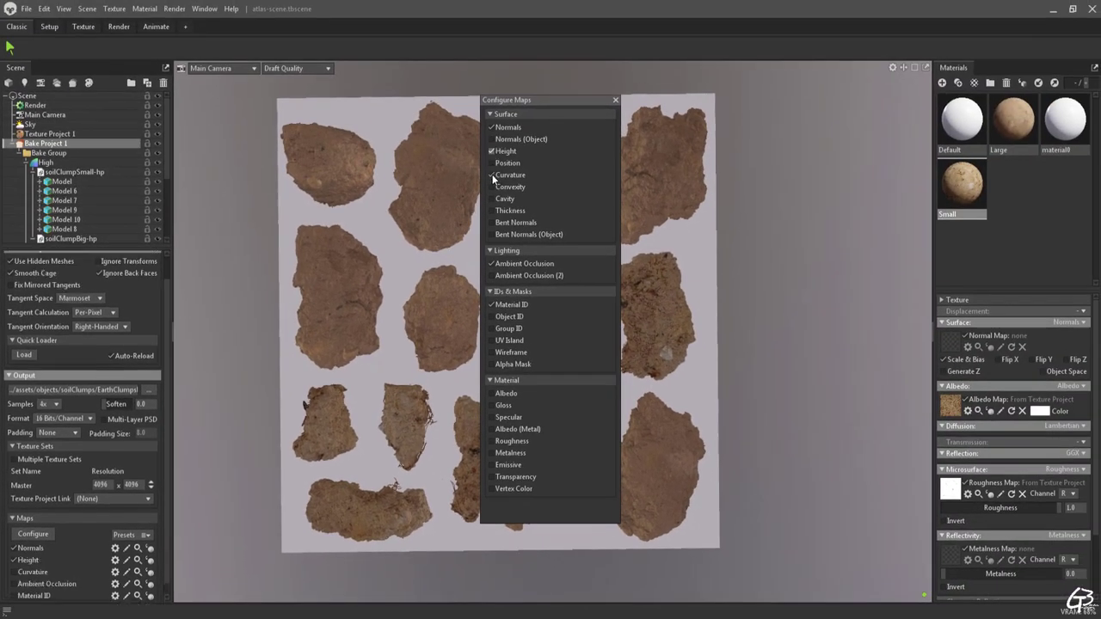
pyautogui.click(492, 306)
pyautogui.click(493, 394)
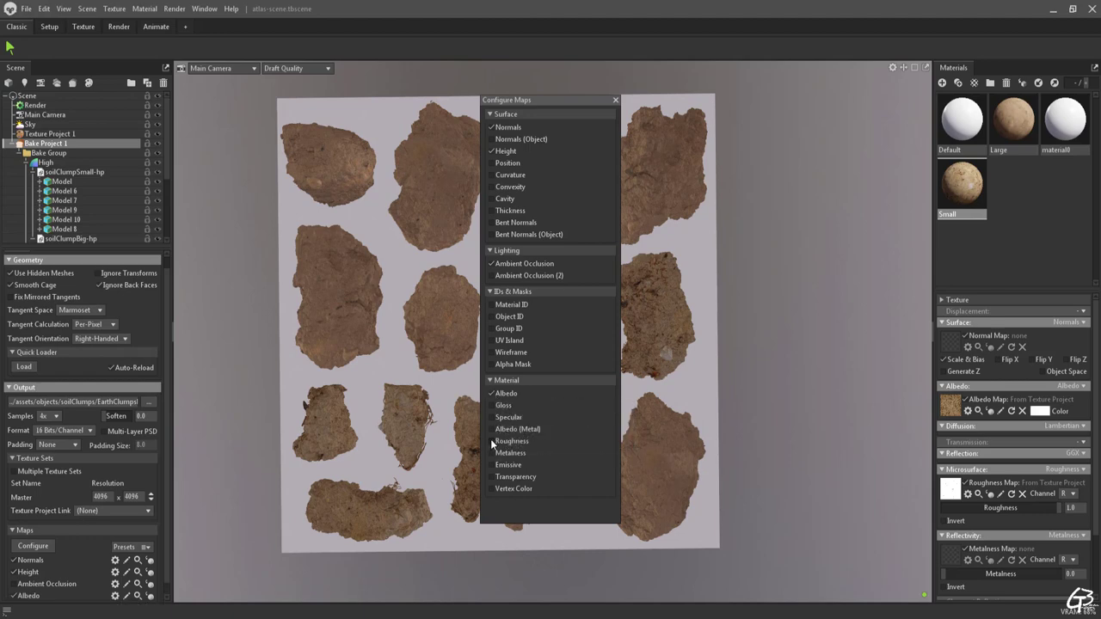
pyautogui.click(493, 442)
pyautogui.click(555, 478)
pyautogui.click(264, 322)
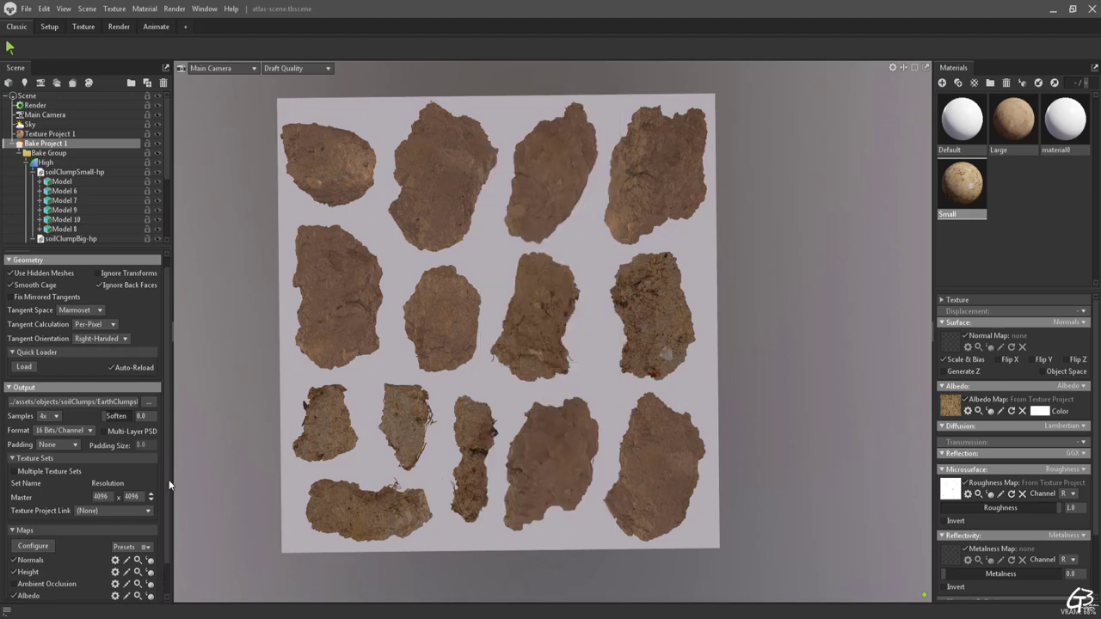
pyautogui.scroll(-2, 169, 486)
# - Collapse the High group, select the Low slot and raise its cage's Max Offset well above the canvas
pyautogui.moveTo(748, 499); pyautogui.dragTo(660, 346)
pyautogui.click(18, 153)
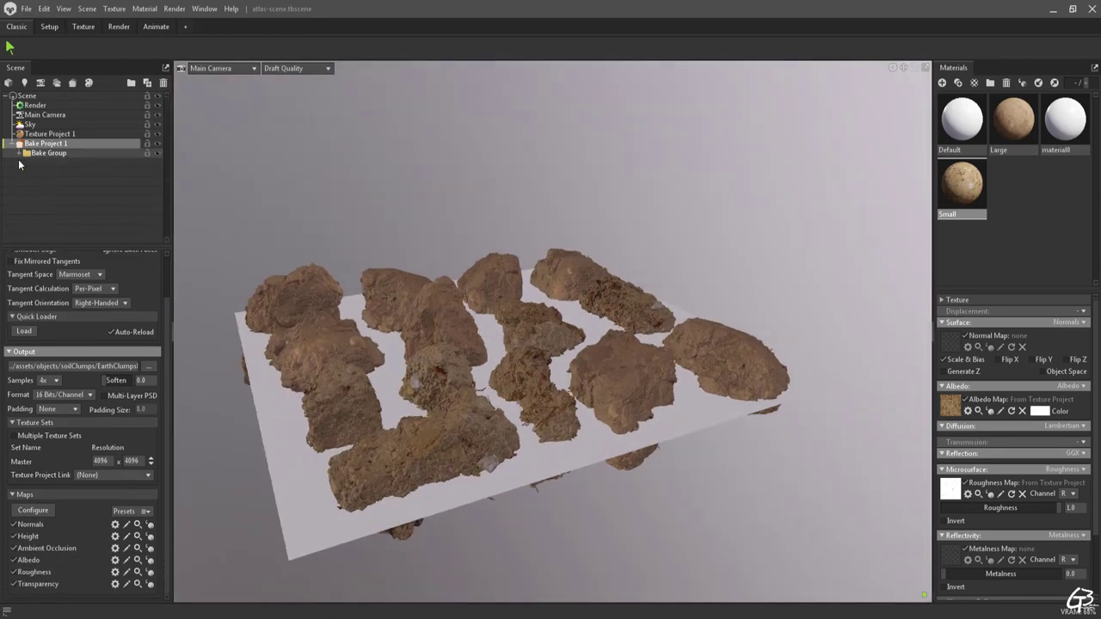
pyautogui.click(20, 161)
pyautogui.click(19, 154)
pyautogui.click(26, 162)
pyautogui.click(47, 173)
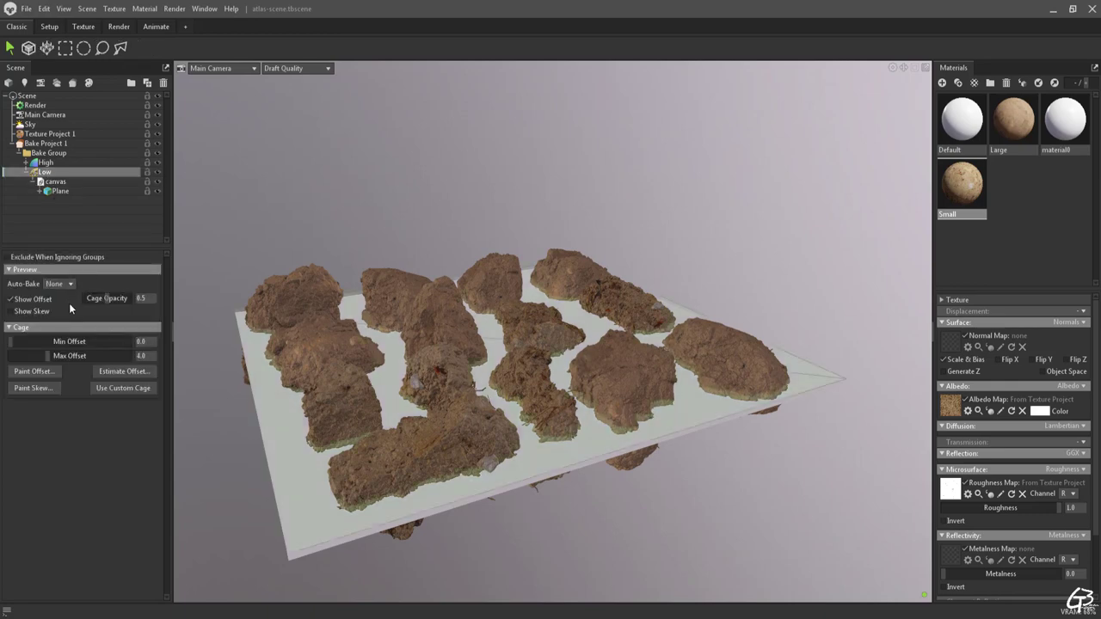
pyautogui.moveTo(48, 354); pyautogui.dragTo(104, 348)
pyautogui.click(597, 508)
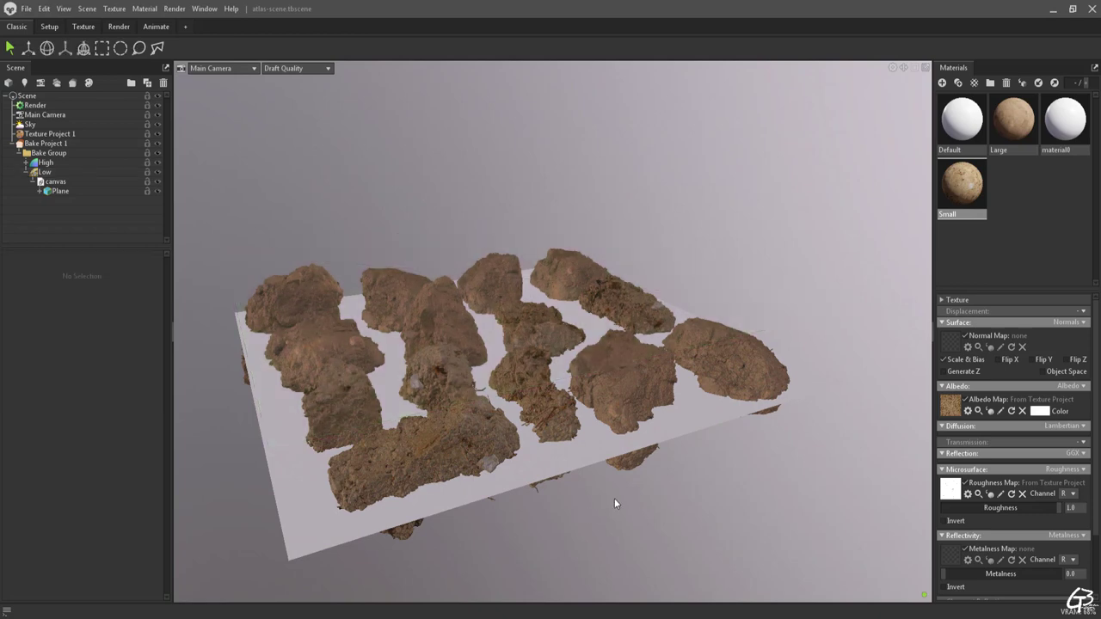
# - Set the Low slot's cage opacity to about 0.65 and its Max Offset to 65 so the cage clears the clumps
pyautogui.moveTo(599, 504); pyautogui.dragTo(533, 460)
pyautogui.click(46, 171)
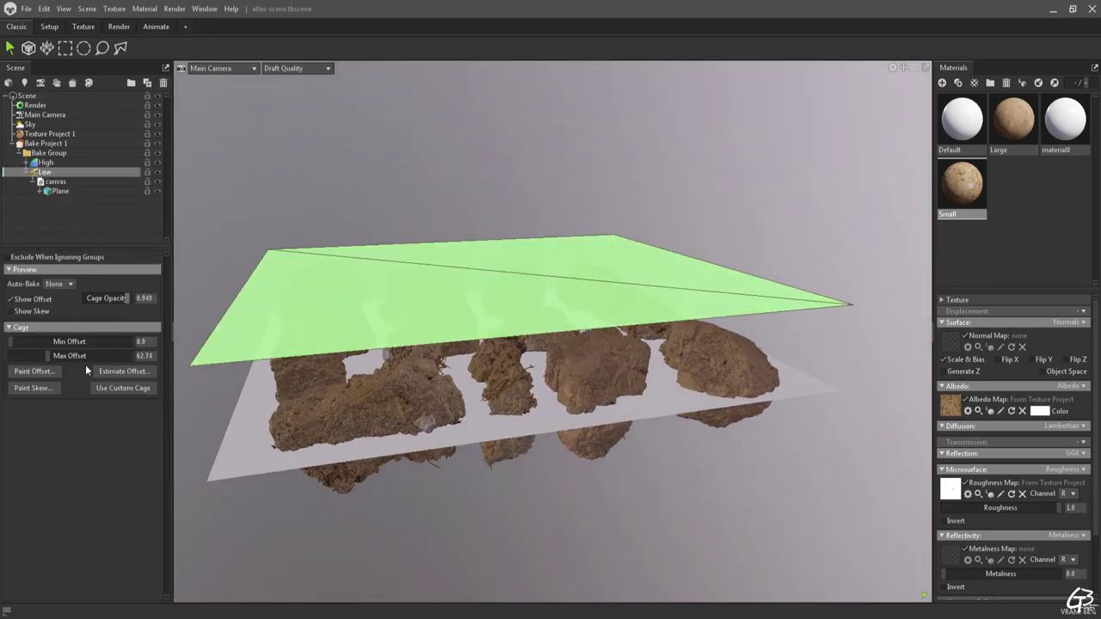
pyautogui.moveTo(50, 356); pyautogui.dragTo(49, 350)
pyautogui.moveTo(126, 298); pyautogui.dragTo(113, 298)
pyautogui.moveTo(82, 355); pyautogui.dragTo(47, 359)
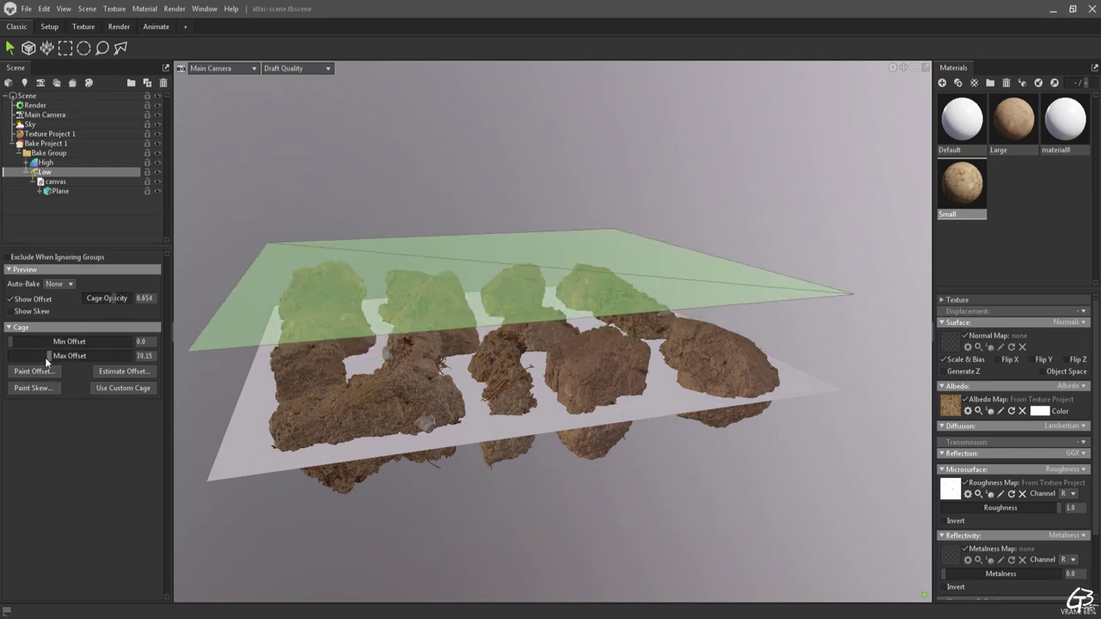
pyautogui.write('85')
pyautogui.press('Return')
# - Check the cage against the clumps from the side and copy its Max Offset value
pyautogui.moveTo(476, 486)
pyautogui.mouseDown()
pyautogui.moveTo(506, 499)
pyautogui.moveTo(476, 471)
pyautogui.mouseUp()
pyautogui.click(142, 355)
pyautogui.rightClick(140, 356)
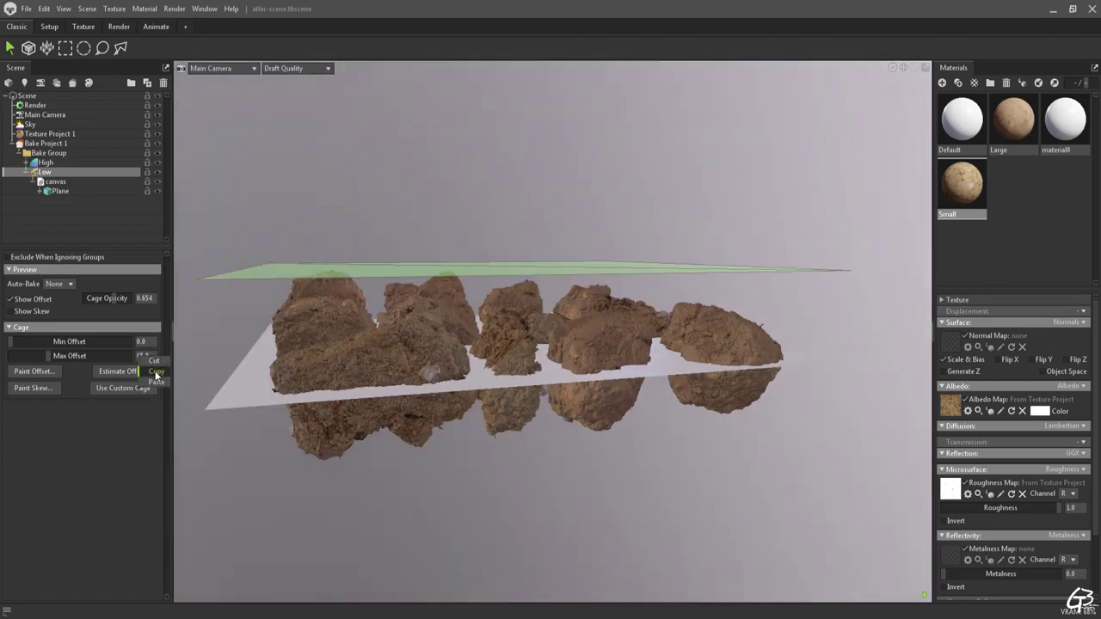
pyautogui.click(156, 371)
# - In Bake Project 1, set the Height map's Inner Distance to -65 and Outer Distance to 65
pyautogui.click(41, 144)
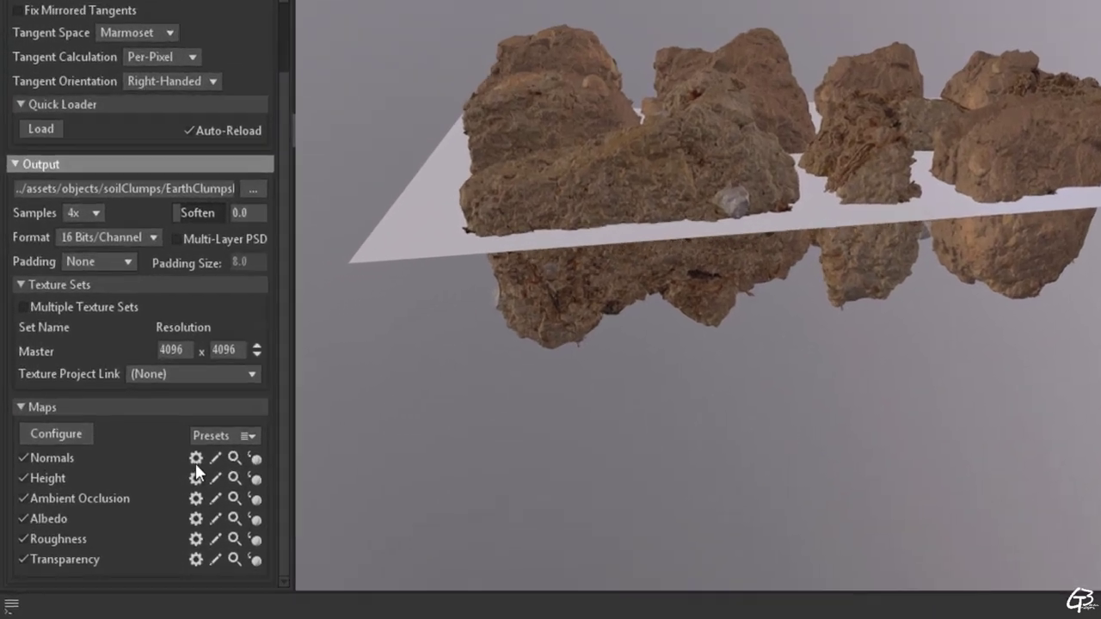
pyautogui.click(115, 534)
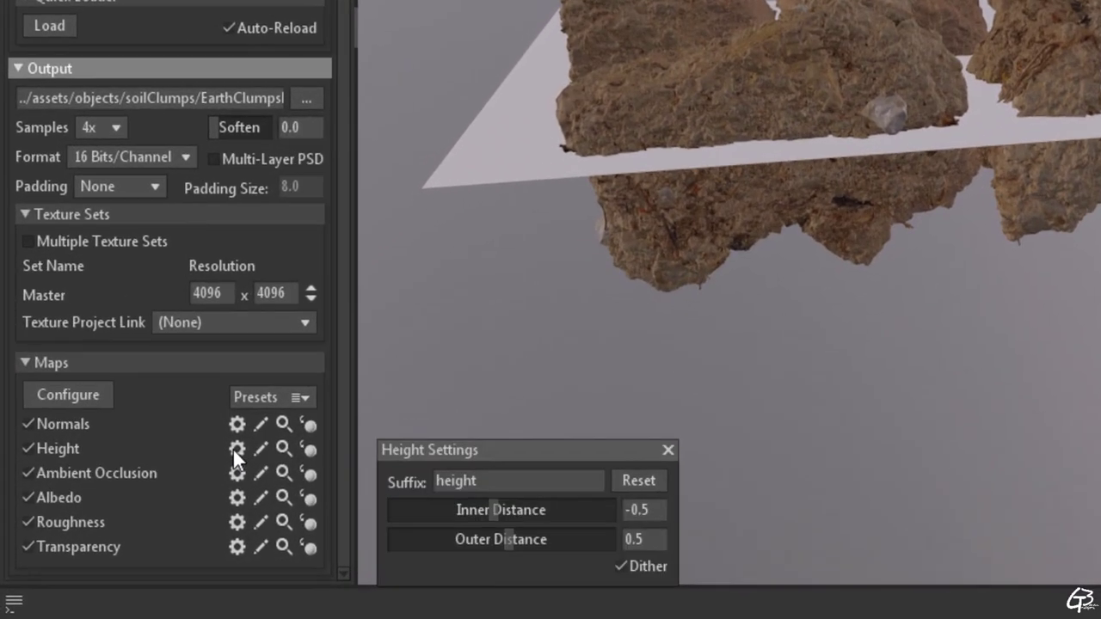
pyautogui.doubleClick(630, 541)
pyautogui.rightClick(630, 541)
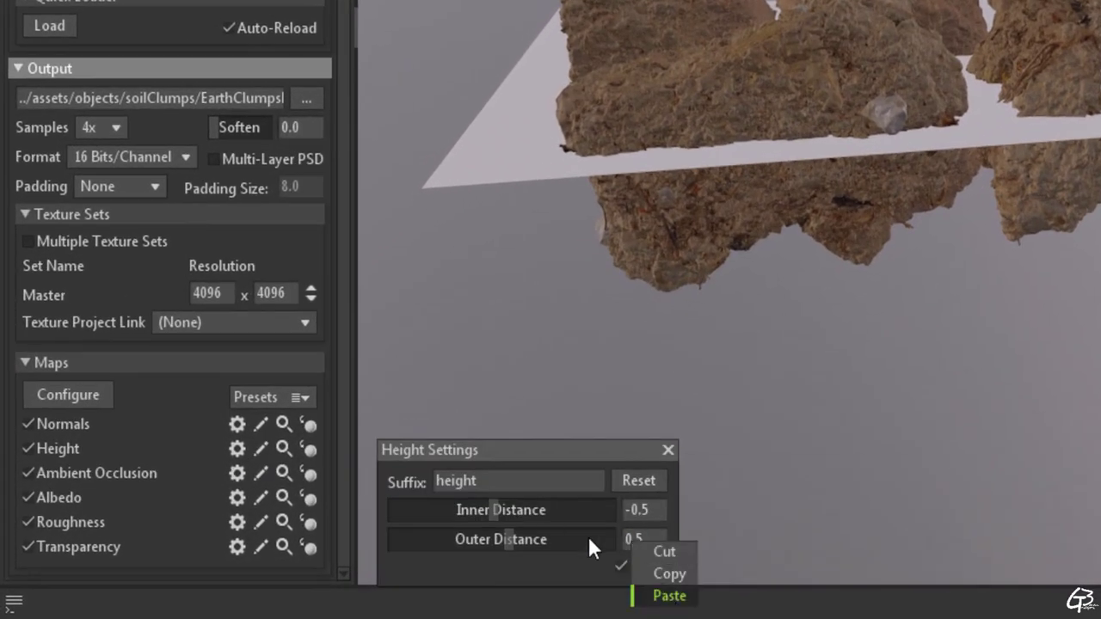
pyautogui.press('Escape')
pyautogui.press('BackSpace')
pyautogui.write('65')
pyautogui.press('Return')
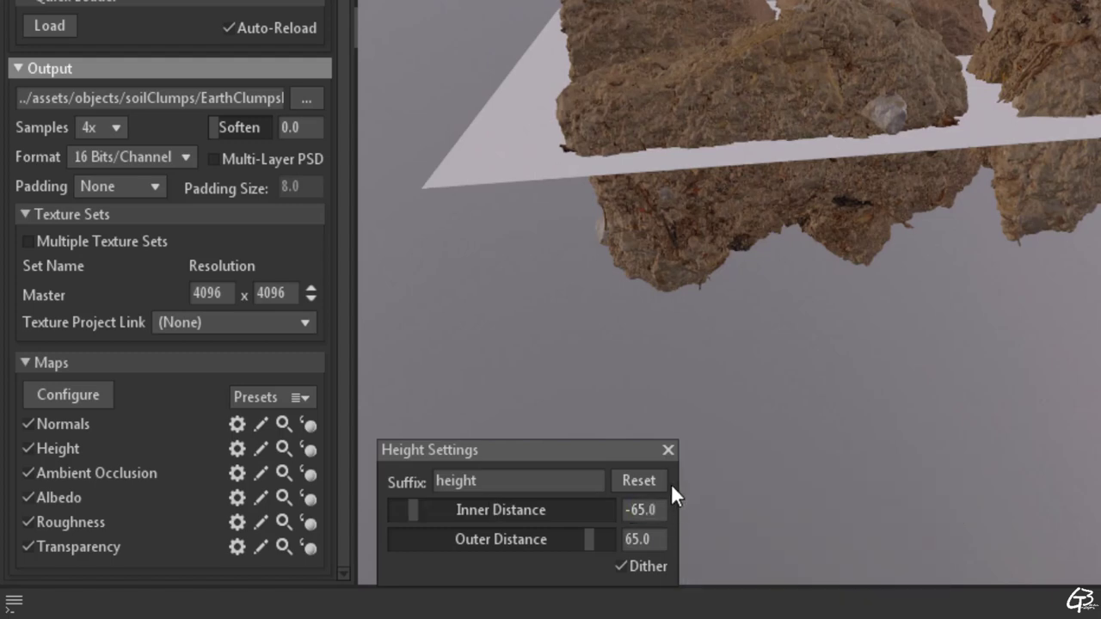
pyautogui.click(668, 450)
# - Check the Normals map's flip options and bake all active maps to disk
pyautogui.click(238, 424)
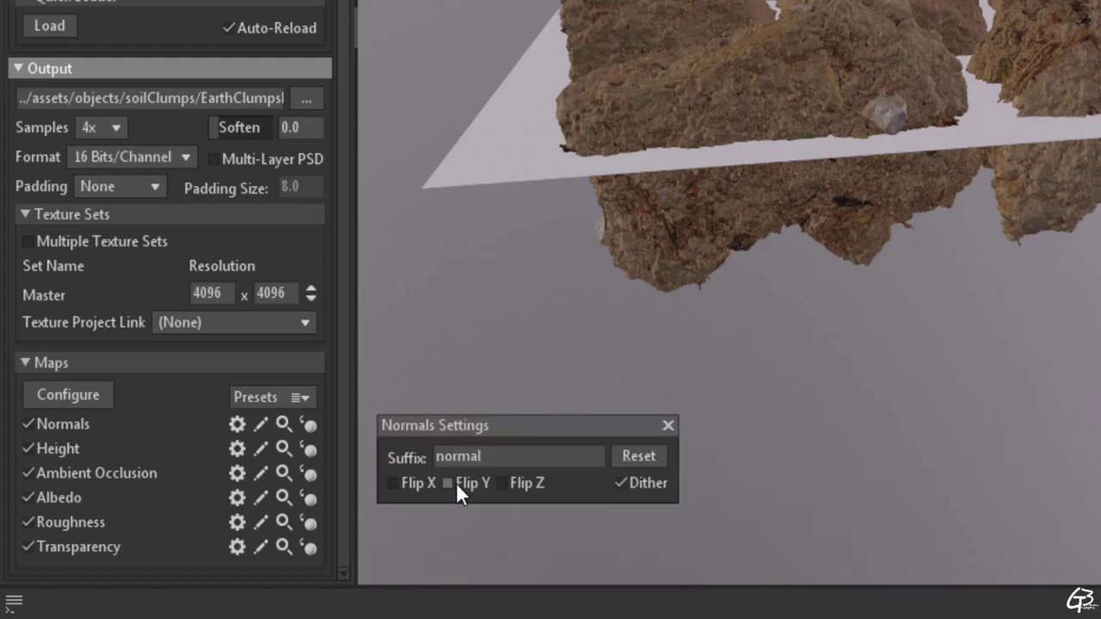
pyautogui.click(668, 427)
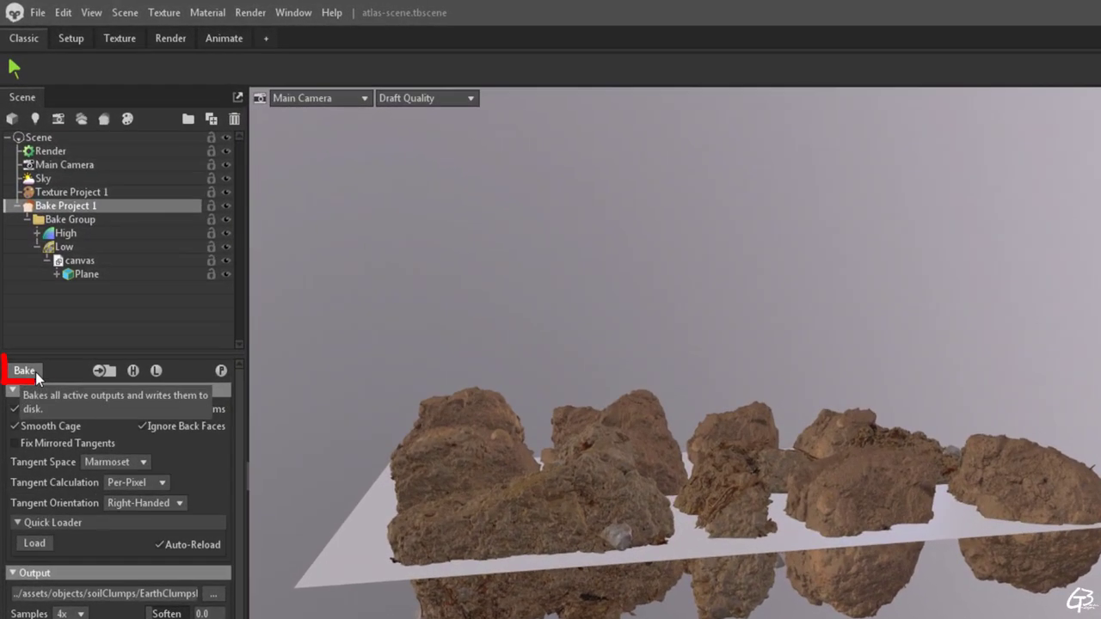
pyautogui.click(19, 260)
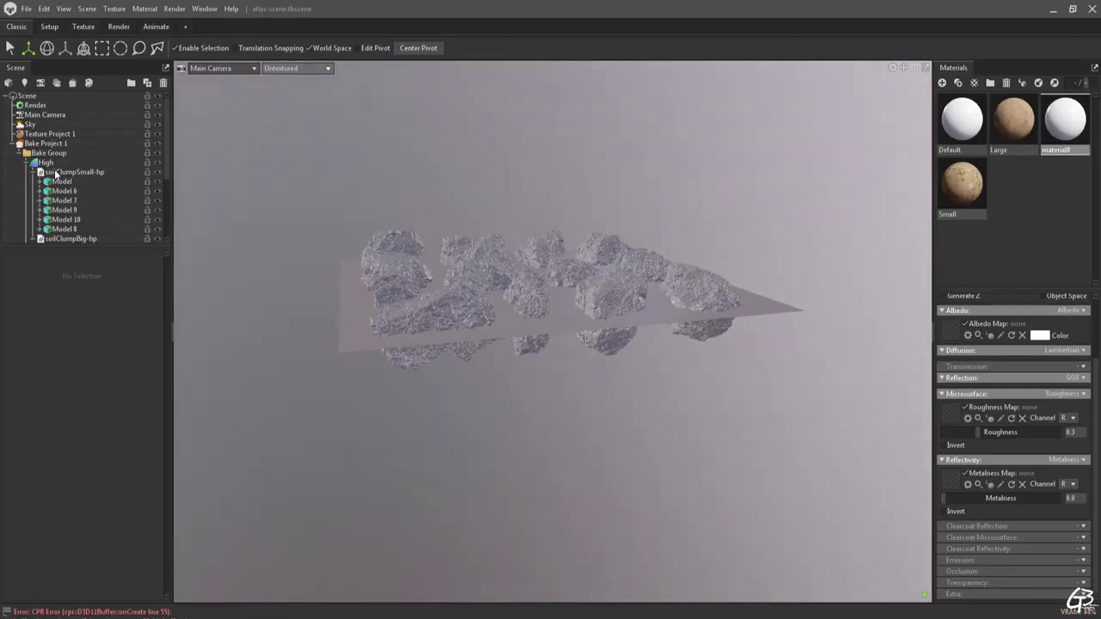
# - Select soilClumpSmall-hp and soilClumpBig-hp together and raise them vertically relative to the canvas plane
pyautogui.click(55, 172)
pyautogui.keyDown('ctrl'); pyautogui.click(104, 239); pyautogui.keyUp('ctrl')
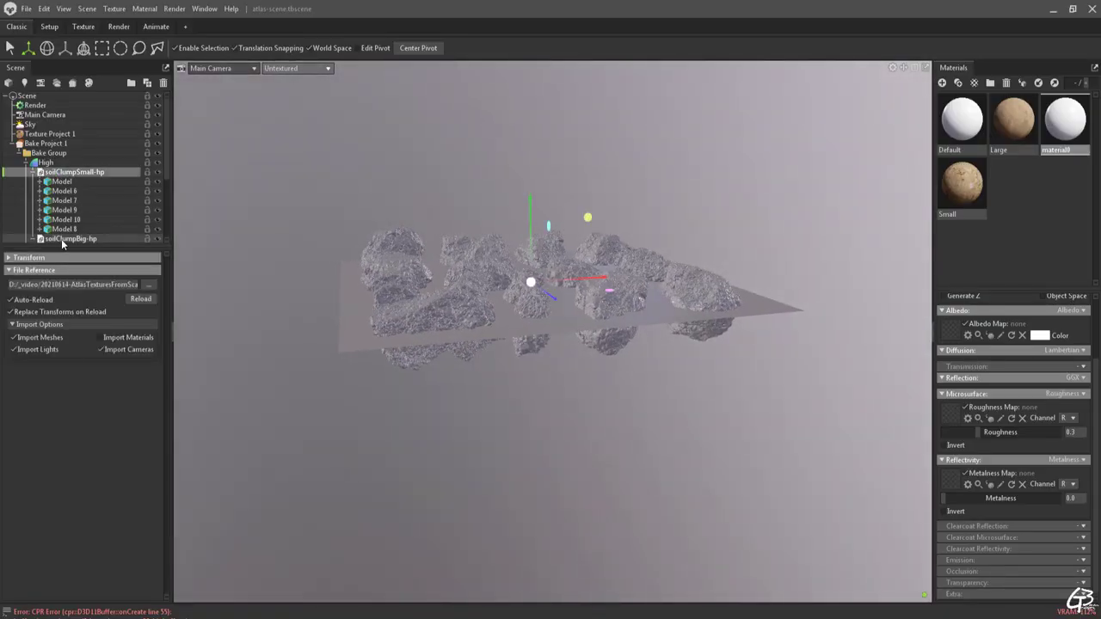
pyautogui.moveTo(533, 212); pyautogui.dragTo(534, 187)
pyautogui.click(557, 383)
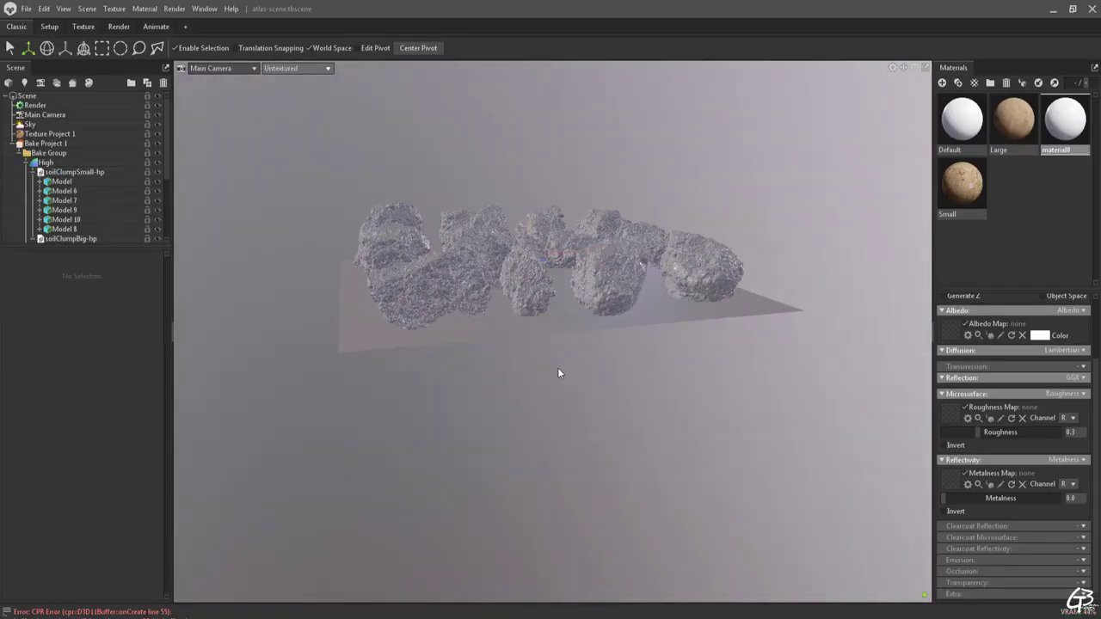
# - Reselect both high-poly clump files and move them further up so the clumps sit above the canvas
pyautogui.moveTo(594, 374); pyautogui.dragTo(648, 362)
pyautogui.click(69, 239)
pyautogui.keyDown('ctrl'); pyautogui.click(66, 172); pyautogui.keyUp('ctrl')
pyautogui.click(69, 229)
pyautogui.keyDown('ctrl'); pyautogui.click(69, 229); pyautogui.keyUp('ctrl')
pyautogui.click(70, 239)
pyautogui.keyDown('ctrl'); pyautogui.click(63, 172); pyautogui.keyUp('ctrl')
pyautogui.moveTo(522, 204)
pyautogui.mouseDown()
pyautogui.moveTo(527, 174)
pyautogui.moveTo(524, 187)
pyautogui.mouseUp()
# - Raise the Low cage's Max Offset over the lifted clumps and enter 110 as a distance for the Height map
pyautogui.moveTo(459, 385); pyautogui.dragTo(612, 418)
pyautogui.scroll(-5, 49, 222)
pyautogui.click(49, 222)
pyautogui.moveTo(52, 355); pyautogui.dragTo(55, 356)
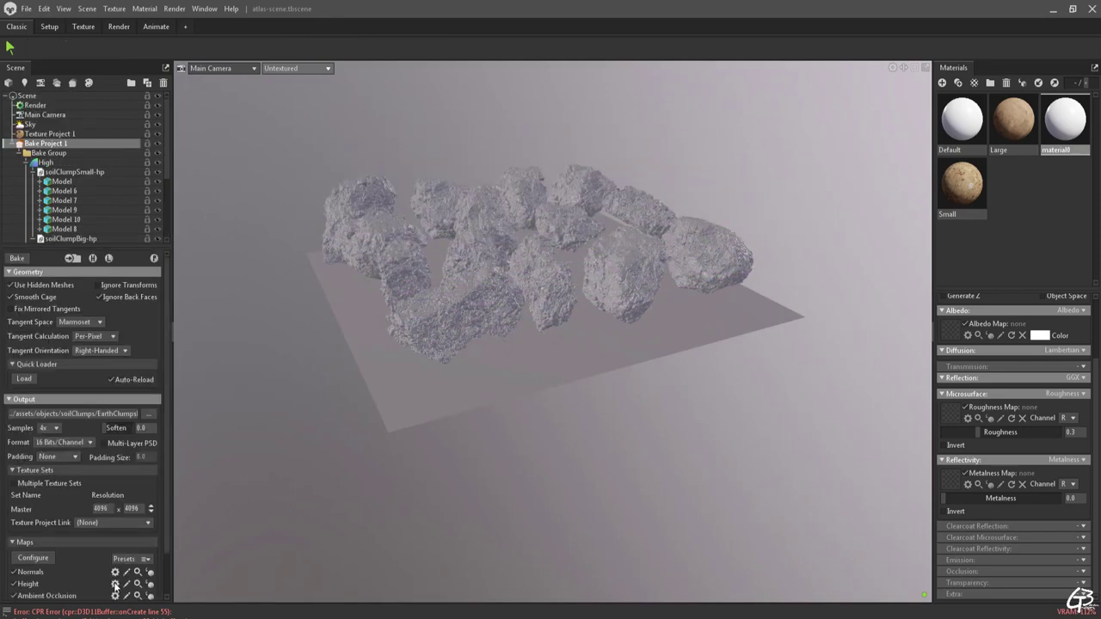
pyautogui.click(116, 584)
pyautogui.write('110')
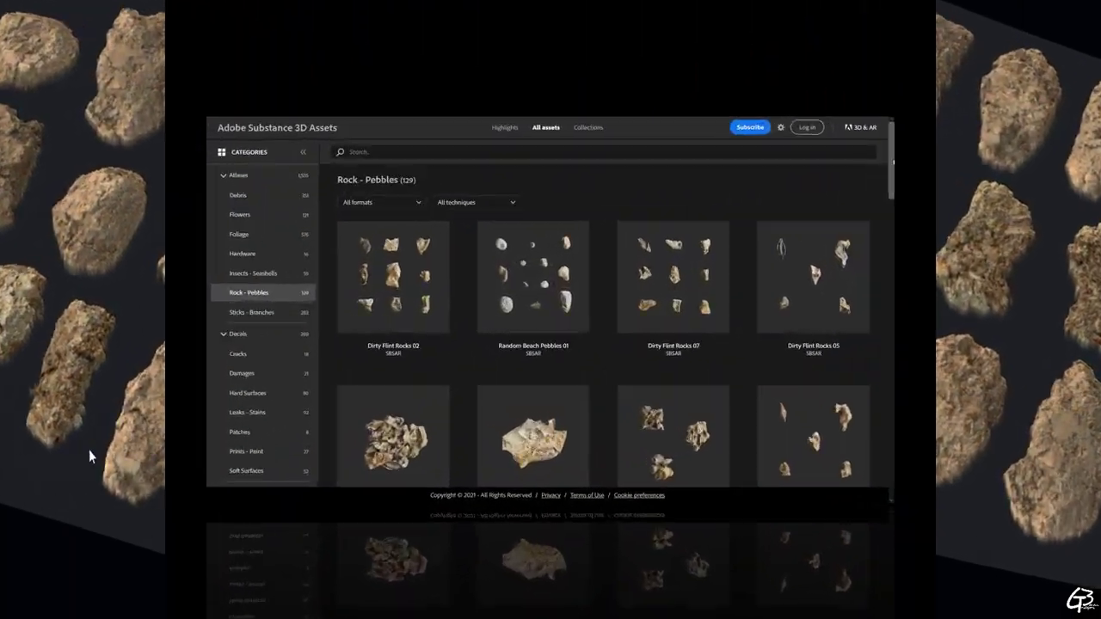
# - Browse the Rock - Pebbles atlases in Adobe Substance 3D Assets and examine the detailed image and presets of Stylized Large Rock Pebbles
pyautogui.moveTo(1097, 74); pyautogui.dragTo(1098, 128)
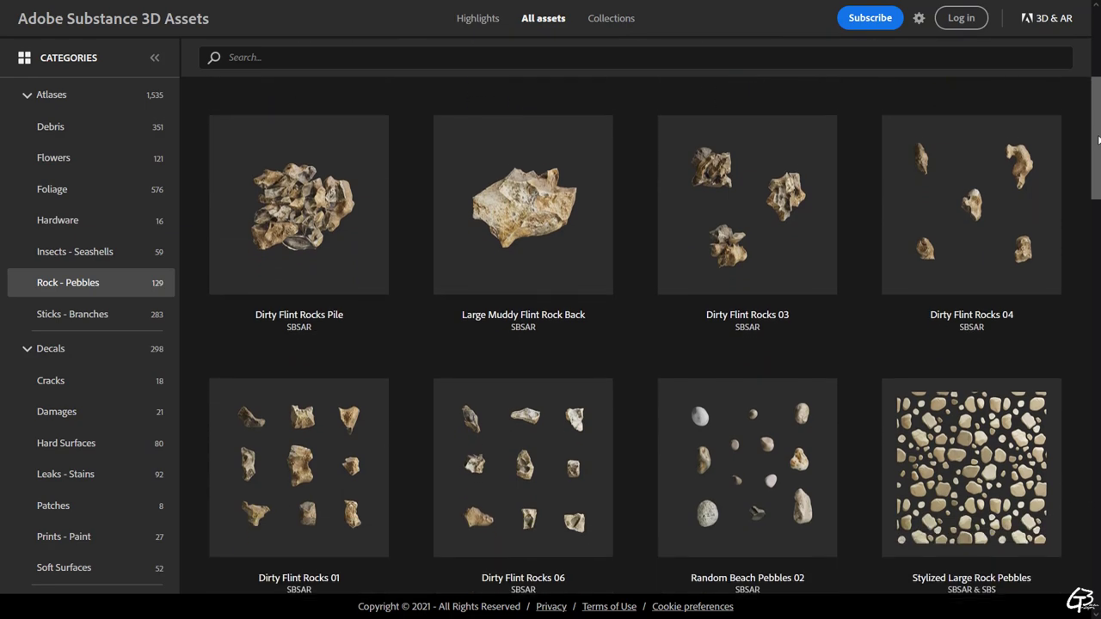
pyautogui.click(938, 425)
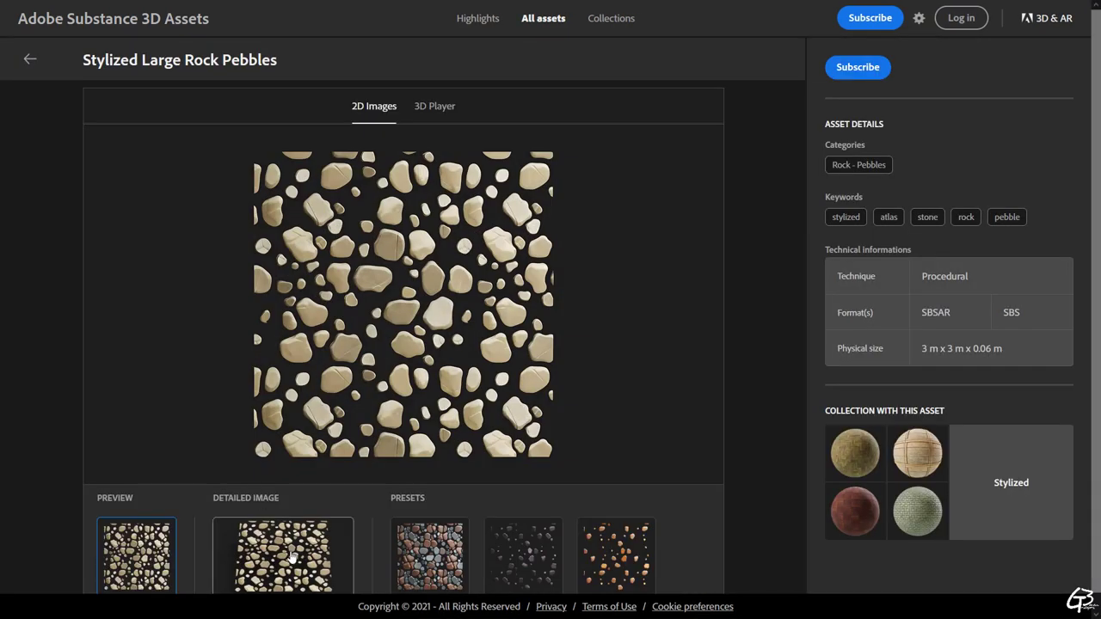
pyautogui.click(293, 557)
pyautogui.scroll(-1, 411, 439)
pyautogui.click(538, 547)
pyautogui.click(625, 549)
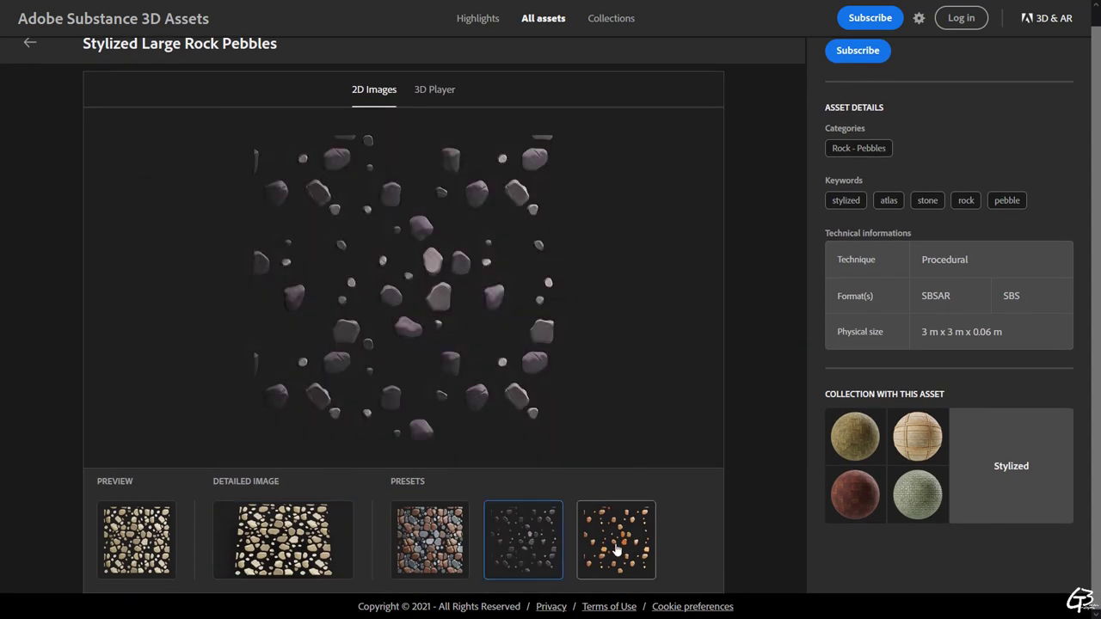
# - Return to the Rock - Pebbles atlas list and open another scanned pebble atlas
pyautogui.click(30, 48)
pyautogui.scroll(-5, 346, 314)
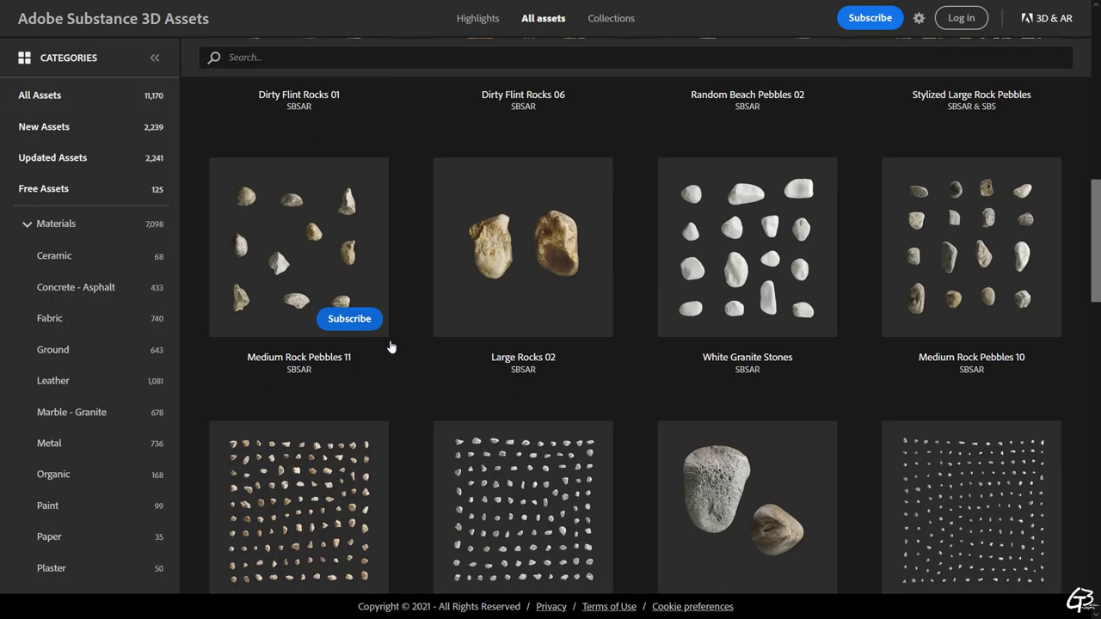
pyautogui.click(561, 490)
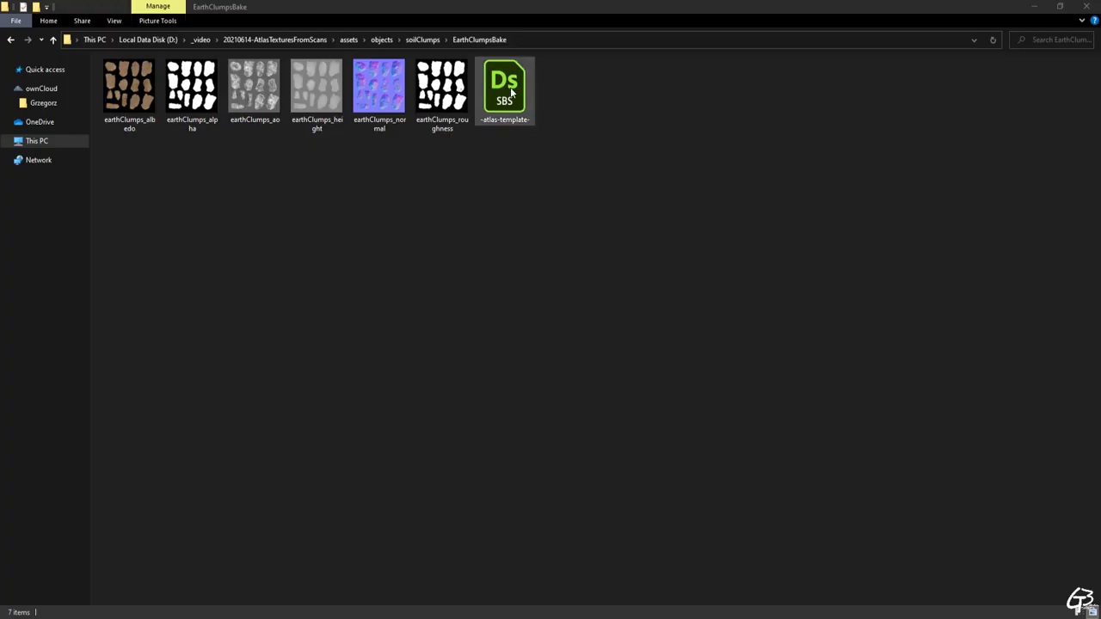
# - Open the -atlas-template- file in Substance 3D Designer, resize the side views and fit the whole graph in view
pyautogui.click(511, 92)
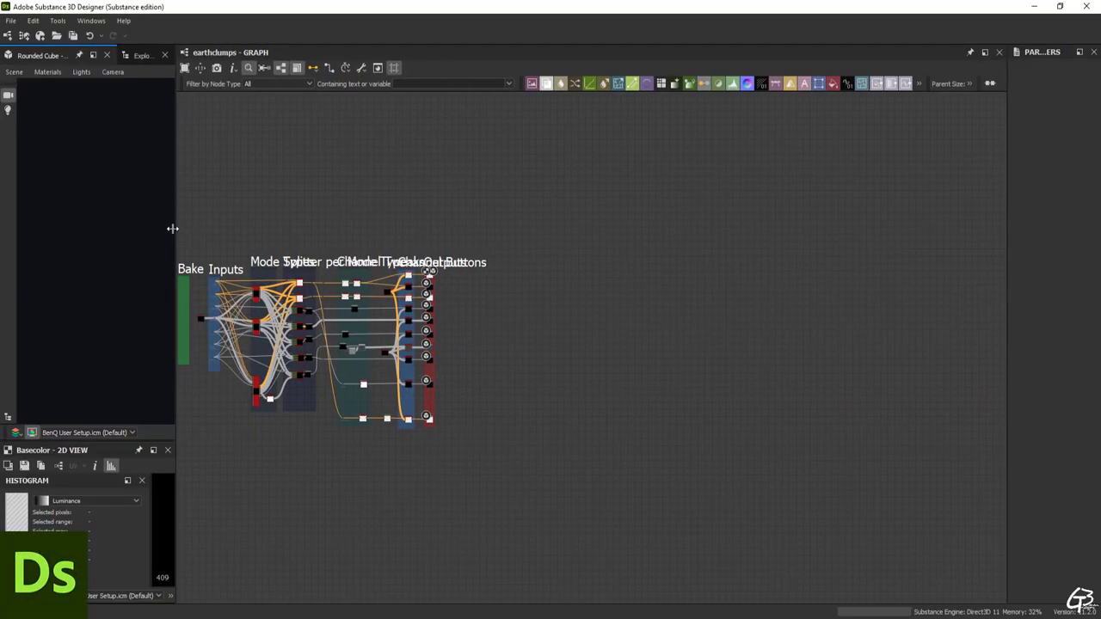
pyautogui.moveTo(172, 228); pyautogui.dragTo(230, 228)
pyautogui.click(111, 465)
pyautogui.moveTo(231, 396); pyautogui.dragTo(191, 395)
pyautogui.press('f')
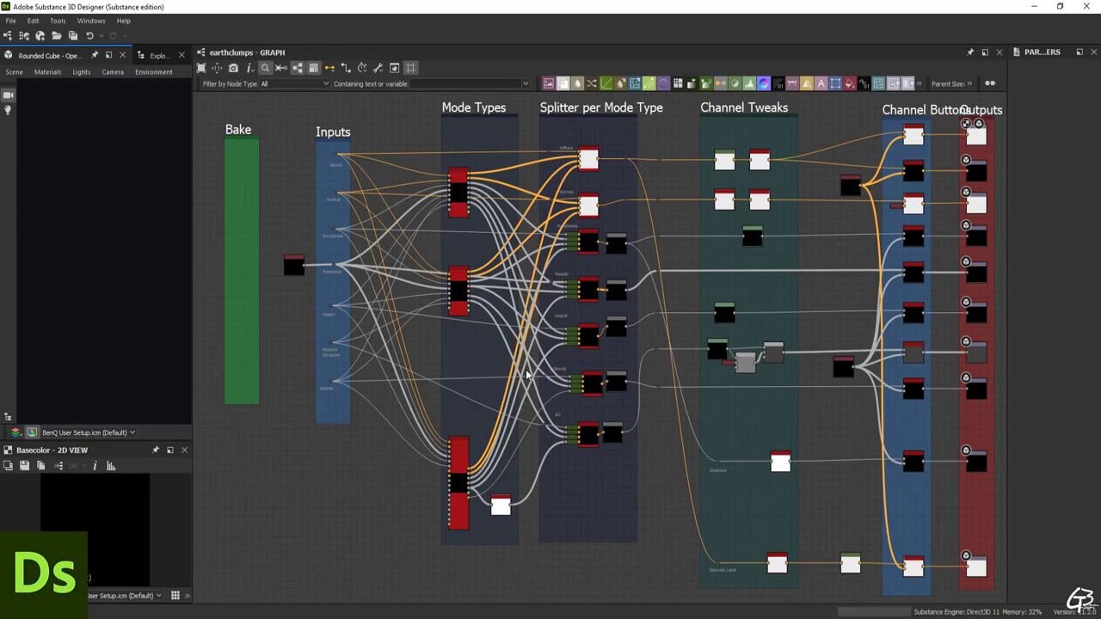
pyautogui.moveTo(885, 113); pyautogui.dragTo(878, 100)
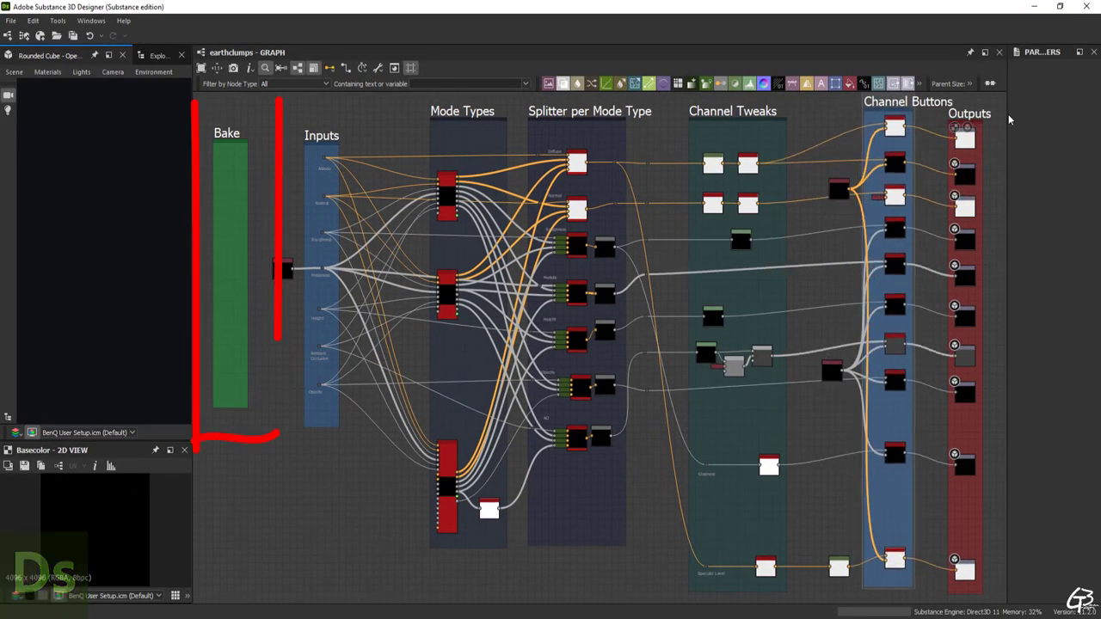
pyautogui.moveTo(1004, 111); pyautogui.dragTo(969, 107)
# - Bring the six baked earthClumps maps from the EarthClumpsBake folder into the graph beside the Bake frame
pyautogui.moveTo(685, 206); pyautogui.dragTo(666, 209, button='middle')
pyautogui.moveTo(217, 243); pyautogui.dragTo(401, 241, button='middle')
pyautogui.scroll(4, 401, 241)
pyautogui.scroll(-2, 394, 270)
pyautogui.hotkey('alt', 'Tab')
pyautogui.moveTo(692, 308); pyautogui.dragTo(225, 293)
pyautogui.click(705, 202)
# - Arrange the albedo, normal, roughness, height and opacity bitmaps inside the Bake frame beside their matching inputs
pyautogui.moveTo(283, 382); pyautogui.dragTo(304, 370, button='middle')
pyautogui.moveTo(242, 269); pyautogui.dragTo(393, 162)
pyautogui.moveTo(242, 311); pyautogui.dragTo(393, 269)
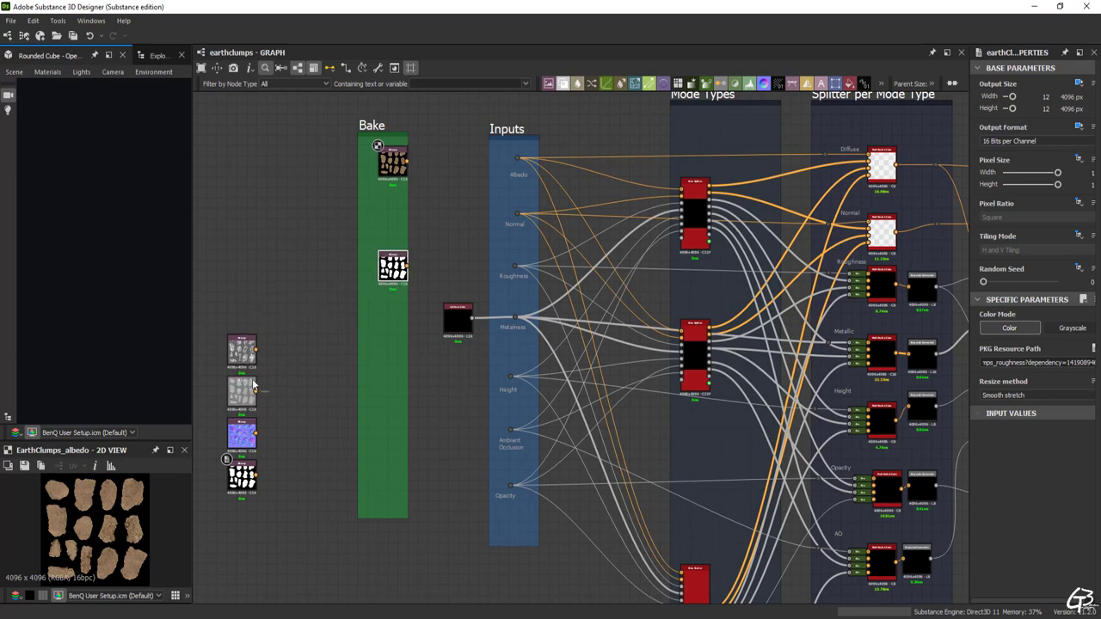
pyautogui.moveTo(242, 436); pyautogui.dragTo(383, 214)
pyautogui.moveTo(240, 358); pyautogui.dragTo(260, 361)
pyautogui.moveTo(238, 481); pyautogui.dragTo(378, 482)
pyautogui.moveTo(240, 395); pyautogui.dragTo(391, 338)
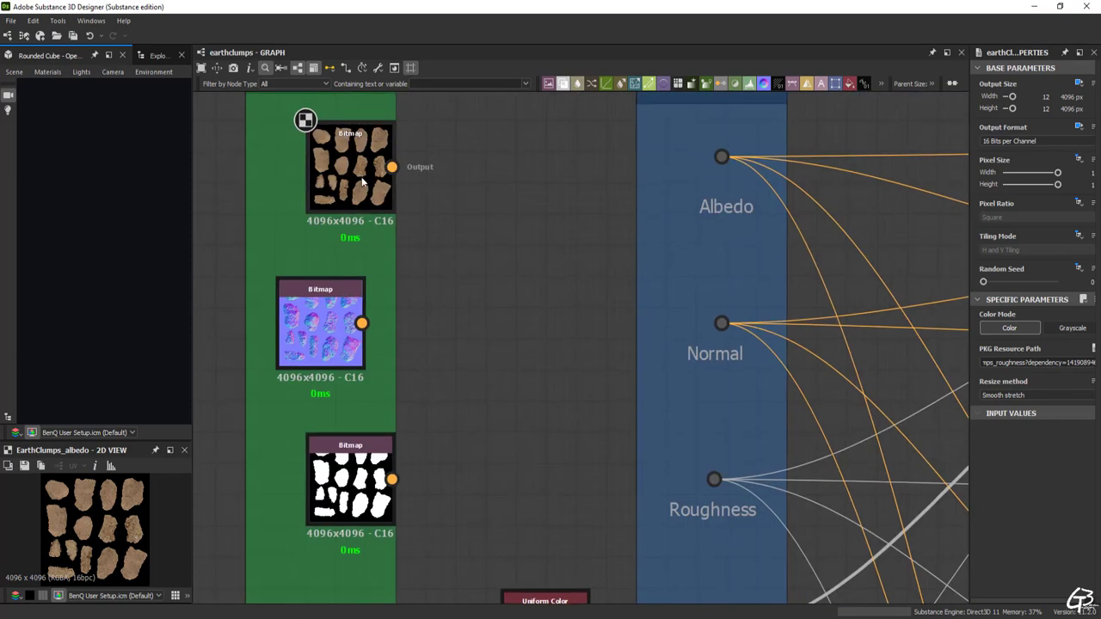
# - Align the albedo bitmap in the Bake frame and connect the albedo and normal bitmaps to the Albedo and Normal inputs
pyautogui.moveTo(342, 167); pyautogui.dragTo(327, 157)
pyautogui.scroll(-2, 384, 326)
pyautogui.moveTo(371, 208); pyautogui.dragTo(619, 207)
pyautogui.moveTo(370, 324); pyautogui.dragTo(619, 323)
pyautogui.moveTo(507, 397); pyautogui.dragTo(513, 303, button='middle')
# - Move the opacity bitmap to the end of the Bake frame, place the roughness bitmap beside the Roughness input and connect it
pyautogui.moveTo(369, 343); pyautogui.dragTo(350, 366)
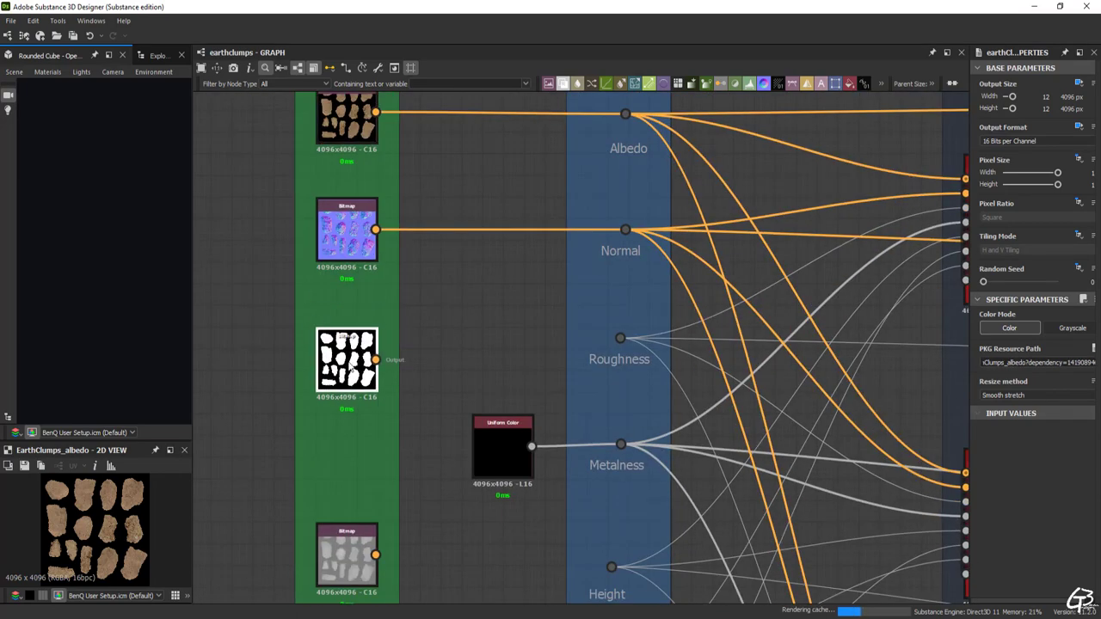
pyautogui.scroll(-2, 351, 368)
pyautogui.moveTo(351, 368); pyautogui.dragTo(365, 262, button='middle')
pyautogui.moveTo(365, 262); pyautogui.dragTo(323, 532)
pyautogui.moveTo(361, 543); pyautogui.dragTo(361, 238)
pyautogui.scroll(2, 380, 242)
pyautogui.moveTo(379, 242); pyautogui.dragTo(342, 262, button='middle')
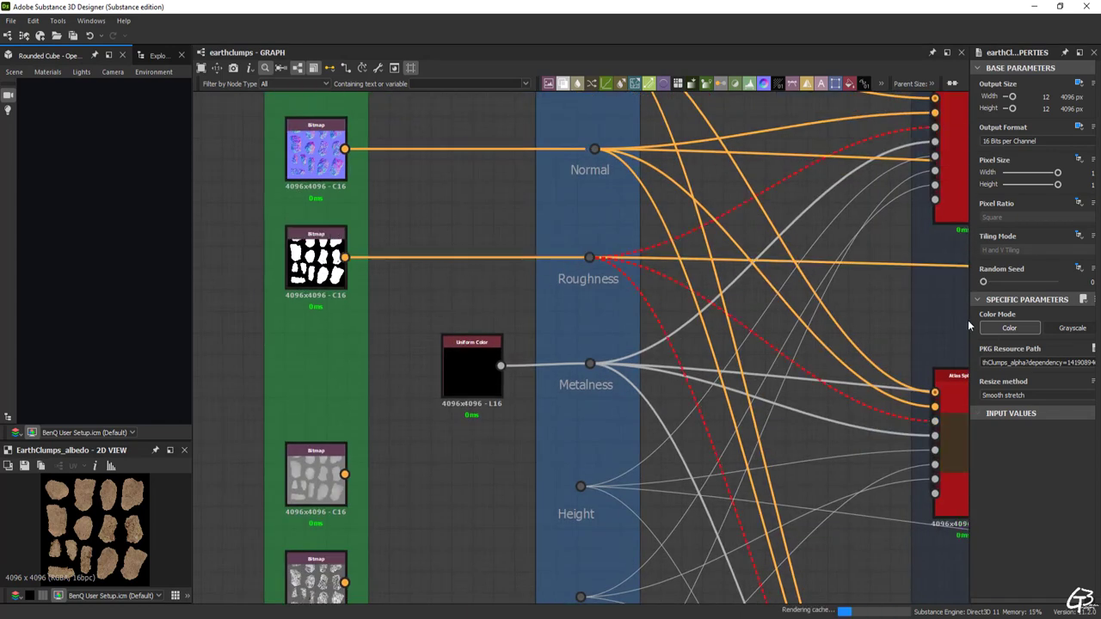
# - Widen the properties area and set the color mode of the opacity and roughness bitmaps to Grayscale
pyautogui.moveTo(970, 323); pyautogui.dragTo(903, 335)
pyautogui.click(1050, 329)
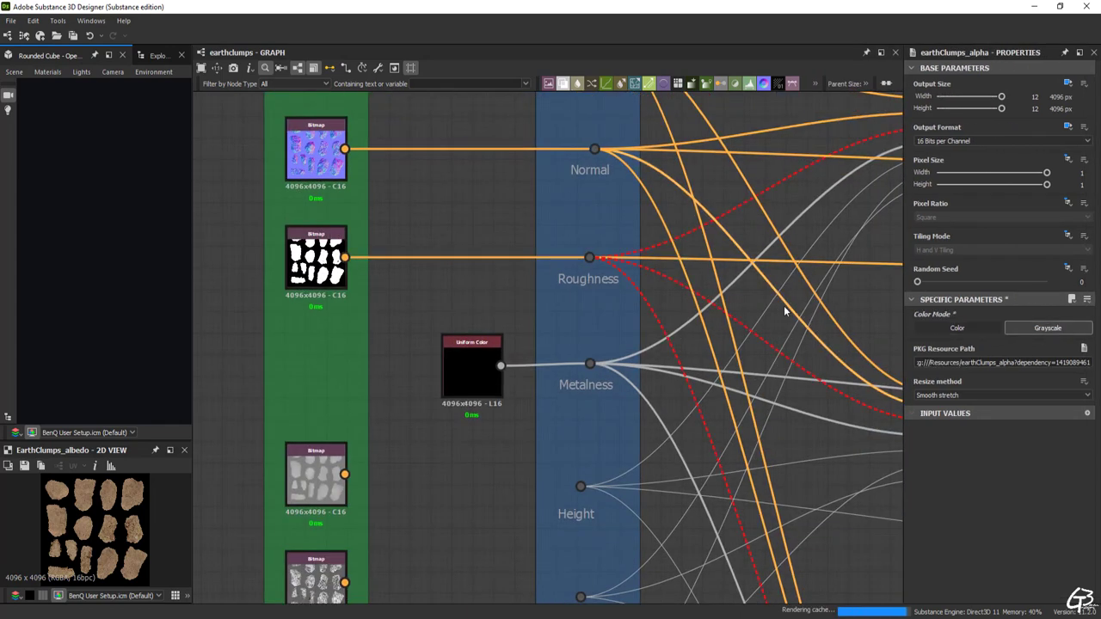
pyautogui.scroll(-1, 661, 317)
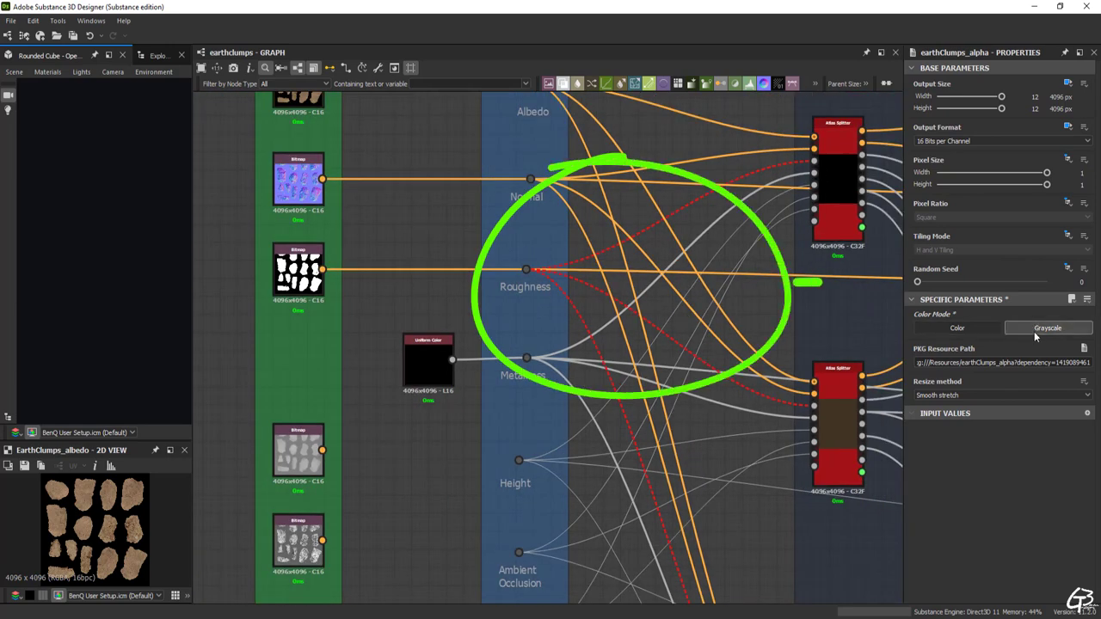
pyautogui.click(318, 279)
pyautogui.click(1037, 327)
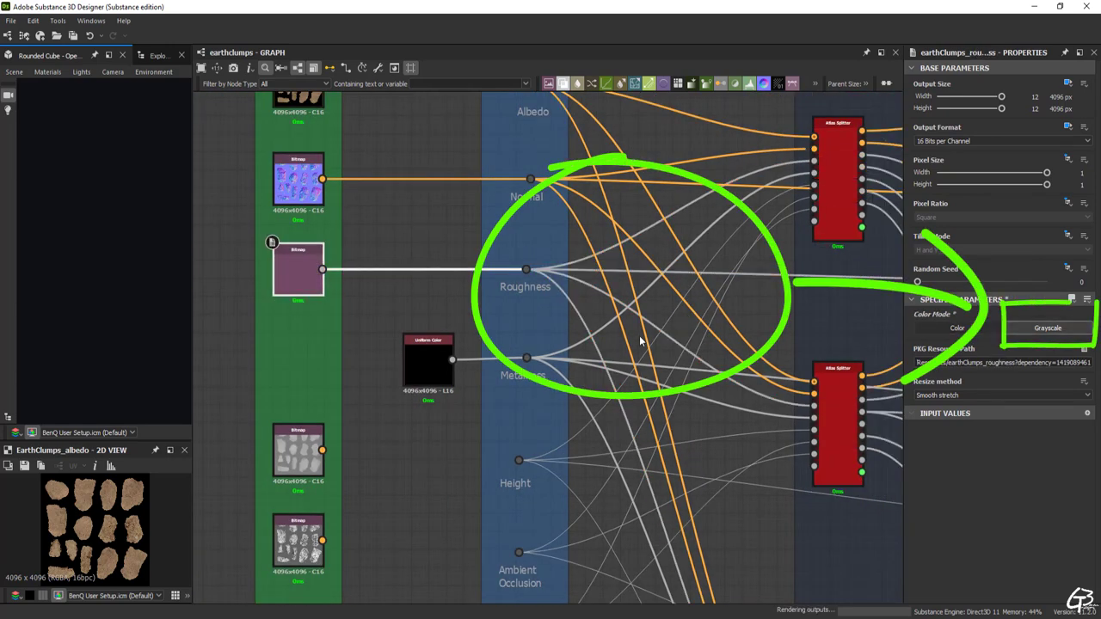
# - Connect the height bitmap to the Height input, line it up and set its color mode to Grayscale
pyautogui.moveTo(437, 391); pyautogui.dragTo(452, 419, button='middle')
pyautogui.scroll(-1, 408, 361)
pyautogui.moveTo(412, 487); pyautogui.dragTo(396, 333, button='middle')
pyautogui.scroll(1, 365, 337)
pyautogui.moveTo(548, 343); pyautogui.dragTo(535, 337)
pyautogui.moveTo(308, 314); pyautogui.dragTo(308, 332)
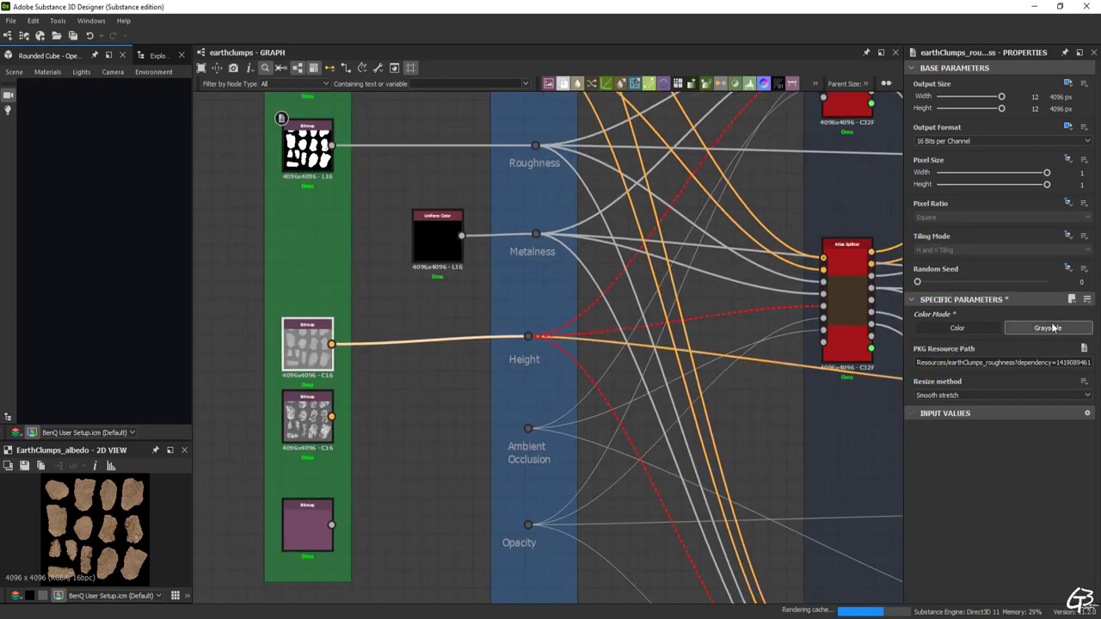
pyautogui.click(1046, 327)
# - Connect the ambient occlusion bitmap in Grayscale mode to the Ambient Occlusion input, and the opacity bitmap to the Opacity input
pyautogui.moveTo(315, 442); pyautogui.dragTo(325, 327, button='middle')
pyautogui.moveTo(320, 311); pyautogui.dragTo(537, 313)
pyautogui.click(1032, 327)
pyautogui.moveTo(316, 405); pyautogui.dragTo(536, 409)
pyautogui.scroll(-3, 484, 352)
pyautogui.moveTo(535, 226); pyautogui.dragTo(512, 338, button='middle')
pyautogui.scroll(2, 512, 338)
pyautogui.scroll(5, 88, 274)
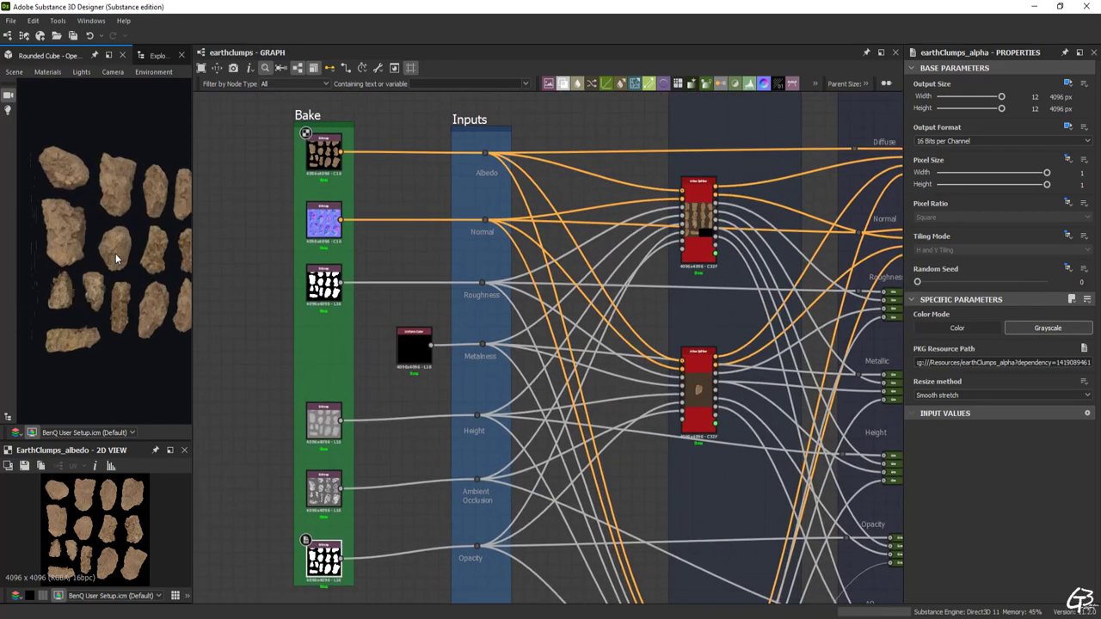
# - Show the graph's input parameter preview and examine the available Mode Selection options
pyautogui.scroll(-4, 477, 320)
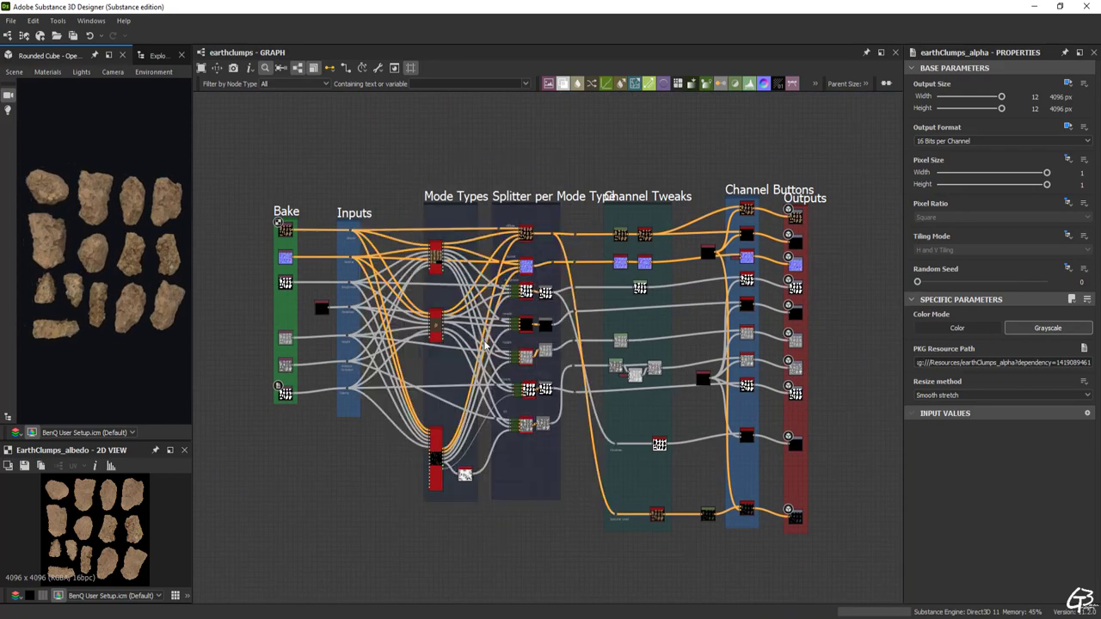
pyautogui.scroll(2, 471, 324)
pyautogui.scroll(4, 471, 323)
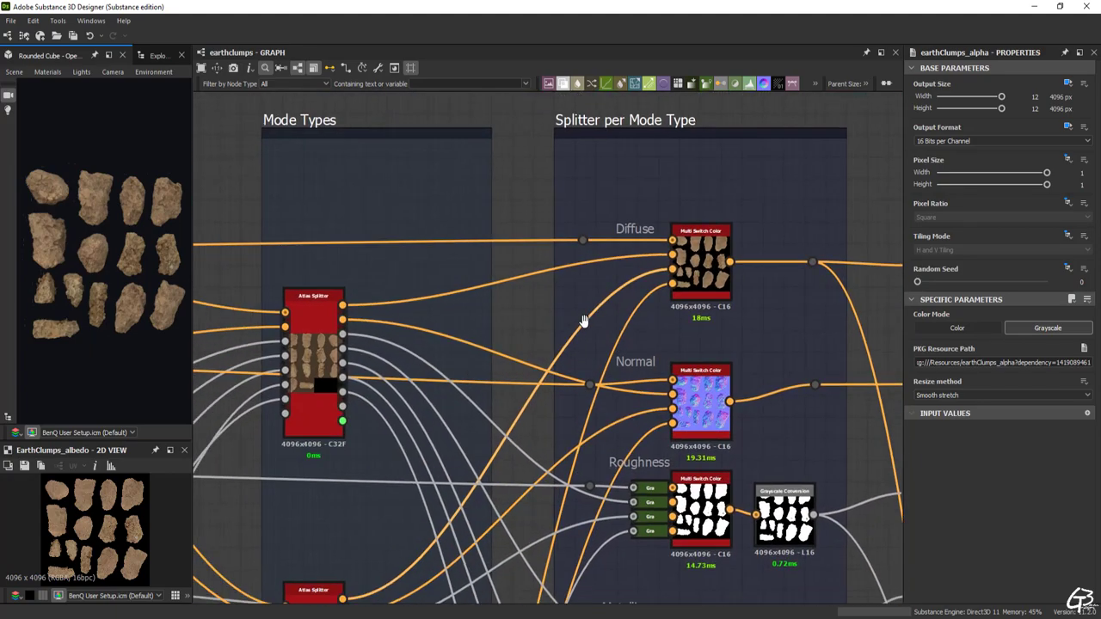
pyautogui.click(810, 193)
pyautogui.scroll(-5, 997, 479)
pyautogui.click(1001, 464)
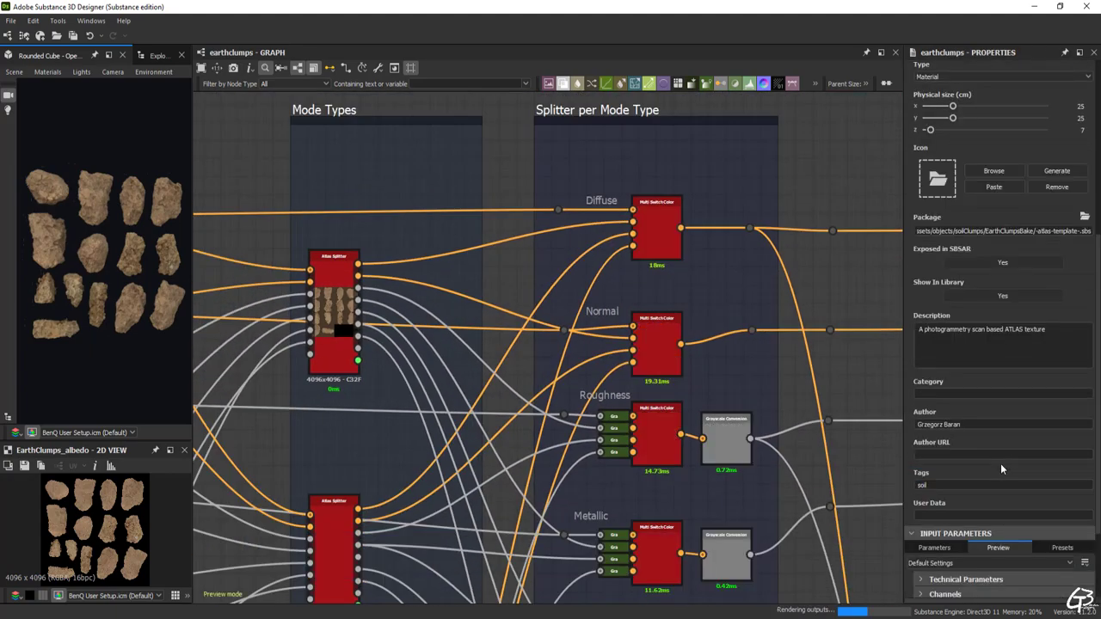
pyautogui.scroll(-2, 1003, 482)
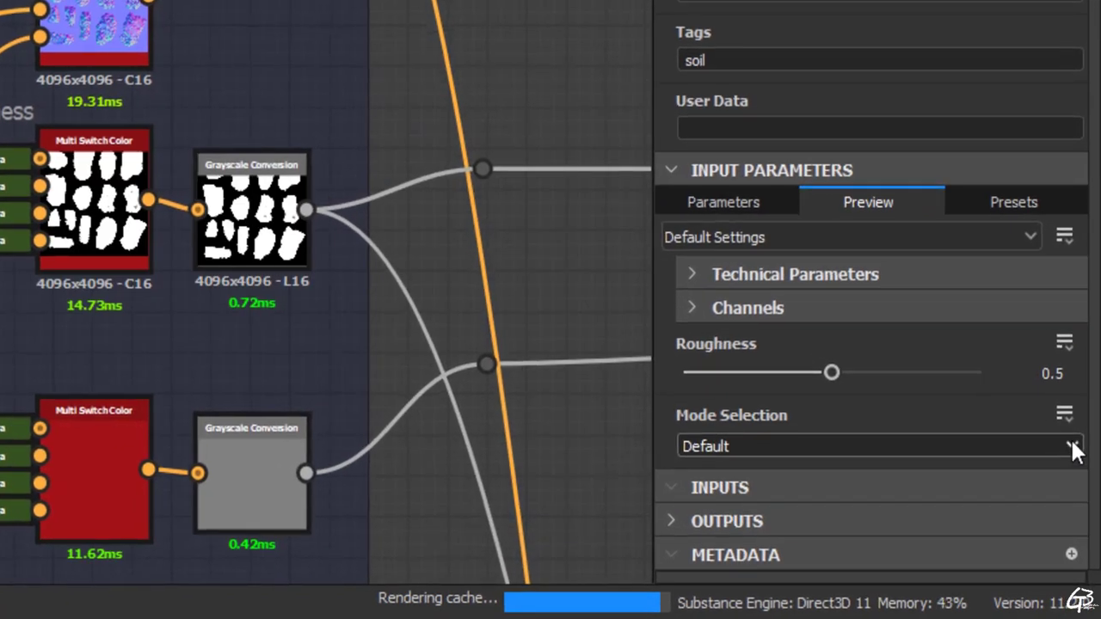
pyautogui.click(1088, 543)
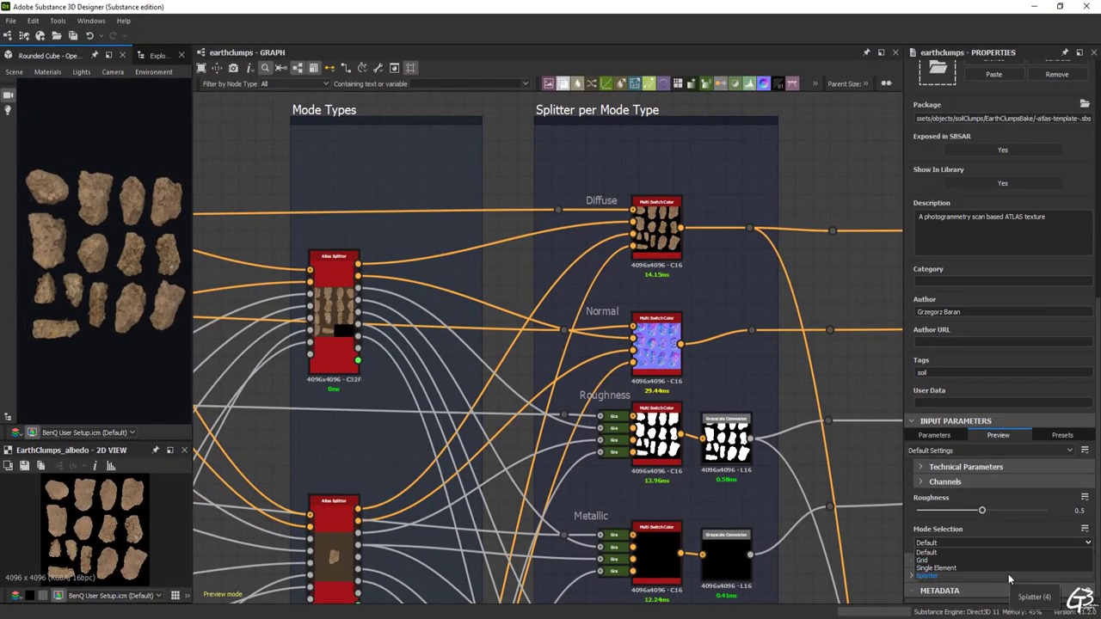
pyautogui.click(1008, 574)
pyautogui.scroll(-4, 530, 319)
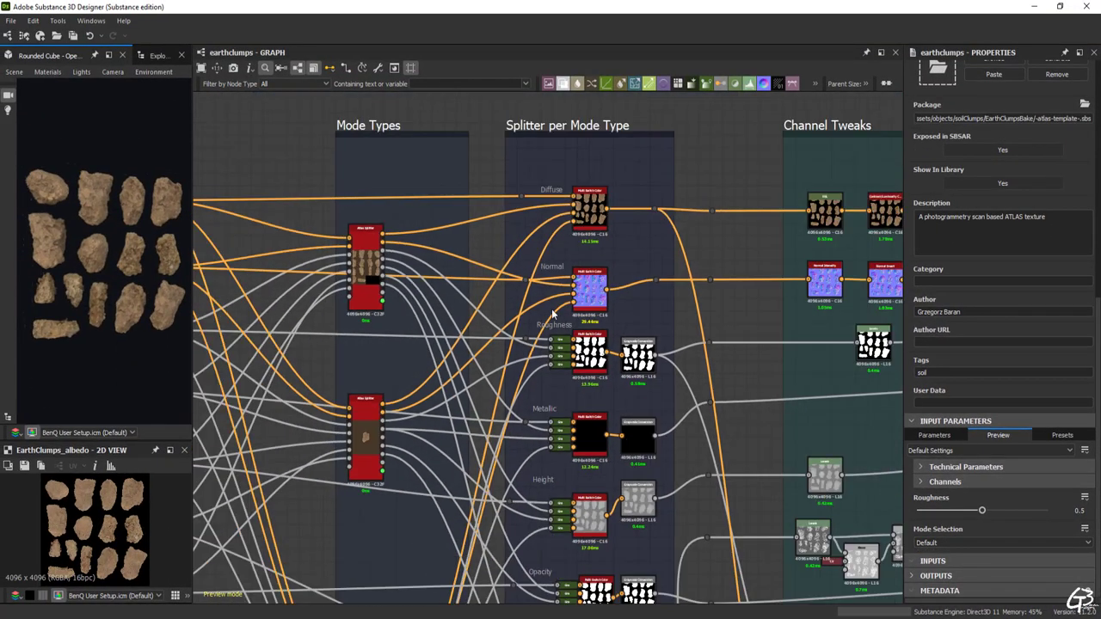
pyautogui.scroll(2, 534, 339)
pyautogui.click(1089, 543)
pyautogui.click(1088, 544)
# - Examine the Atlas Scatter node, the opacity and AO switches and the graph's list of exposed parameters
pyautogui.moveTo(492, 401); pyautogui.dragTo(490, 324, button='middle')
pyautogui.scroll(1, 492, 361)
pyautogui.moveTo(492, 364); pyautogui.dragTo(521, 246, button='middle')
pyautogui.scroll(1, 515, 348)
pyautogui.moveTo(538, 406); pyautogui.dragTo(528, 322, button='middle')
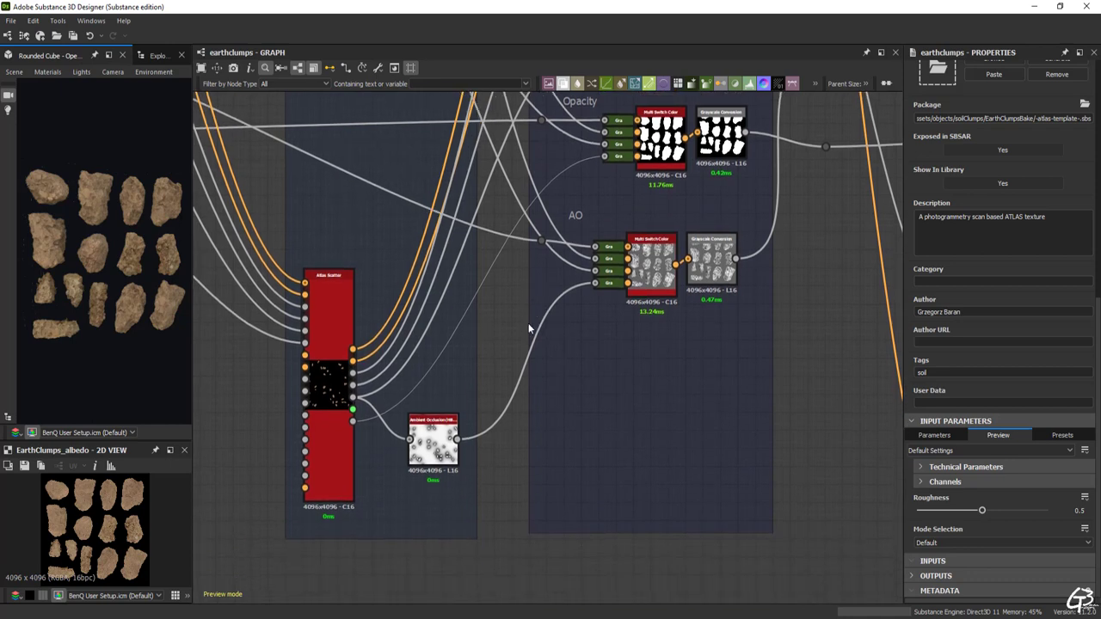
pyautogui.scroll(-2, 516, 293)
pyautogui.moveTo(511, 264); pyautogui.dragTo(505, 310, button='middle')
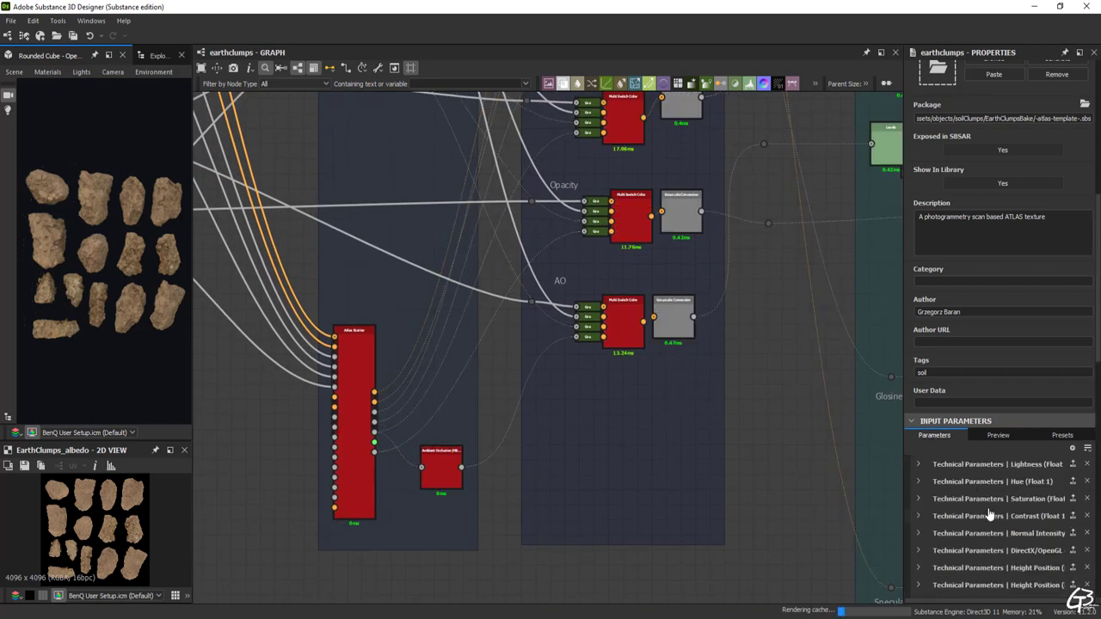
pyautogui.scroll(-10, 990, 507)
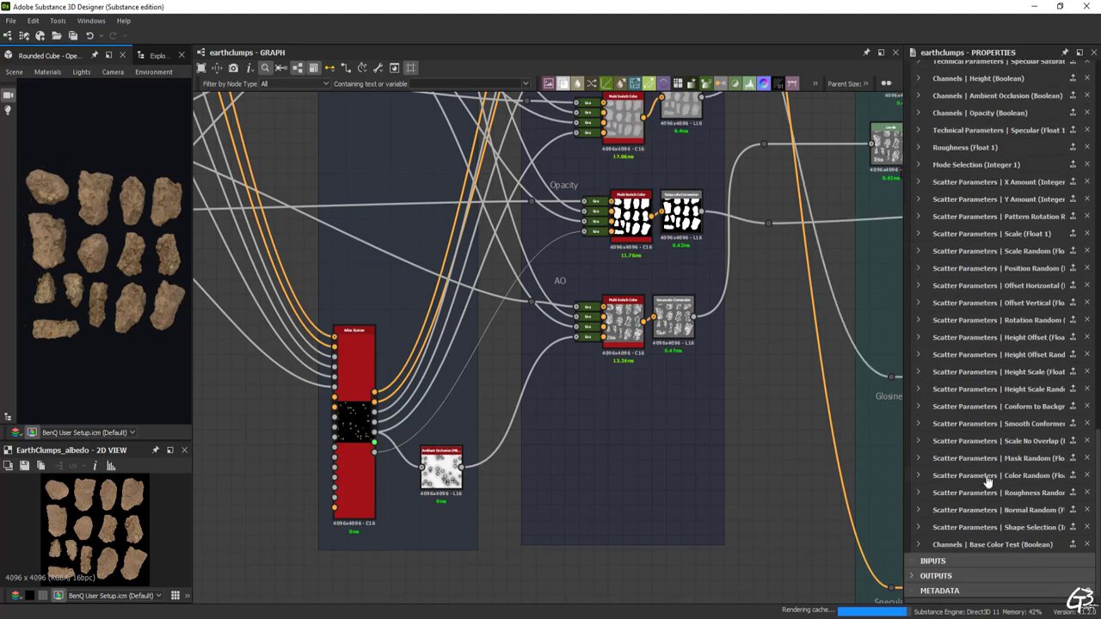
pyautogui.scroll(5, 987, 482)
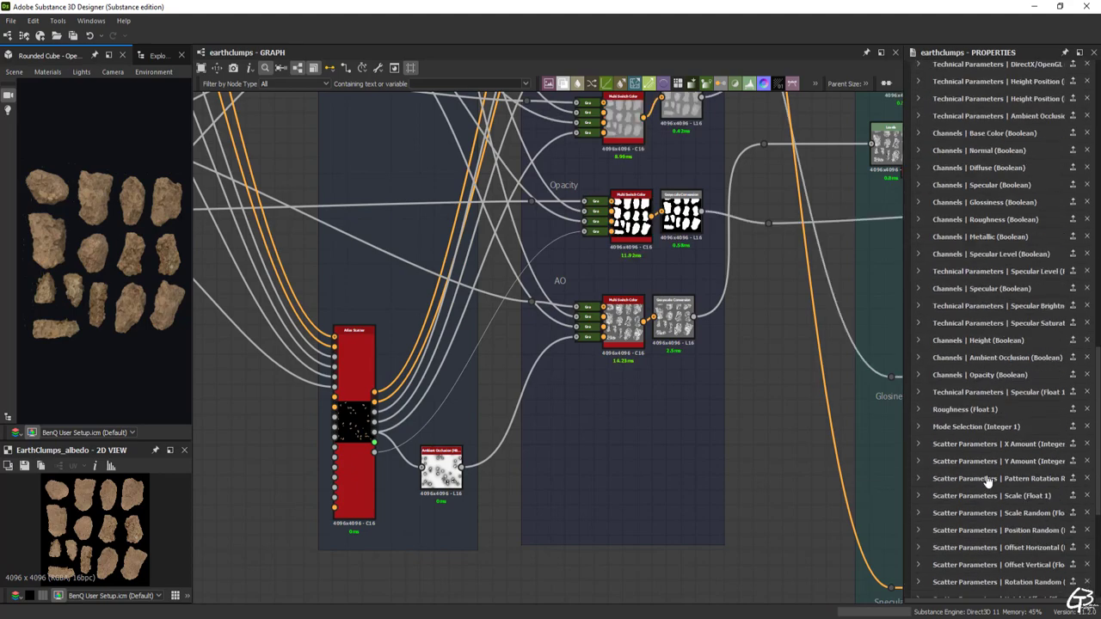
# - Select the Diffuse Multi Switch Color node and open the exposed Mode Selection parameter behind its Input Selection
pyautogui.moveTo(593, 376); pyautogui.dragTo(588, 534, button='middle')
pyautogui.moveTo(597, 307); pyautogui.dragTo(592, 462, button='middle')
pyautogui.moveTo(592, 307); pyautogui.dragTo(611, 495, button='middle')
pyautogui.click(626, 268)
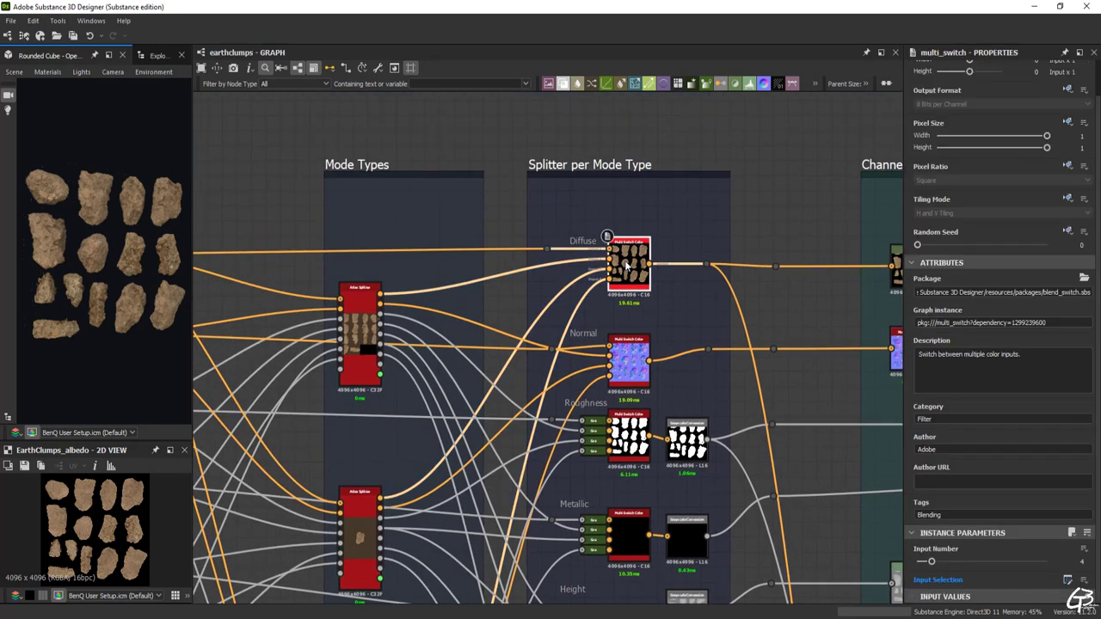
pyautogui.click(1086, 583)
pyautogui.click(1051, 462)
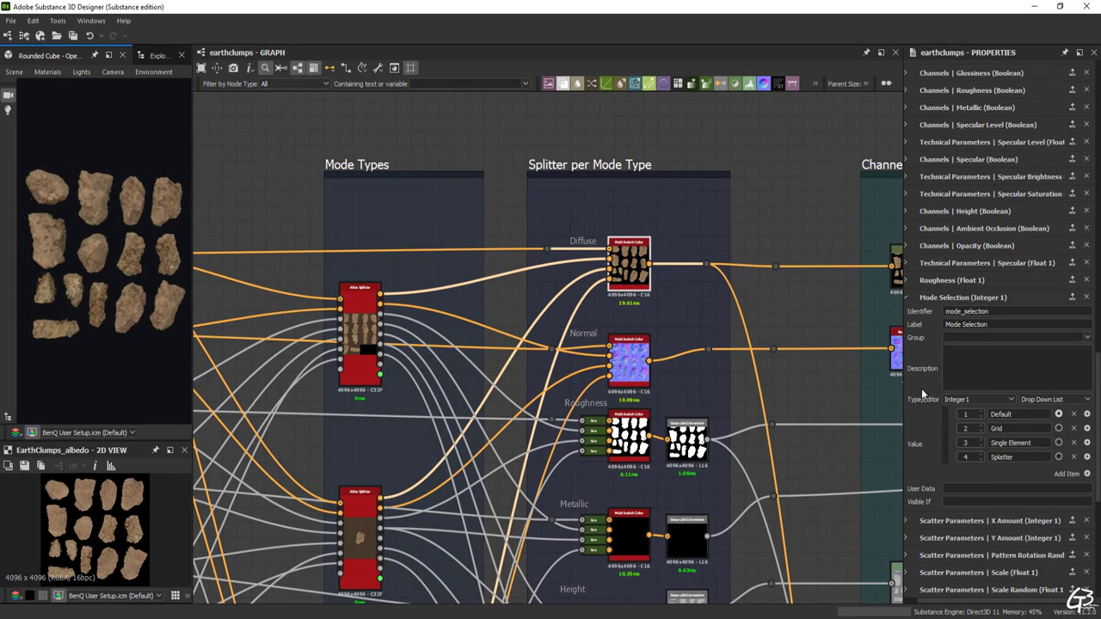
# - Open the exposed Shape Selection parameter of the single-element Atlas Splitter and inspect its Max value
pyautogui.moveTo(589, 532); pyautogui.dragTo(581, 237, button='middle')
pyautogui.moveTo(591, 392); pyautogui.dragTo(587, 293, button='middle')
pyautogui.moveTo(593, 357); pyautogui.dragTo(593, 349, button='middle')
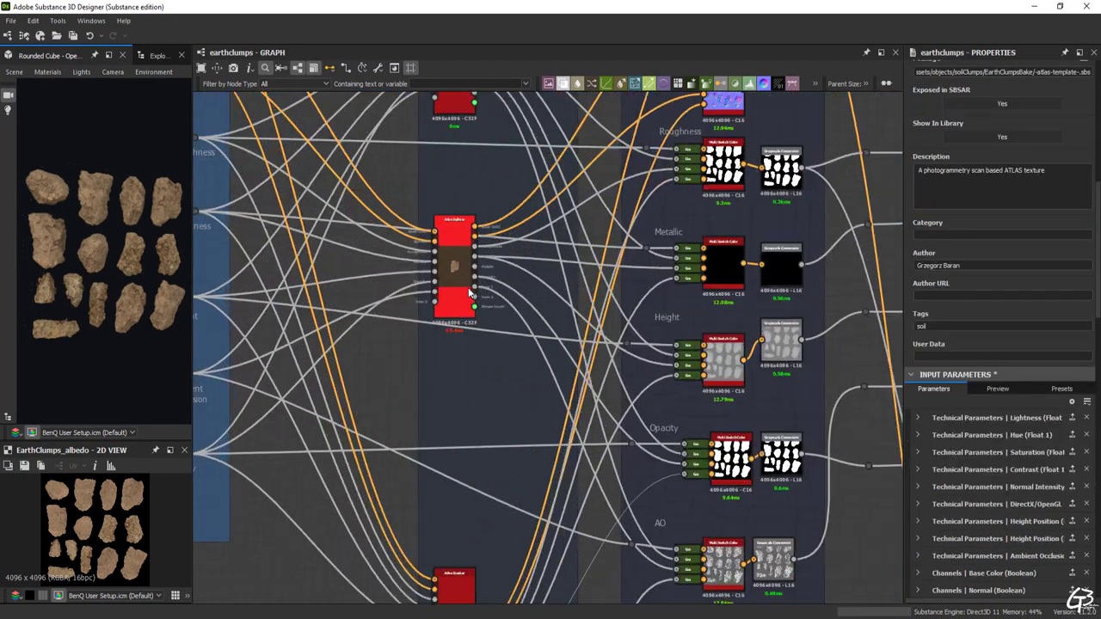
pyautogui.scroll(2, 469, 295)
pyautogui.click(415, 277)
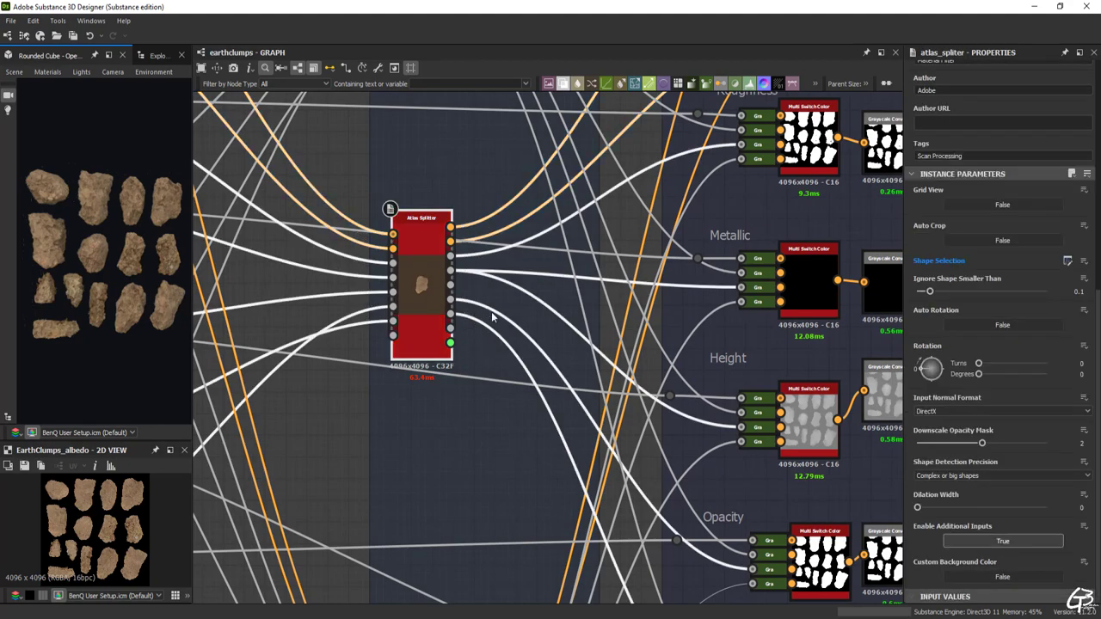
pyautogui.click(1084, 261)
pyautogui.click(993, 348)
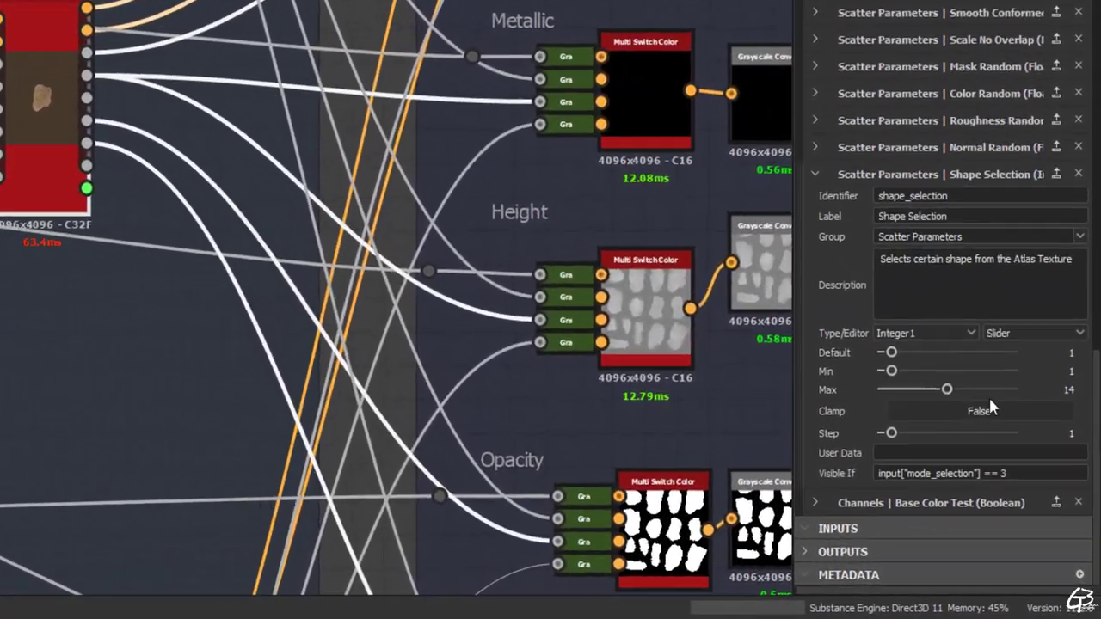
pyautogui.click(1075, 435)
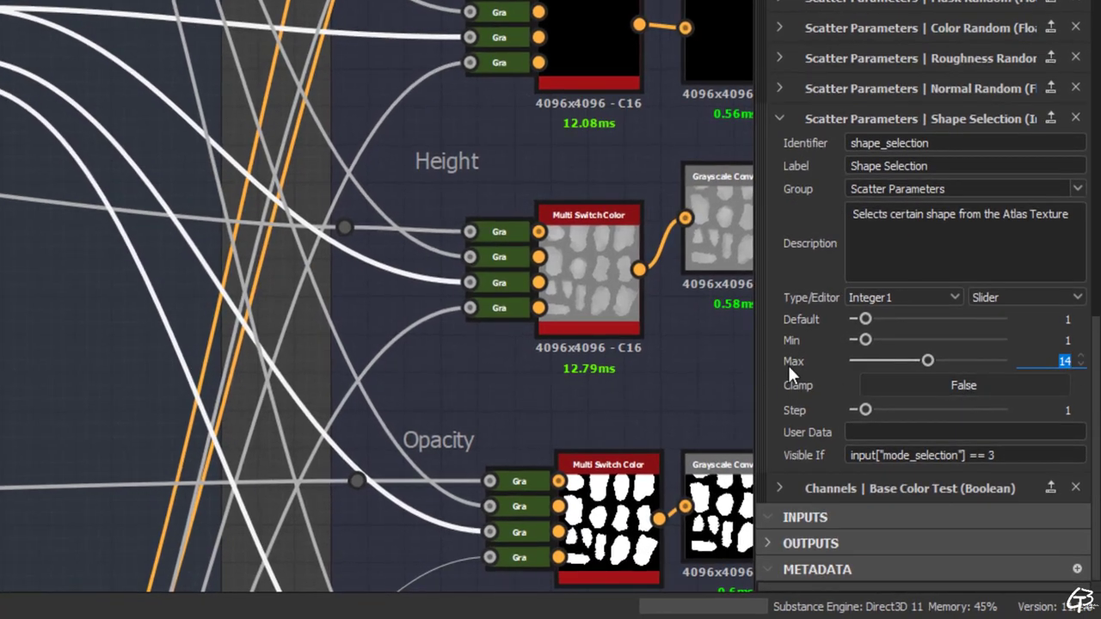
pyautogui.click(325, 315)
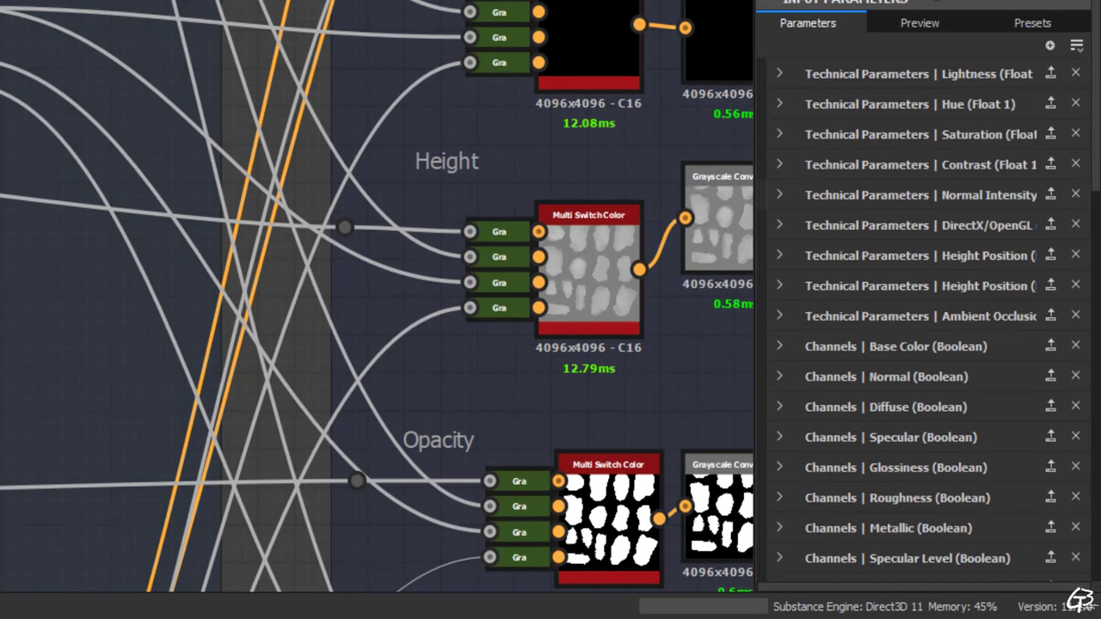
# - Preview the atlas with Mode Selection set to Grid, followed by Single Element
pyautogui.click(920, 253)
pyautogui.click(874, 457)
pyautogui.click(819, 487)
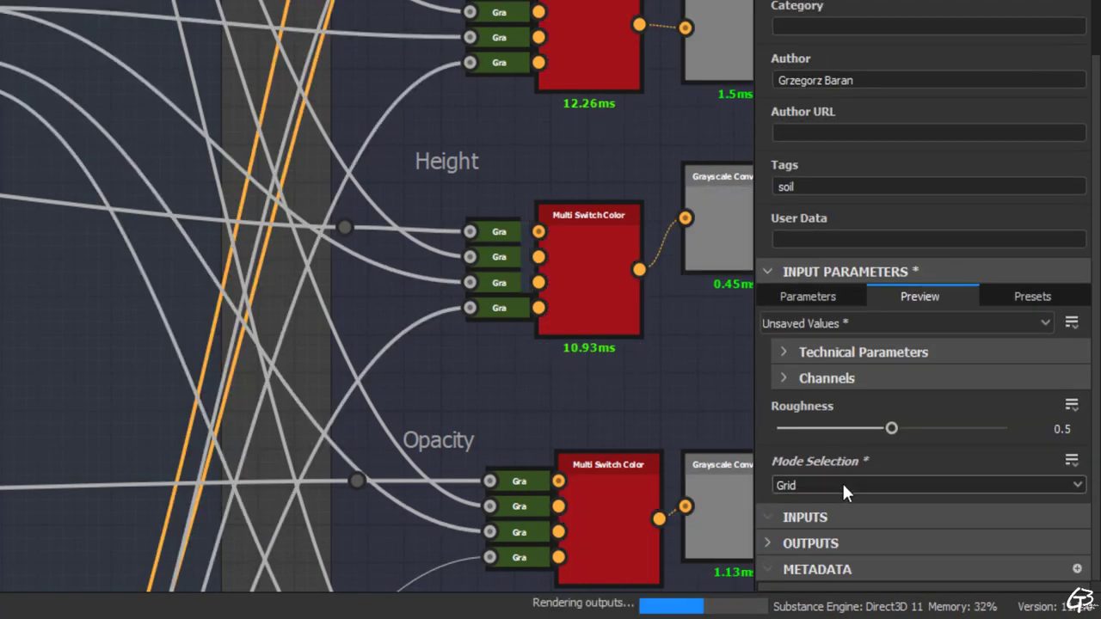
pyautogui.click(842, 485)
pyautogui.click(821, 530)
# - Set Shape Selection to 5 in the Scatter Parameters and raise it further to preview another single clump
pyautogui.click(796, 498)
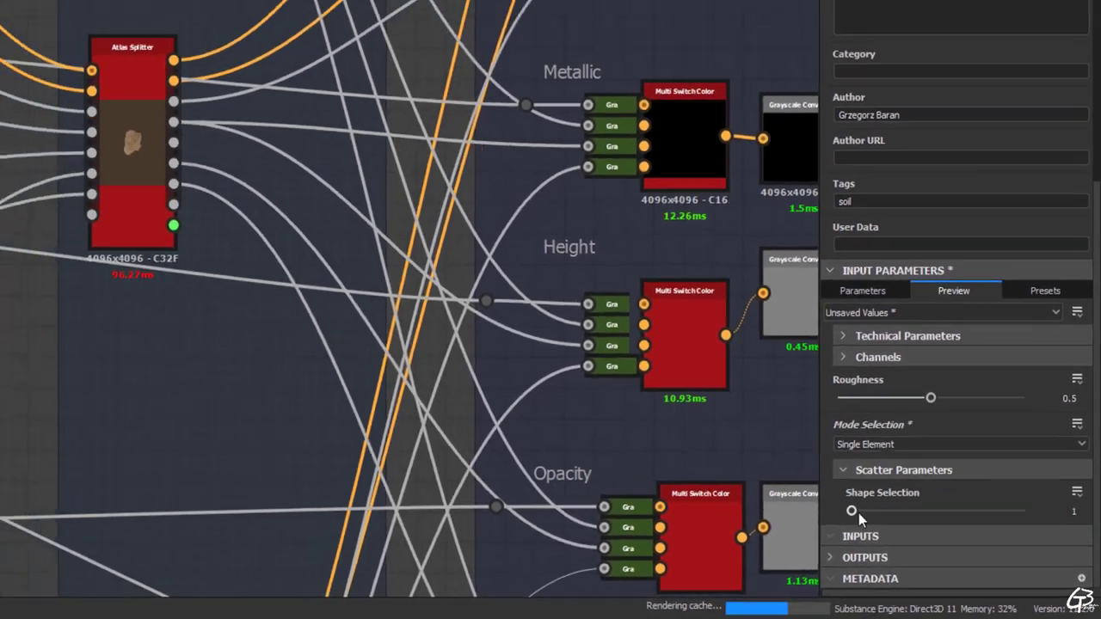
pyautogui.moveTo(851, 511); pyautogui.dragTo(903, 511)
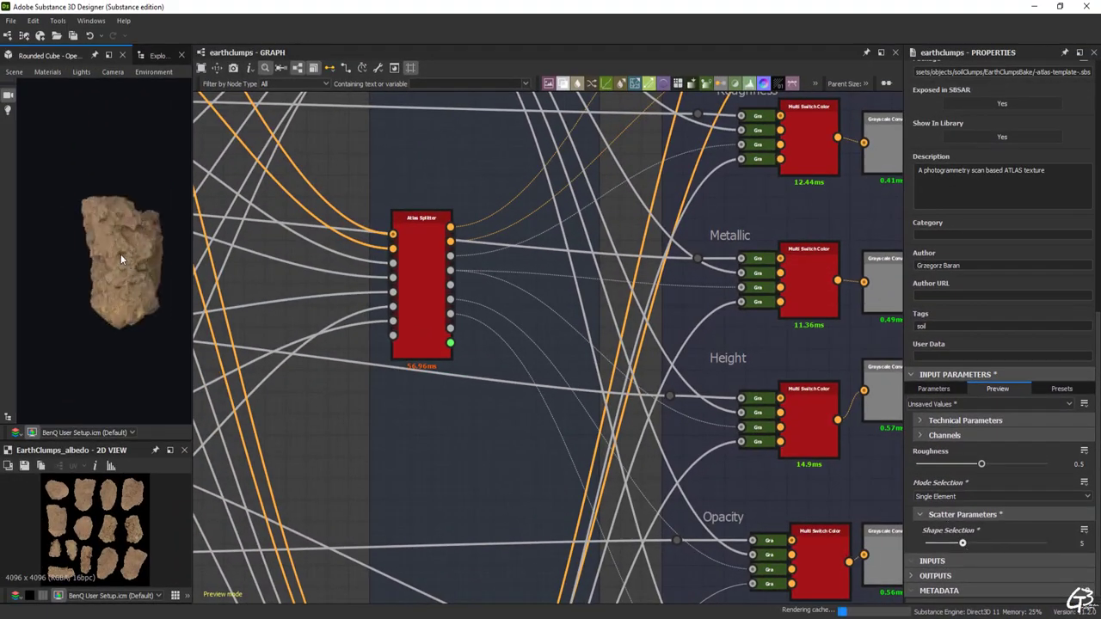
pyautogui.moveTo(962, 542); pyautogui.dragTo(999, 543)
# - Examine the HSL, Contrast/Luminosity, Normal Invert and Levels nodes in the Channel Tweaks frame and their exposed parameters
pyautogui.click(935, 389)
pyautogui.scroll(-5, 577, 356)
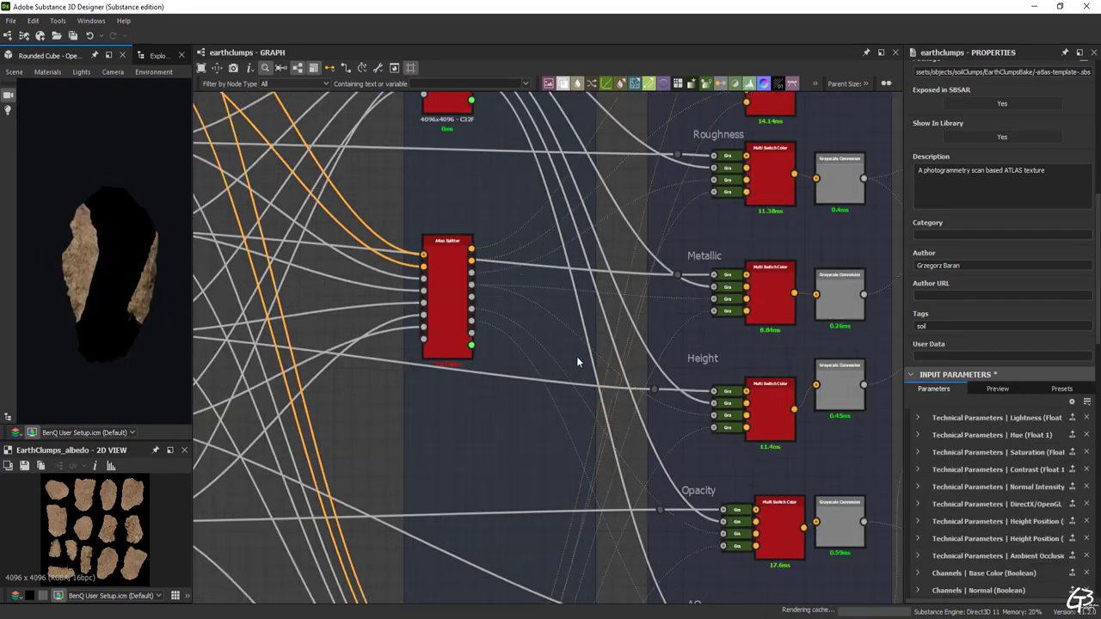
pyautogui.scroll(-2, 605, 355)
pyautogui.moveTo(605, 355); pyautogui.dragTo(518, 327, button='middle')
pyautogui.scroll(-1, 521, 339)
pyautogui.scroll(1, 526, 334)
pyautogui.moveTo(431, 211); pyautogui.dragTo(333, 210, button='middle')
pyautogui.scroll(8, 571, 189)
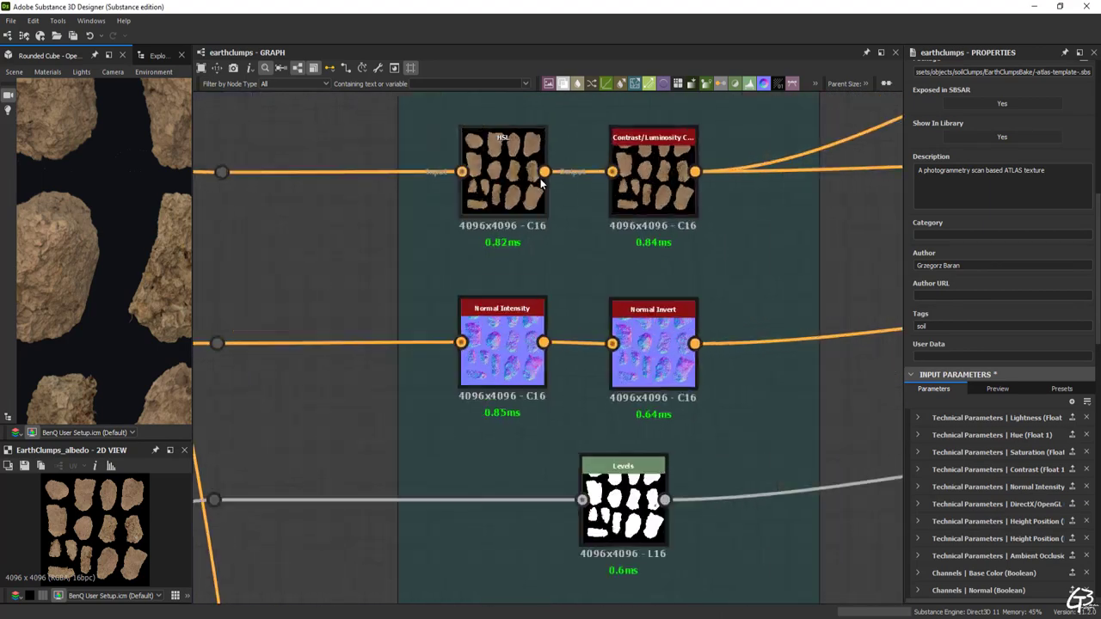
pyautogui.scroll(1, 548, 356)
pyautogui.moveTo(600, 420); pyautogui.dragTo(537, 208, button='middle')
pyautogui.scroll(-1, 533, 340)
pyautogui.click(450, 172)
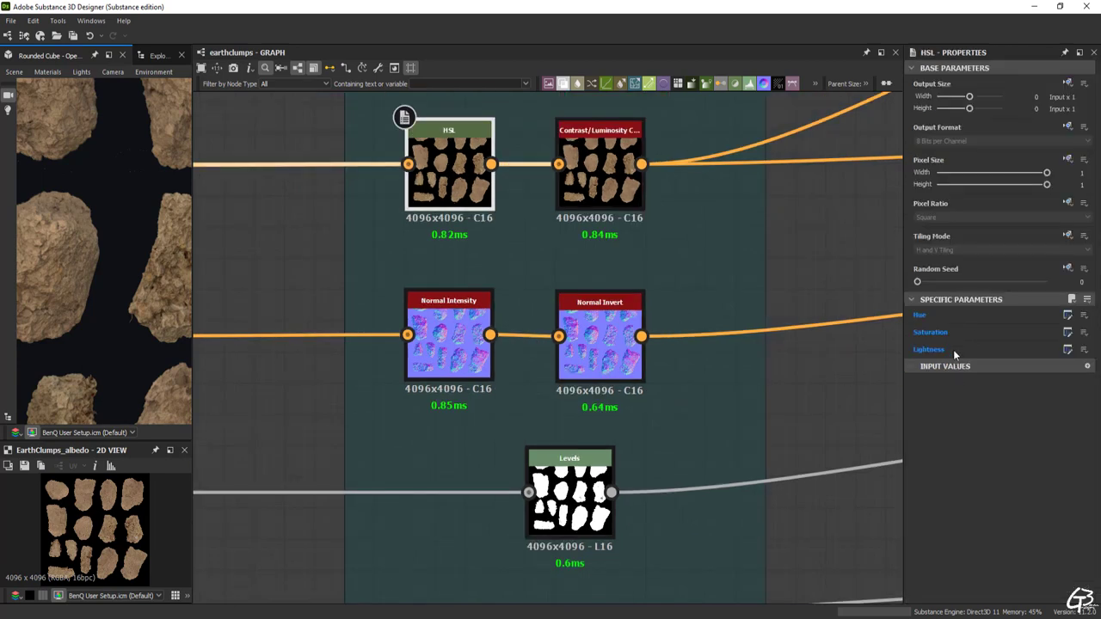
pyautogui.click(600, 172)
pyautogui.click(599, 344)
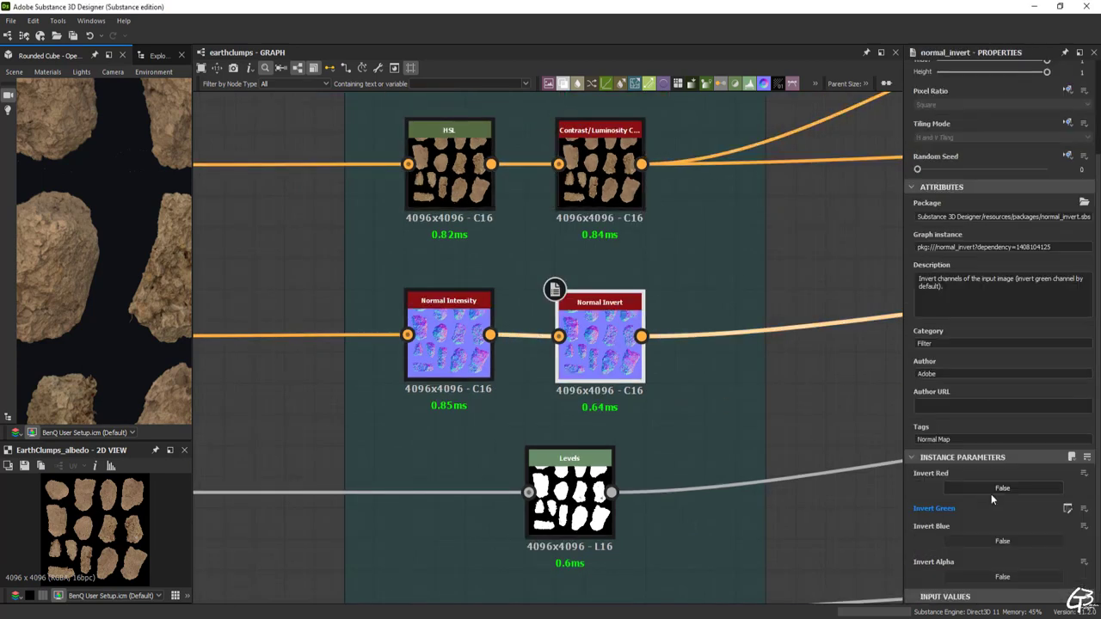
pyautogui.click(575, 497)
# - Expand the Technical Parameters in the graph preview and set Mode Selection to Default
pyautogui.scroll(-2, 411, 310)
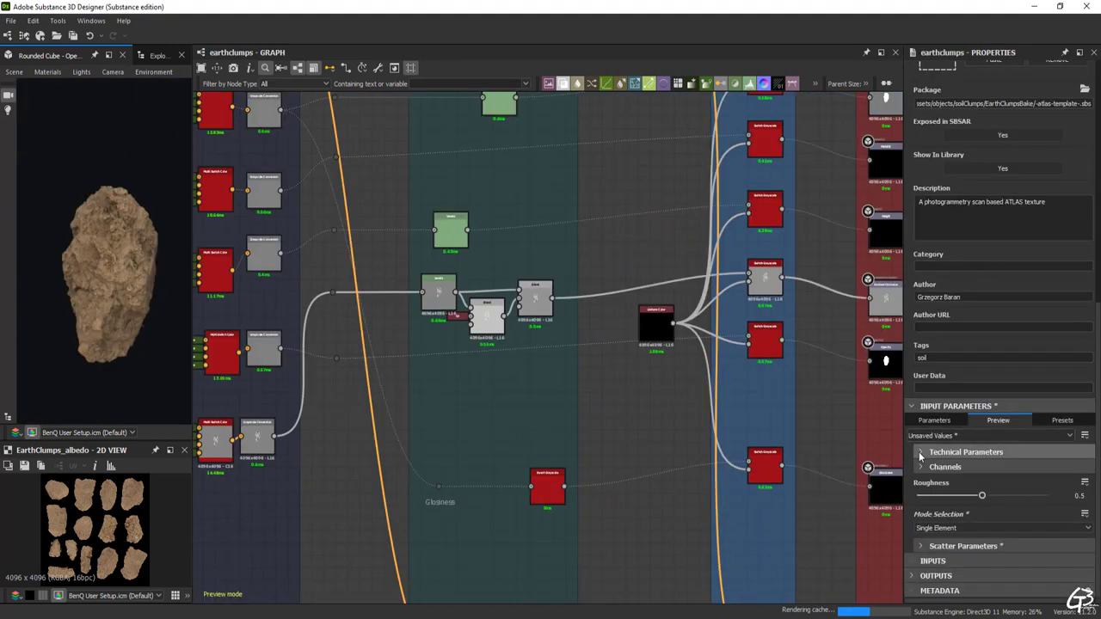
pyautogui.click(920, 454)
pyautogui.scroll(-6, 919, 456)
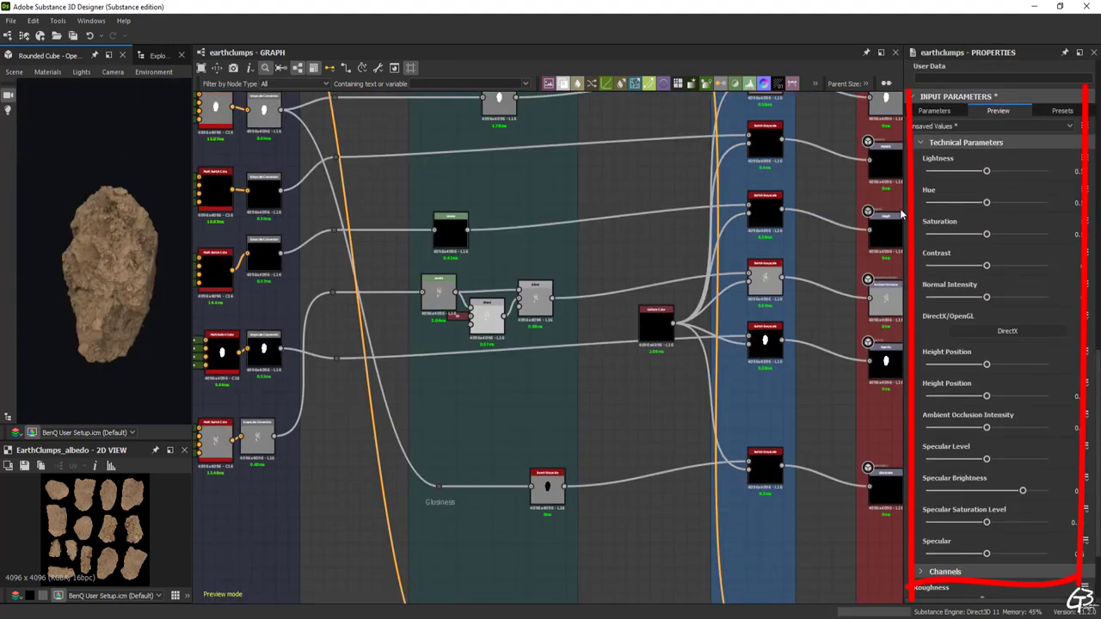
pyautogui.moveTo(1099, 379); pyautogui.dragTo(1099, 407)
pyautogui.click(957, 559)
pyautogui.click(957, 570)
pyautogui.moveTo(711, 313); pyautogui.dragTo(658, 367, button='middle')
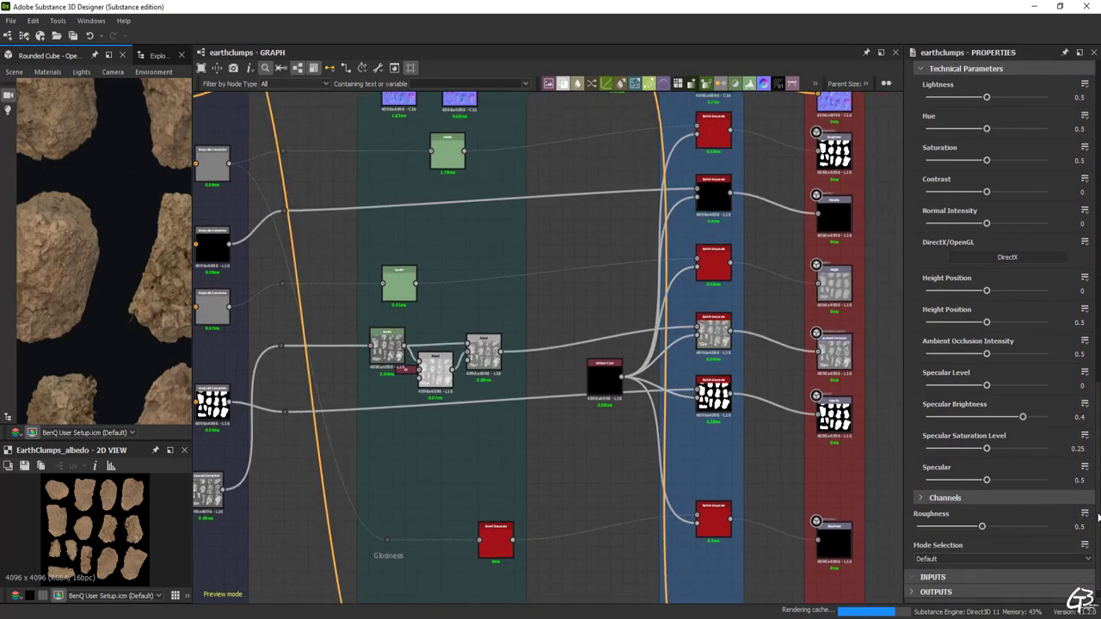
# - Select the Channel Buttons frame between the Channel Tweaks and Outputs frames to inspect its properties
pyautogui.moveTo(1098, 496); pyautogui.dragTo(1095, 413)
pyautogui.click(934, 256)
pyautogui.moveTo(720, 310); pyautogui.dragTo(661, 320, button='middle')
pyautogui.scroll(-1, 700, 295)
pyautogui.scroll(-3, 667, 325)
pyautogui.scroll(1, 649, 324)
pyautogui.click(725, 146)
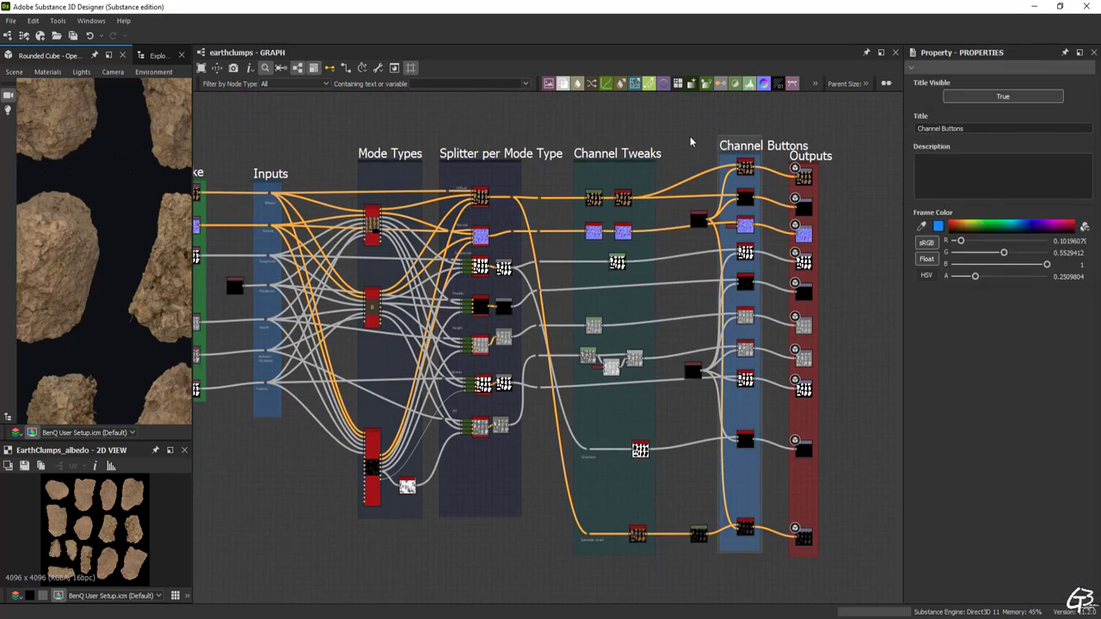
# - Examine the Normal Switch Color node in the Channel Buttons frame and the Visible If condition of its Normal output
pyautogui.scroll(8, 690, 136)
pyautogui.moveTo(547, 271); pyautogui.dragTo(522, 240, button='middle')
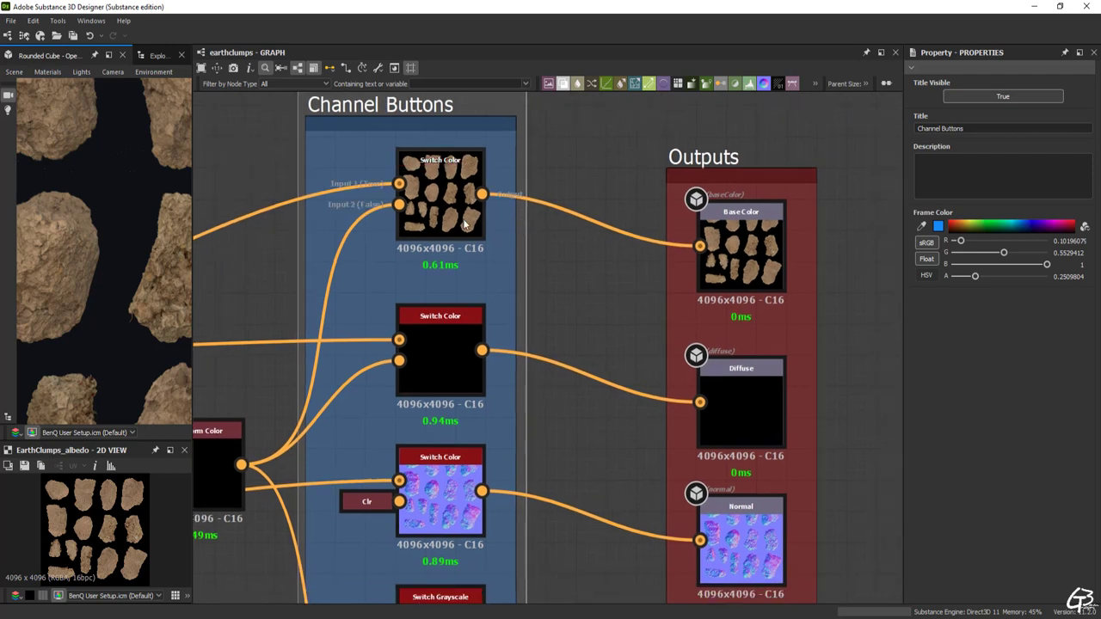
pyautogui.scroll(-1, 477, 294)
pyautogui.moveTo(476, 294); pyautogui.dragTo(479, 269, button='middle')
pyautogui.click(447, 435)
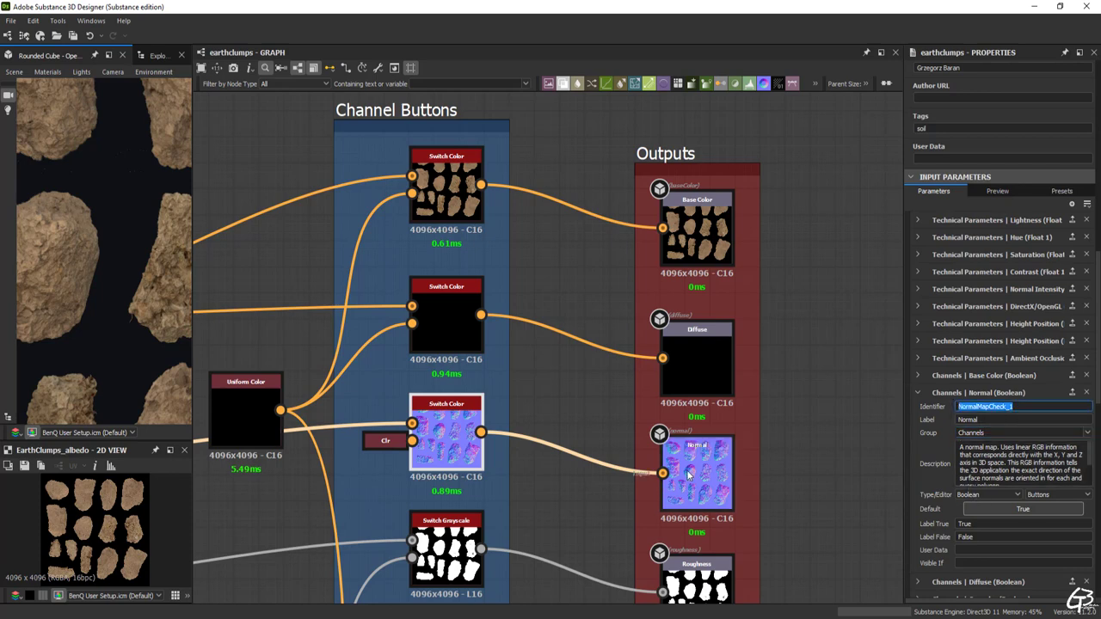
pyautogui.click(688, 474)
pyautogui.scroll(3, 602, 568)
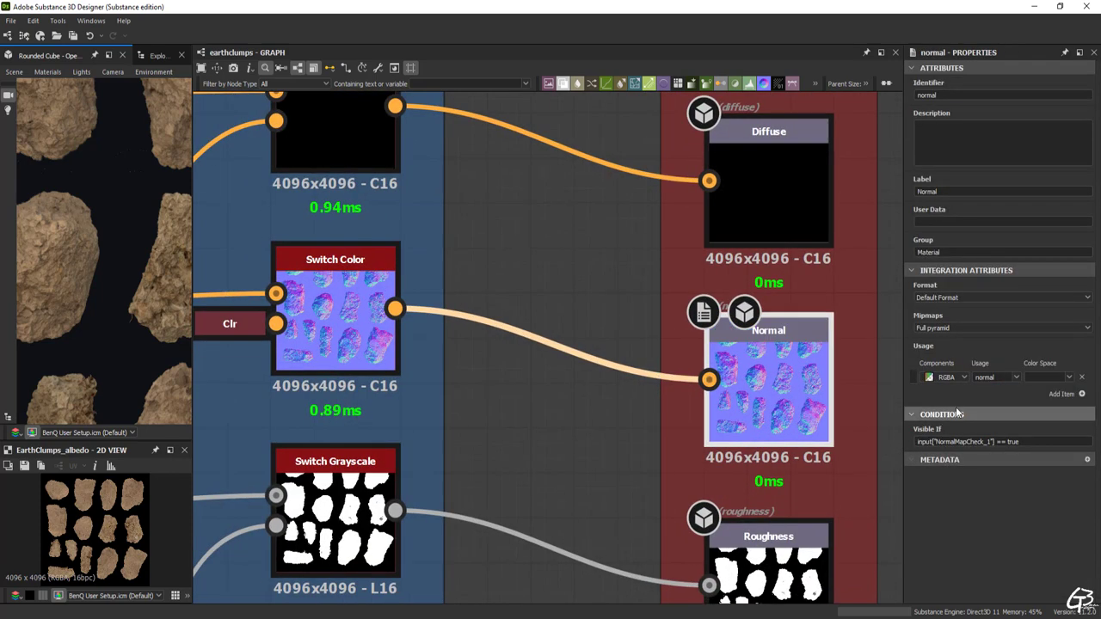
pyautogui.moveTo(1028, 442); pyautogui.dragTo(856, 441)
pyautogui.click(897, 430)
# - Publish the -atlas-template- package as test.sbsar in the EarthClumpsBake folder
pyautogui.scroll(-5, 585, 317)
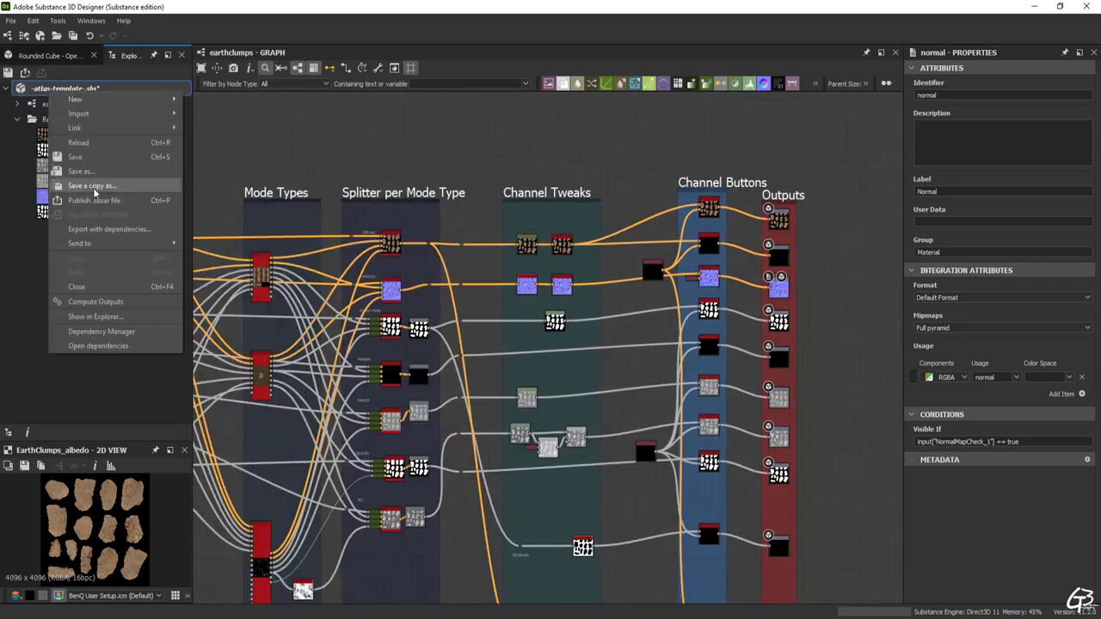
pyautogui.click(159, 213)
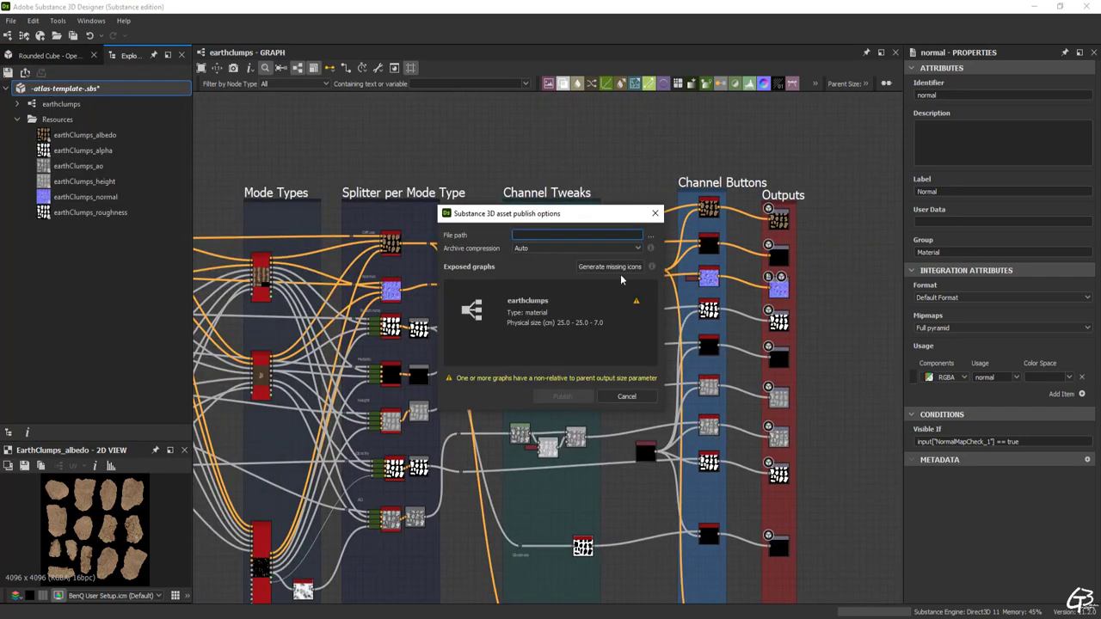
pyautogui.click(651, 234)
pyautogui.write('test')
pyautogui.click(895, 524)
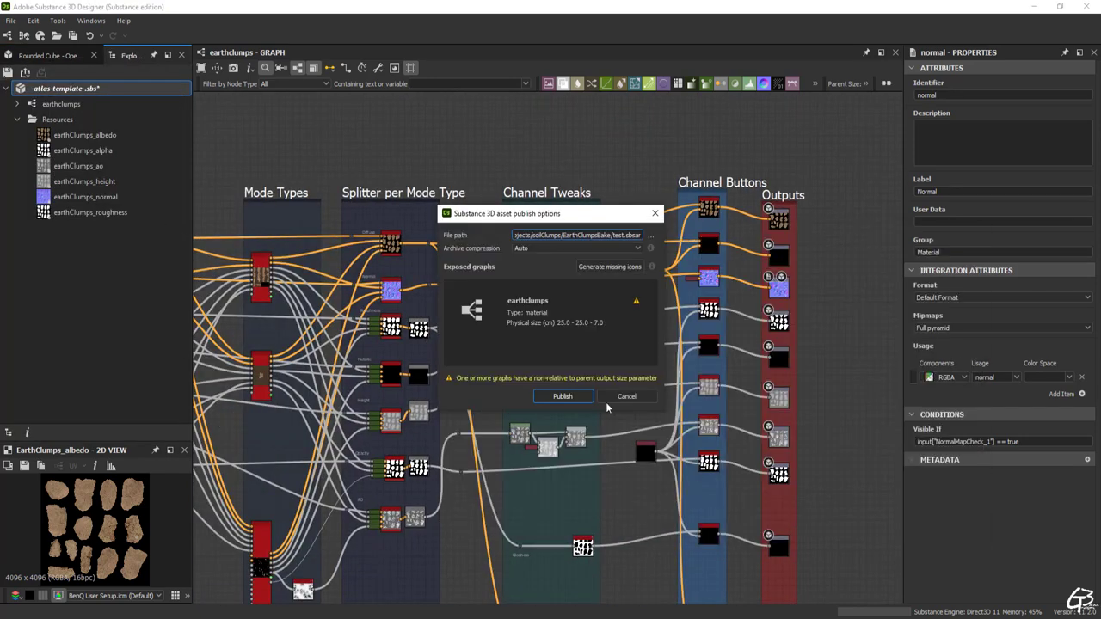
pyautogui.click(581, 395)
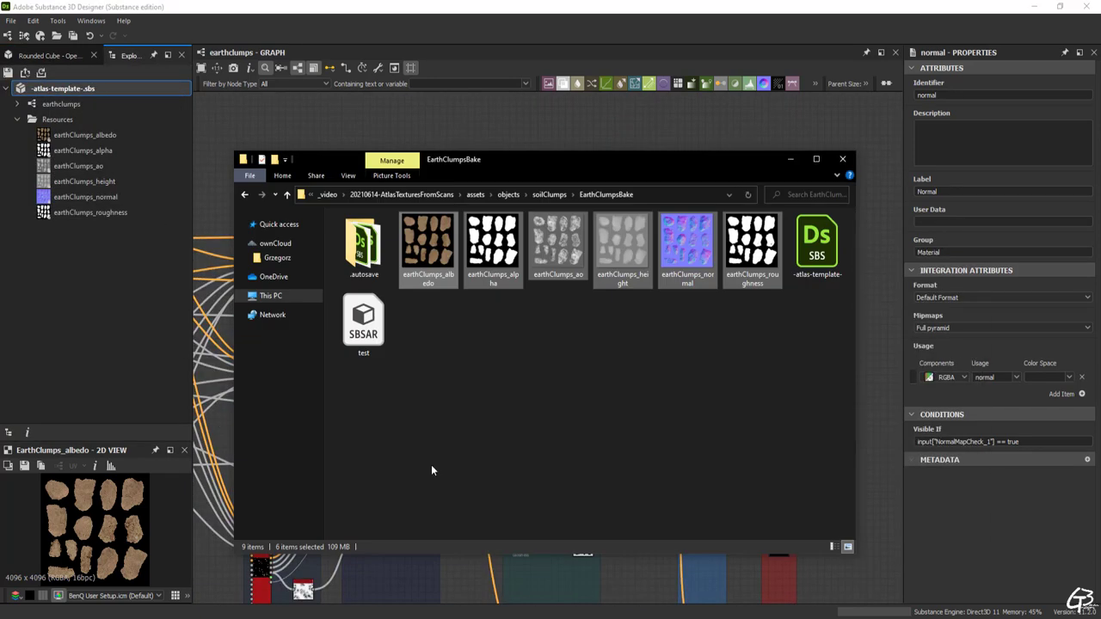
# - Place the published test.sbsar from the EarthClumpsBake folder as an instance node in empty space above the Channel Tweaks frame
pyautogui.click(364, 325)
pyautogui.moveTo(446, 157); pyautogui.dragTo(516, 207)
pyautogui.moveTo(435, 374); pyautogui.dragTo(516, 187)
pyautogui.click(861, 207)
pyautogui.scroll(8, 499, 207)
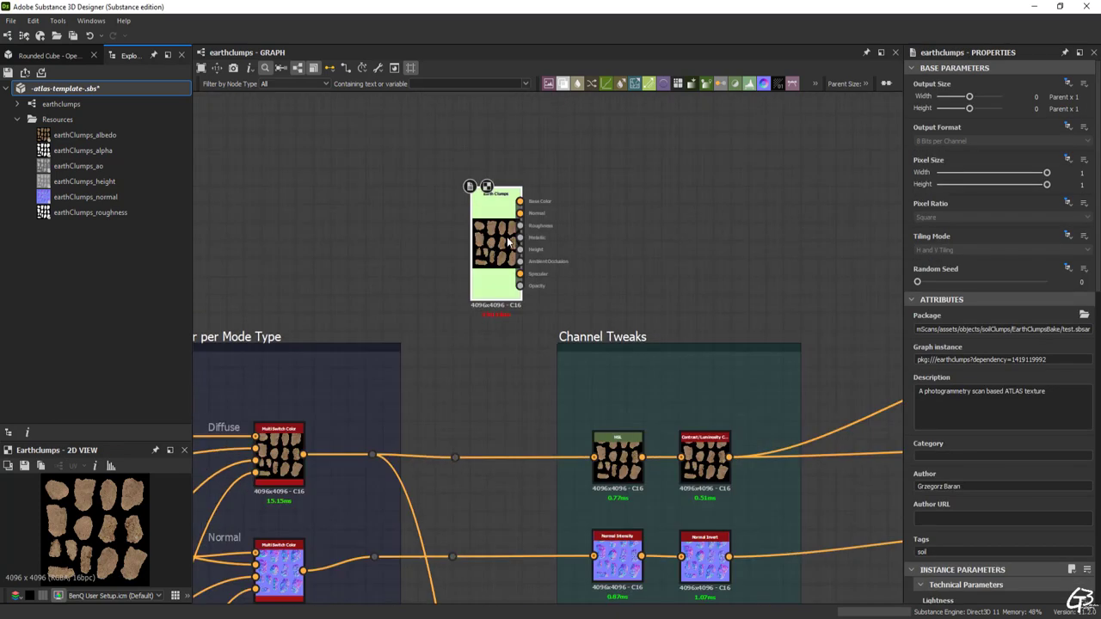
# - Set the test Earth Clumps instance's Lightness to 0.58 and Hue to 0.7
pyautogui.moveTo(483, 233); pyautogui.dragTo(378, 309, button='middle')
pyautogui.scroll(-1, 374, 289)
pyautogui.scroll(-5, 992, 437)
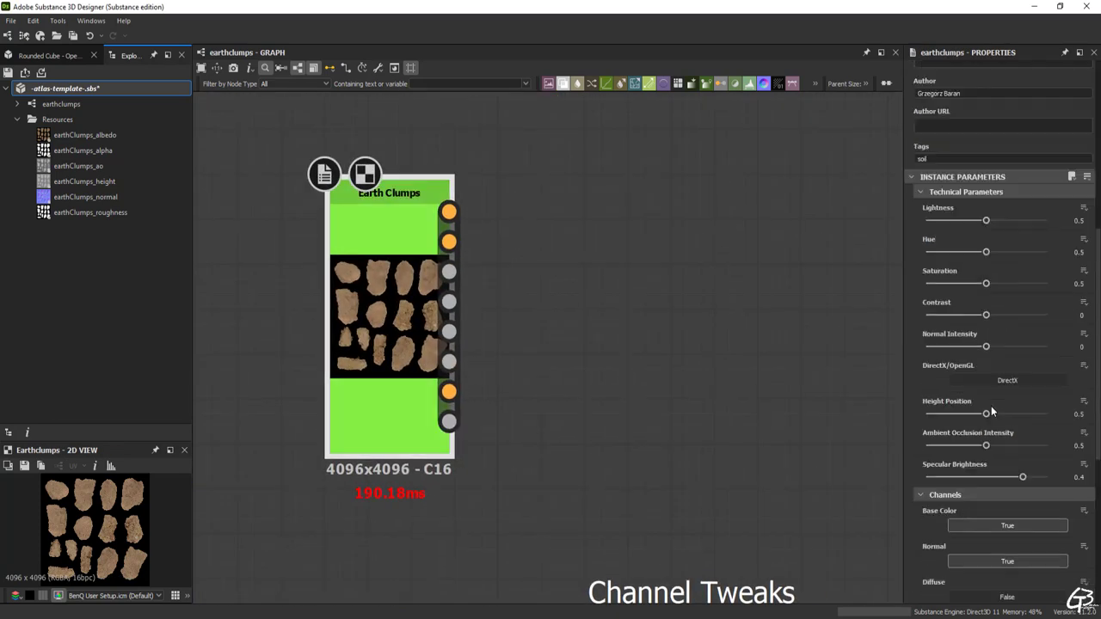
pyautogui.moveTo(993, 219); pyautogui.dragTo(1010, 252)
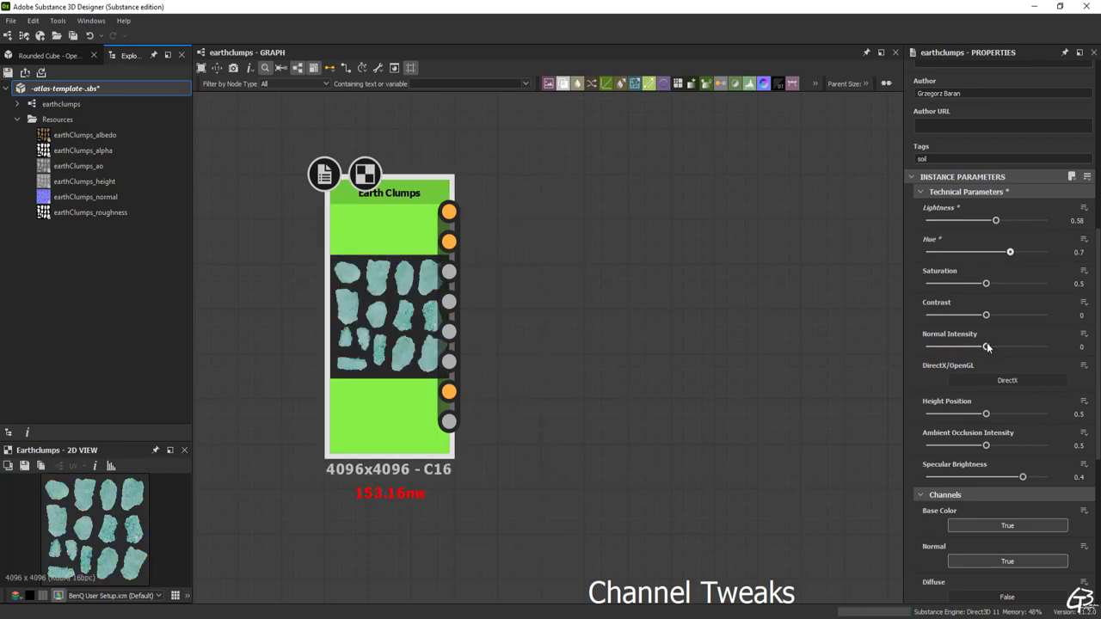
# - Turn off the instance's Base Color, Normal, Roughness, Metallic, Specular, Height, Ambient Occlusion and Opacity channels
pyautogui.scroll(-4, 967, 376)
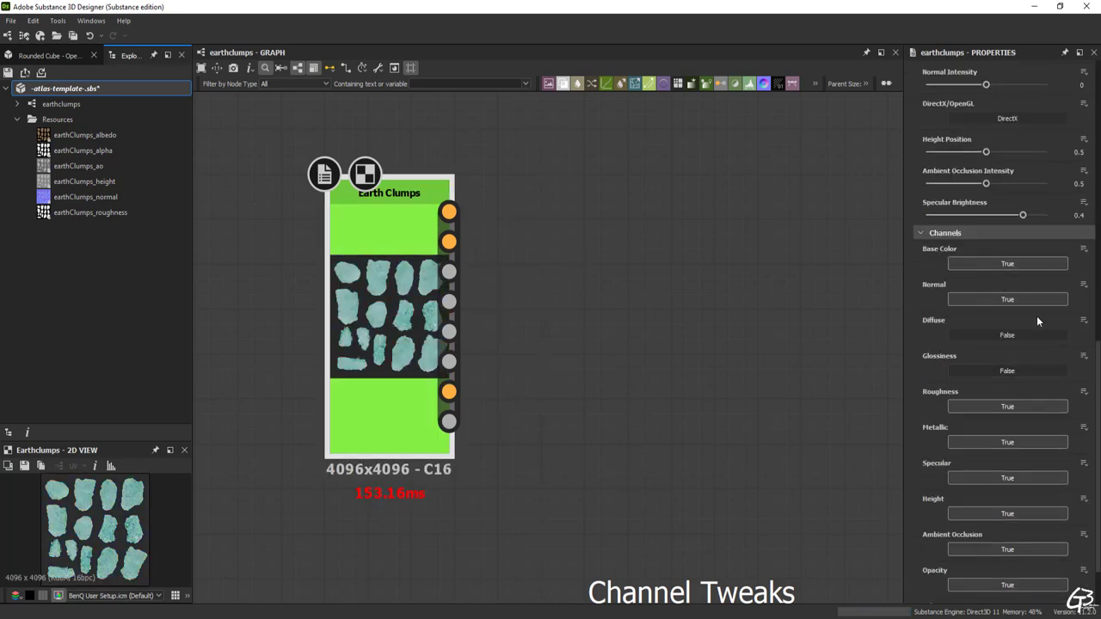
pyautogui.click(998, 263)
pyautogui.click(1001, 299)
pyautogui.click(1005, 407)
pyautogui.click(1011, 443)
pyautogui.click(1015, 478)
pyautogui.click(1015, 513)
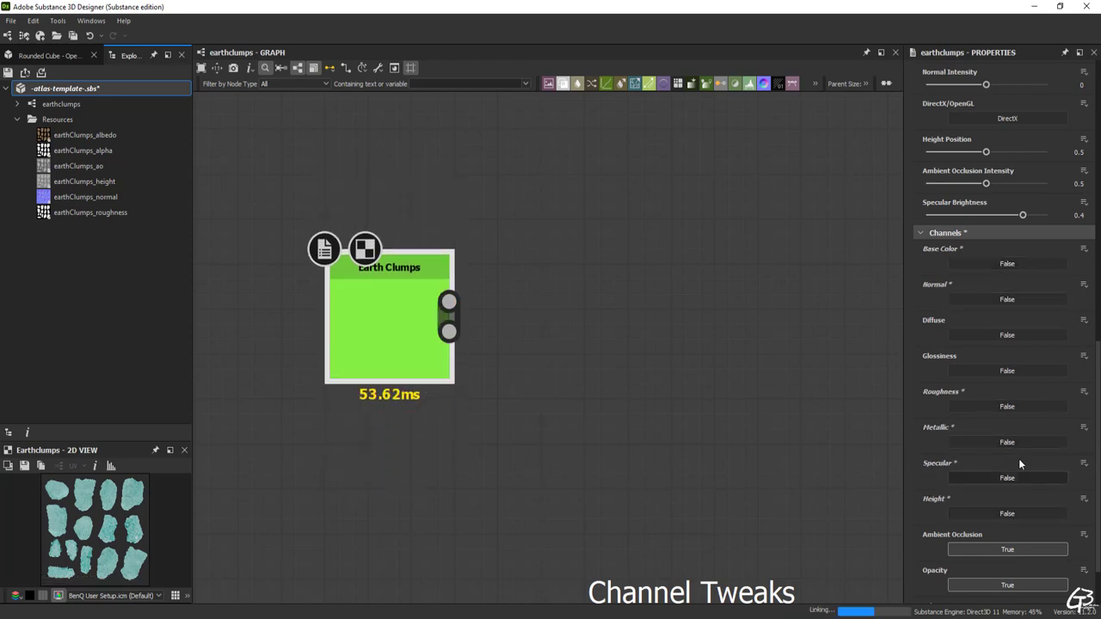
pyautogui.scroll(-1, 1016, 456)
pyautogui.click(1008, 476)
pyautogui.click(1010, 514)
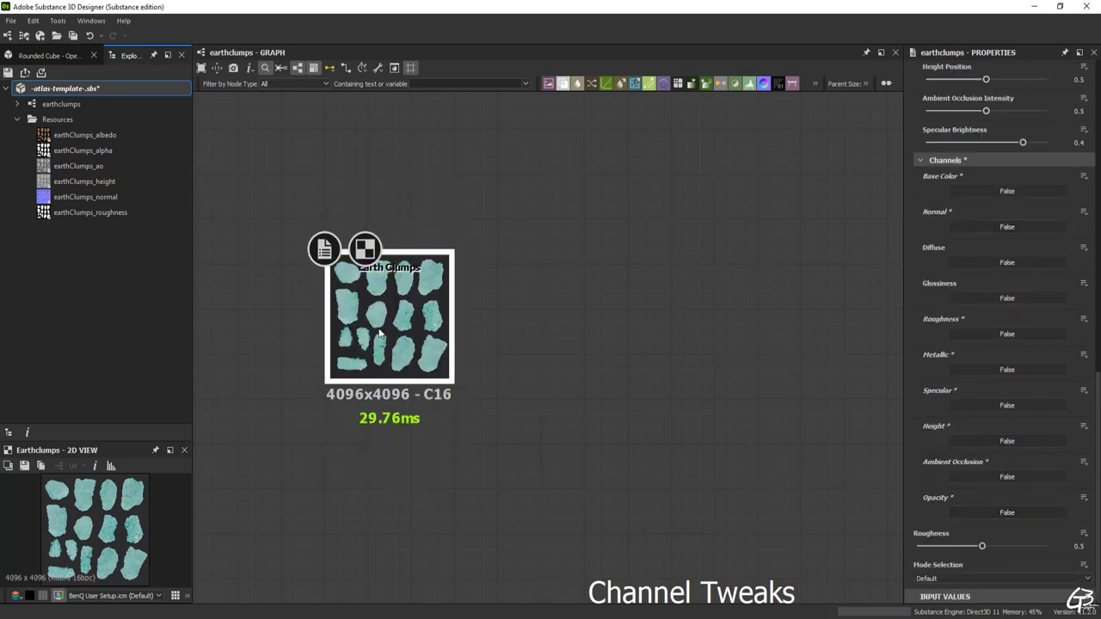
# - Turn the instance's Base Color, Normal and Height channels back on
pyautogui.click(1005, 190)
pyautogui.click(998, 227)
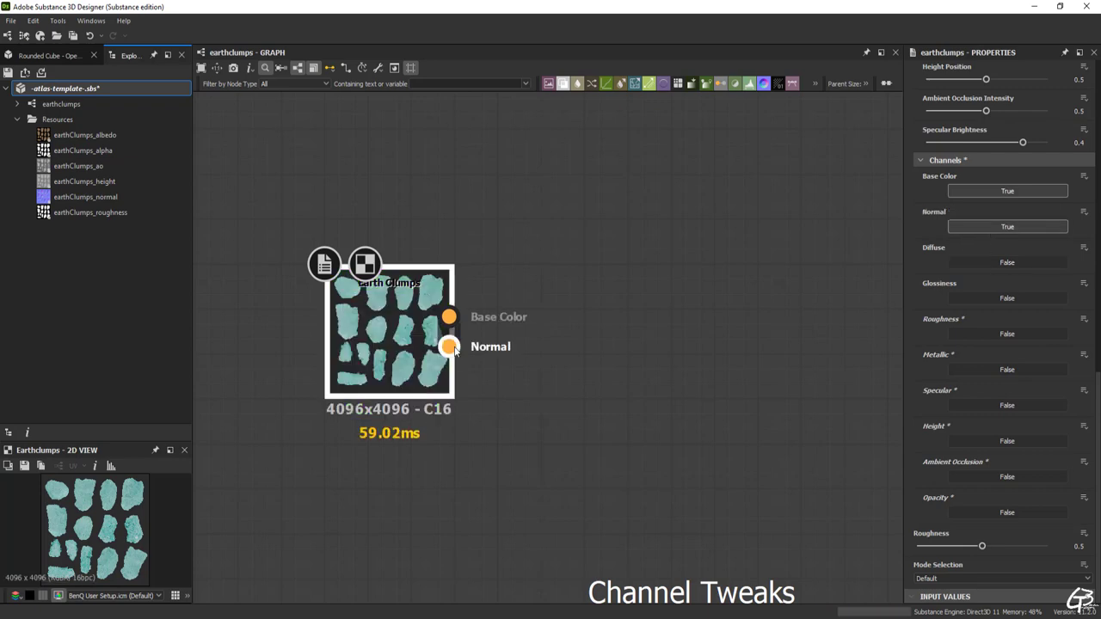
pyautogui.click(1007, 441)
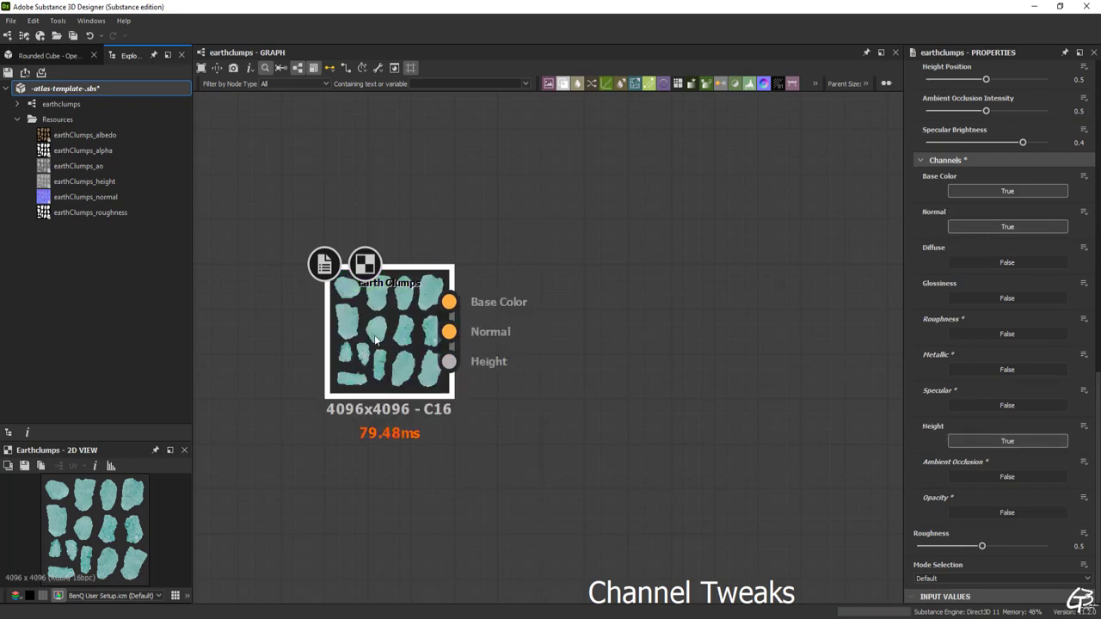
# - Delete the test Earth Clumps instance node and bring the whole atlas graph into view
pyautogui.scroll(-2, 243, 311)
pyautogui.scroll(-3, 400, 317)
pyautogui.press('Delete')
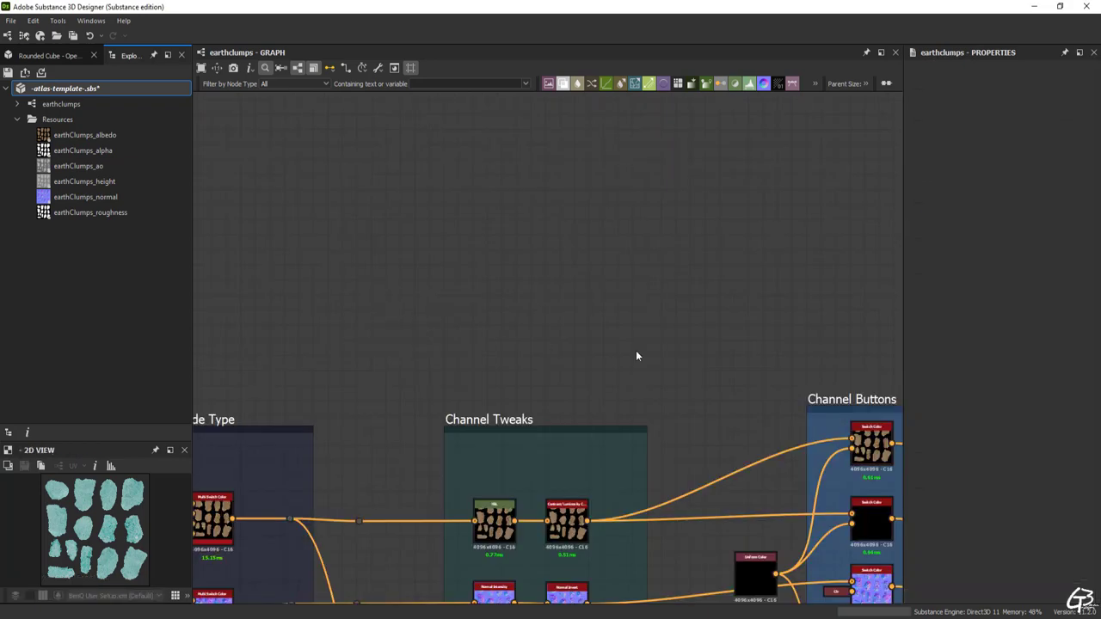
pyautogui.scroll(-5, 379, 125)
pyautogui.moveTo(642, 349); pyautogui.dragTo(564, 177, button='middle')
pyautogui.moveTo(633, 317); pyautogui.dragTo(719, 305, button='middle')
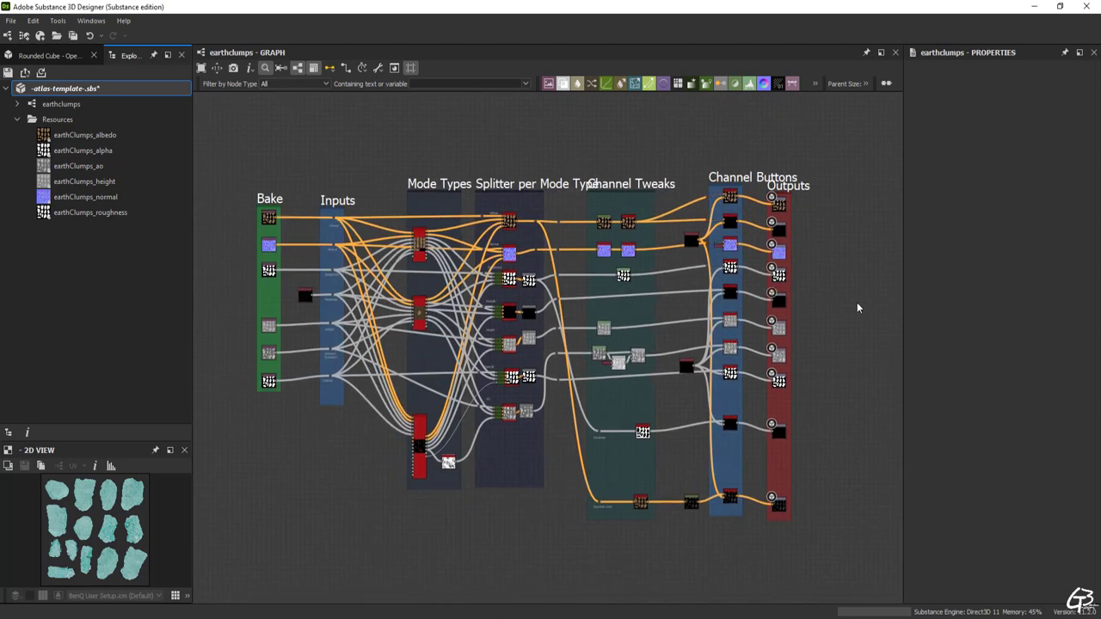
# - Frame the whole atlas in the 3D preview and paste the copied image as the earthclumps graph's icon
pyautogui.click(50, 55)
pyautogui.scroll(-5, 138, 277)
pyautogui.scroll(-3, 994, 438)
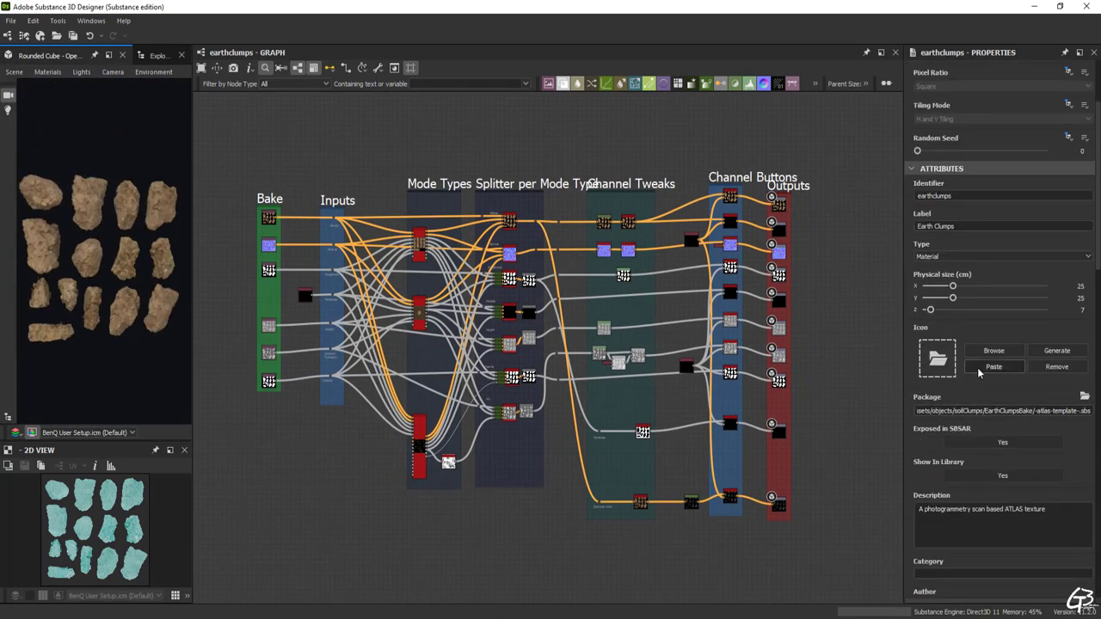
pyautogui.click(994, 367)
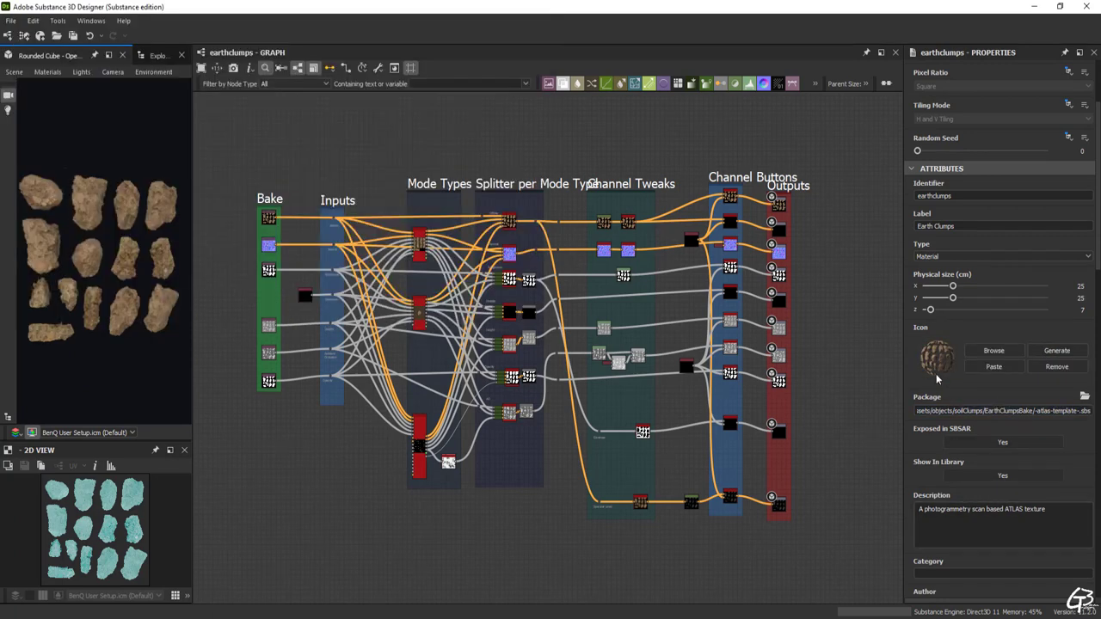
# - Review the earthclumps graph's attributes and set its tags to "earth soil dirt"
pyautogui.scroll(-3, 964, 364)
pyautogui.scroll(-3, 929, 347)
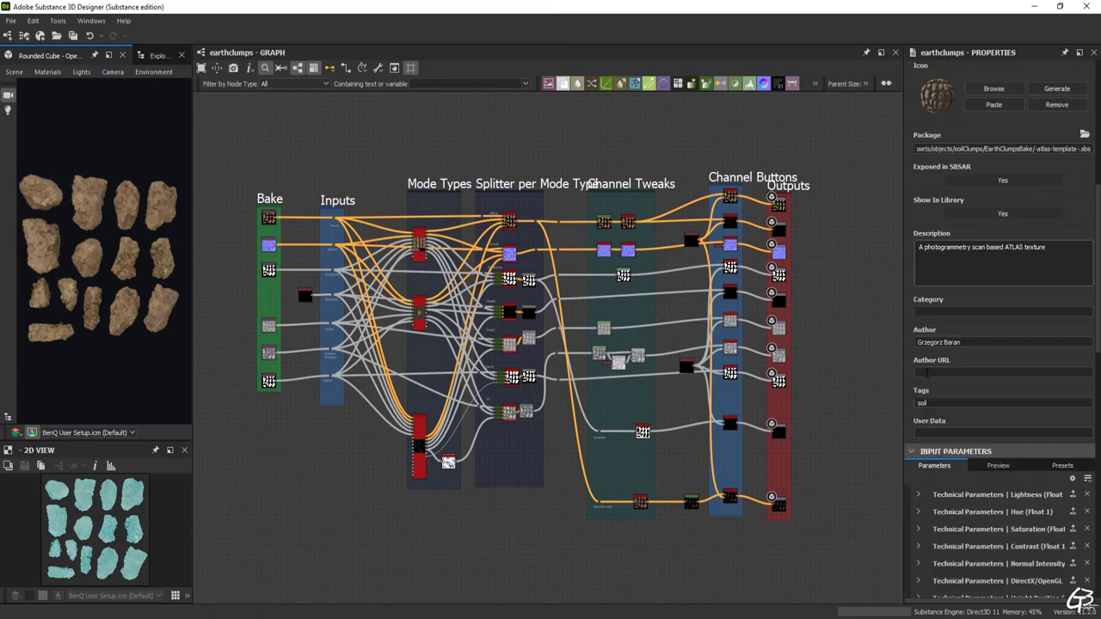
pyautogui.scroll(9, 926, 372)
pyautogui.scroll(2, 609, 306)
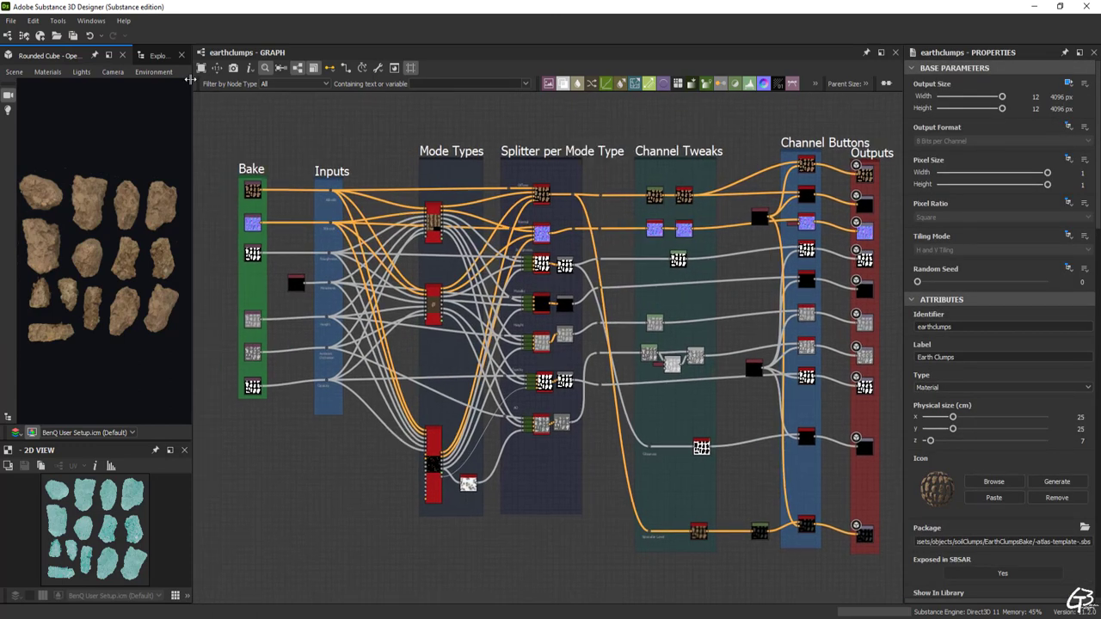
# - Publish the -atlas-template- package as -atlas-EarthClumps.sbsar in the EarthClumpsBake folder
pyautogui.click(156, 55)
pyautogui.rightClick(64, 88)
pyautogui.click(114, 200)
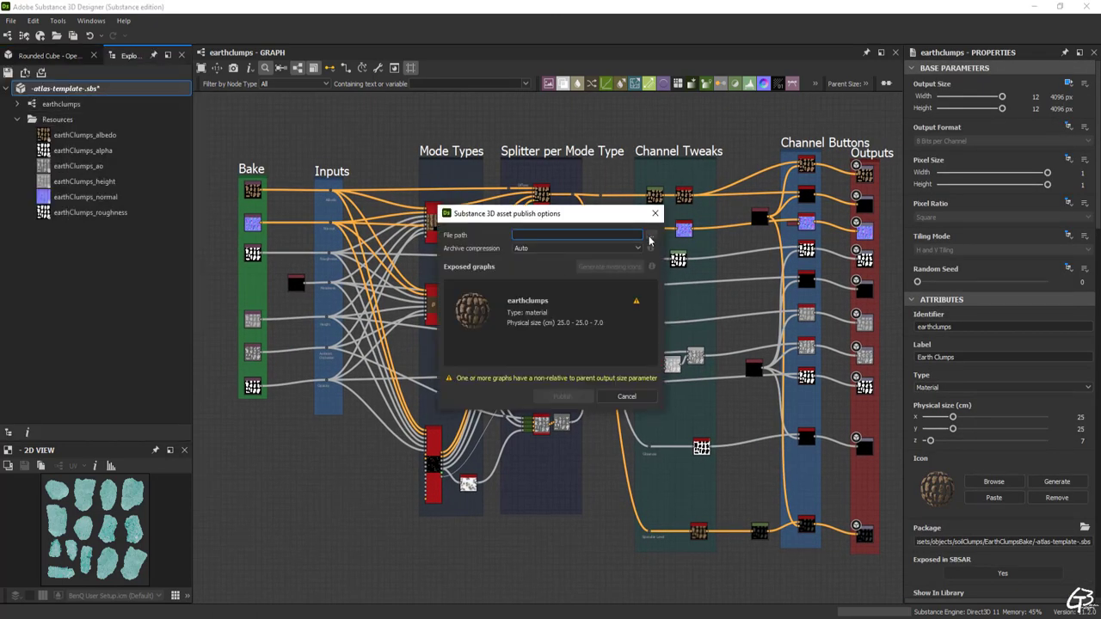
pyautogui.click(564, 396)
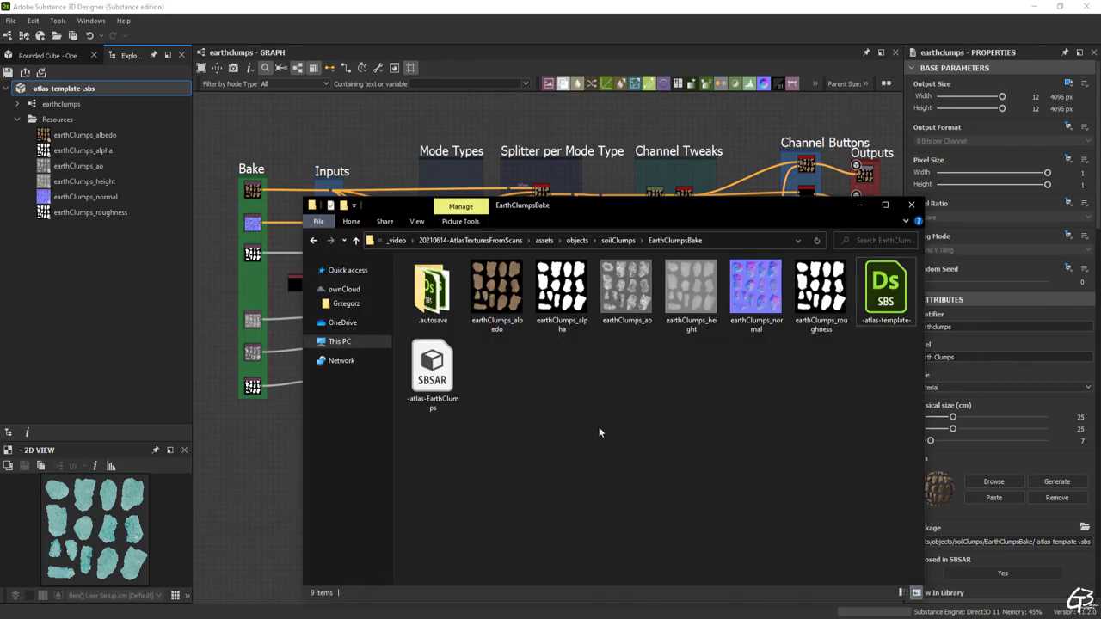
# - Place -atlas-EarthClumps.sbsar as an instance node below the Bake frame and preview its Base Color output
pyautogui.moveTo(438, 377); pyautogui.dragTo(257, 481)
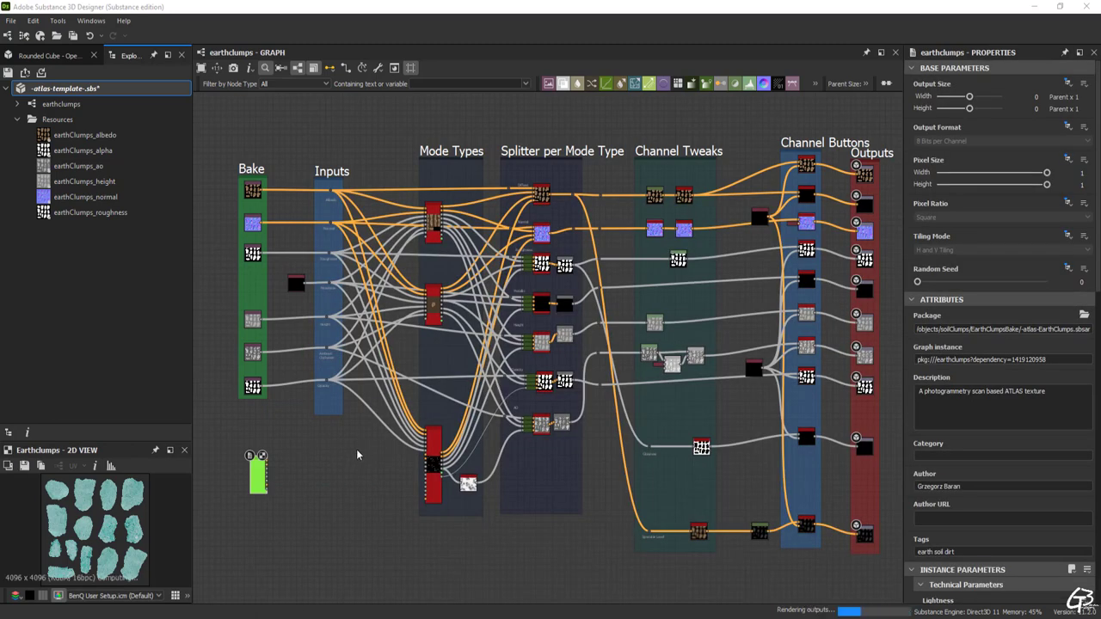
pyautogui.moveTo(229, 522); pyautogui.dragTo(324, 449, button='middle')
pyautogui.scroll(4, 338, 420)
pyautogui.scroll(5, 360, 389)
pyautogui.doubleClick(393, 354)
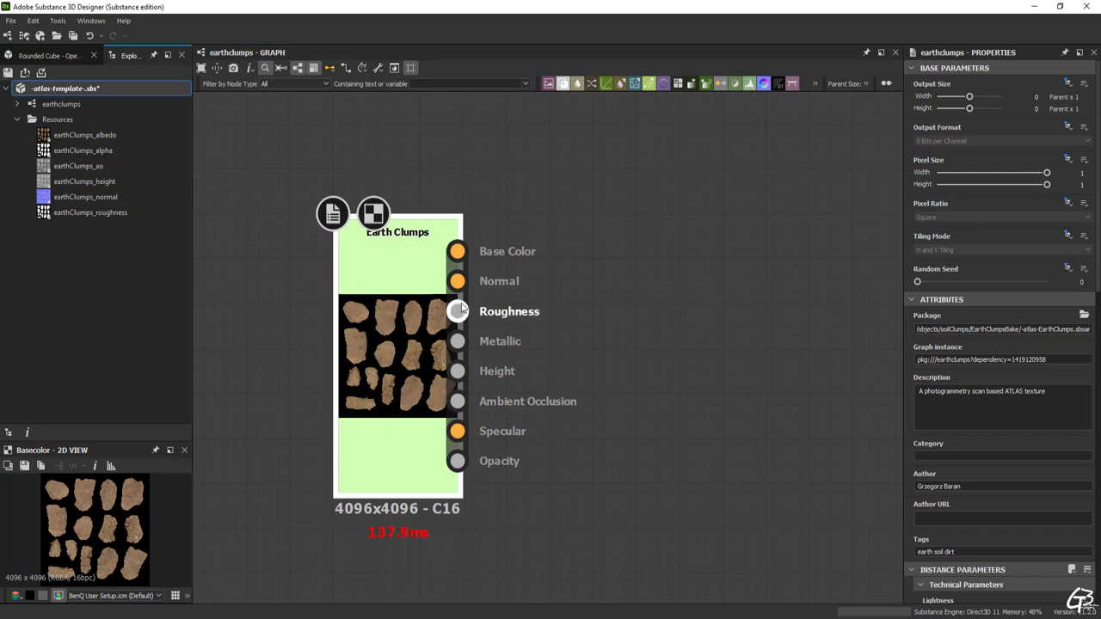
# - Preview the Earth Clumps instance's Roughness output and examine its Technical Parameters and Channels settings
pyautogui.scroll(-3, 462, 314)
pyautogui.scroll(3, 468, 346)
pyautogui.moveTo(469, 346); pyautogui.dragTo(426, 360, button='middle')
pyautogui.scroll(-10, 1003, 442)
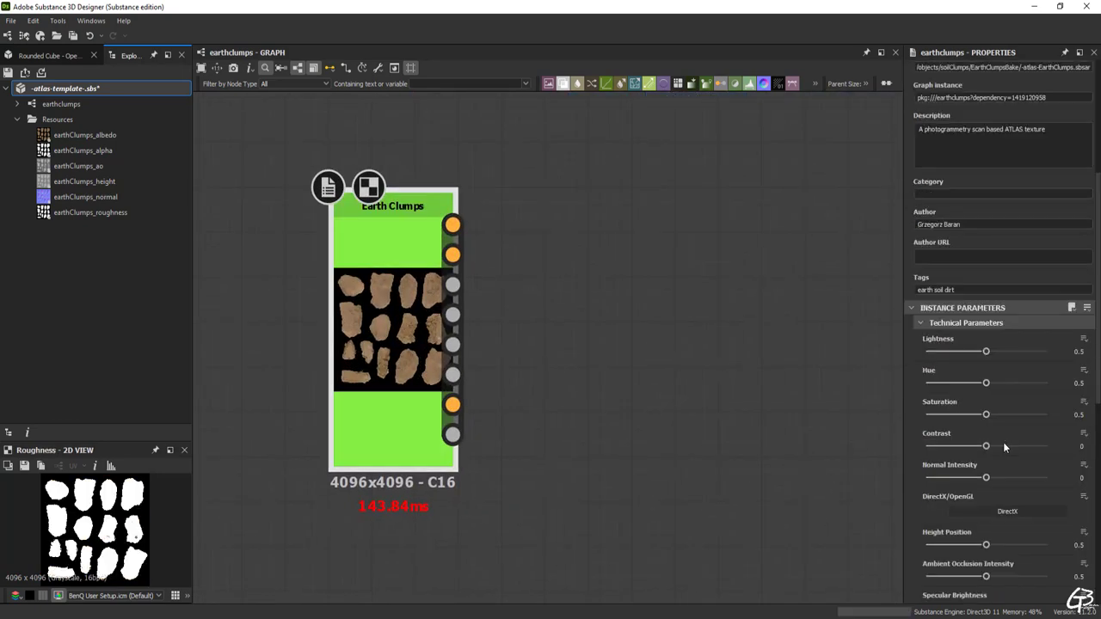
pyautogui.scroll(-5, 1003, 441)
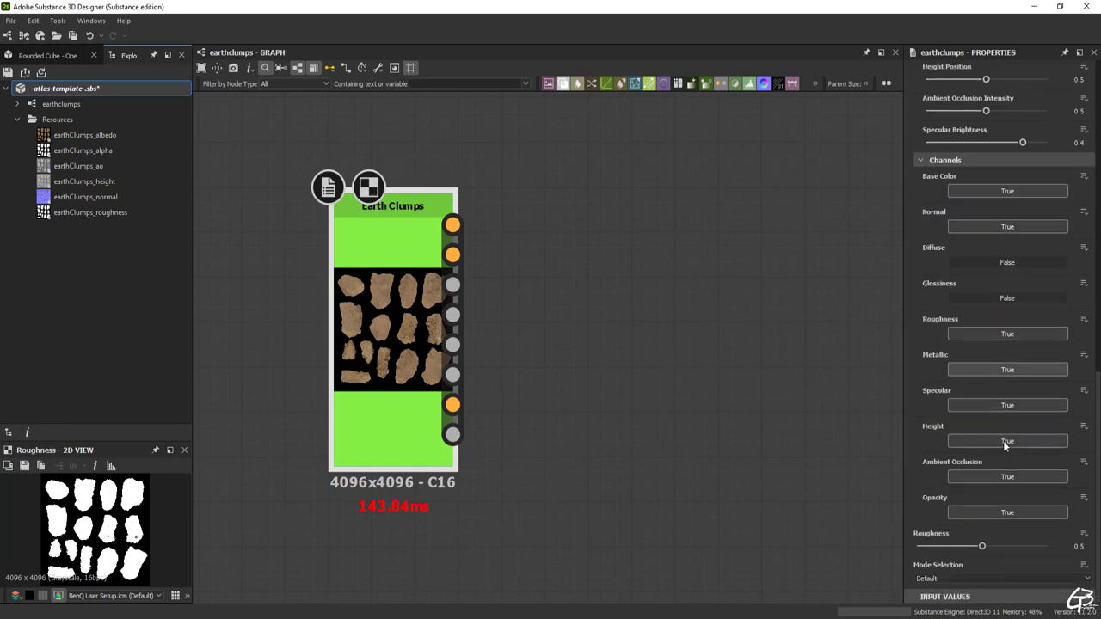
pyautogui.scroll(5, 999, 517)
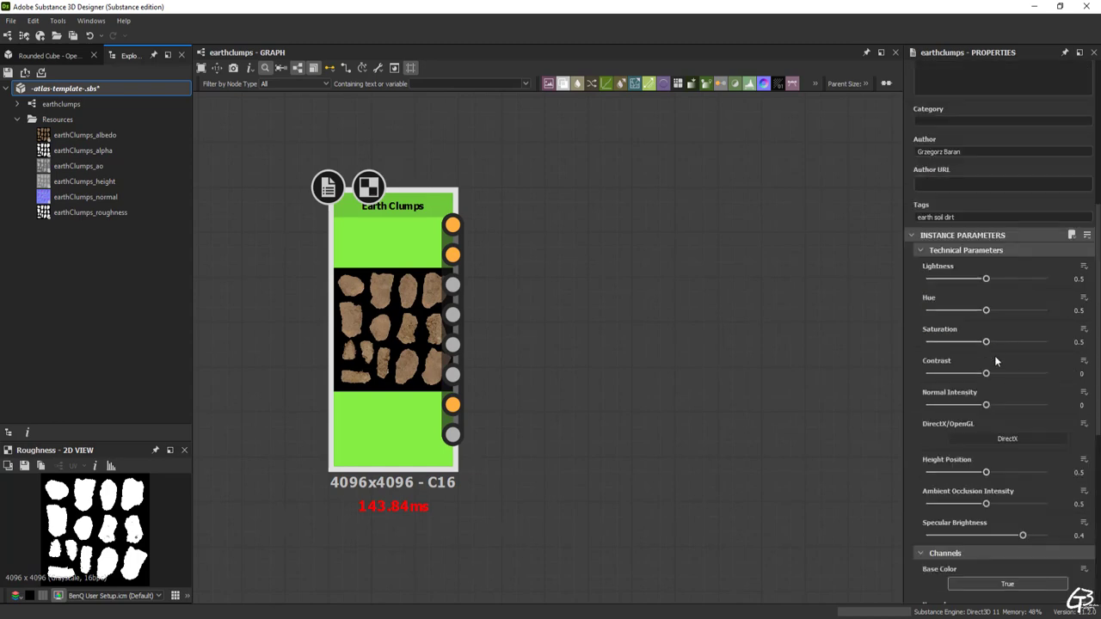
pyautogui.scroll(3, 1003, 396)
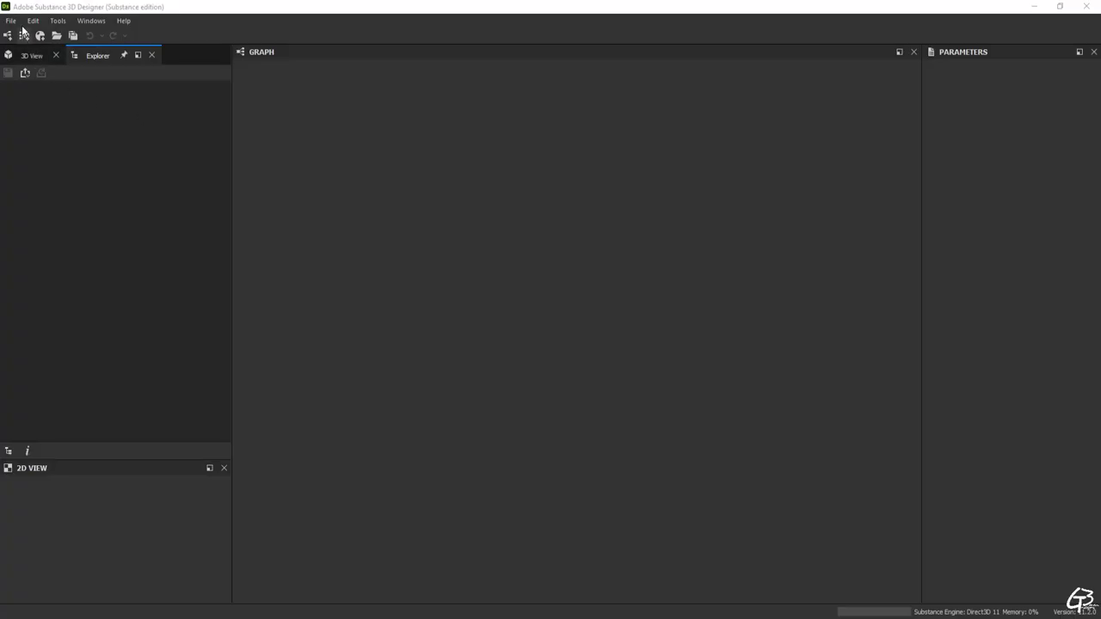
# - Create a new 4096 px Substance graph from the Metallic Roughness template with the default name Substance_graph
pyautogui.click(10, 21)
pyautogui.moveTo(26, 37)
pyautogui.click(171, 37)
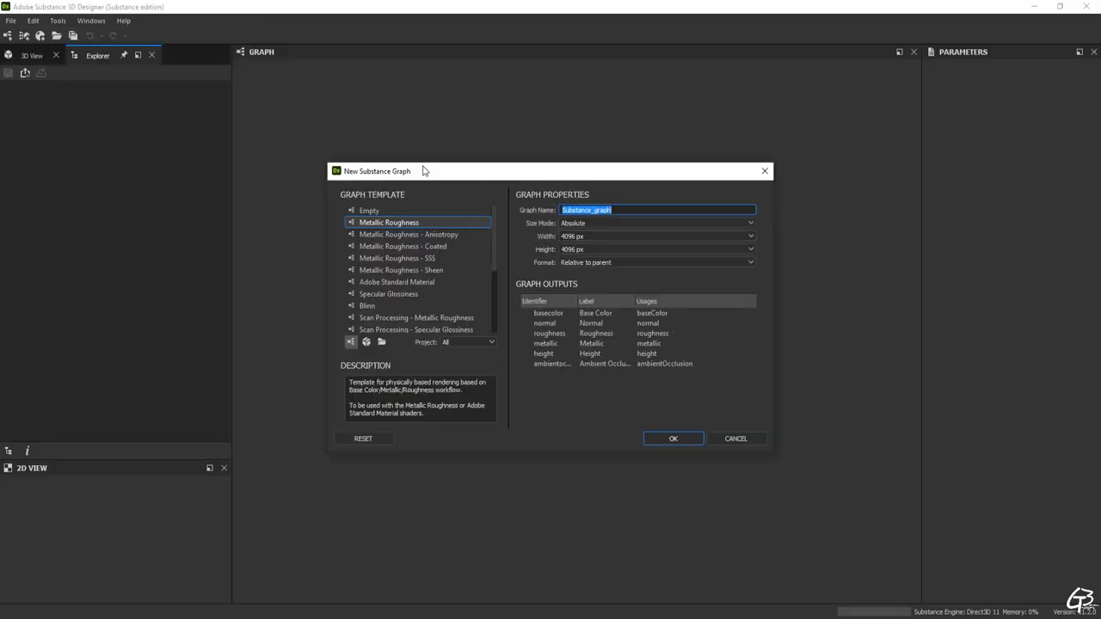
pyautogui.click(674, 439)
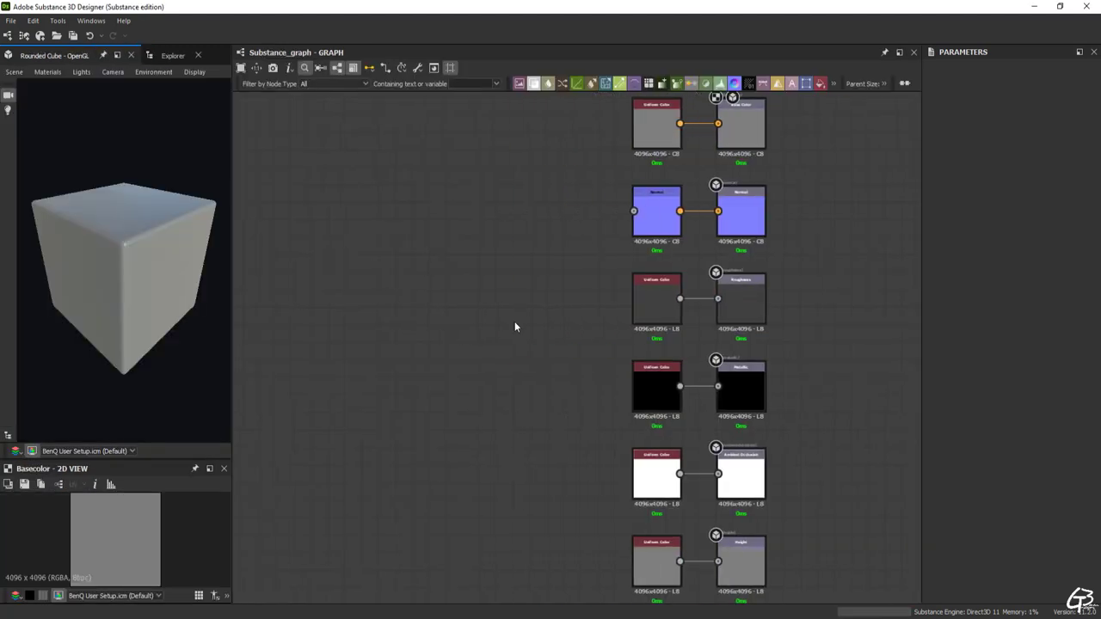
pyautogui.scroll(-1, 501, 322)
pyautogui.moveTo(501, 321); pyautogui.dragTo(551, 319, button='middle')
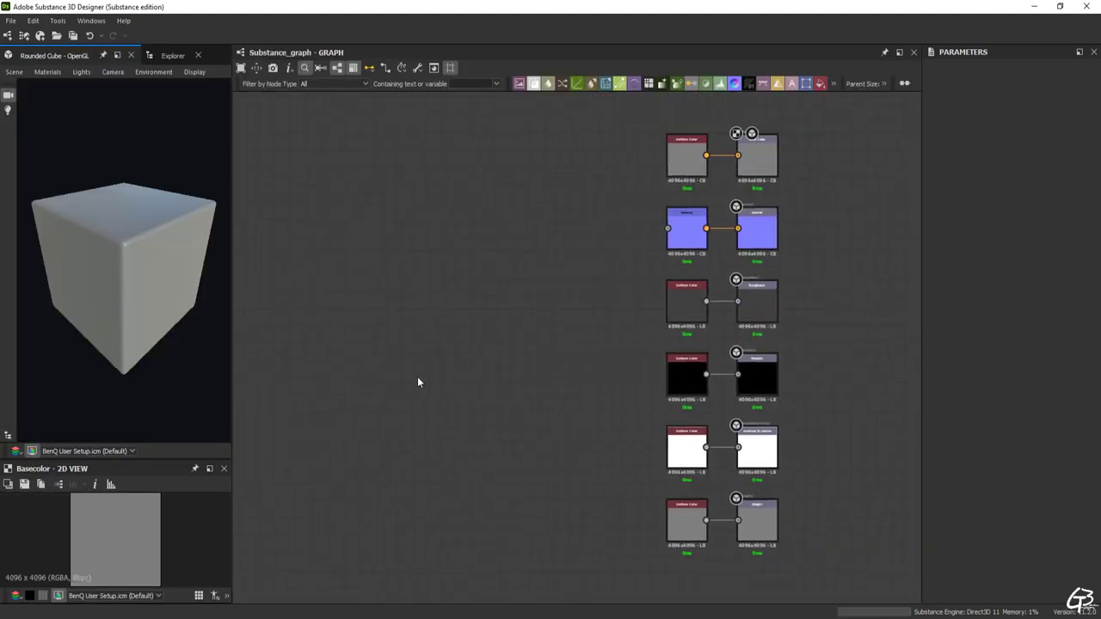
# - Place -atlas-EarthClumps.sbsar from the EarthClumpsBake folder in the new graph, in the empty area beside the material nodes
pyautogui.hotkey('alt', 'Tab')
pyautogui.click(679, 449)
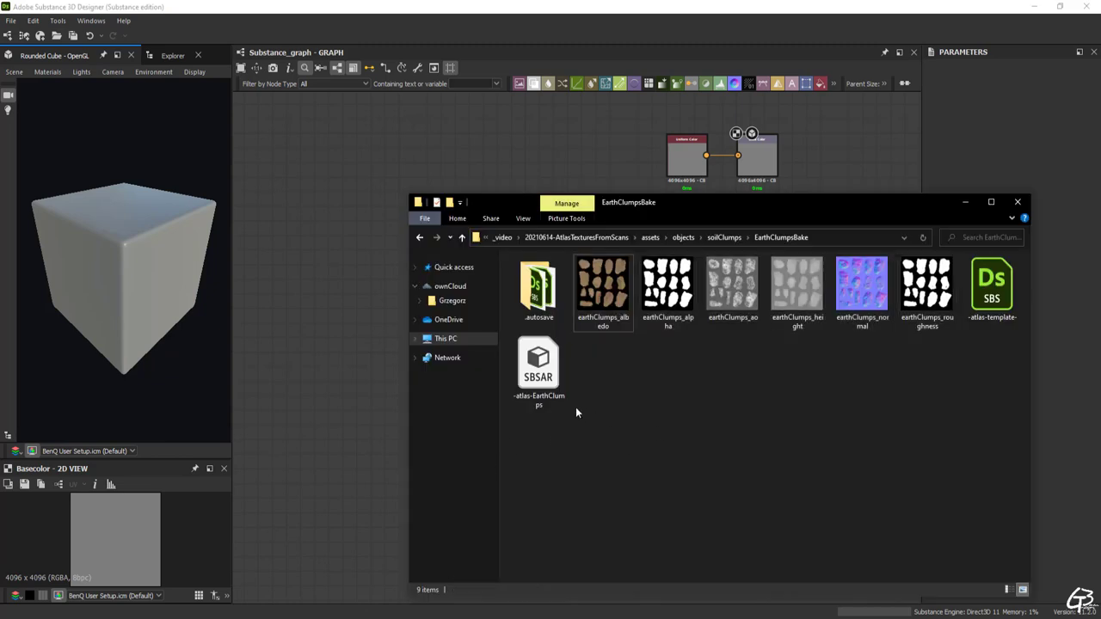
pyautogui.moveTo(528, 388); pyautogui.dragTo(337, 398)
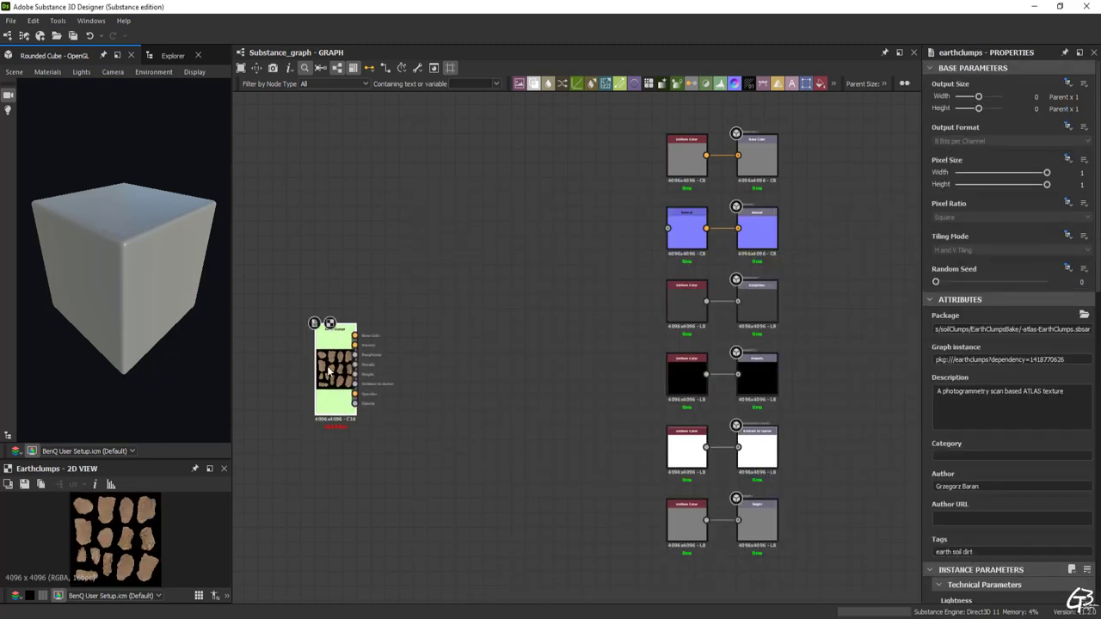
pyautogui.scroll(5, 329, 369)
pyautogui.scroll(-4, 338, 379)
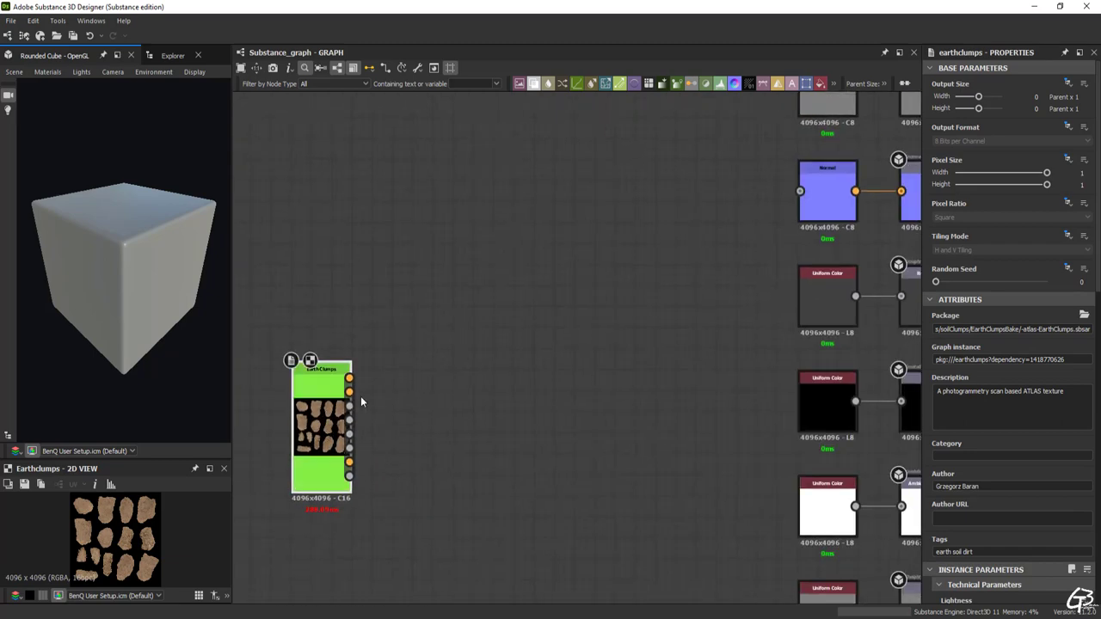
# - Import the six earthClumps PNG maps from the EarthClumpsBake folder into the graph as bitmap nodes
pyautogui.hotkey('alt', 'Tab')
pyautogui.moveTo(588, 336); pyautogui.dragTo(915, 283)
pyautogui.moveTo(613, 297); pyautogui.dragTo(310, 226)
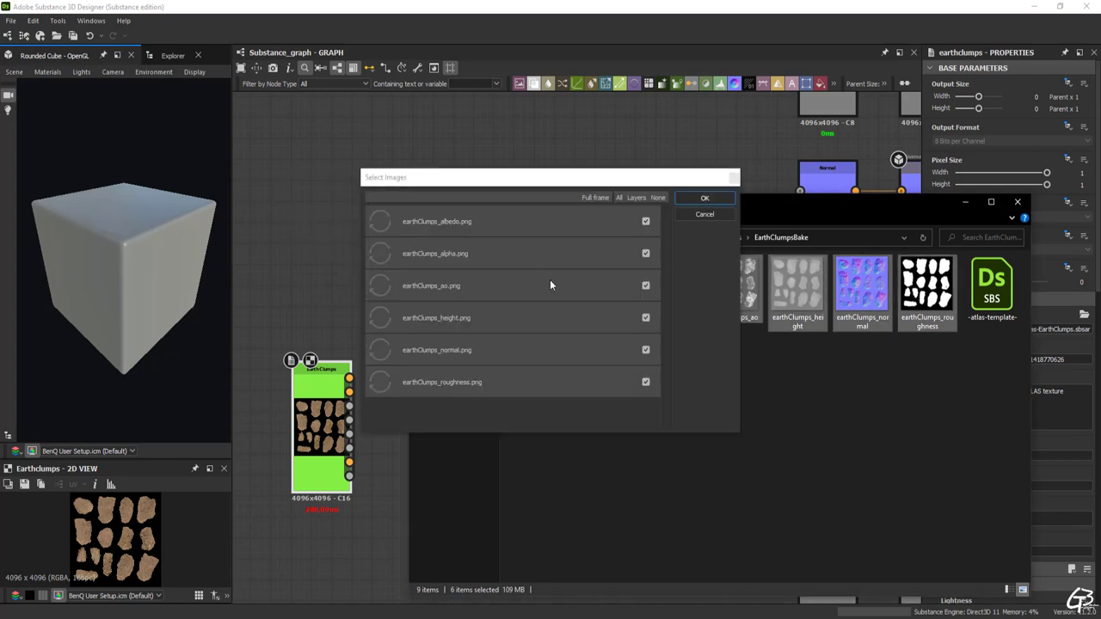
pyautogui.press('Return')
pyautogui.moveTo(353, 495); pyautogui.dragTo(296, 357)
pyautogui.moveTo(296, 357); pyautogui.dragTo(364, 417, button='middle')
# - Cascade the six bitmap nodes diagonally above the Earth Clumps node
pyautogui.click(413, 258)
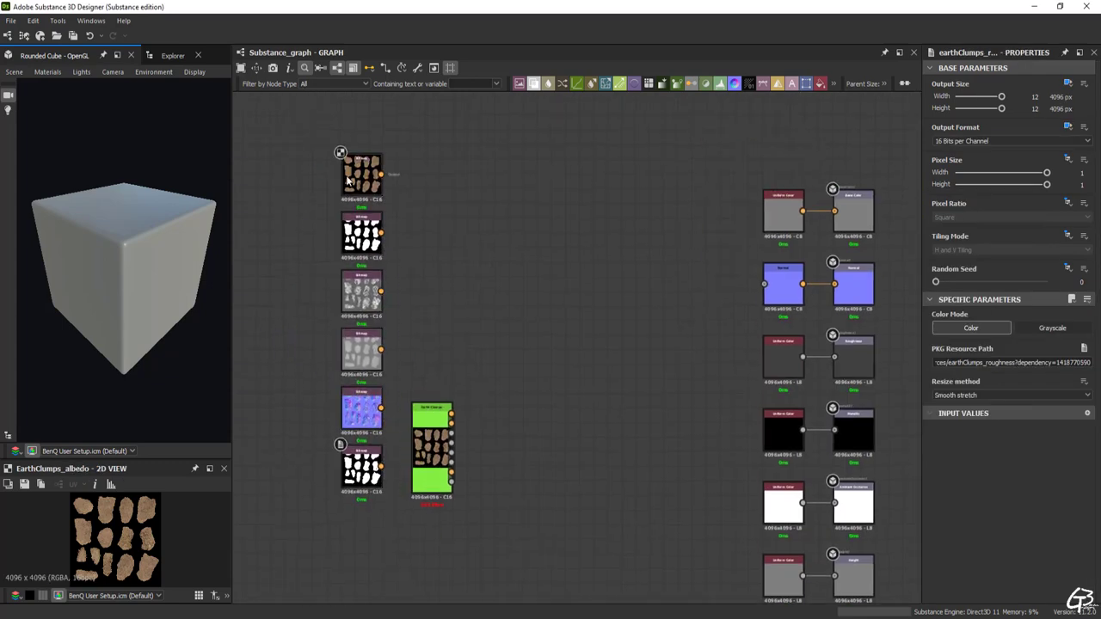
pyautogui.moveTo(356, 465); pyautogui.dragTo(425, 323)
pyautogui.scroll(1, 445, 210)
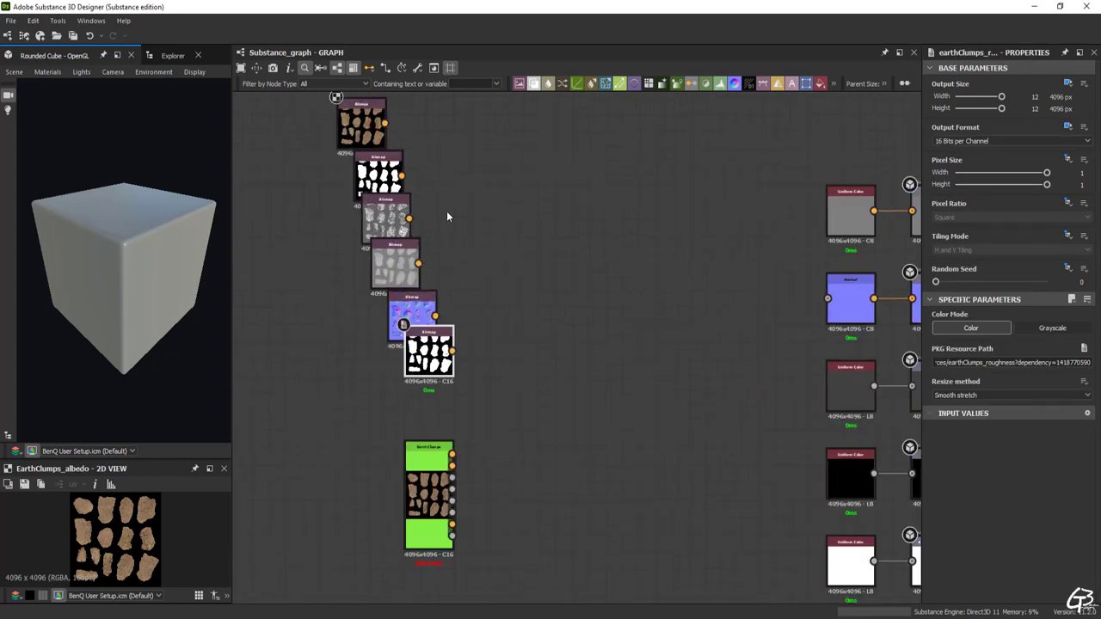
# - Add an Atlas Scatter node in the empty area between the bitmap nodes and the material nodes
pyautogui.moveTo(445, 215); pyautogui.dragTo(421, 254, button='middle')
pyautogui.scroll(1, 407, 224)
pyautogui.moveTo(611, 323); pyautogui.dragTo(577, 281, button='middle')
pyautogui.press('space')
pyautogui.write('atlas')
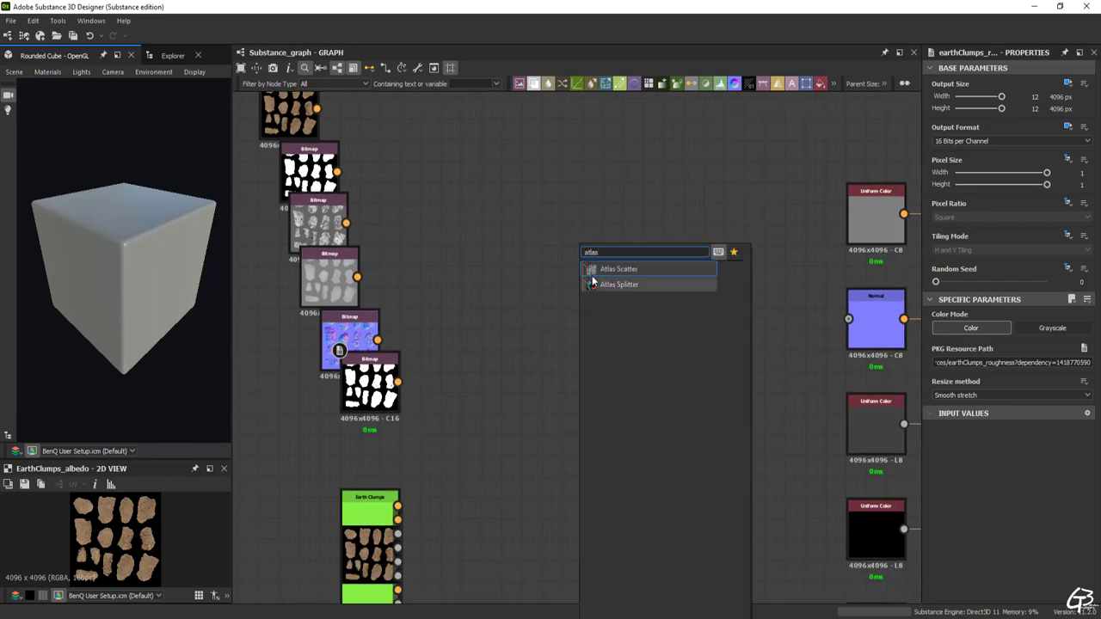
pyautogui.click(613, 269)
pyautogui.scroll(1, 575, 254)
pyautogui.scroll(2, 575, 258)
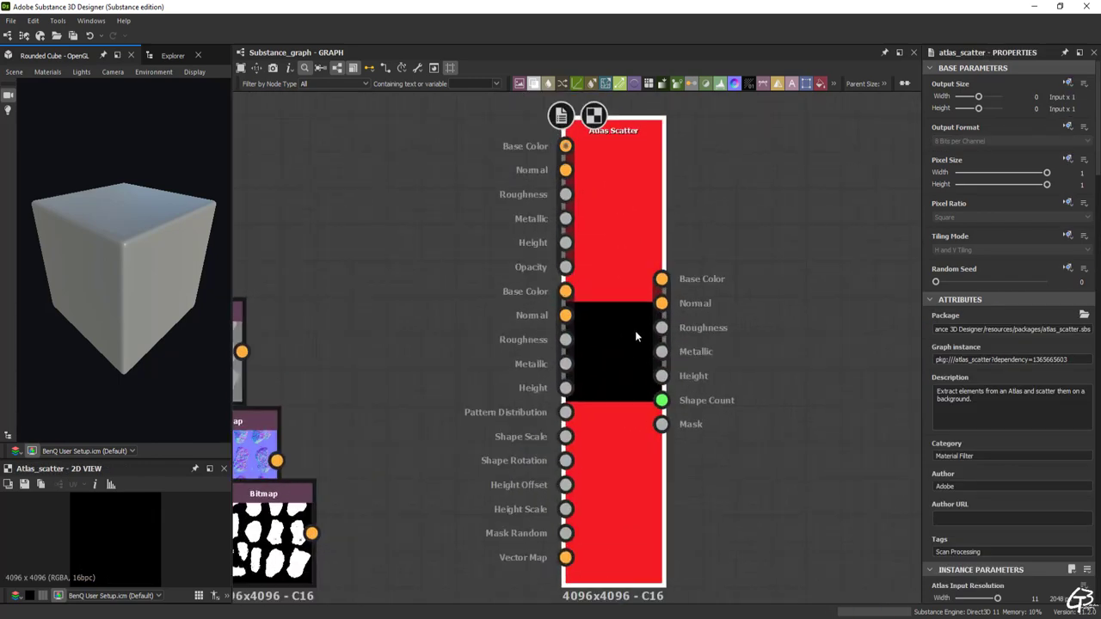
pyautogui.moveTo(635, 330)
pyautogui.mouseDown(button='middle')
pyautogui.moveTo(661, 325)
pyautogui.moveTo(649, 315)
pyautogui.mouseUp(button='middle')
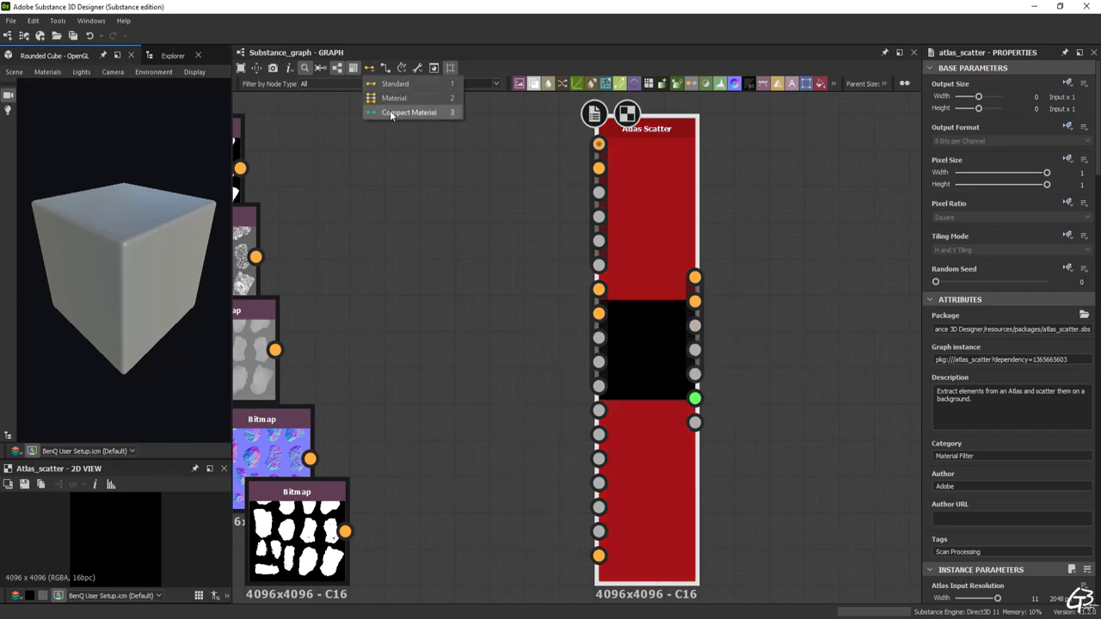
# - Switch the link creation mode to Compact Material and back to Standard to compare the Atlas Scatter's connectors
pyautogui.click(405, 113)
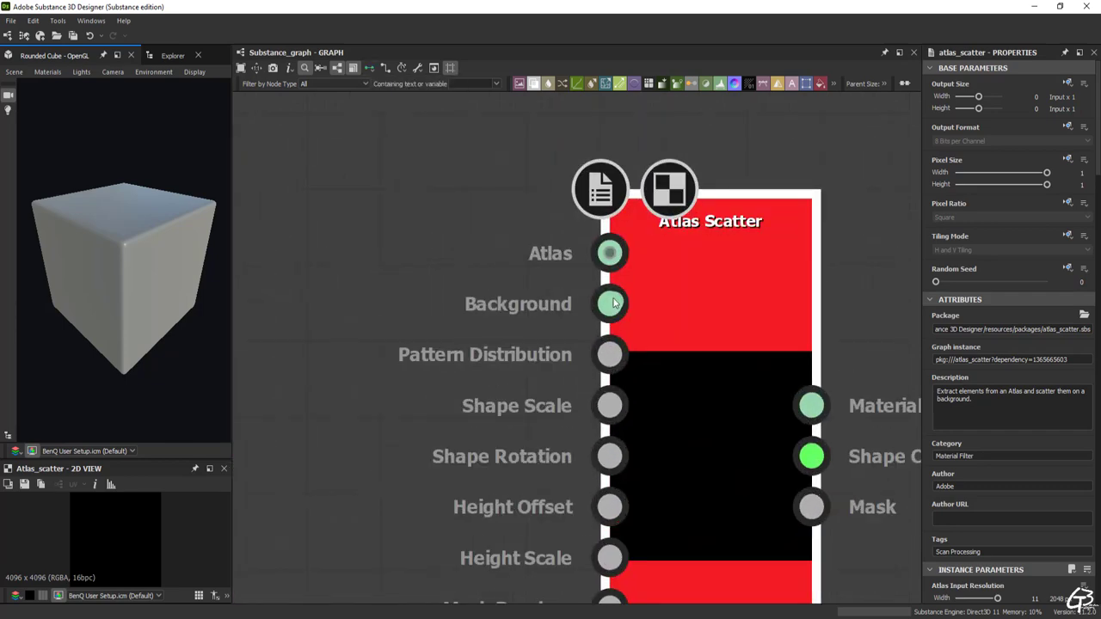
pyautogui.moveTo(549, 311); pyautogui.dragTo(495, 282, button='middle')
pyautogui.moveTo(681, 413); pyautogui.dragTo(722, 315, button='middle')
pyautogui.scroll(-3, 658, 300)
pyautogui.moveTo(658, 300); pyautogui.dragTo(524, 305, button='middle')
pyautogui.click(370, 71)
pyautogui.click(388, 84)
pyautogui.moveTo(482, 93); pyautogui.dragTo(468, 167, button='middle')
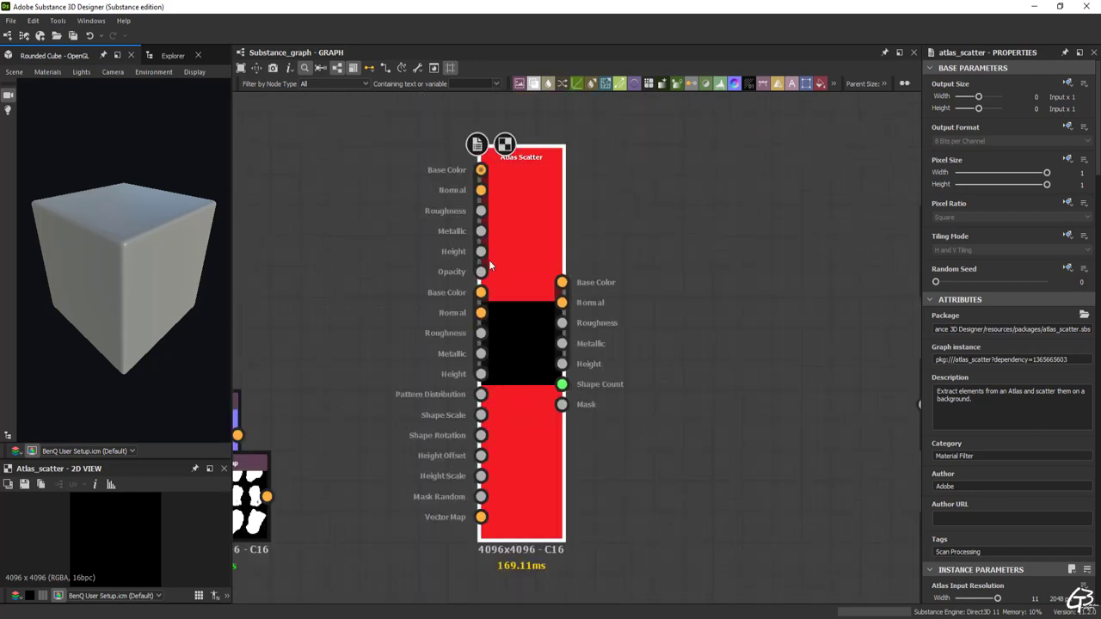
# - In Compact Material link mode, duplicate the Atlas Scatter and link the original's Material output to the copy's Background input
pyautogui.click(379, 97)
pyautogui.moveTo(486, 352); pyautogui.dragTo(468, 336)
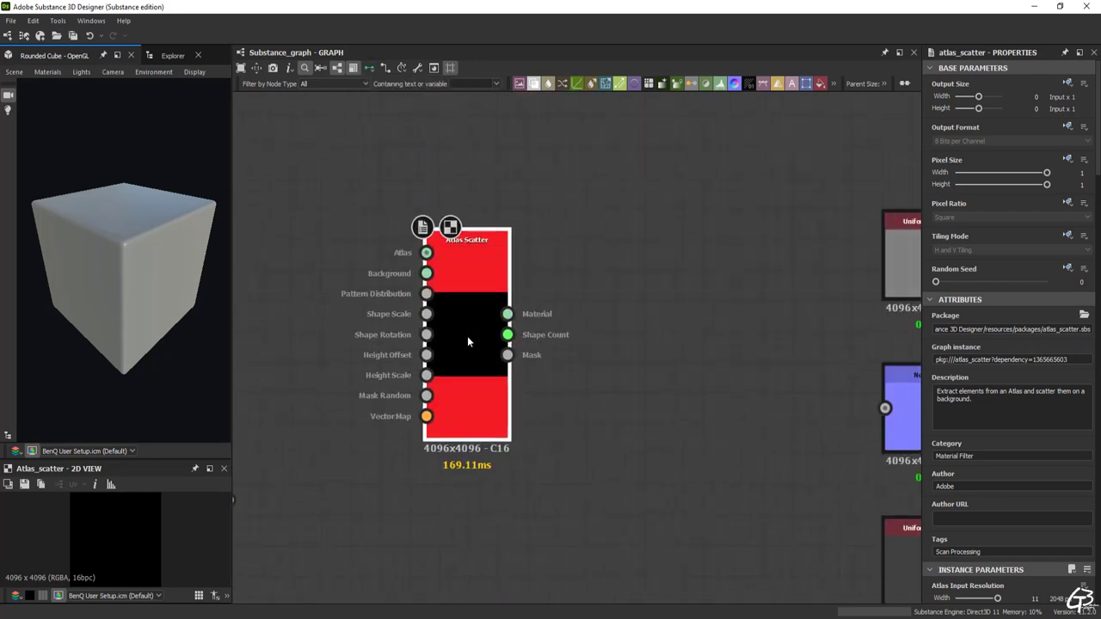
pyautogui.hotkey('ctrl', 'd')
pyautogui.moveTo(574, 352); pyautogui.dragTo(620, 346)
pyautogui.click(619, 344)
pyautogui.moveTo(507, 314); pyautogui.dragTo(591, 286)
pyautogui.scroll(2, 628, 348)
pyautogui.moveTo(641, 327); pyautogui.dragTo(625, 408)
pyautogui.moveTo(671, 480); pyautogui.dragTo(627, 363, button='middle')
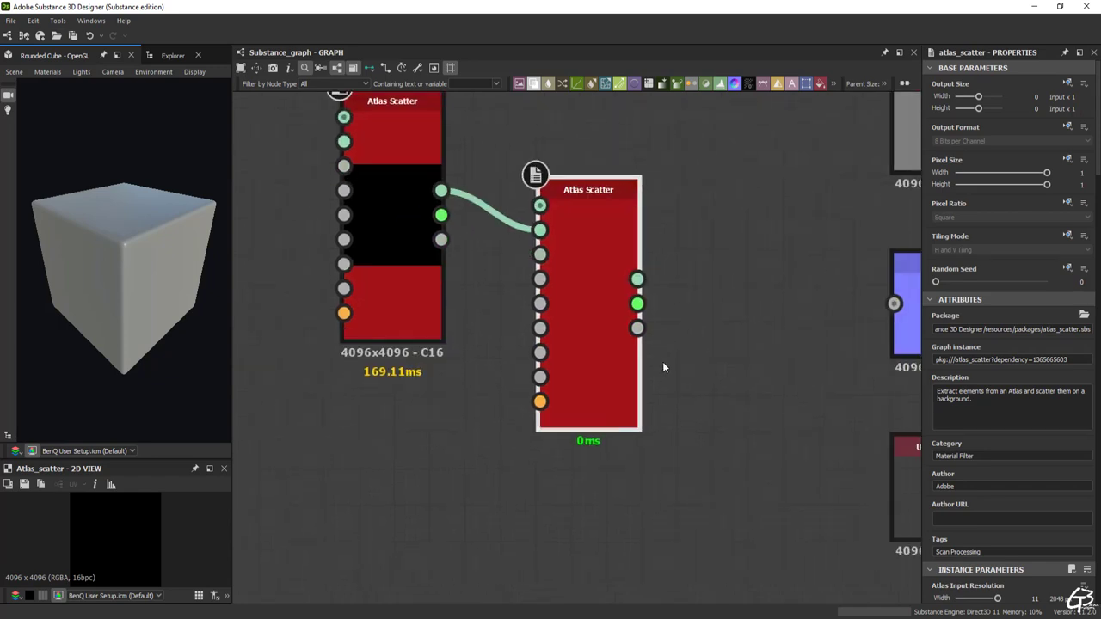
# - Chain a third Atlas Scatter through its Background input and delete both duplicated nodes
pyautogui.hotkey('ctrl', 'd')
pyautogui.moveTo(590, 342); pyautogui.dragTo(768, 336)
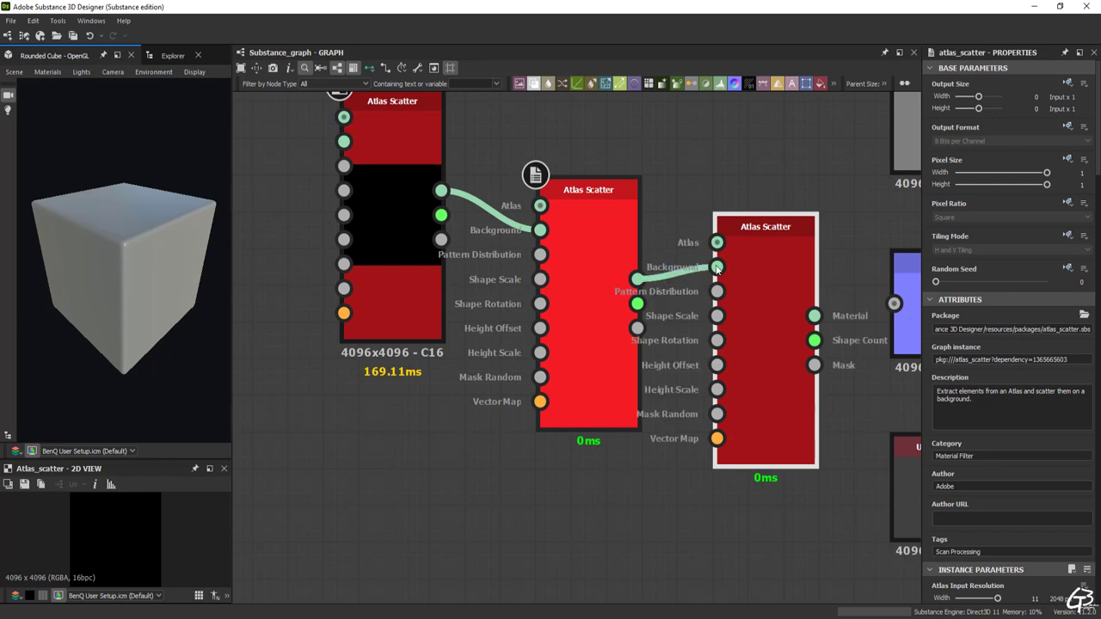
pyautogui.moveTo(722, 285); pyautogui.dragTo(724, 320)
pyautogui.scroll(-2, 521, 311)
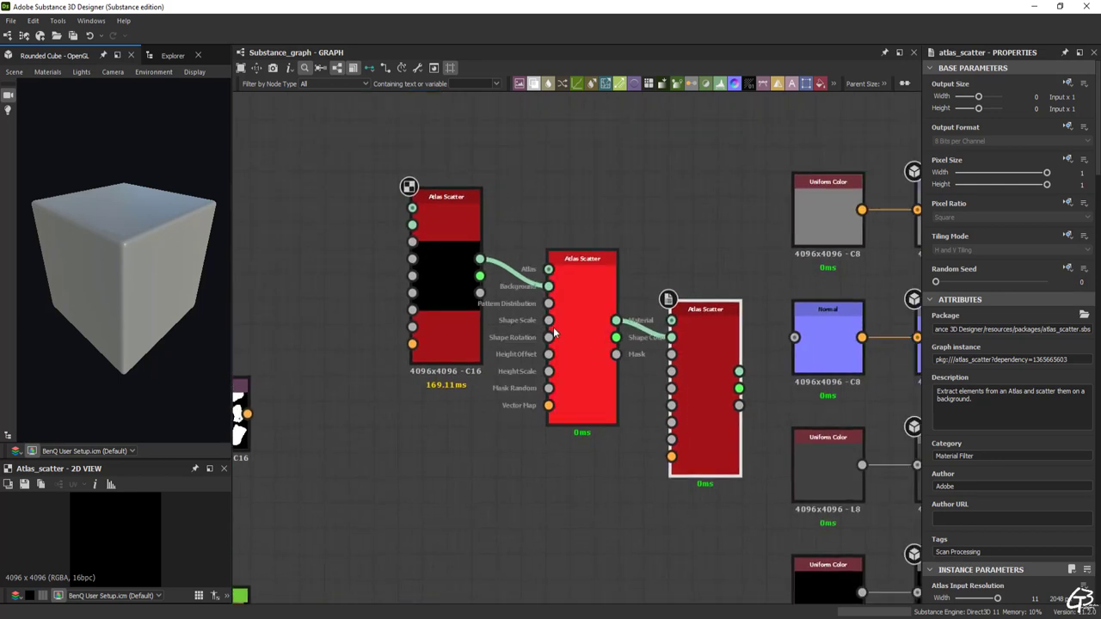
pyautogui.press('Delete')
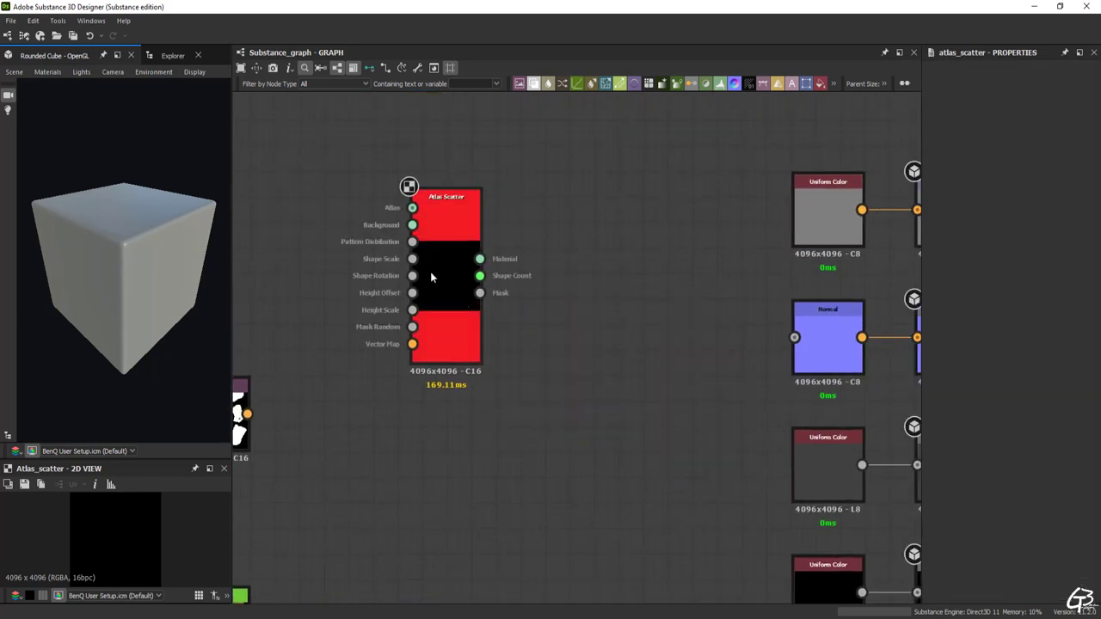
# - Reposition the remaining Atlas Scatter node beside the cascaded bitmap nodes
pyautogui.moveTo(431, 271); pyautogui.dragTo(444, 408)
pyautogui.moveTo(494, 384); pyautogui.dragTo(627, 330, button='middle')
pyautogui.scroll(-1, 627, 329)
pyautogui.moveTo(585, 335); pyautogui.dragTo(568, 300)
pyautogui.scroll(-1, 542, 314)
pyautogui.moveTo(533, 309); pyautogui.dragTo(565, 354, button='middle')
pyautogui.moveTo(602, 305); pyautogui.dragTo(605, 302)
pyautogui.scroll(3, 626, 344)
pyautogui.scroll(3, 124, 531)
pyautogui.scroll(-4, 124, 530)
pyautogui.scroll(-2, 550, 309)
pyautogui.moveTo(529, 348); pyautogui.dragTo(577, 346, button='middle')
pyautogui.click(531, 331)
pyautogui.scroll(2, 577, 346)
pyautogui.press('Delete')
pyautogui.moveTo(505, 288); pyautogui.dragTo(555, 357, button='middle')
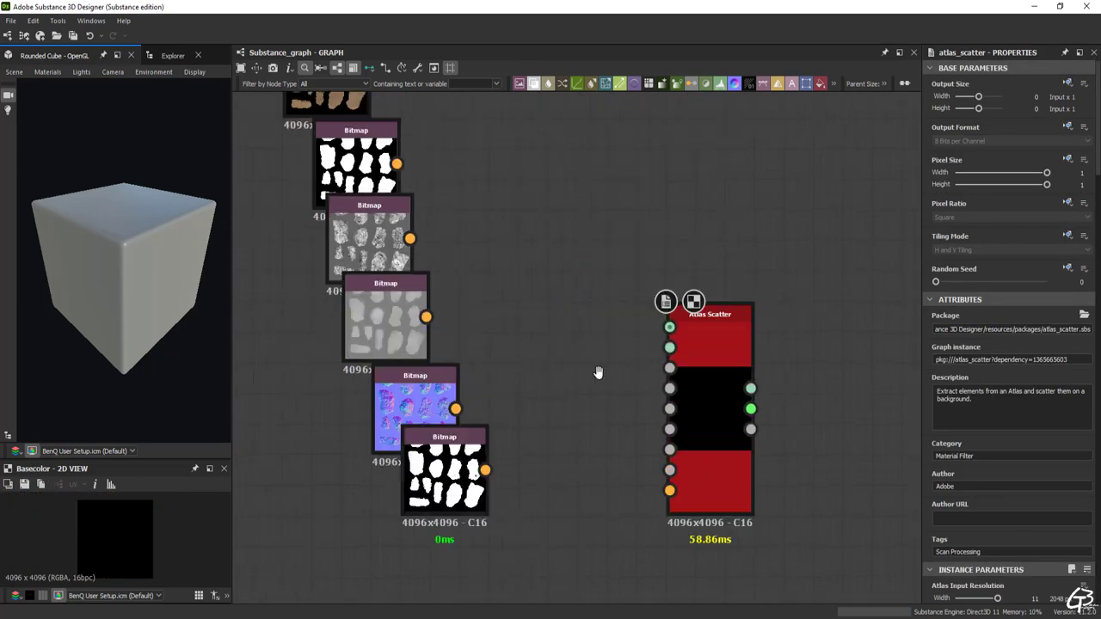
# - Set the color mode of the alpha, AO, height and roughness bitmaps to Grayscale and preview them
pyautogui.scroll(-1, 555, 357)
pyautogui.click(392, 202)
pyautogui.click(1046, 331)
pyautogui.click(465, 457)
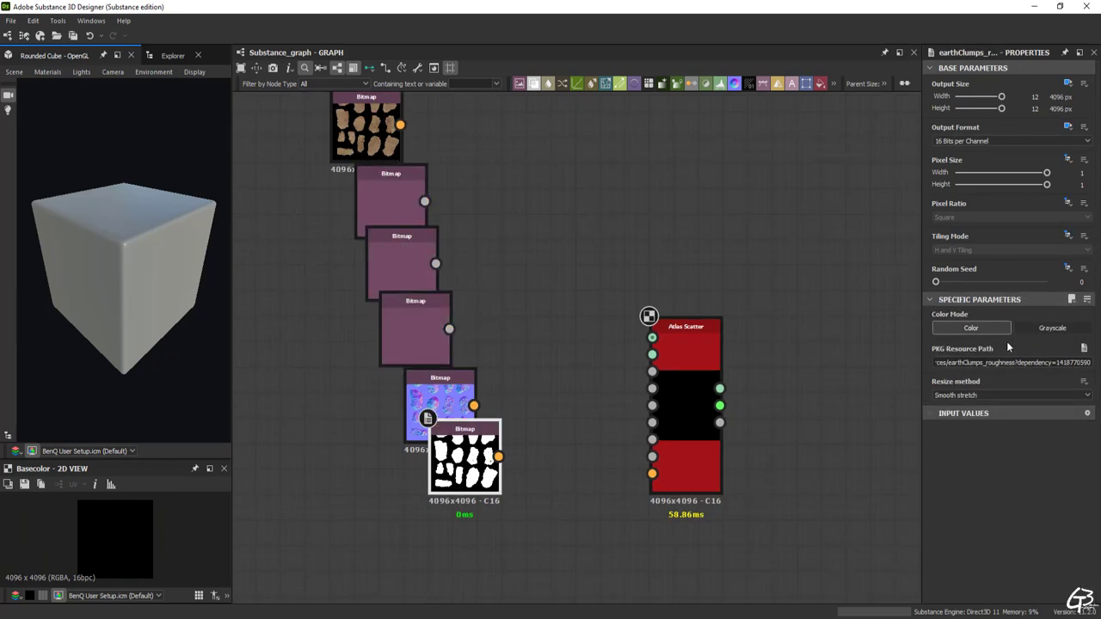
pyautogui.click(1043, 330)
pyautogui.moveTo(398, 125); pyautogui.dragTo(382, 145, button='middle')
pyautogui.doubleClick(376, 222)
pyautogui.doubleClick(386, 283)
pyautogui.doubleClick(406, 350)
pyautogui.doubleClick(448, 475)
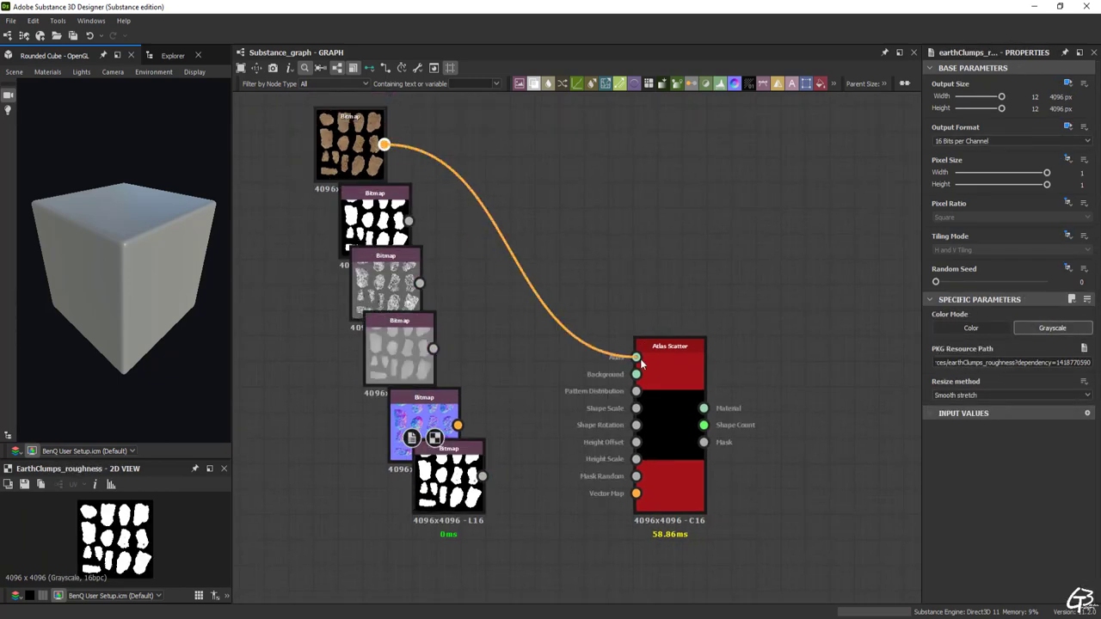
# - Switch link creation to Standard and connect the albedo bitmap to the Atlas Scatter's atlas Base Color input
pyautogui.moveTo(641, 361); pyautogui.dragTo(641, 362)
pyautogui.press('Escape')
pyautogui.click(645, 416)
pyautogui.click(370, 68)
pyautogui.click(386, 87)
pyautogui.scroll(2, 448, 178)
pyautogui.moveTo(448, 178); pyautogui.dragTo(473, 234, button='middle')
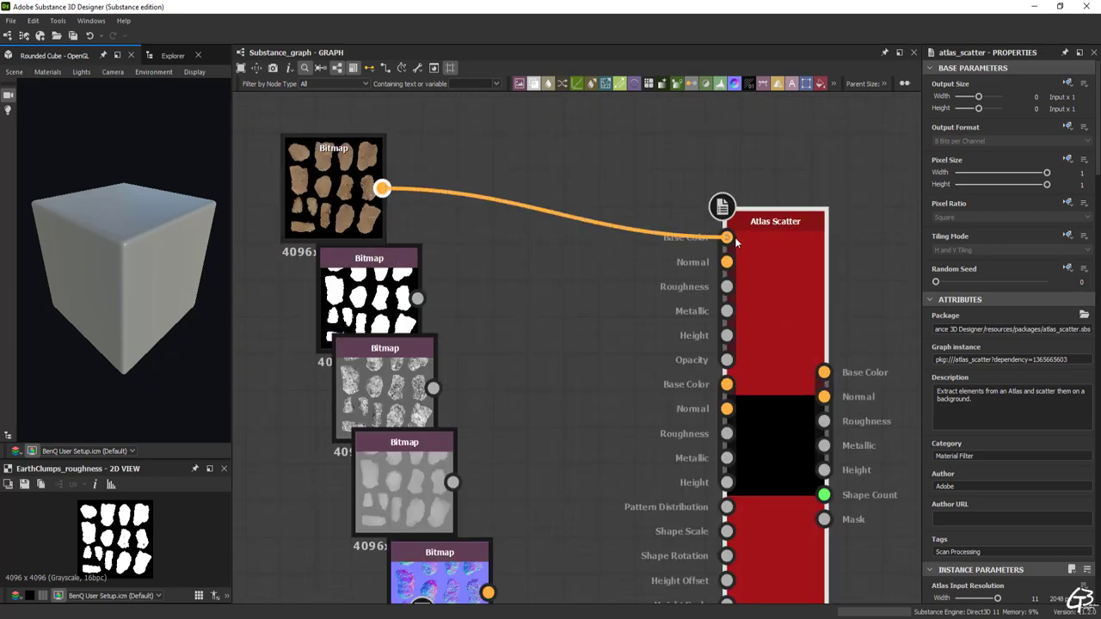
# - Connect the alpha bitmap to the Atlas Scatter's Opacity input and the height bitmap to its atlas Height input
pyautogui.moveTo(417, 298); pyautogui.dragTo(725, 358)
pyautogui.moveTo(664, 368); pyautogui.dragTo(636, 276, button='middle')
pyautogui.moveTo(406, 296); pyautogui.dragTo(525, 301)
pyautogui.press('Escape')
pyautogui.moveTo(425, 390); pyautogui.dragTo(698, 243)
pyautogui.moveTo(532, 400); pyautogui.dragTo(526, 314, button='middle')
# - Connect the normal and roughness bitmaps to the Atlas Scatter's atlas Normal and Roughness inputs and preview the scatter
pyautogui.moveTo(684, 176); pyautogui.dragTo(571, 278)
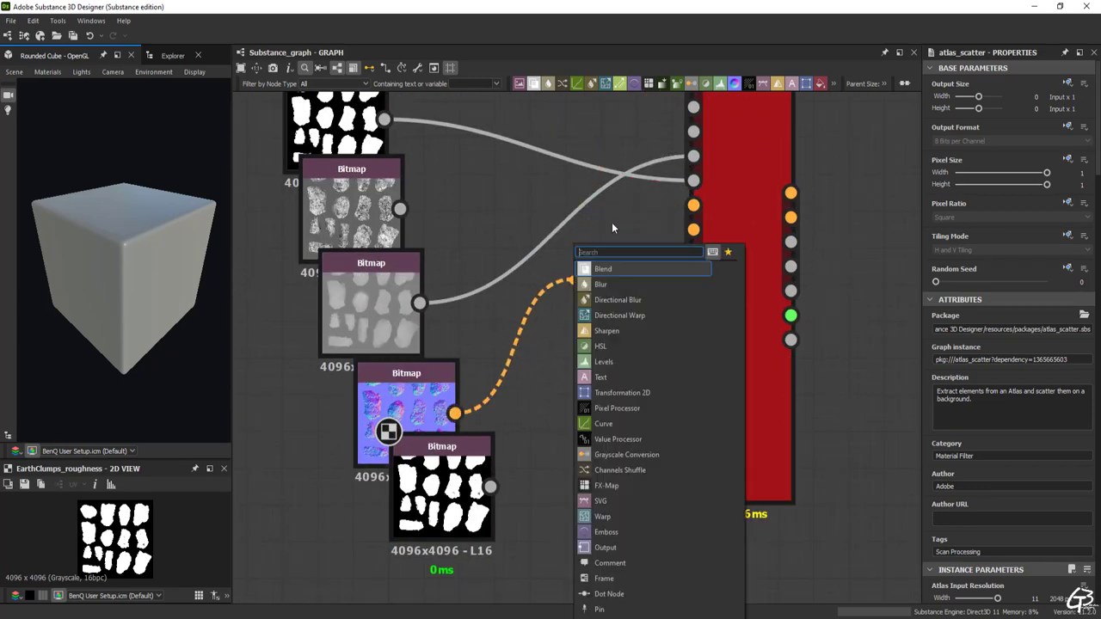
pyautogui.press('Escape')
pyautogui.moveTo(607, 179); pyautogui.dragTo(582, 280, button='middle')
pyautogui.moveTo(430, 514); pyautogui.dragTo(668, 182)
pyautogui.moveTo(602, 361); pyautogui.dragTo(601, 314, button='middle')
pyautogui.moveTo(464, 539); pyautogui.dragTo(668, 160)
pyautogui.scroll(-2, 426, 446)
pyautogui.doubleClick(626, 353)
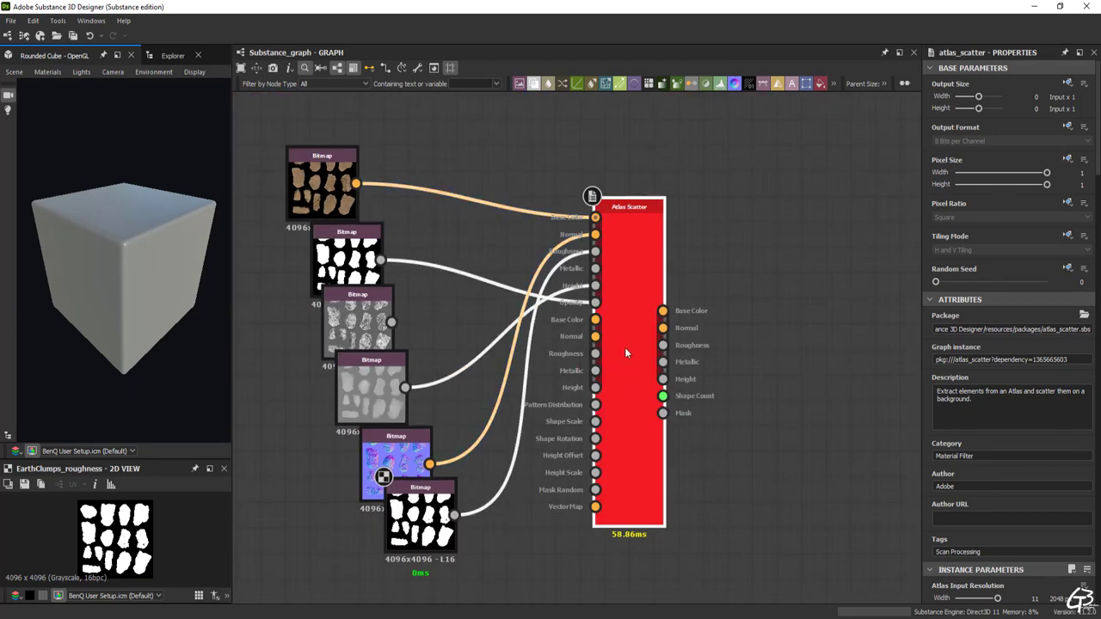
# - Move the six bitmap nodes together farther away from the Atlas Scatter node
pyautogui.scroll(5, 112, 553)
pyautogui.scroll(-2, 568, 312)
pyautogui.moveTo(360, 180); pyautogui.dragTo(512, 486)
pyautogui.moveTo(466, 451); pyautogui.dragTo(396, 363)
pyautogui.moveTo(465, 383); pyautogui.dragTo(472, 431, button='middle')
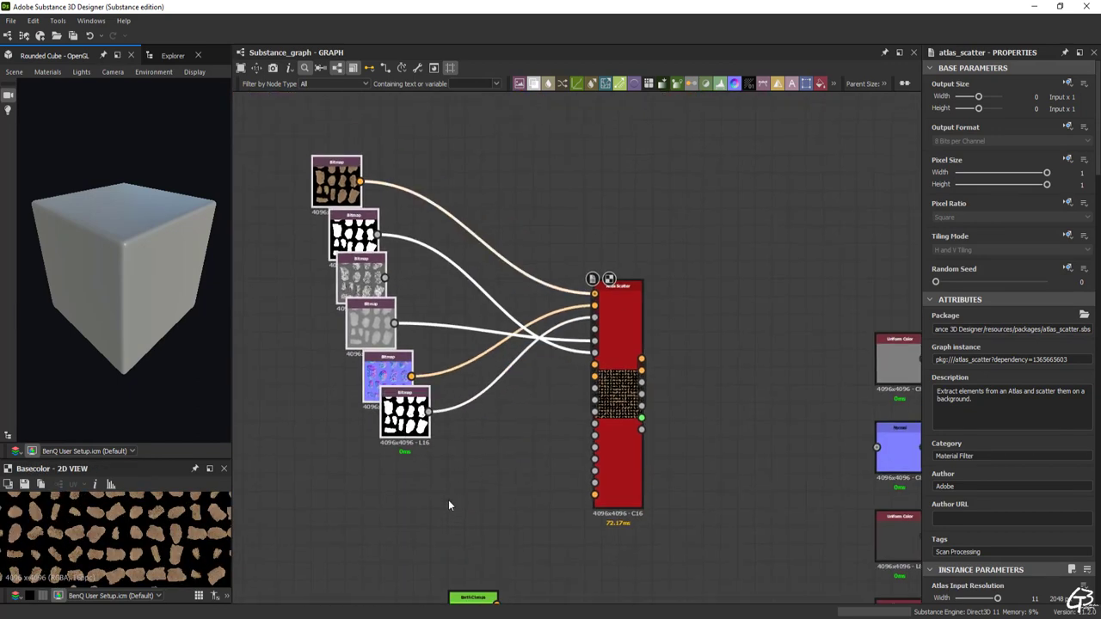
pyautogui.moveTo(468, 477); pyautogui.dragTo(462, 420, button='middle')
pyautogui.moveTo(469, 551); pyautogui.dragTo(398, 474)
pyautogui.moveTo(541, 352); pyautogui.dragTo(566, 379, button='middle')
# - Insert an HSL node between the albedo bitmap and the Atlas Scatter's atlas Base Color input
pyautogui.scroll(2, 532, 197)
pyautogui.moveTo(532, 196); pyautogui.dragTo(566, 208, button='middle')
pyautogui.press('space')
pyautogui.write('shu')
pyautogui.press('BackSpace')
pyautogui.write('sl')
pyautogui.press('Return')
pyautogui.moveTo(542, 197); pyautogui.dragTo(517, 196)
pyautogui.moveTo(348, 157); pyautogui.dragTo(502, 182)
pyautogui.moveTo(570, 183); pyautogui.dragTo(685, 318)
pyautogui.moveTo(535, 179); pyautogui.dragTo(535, 205)
# - Try an HSL lightness of 0.66 on the albedo, inspect it in an enlarged 2D view, and lower the lightness again
pyautogui.moveTo(991, 392); pyautogui.dragTo(1009, 391)
pyautogui.moveTo(151, 462); pyautogui.dragTo(152, 327)
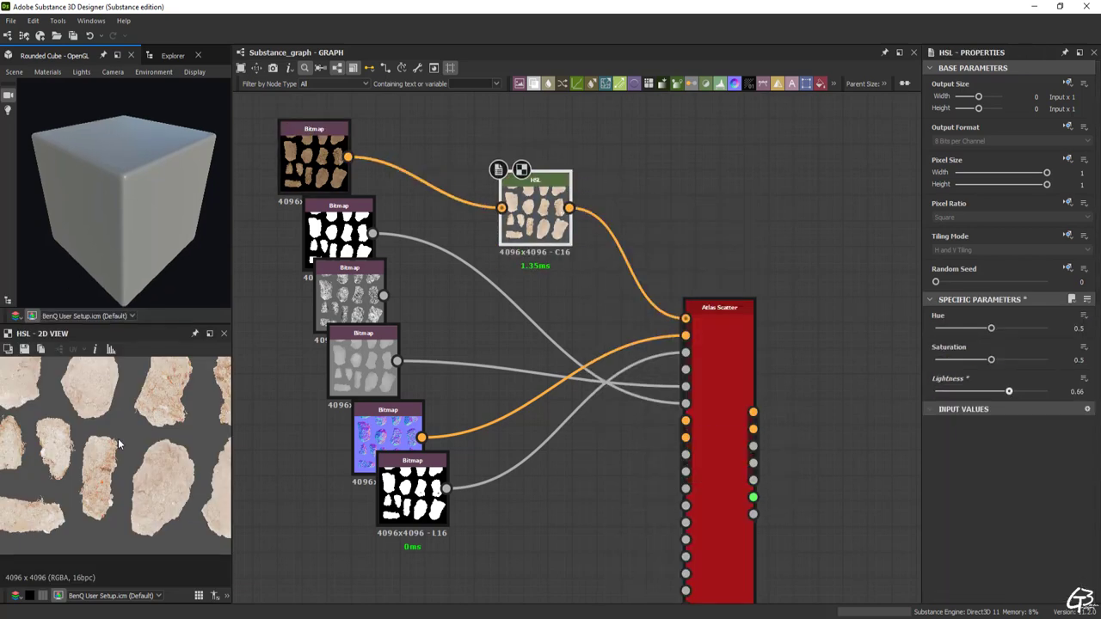
pyautogui.moveTo(269, 455); pyautogui.dragTo(240, 424, button='middle')
pyautogui.moveTo(995, 392); pyautogui.dragTo(992, 392)
# - Add an intensity adjustment node beside the bitmap nodes and lower its value
pyautogui.moveTo(550, 366); pyautogui.dragTo(545, 396, button='middle')
pyautogui.moveTo(420, 409); pyautogui.dragTo(432, 358, button='middle')
pyautogui.moveTo(384, 370); pyautogui.dragTo(384, 344)
pyautogui.press('space')
pyautogui.write('inte')
pyautogui.click(521, 284)
pyautogui.moveTo(991, 599); pyautogui.dragTo(956, 599)
pyautogui.moveTo(551, 361); pyautogui.dragTo(570, 345, button='middle')
# - Delete the intensity and HSL nodes and preview the Atlas Scatter node
pyautogui.press('BackSpace')
pyautogui.doubleClick(531, 147)
pyautogui.press('BackSpace')
pyautogui.moveTo(572, 302); pyautogui.dragTo(524, 279, button='middle')
pyautogui.scroll(-2, 524, 279)
pyautogui.moveTo(505, 423); pyautogui.dragTo(522, 427, button='middle')
pyautogui.doubleClick(641, 344)
# - Delete all six imported bitmap nodes from the graph
pyautogui.moveTo(304, 111); pyautogui.dragTo(492, 397)
pyautogui.moveTo(403, 223); pyautogui.dragTo(429, 217, button='middle')
pyautogui.press('Delete')
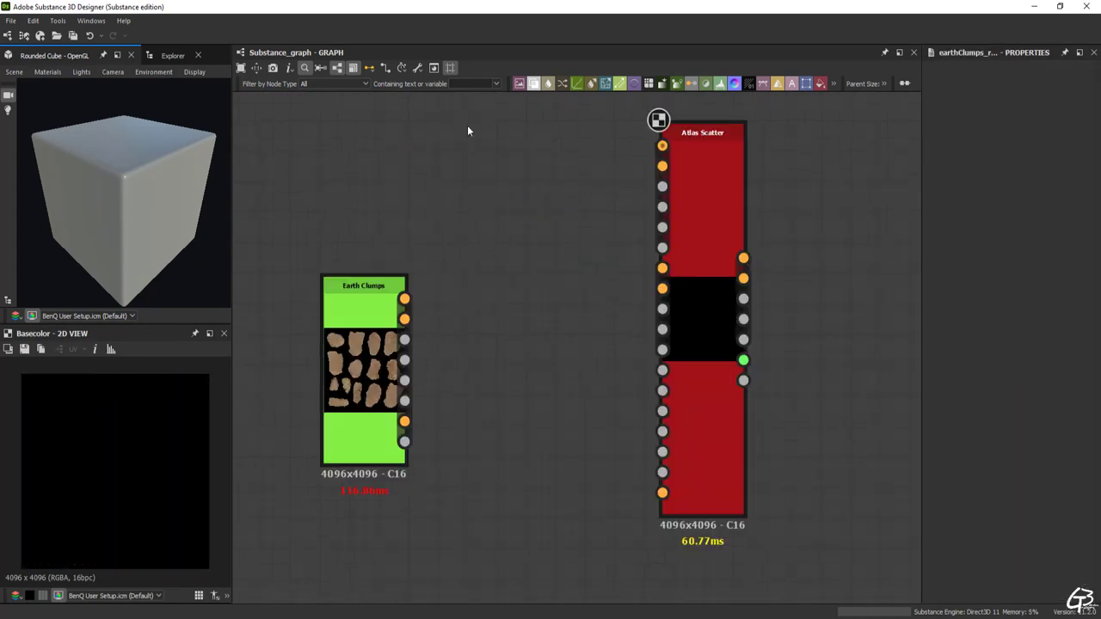
# - Switch link creation to Compact Material and link the Earth Clumps output to the Atlas Scatter's Atlas input
pyautogui.click(369, 69)
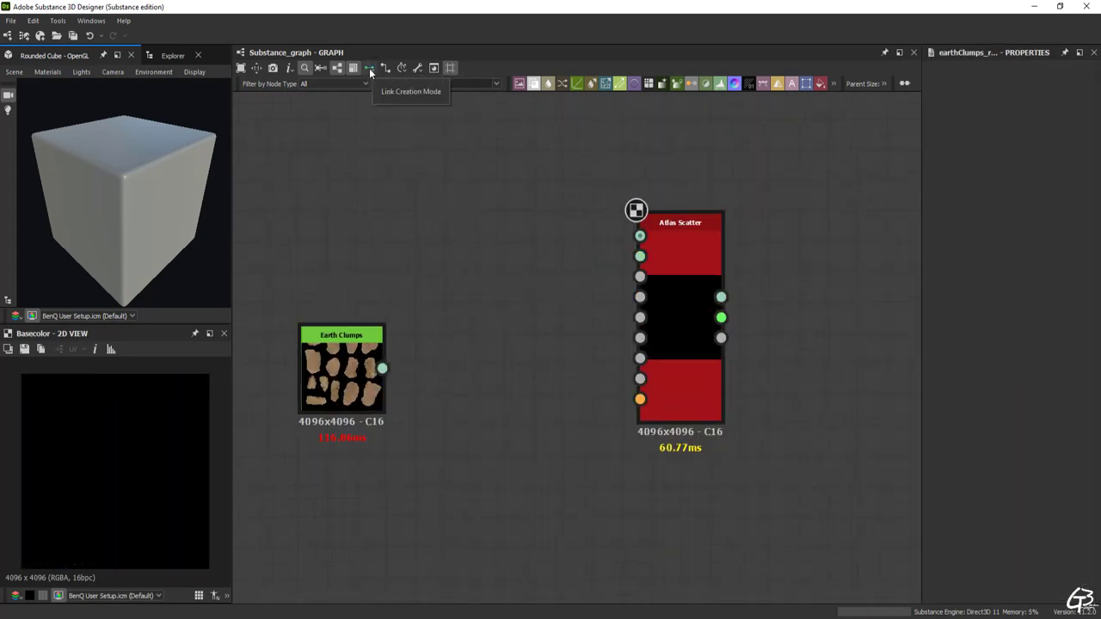
pyautogui.click(415, 112)
pyautogui.moveTo(382, 368); pyautogui.dragTo(639, 236)
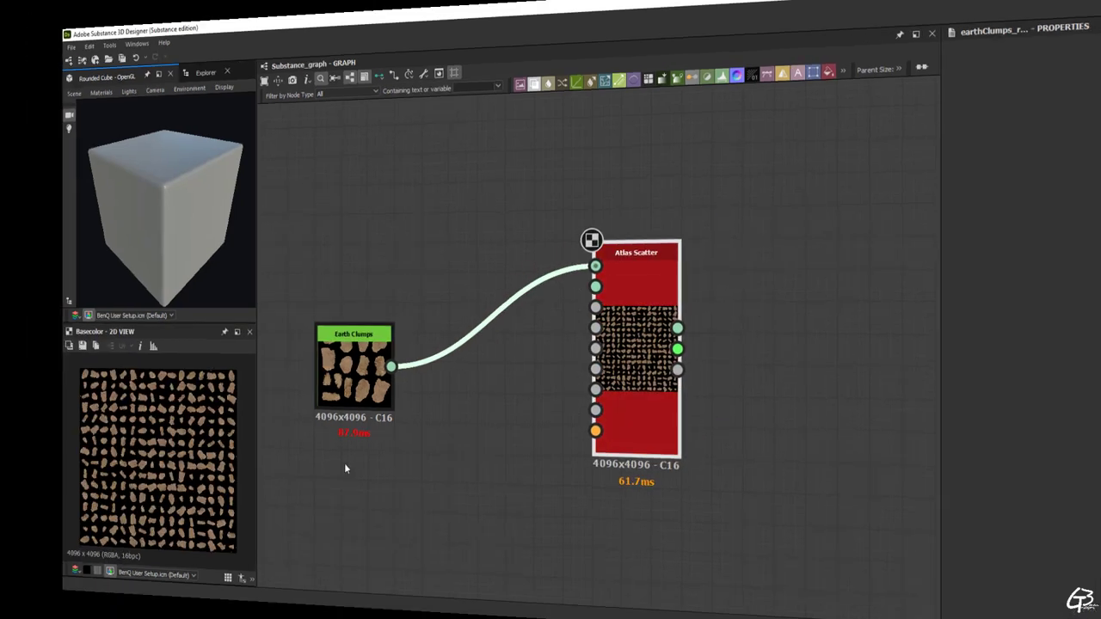
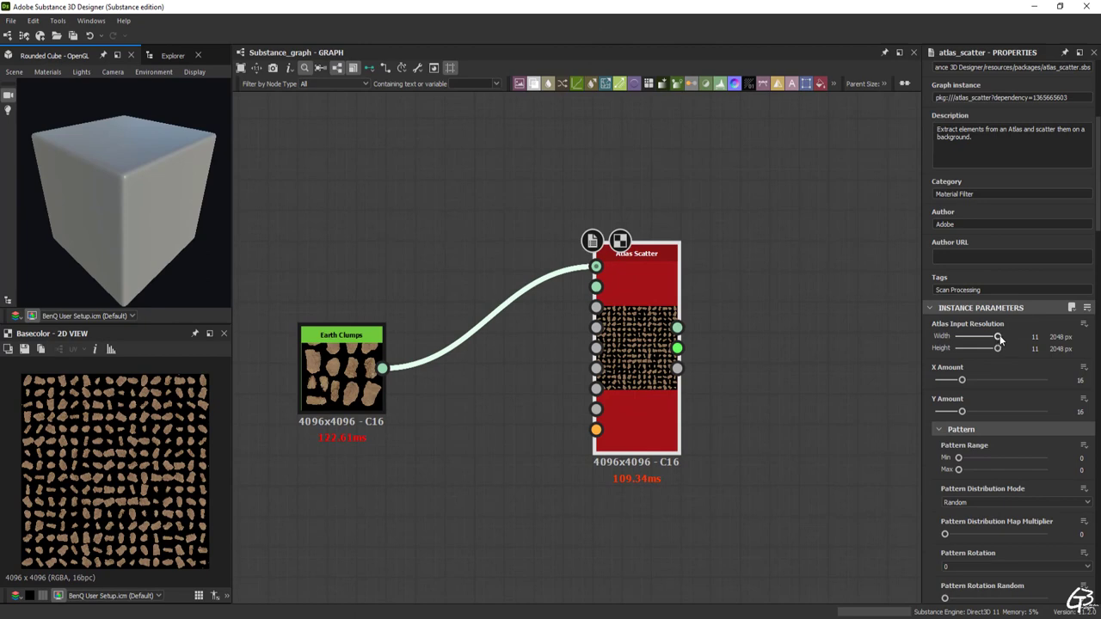
# - Set the Atlas Scatter's Atlas Input Resolution to 4096 px and its X Amount and Y Amount to 18
pyautogui.moveTo(997, 348); pyautogui.dragTo(1002, 348)
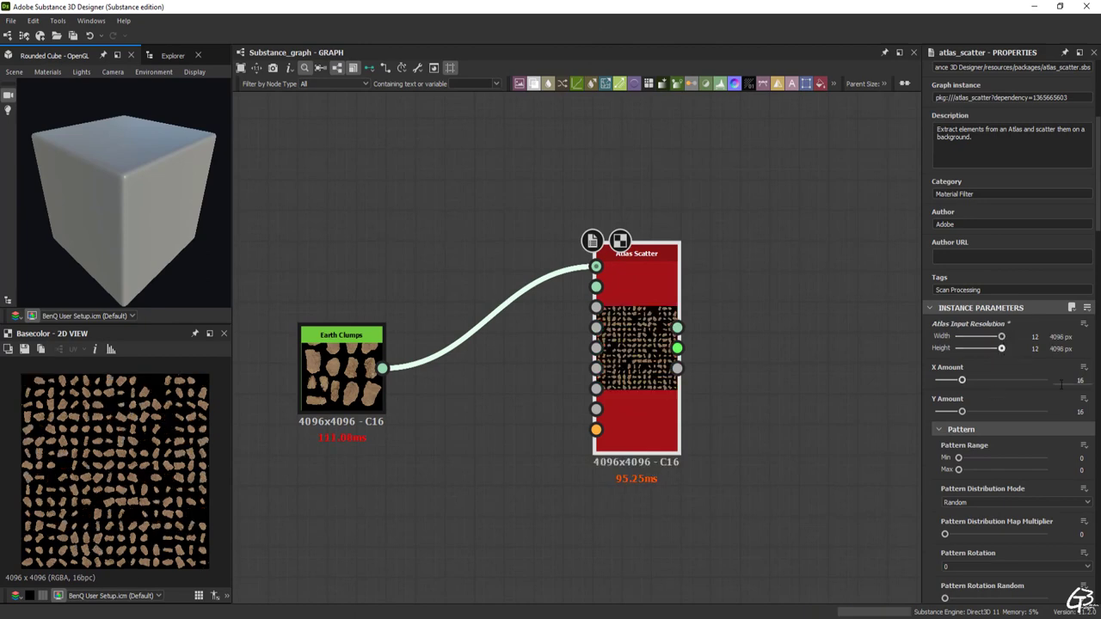
pyautogui.click(1081, 380)
pyautogui.write('18')
pyautogui.press('Return')
pyautogui.press('f')
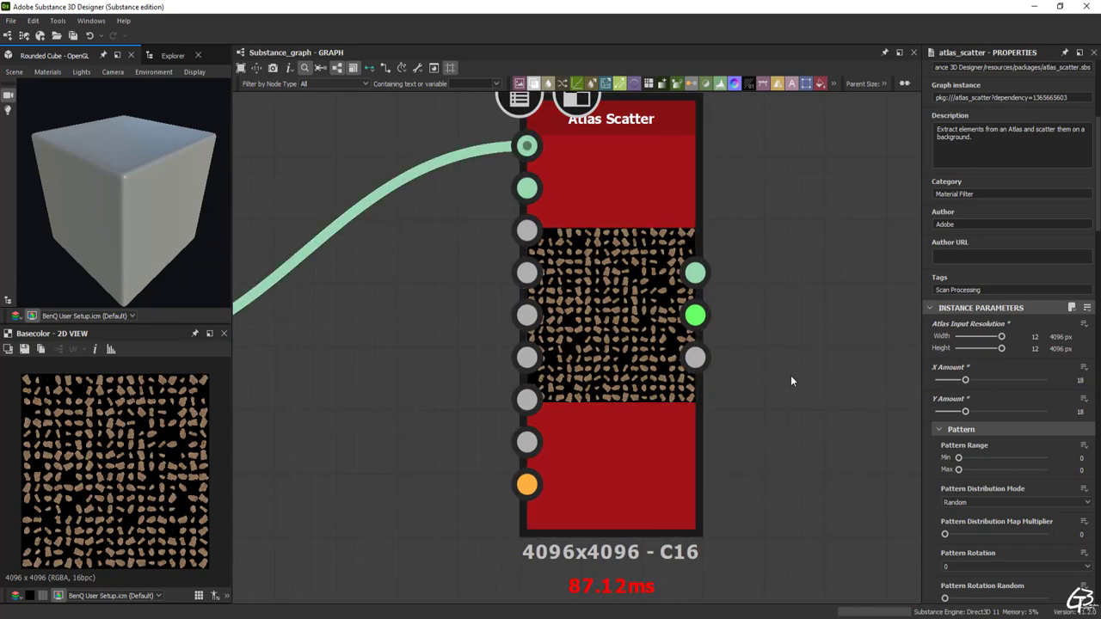
# - Enlarge the scattered clumps to cover the surface and link the scatter's material to the Base Color, Normal, Roughness, Metallic and Height outputs
pyautogui.scroll(-5, 983, 414)
pyautogui.moveTo(964, 479); pyautogui.dragTo(991, 480)
pyautogui.click(611, 319)
pyautogui.scroll(3, 115, 471)
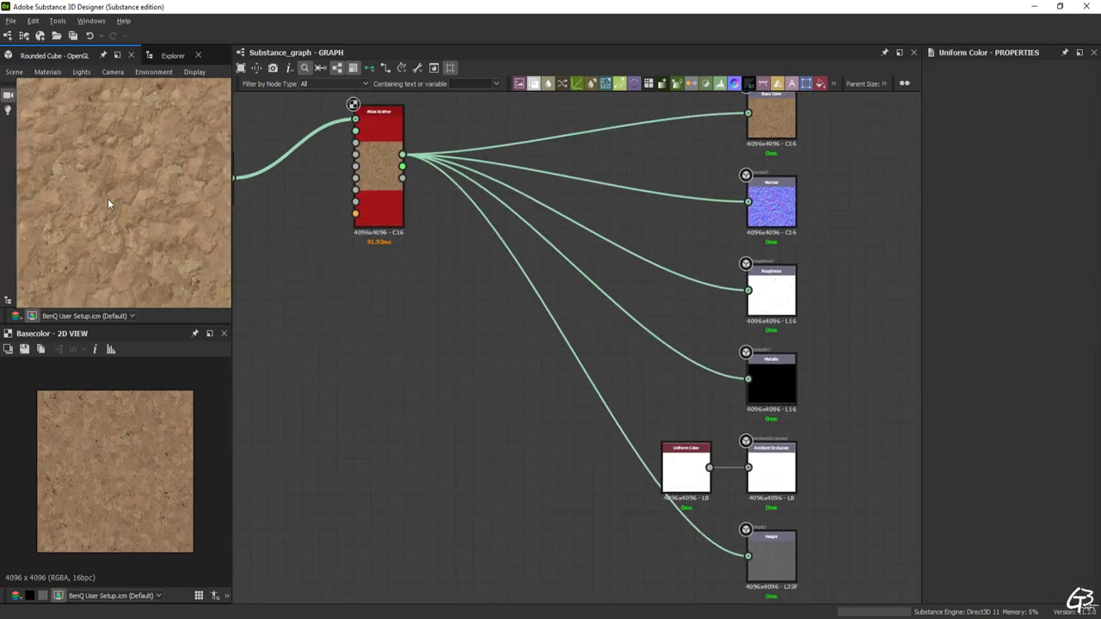
# - Add an Ambient Occlusion (HBAO) node near the Uniform Color that feeds the Ambient Occlusion output
pyautogui.press('space')
pyautogui.write('ambient')
pyautogui.press('Return')
pyautogui.moveTo(567, 382); pyautogui.dragTo(618, 381)
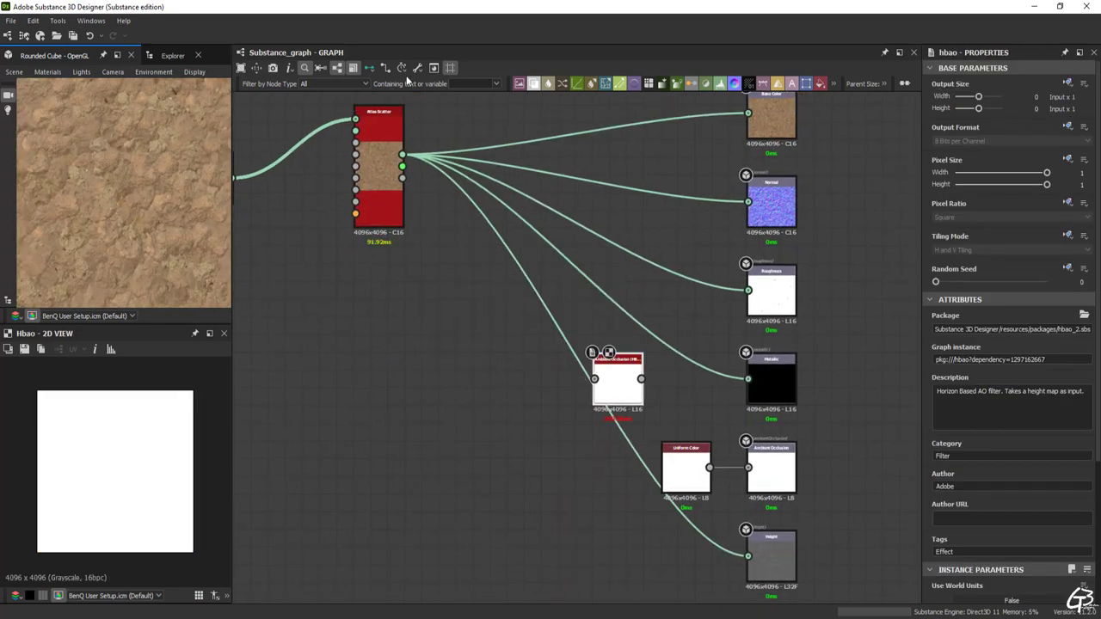
# - In Standard link mode, connect the Atlas Scatter's Height output to the HBAO node and move it near the Ambient Occlusion output
pyautogui.click(369, 67)
pyautogui.scroll(2, 399, 208)
pyautogui.moveTo(404, 169); pyautogui.dragTo(681, 458)
pyautogui.moveTo(691, 462); pyautogui.dragTo(568, 294, button='middle')
pyautogui.moveTo(602, 323); pyautogui.dragTo(612, 499)
pyautogui.scroll(3, 123, 474)
pyautogui.moveTo(526, 506); pyautogui.dragTo(445, 465, button='middle')
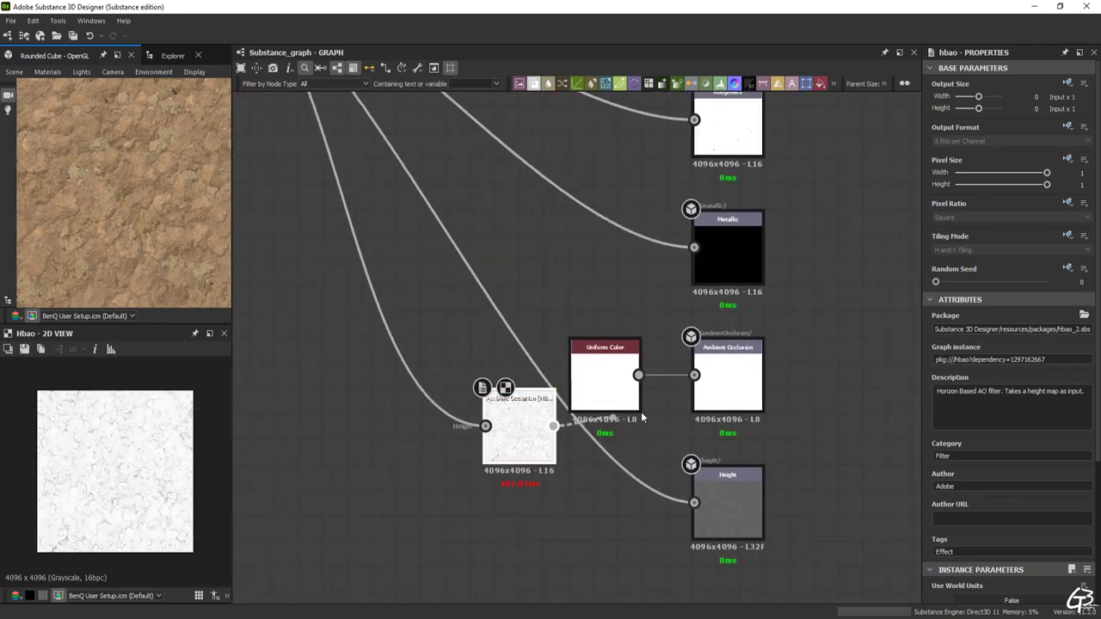
# - Replace the Uniform Color feeding the Ambient Occlusion output with the HBAO node
pyautogui.press('Delete')
pyautogui.moveTo(508, 442); pyautogui.dragTo(593, 391)
pyautogui.rightClick(834, 357)
pyautogui.click(878, 105)
# - Browse Google image results for "plough field" in the browser as reference and inspect the soil material in the 3D preview
pyautogui.moveTo(118, 203); pyautogui.dragTo(242, 253)
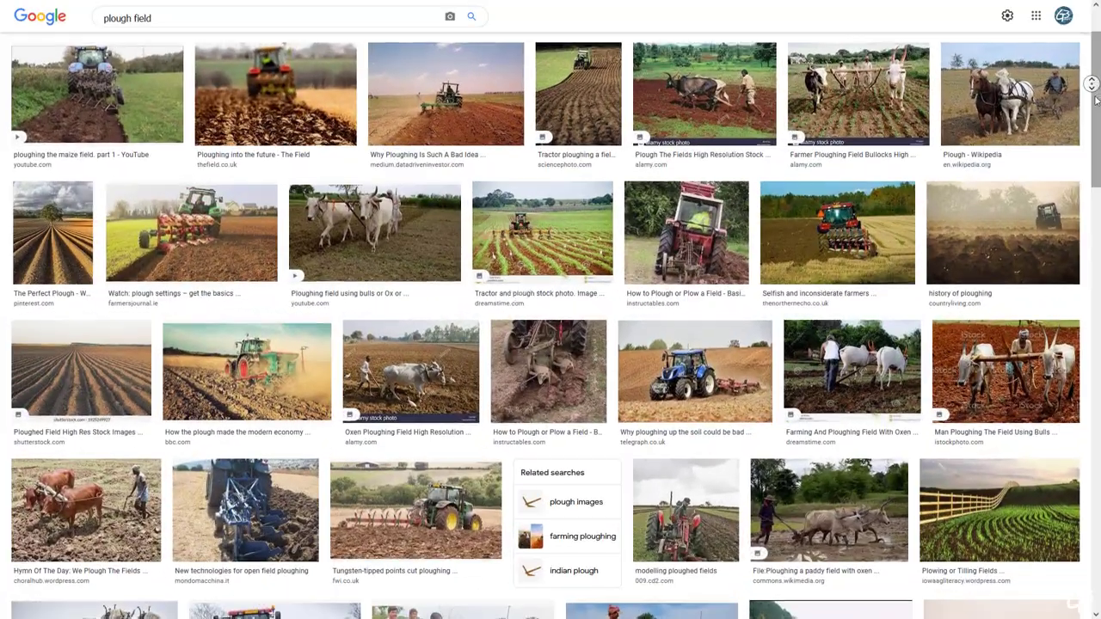
pyautogui.middleClick(1091, 84)
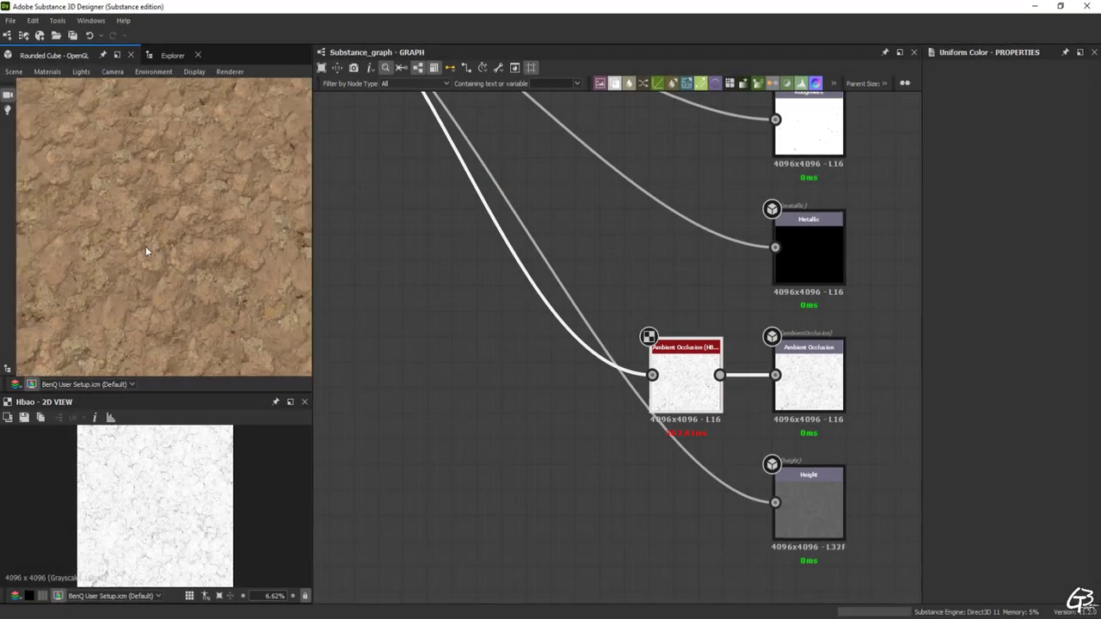
pyautogui.moveTo(150, 247); pyautogui.dragTo(190, 246)
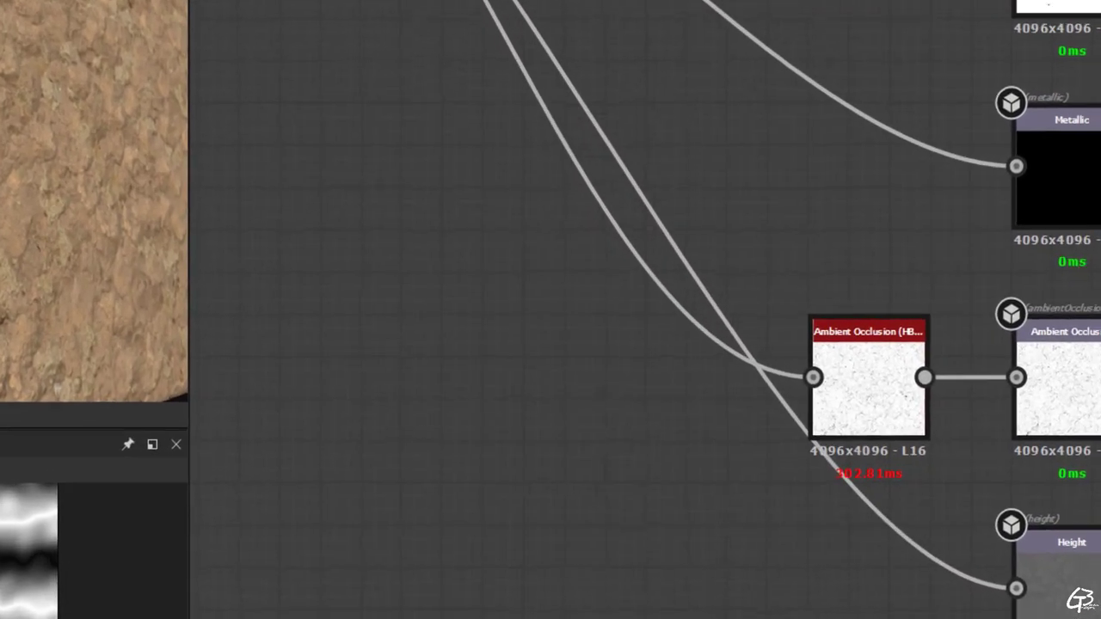
# - Add a Gradient Linear 3 node in the empty area beside the HBAO node and raise its Tiling to get three bands
pyautogui.press('space')
pyautogui.write('gra')
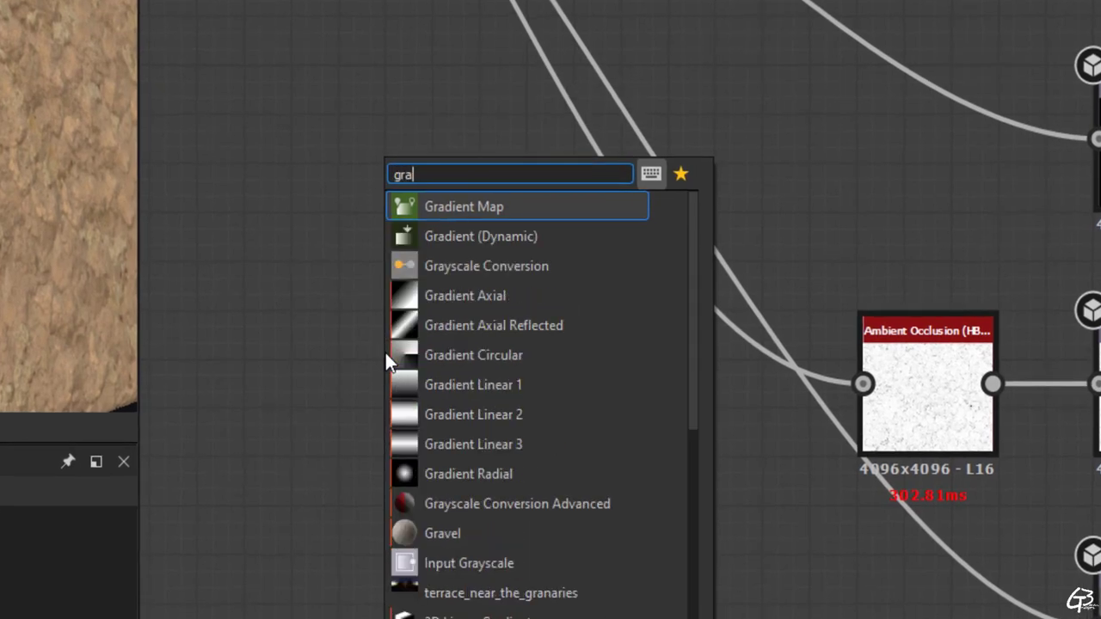
pyautogui.click(462, 448)
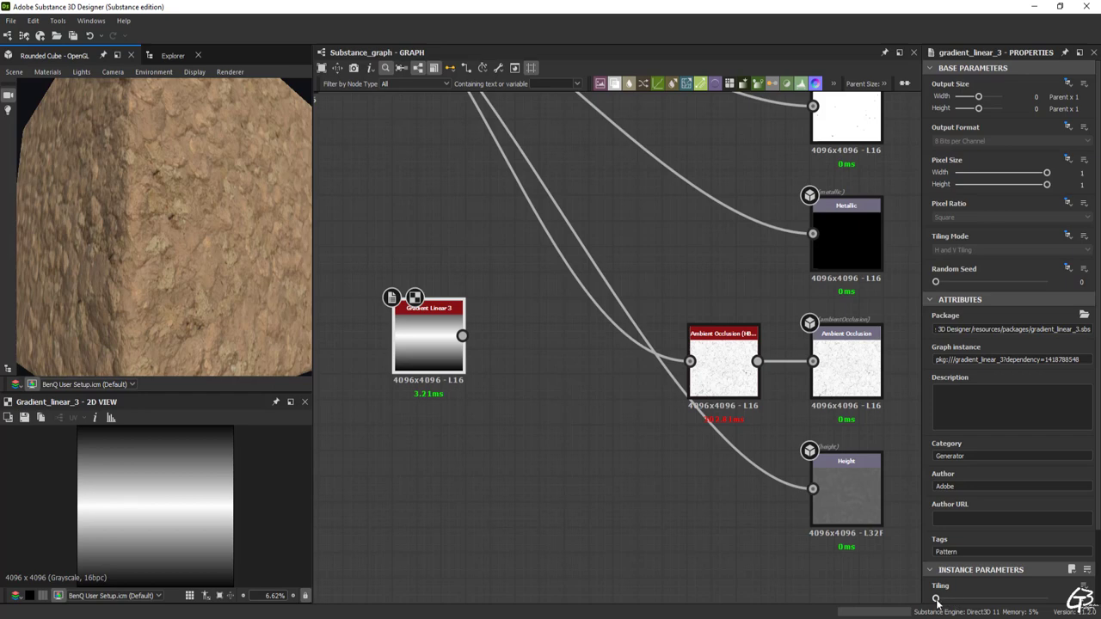
pyautogui.moveTo(937, 601); pyautogui.dragTo(942, 602)
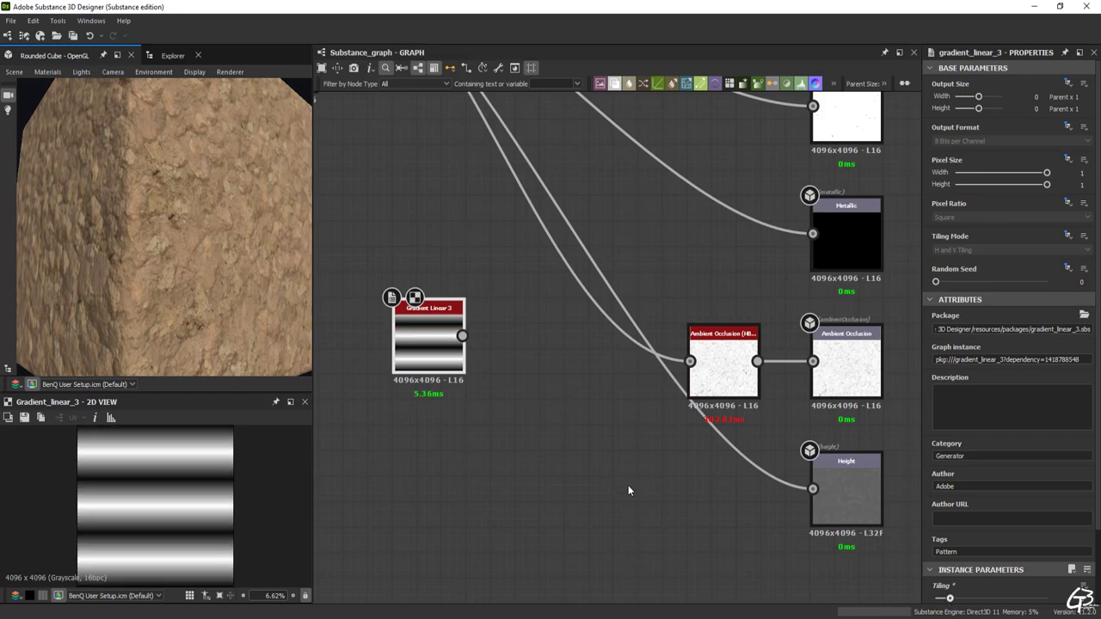
pyautogui.moveTo(411, 380); pyautogui.dragTo(373, 380)
# - Add a Directional Warp node after Gradient Linear 3, with the gradient connected to its main input
pyautogui.press('space')
pyautogui.write('war')
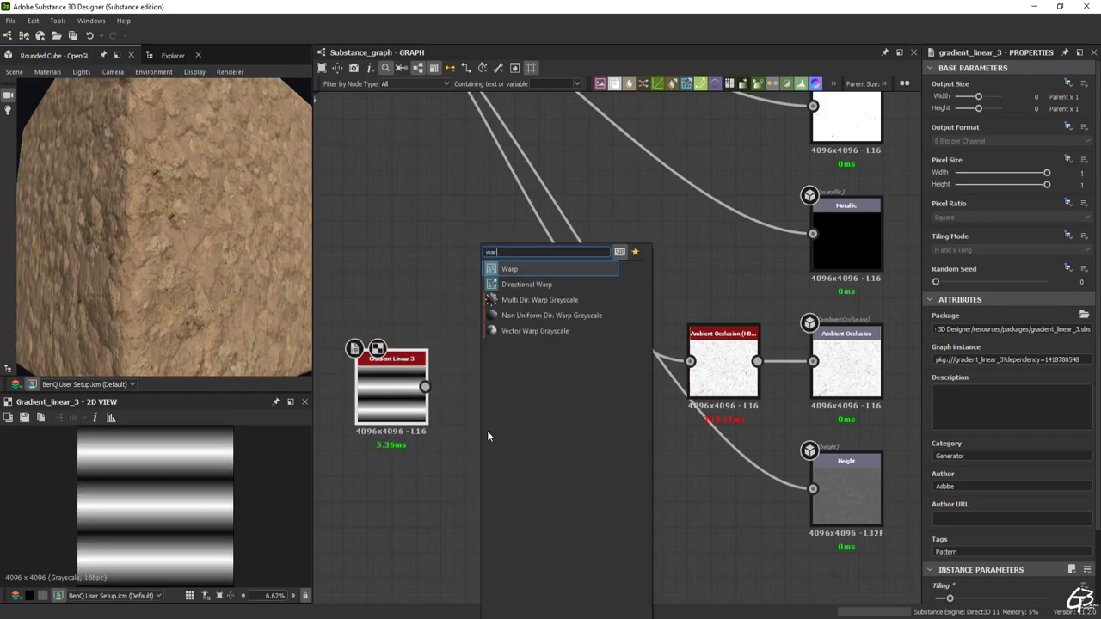
pyautogui.click(520, 284)
pyautogui.moveTo(520, 387); pyautogui.dragTo(532, 439)
# - Add a Perlin Noise node with a much lower Scale and connect it to the Directional Warp's Intensity Input
pyautogui.press('space')
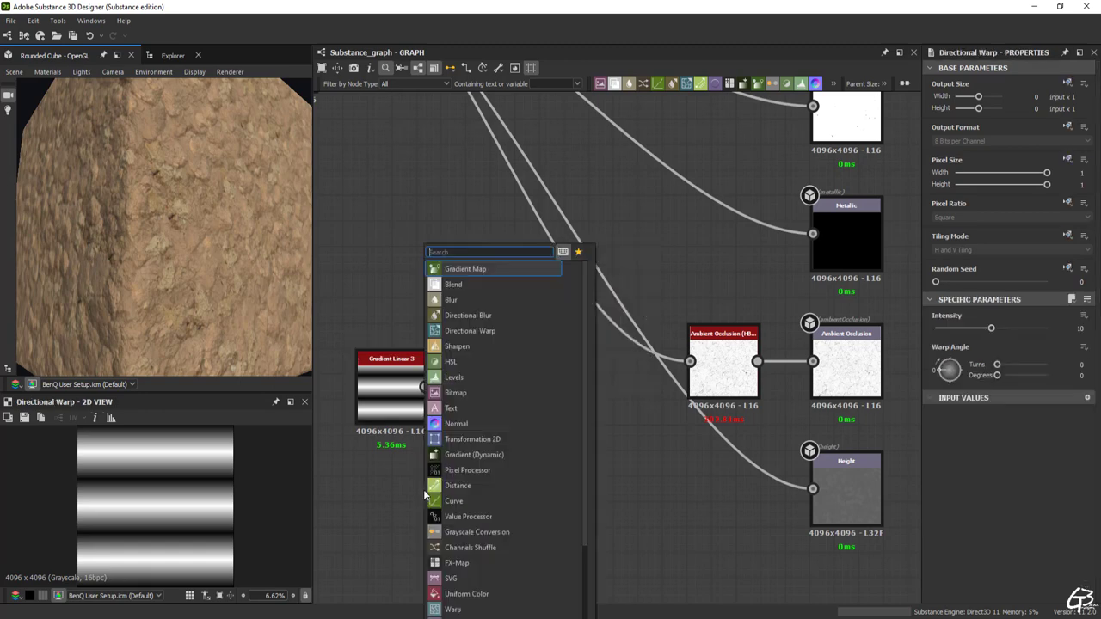
pyautogui.write('perl')
pyautogui.click(508, 268)
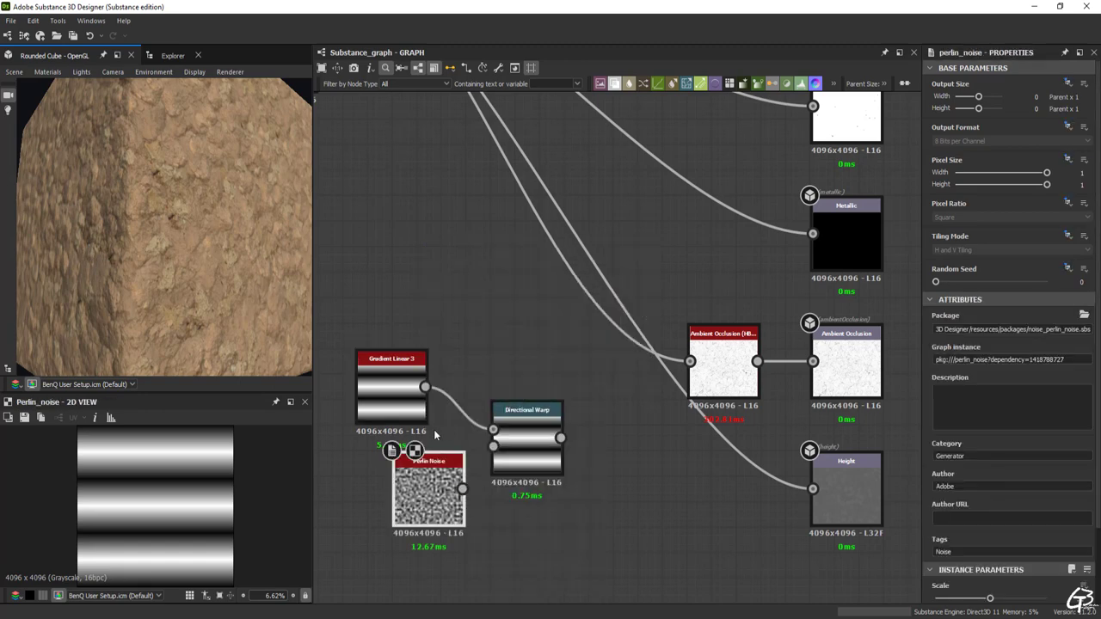
pyautogui.moveTo(950, 600); pyautogui.dragTo(942, 600)
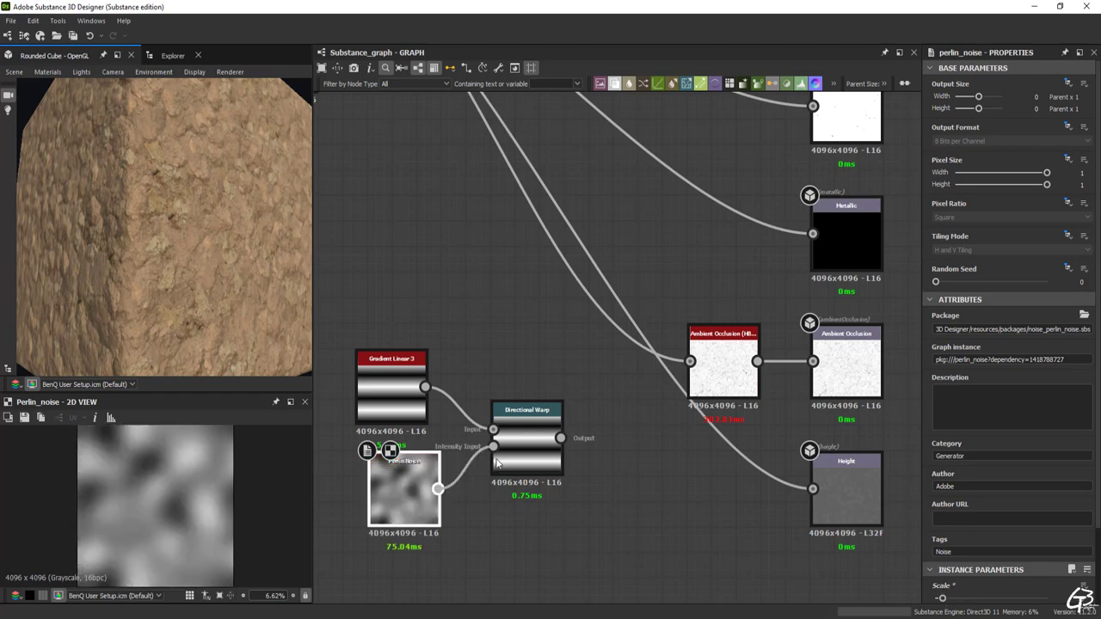
# - Set the Directional Warp's angle to about 97 degrees and its Intensity to 40
pyautogui.doubleClick(526, 446)
pyautogui.click(951, 366)
pyautogui.moveTo(1021, 330); pyautogui.dragTo(1061, 329)
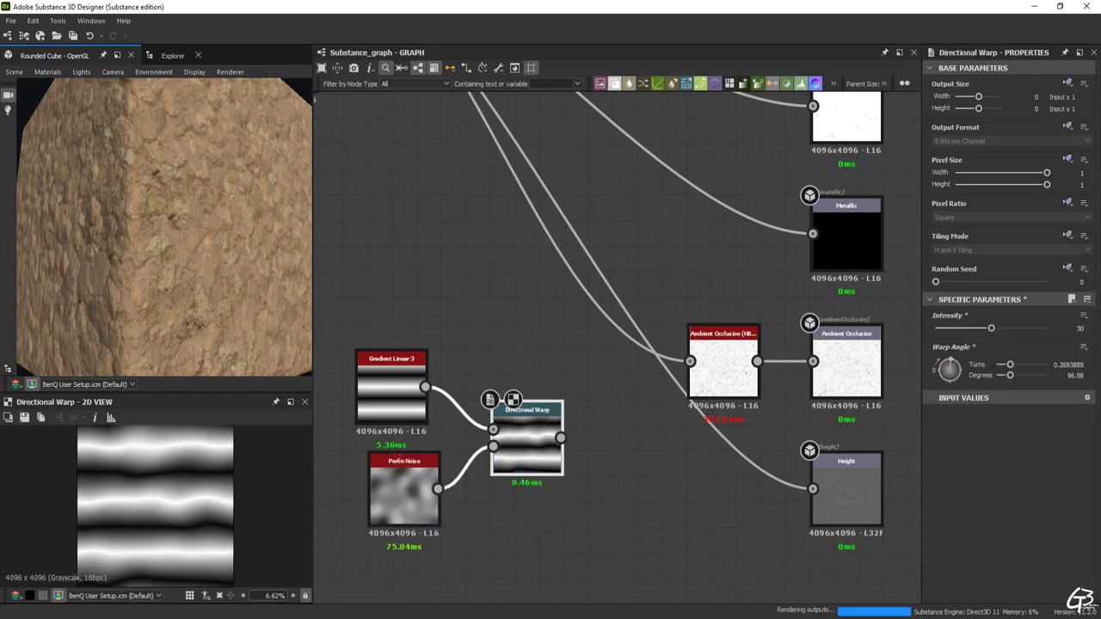
pyautogui.press('space')
pyautogui.scroll(-1, 163, 494)
pyautogui.click(1073, 328)
pyautogui.write('40')
pyautogui.press('Return')
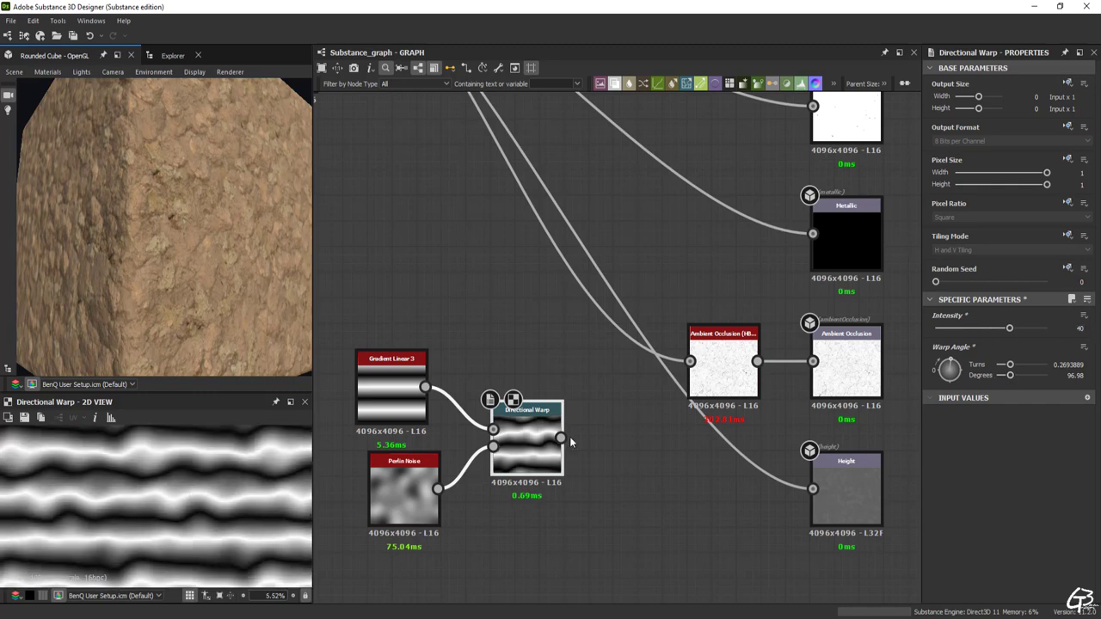
# - Tidy the warp nodes and duplicate the Perlin Noise below the Directional Warp, raising the copy's Scale for a finer pattern
pyautogui.moveTo(522, 439); pyautogui.dragTo(498, 452)
pyautogui.moveTo(411, 497); pyautogui.dragTo(386, 497)
pyautogui.scroll(5, 484, 568)
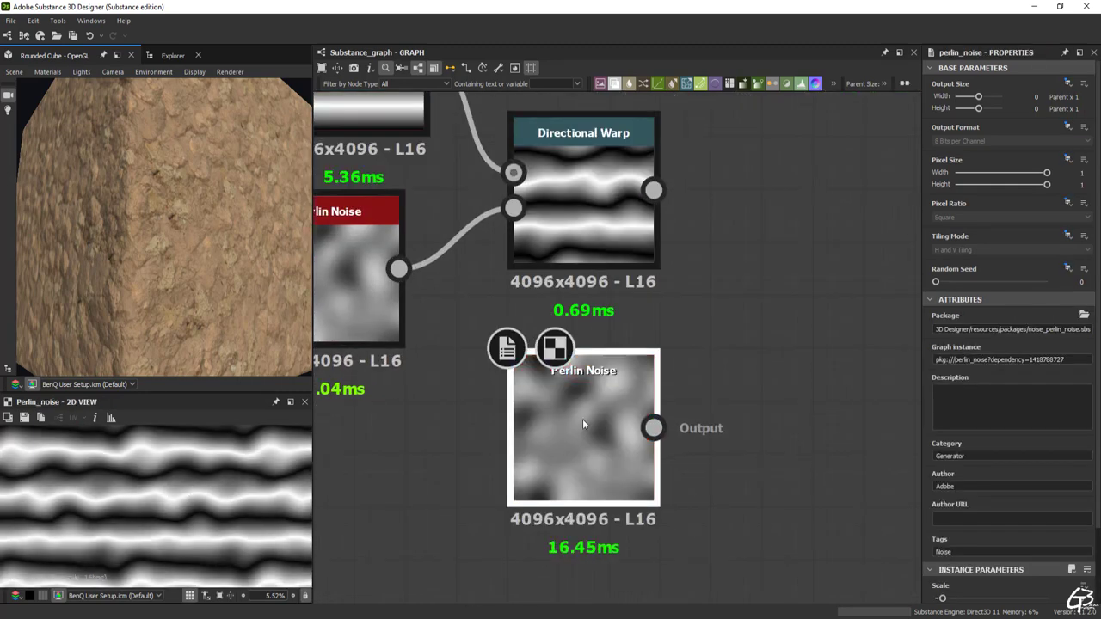
pyautogui.doubleClick(583, 418)
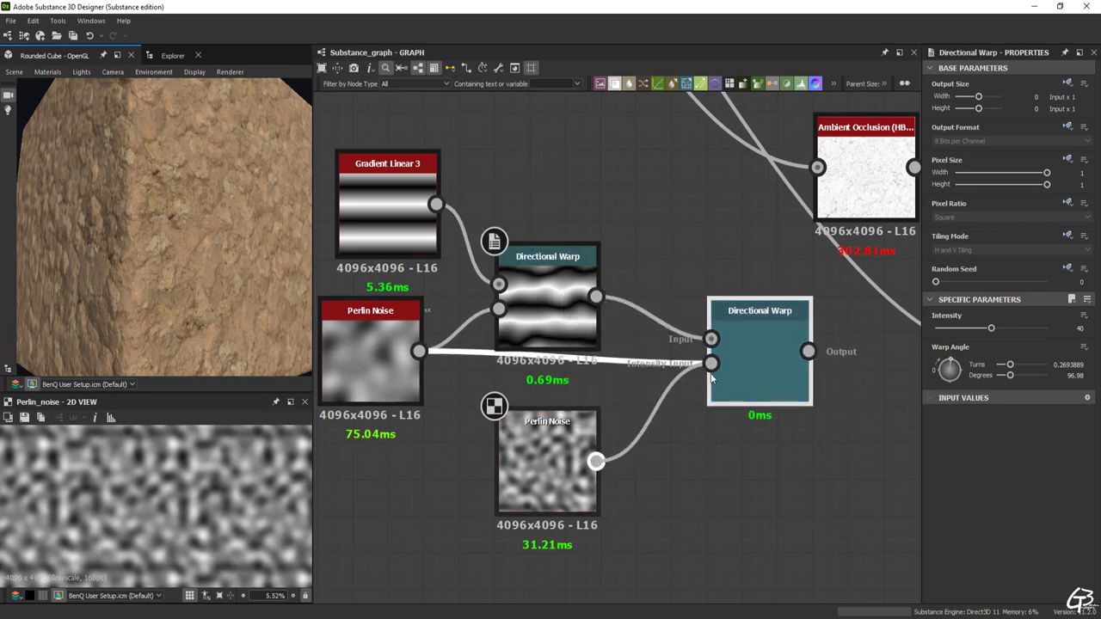
# - Chain a duplicate Directional Warp after the first, driven by the finer Perlin Noise, and set its Intensity to 30.36
pyautogui.moveTo(711, 376); pyautogui.dragTo(711, 365)
pyautogui.moveTo(747, 361); pyautogui.dragTo(712, 380)
pyautogui.doubleClick(712, 379)
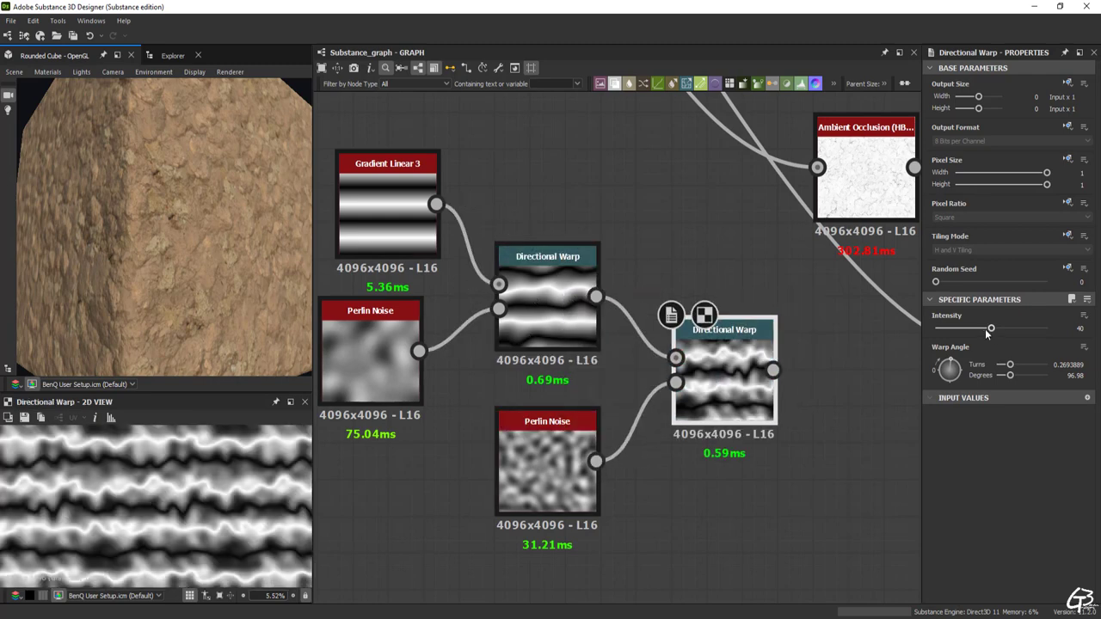
pyautogui.moveTo(986, 332); pyautogui.dragTo(979, 325)
pyautogui.scroll(-2, 644, 381)
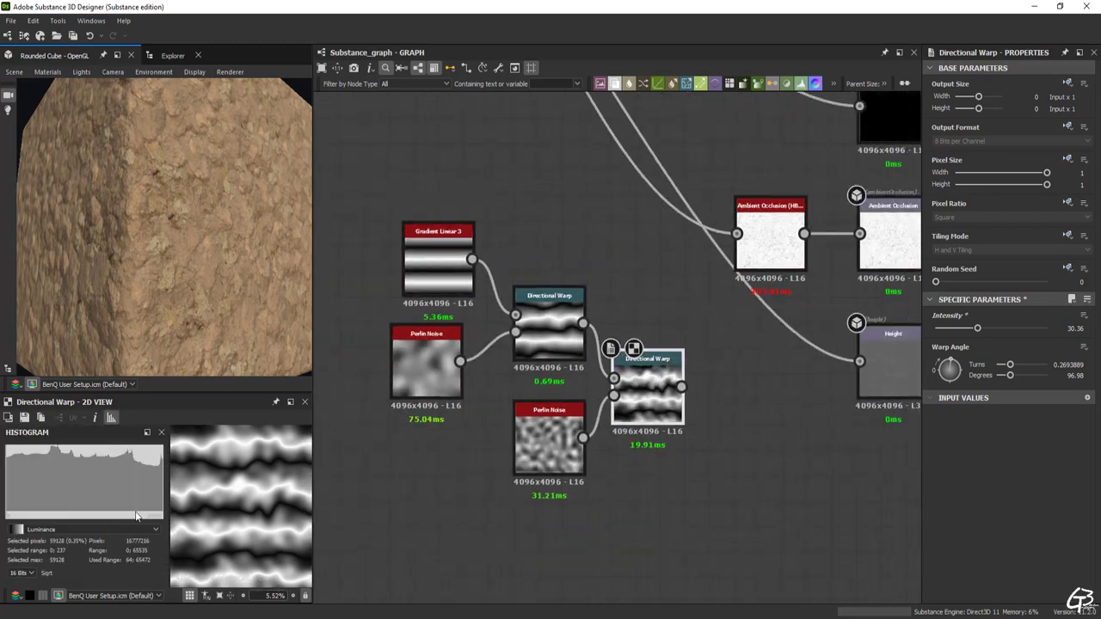
# - Move the gradient, noise and warp nodes together to the area below the existing Atlas Scatter
pyautogui.scroll(-3, 421, 395)
pyautogui.moveTo(525, 404); pyautogui.dragTo(701, 452, button='middle')
pyautogui.scroll(1, 701, 452)
pyautogui.moveTo(701, 452); pyautogui.dragTo(517, 347)
pyautogui.scroll(-1, 518, 347)
pyautogui.moveTo(574, 336); pyautogui.dragTo(541, 418, button='middle')
pyautogui.scroll(4, 559, 370)
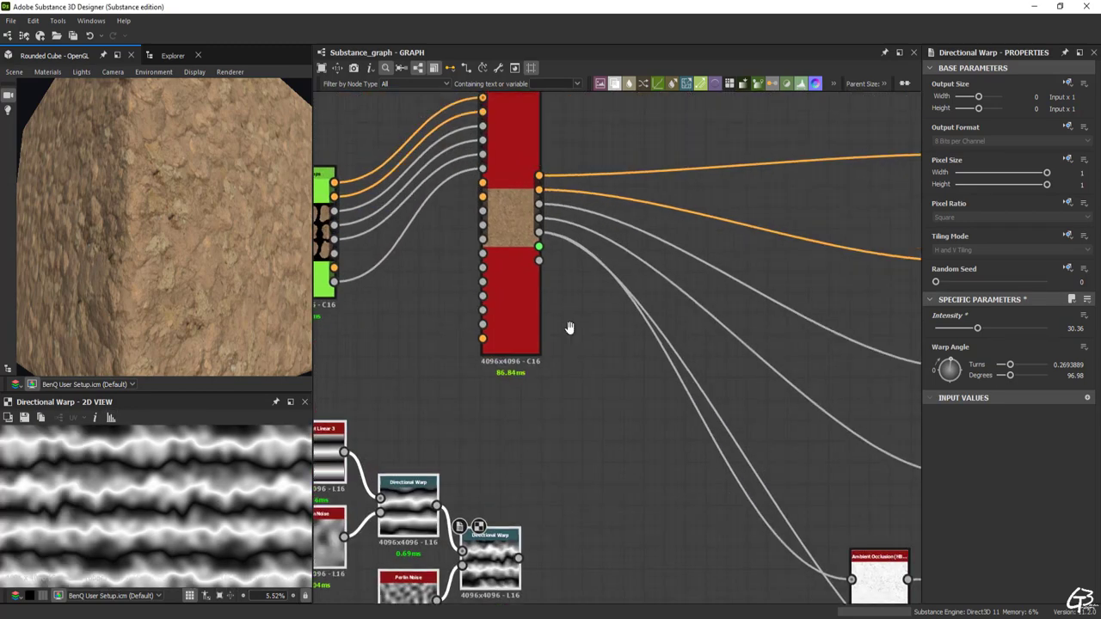
# - Add a second Atlas Scatter node below the first and connect the Earth Clumps atlas to its Atlas input
pyautogui.press('space')
pyautogui.write('atlas')
pyautogui.click(595, 269)
pyautogui.scroll(-1, 635, 345)
pyautogui.moveTo(620, 478); pyautogui.dragTo(597, 432, button='middle')
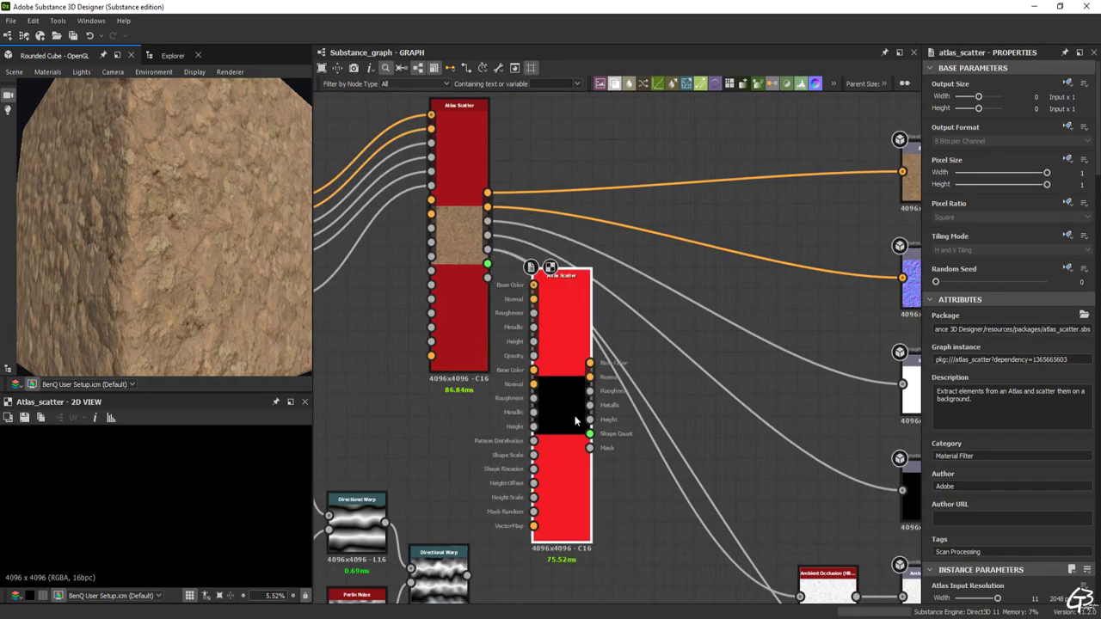
pyautogui.moveTo(597, 432); pyautogui.dragTo(609, 456)
pyautogui.moveTo(550, 369); pyautogui.dragTo(525, 343, button='middle')
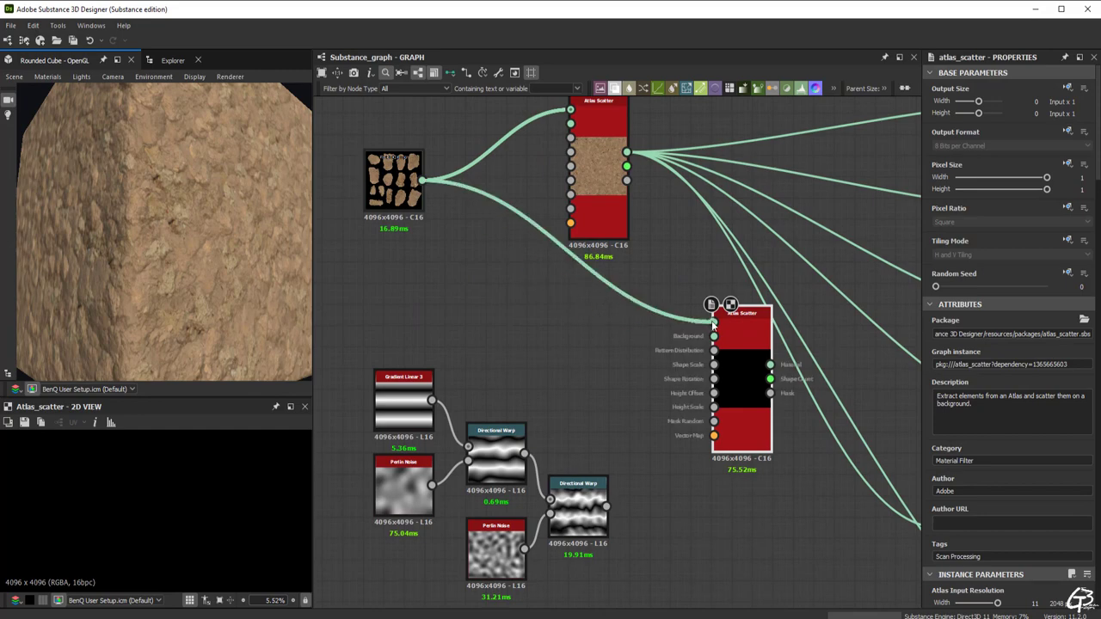
# - Connect the second Directional Warp to the new Atlas Scatter's Mask Random and Shape Scale inputs
pyautogui.scroll(6, 712, 323)
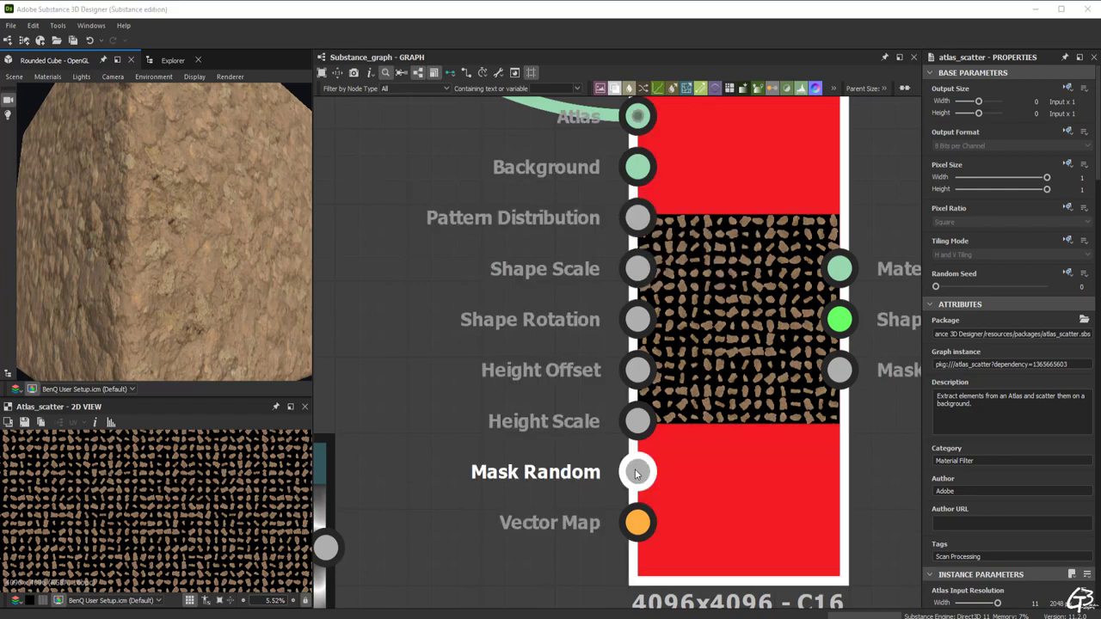
pyautogui.scroll(-4, 635, 473)
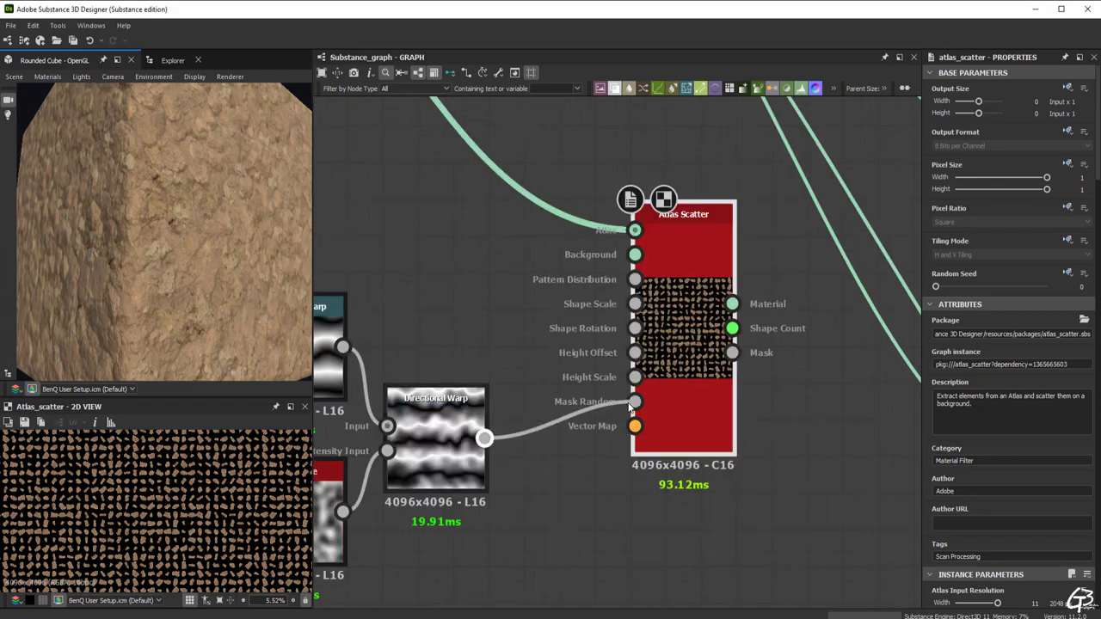
pyautogui.moveTo(634, 402); pyautogui.dragTo(672, 370)
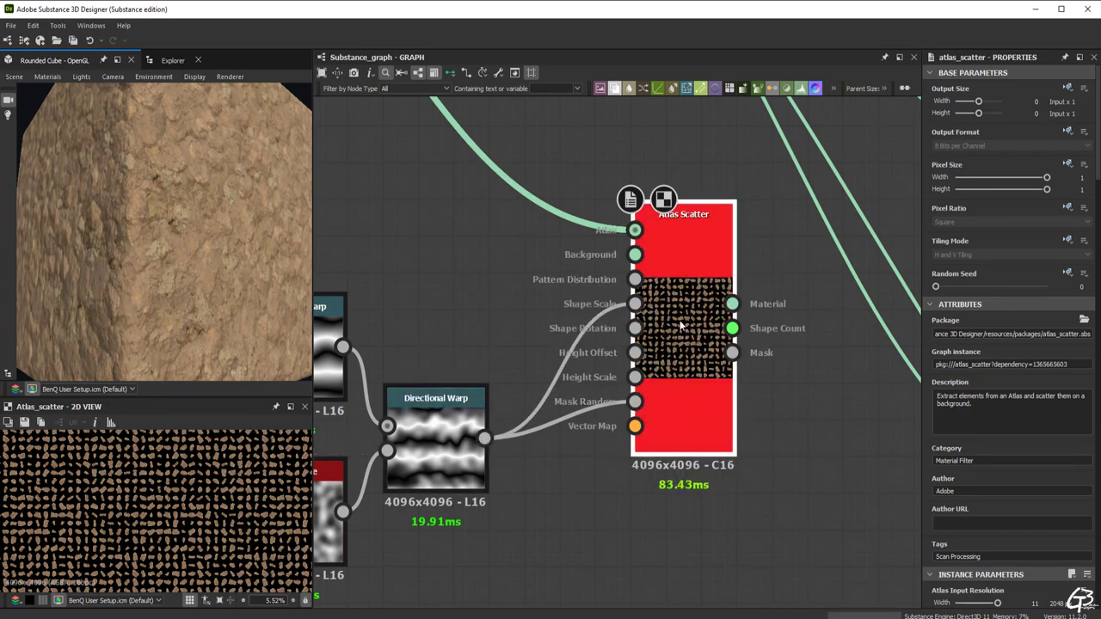
# - Set the new Atlas Scatter's Mask Random Map Multiplier and Scale Map Multiplier to 1
pyautogui.scroll(-15, 995, 467)
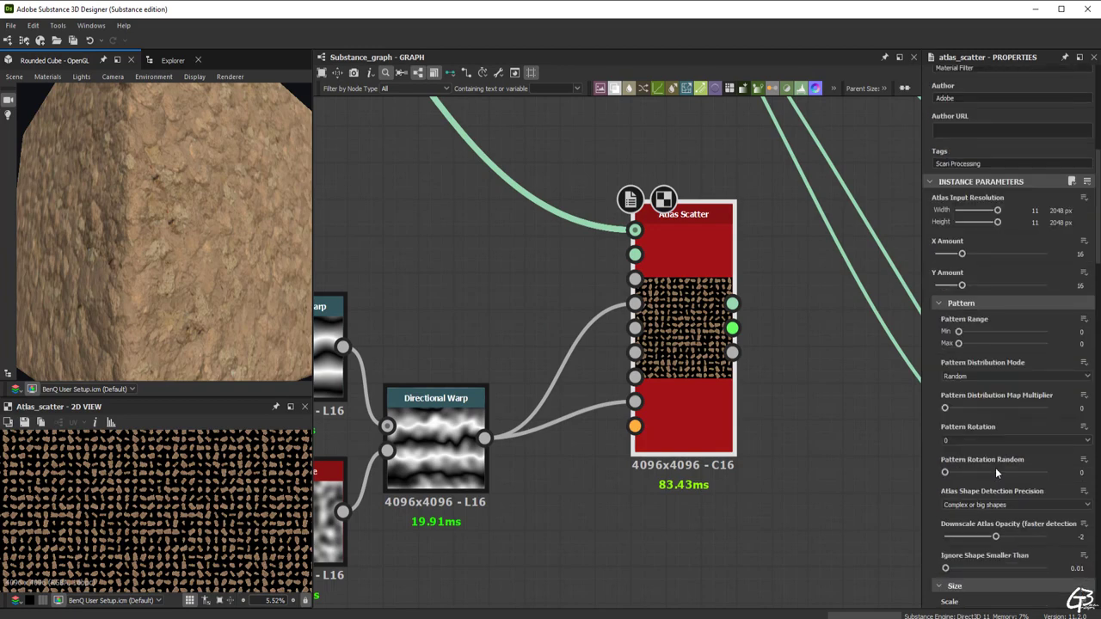
pyautogui.scroll(-10, 970, 483)
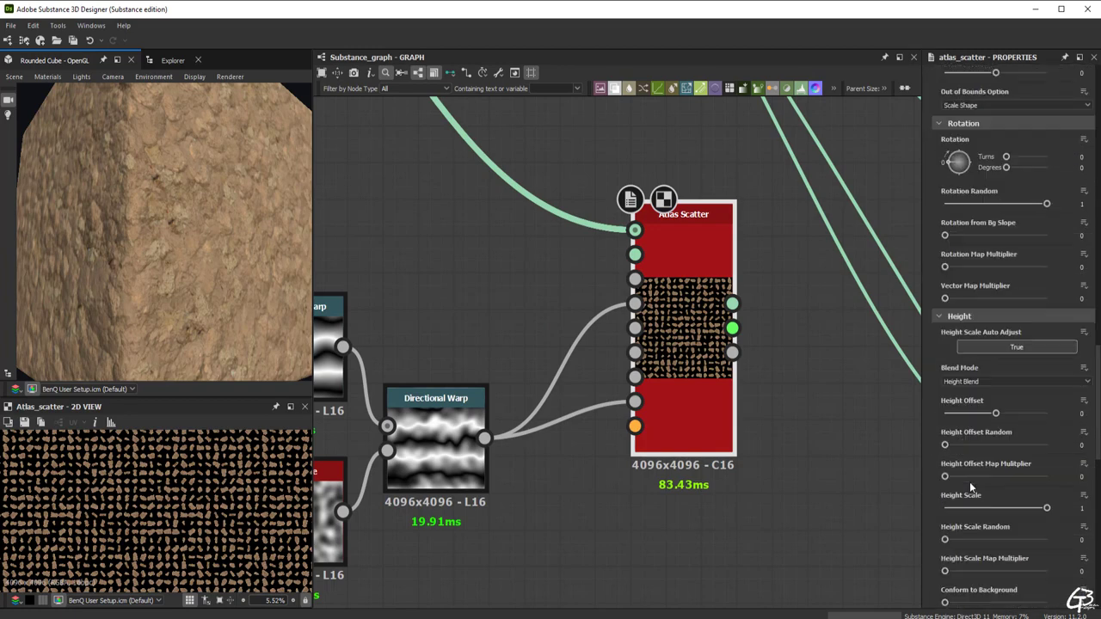
pyautogui.scroll(-5, 969, 481)
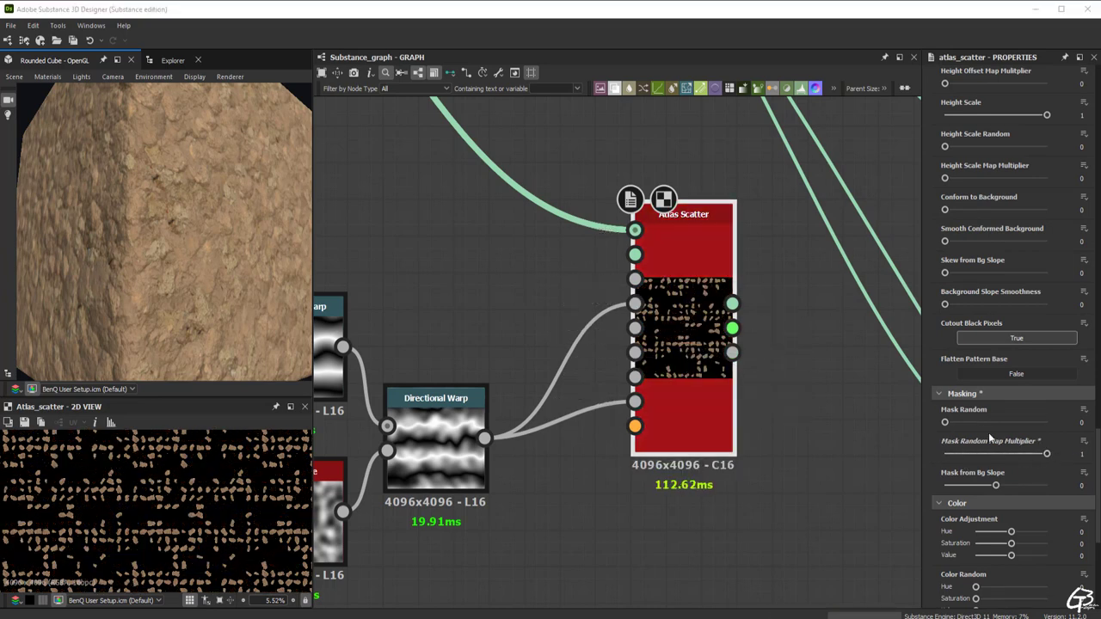
pyautogui.scroll(10, 990, 431)
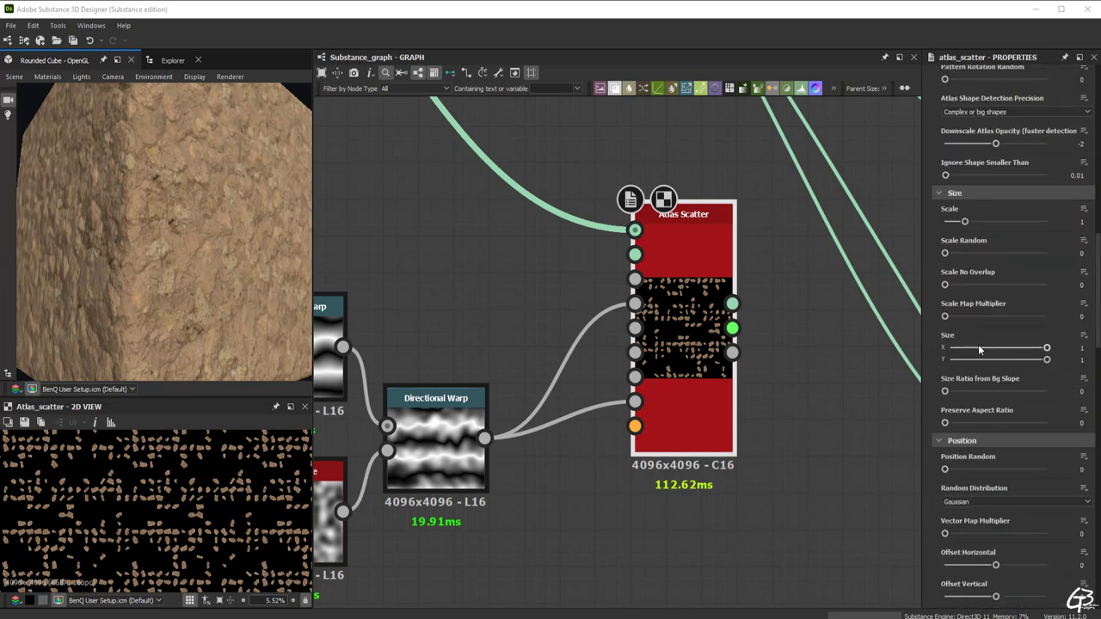
pyautogui.moveTo(945, 315); pyautogui.dragTo(1031, 320)
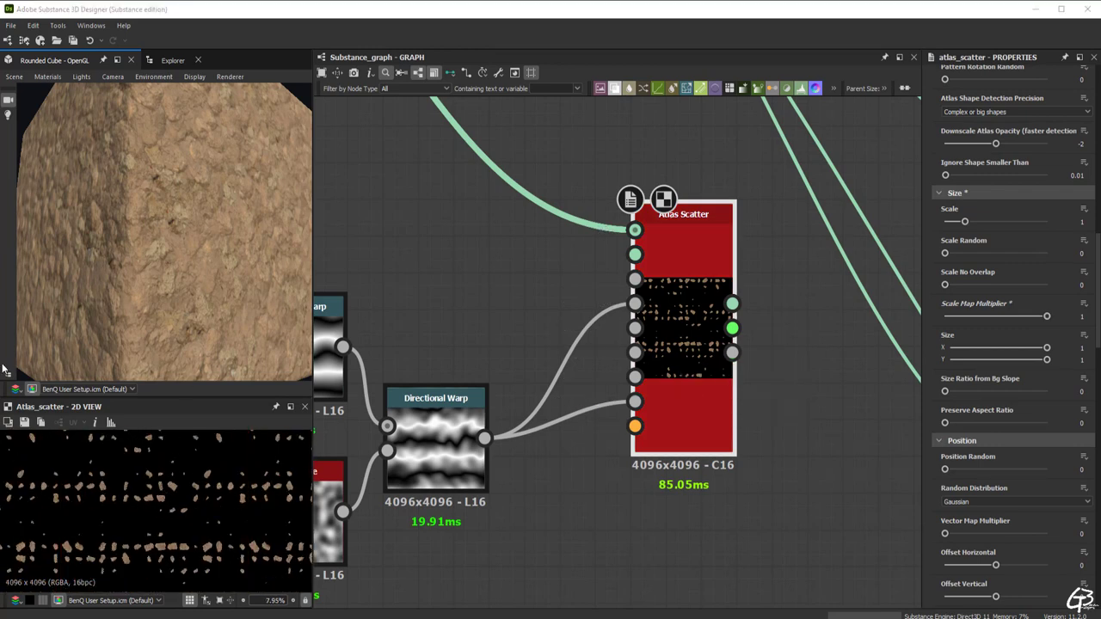
# - Set the second Atlas Scatter's X Amount and Y Amount to 36 and its Scale to 5
pyautogui.scroll(6, 1020, 345)
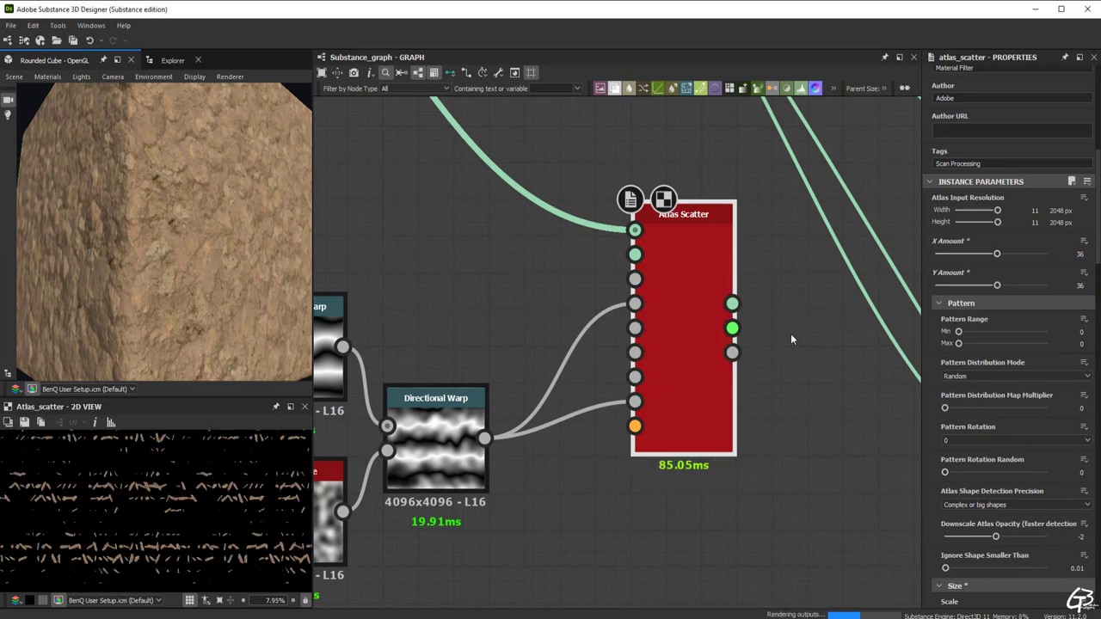
pyautogui.scroll(3, 687, 312)
pyautogui.scroll(3, 164, 501)
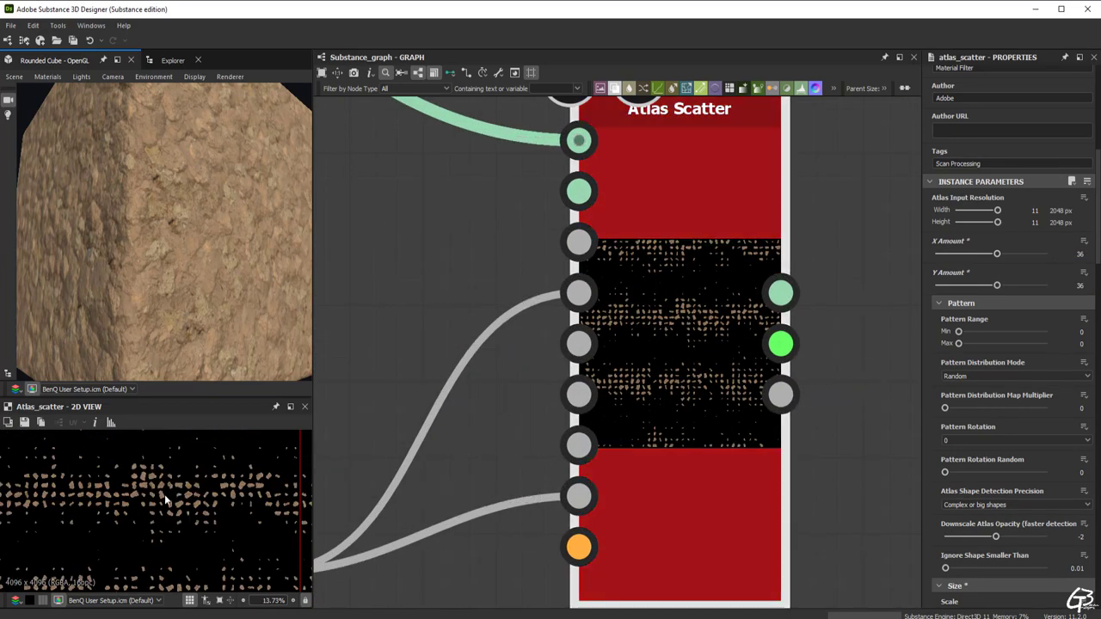
pyautogui.scroll(2, 164, 501)
pyautogui.scroll(-4, 1015, 344)
pyautogui.moveTo(965, 353); pyautogui.dragTo(1037, 355)
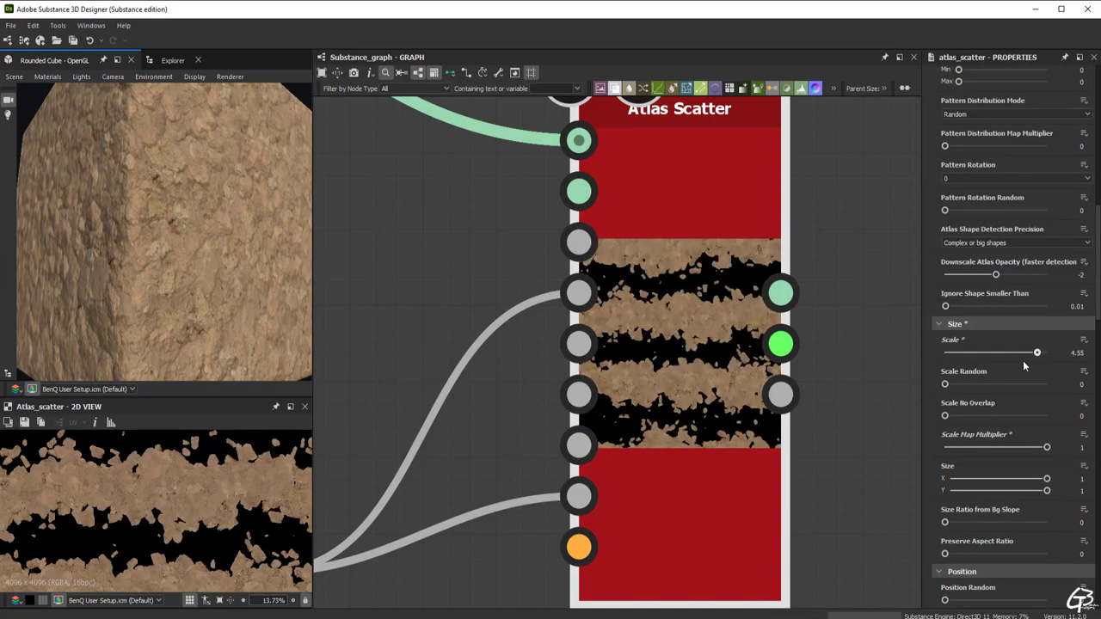
pyautogui.scroll(-3, 709, 336)
pyautogui.moveTo(709, 336); pyautogui.dragTo(558, 329, button='middle')
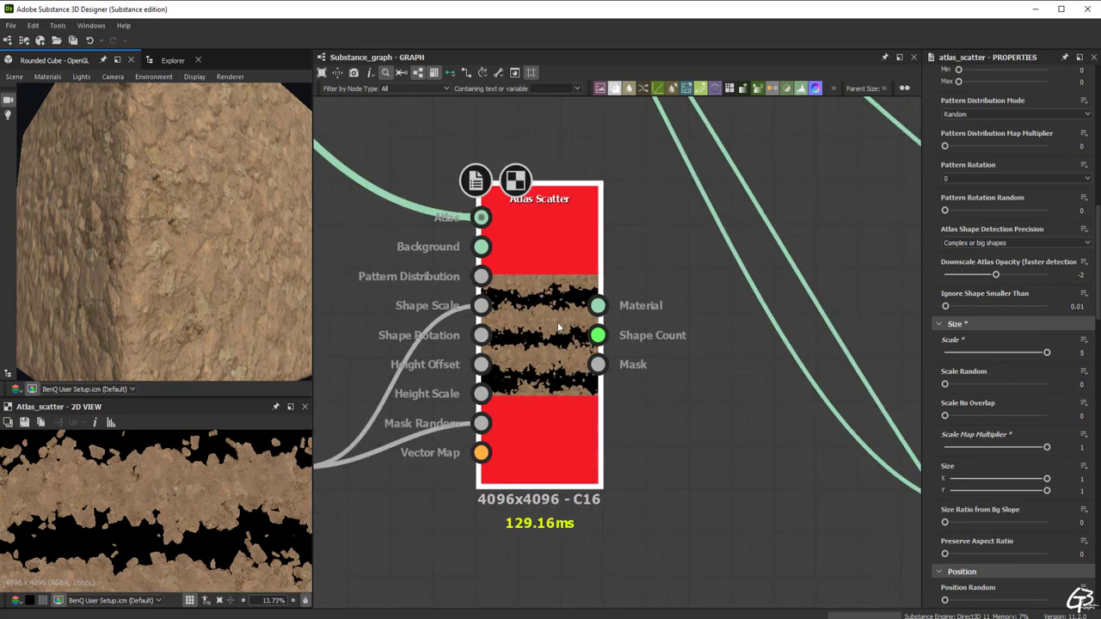
# - Switch to Standard link mode, set the second Atlas Scatter's Position Random to 0.45 and preview its Height output
pyautogui.press('1')
pyautogui.scroll(-4, 967, 420)
pyautogui.moveTo(945, 339); pyautogui.dragTo(968, 338)
pyautogui.scroll(-4, 647, 398)
# - Insert a Levels node between the second Directional Warp and the second Atlas Scatter
pyautogui.moveTo(647, 398); pyautogui.dragTo(718, 337, button='middle')
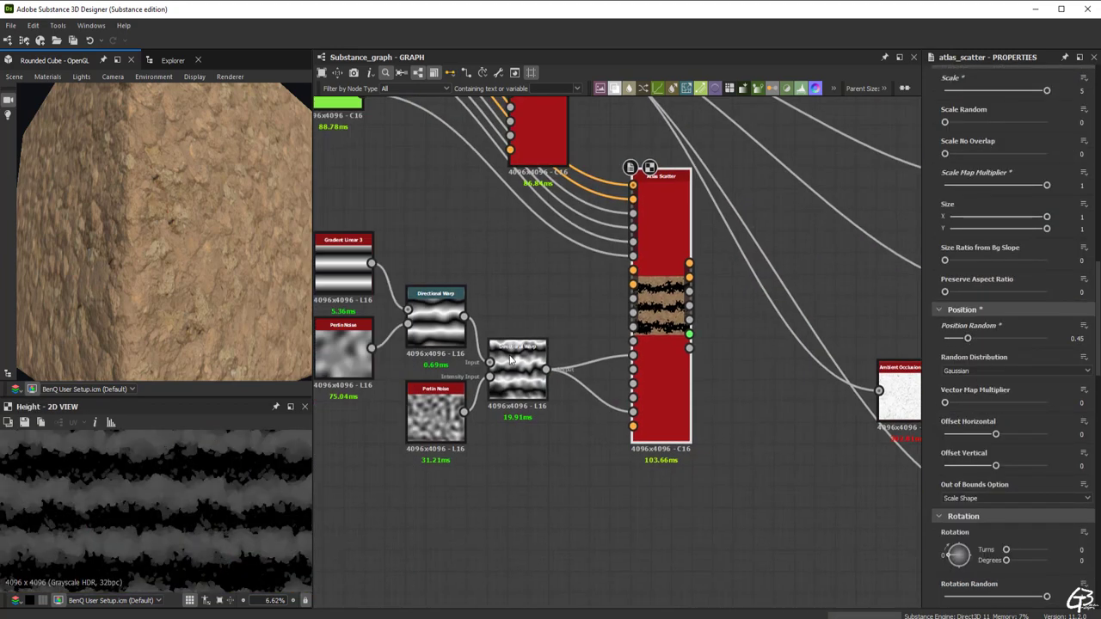
pyautogui.scroll(2, 554, 352)
pyautogui.click(505, 387)
pyautogui.press('space')
pyautogui.write('lev')
pyautogui.press('Return')
pyautogui.moveTo(722, 291); pyautogui.dragTo(752, 291)
pyautogui.moveTo(578, 415); pyautogui.dragTo(608, 384)
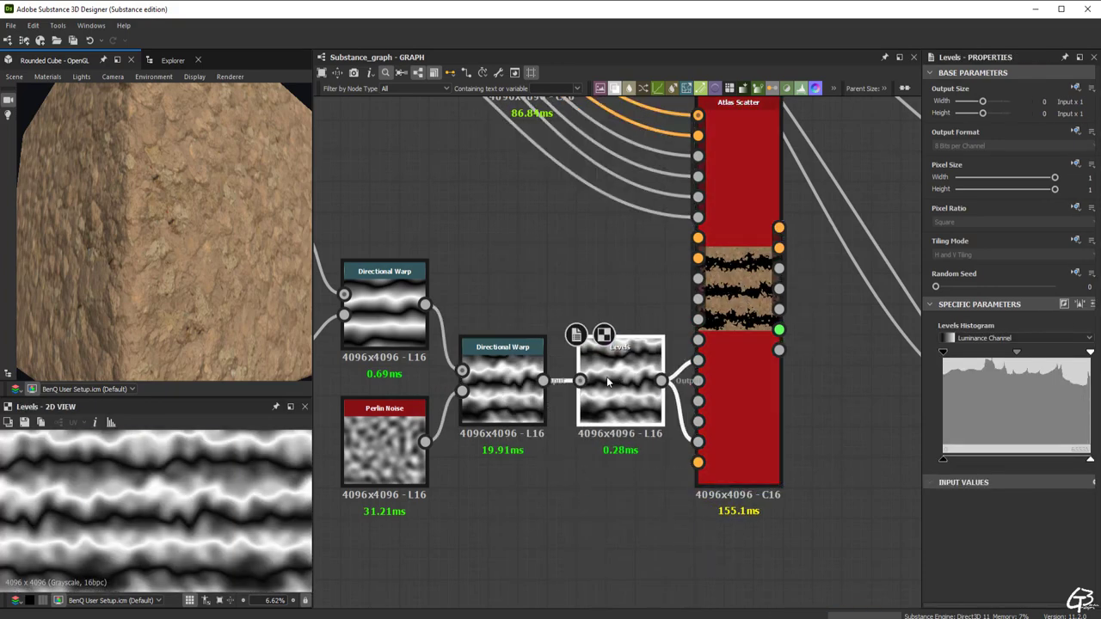
# - Shift the Levels midtones slightly darker-side to widen the clump bands, checking the second Atlas Scatter's Height output
pyautogui.moveTo(1017, 352)
pyautogui.mouseDown()
pyautogui.moveTo(1033, 352)
pyautogui.moveTo(1011, 354)
pyautogui.mouseUp()
pyautogui.doubleClick(779, 309)
pyautogui.moveTo(861, 392); pyautogui.dragTo(732, 433, button='middle')
pyautogui.moveTo(1011, 352); pyautogui.dragTo(1014, 352)
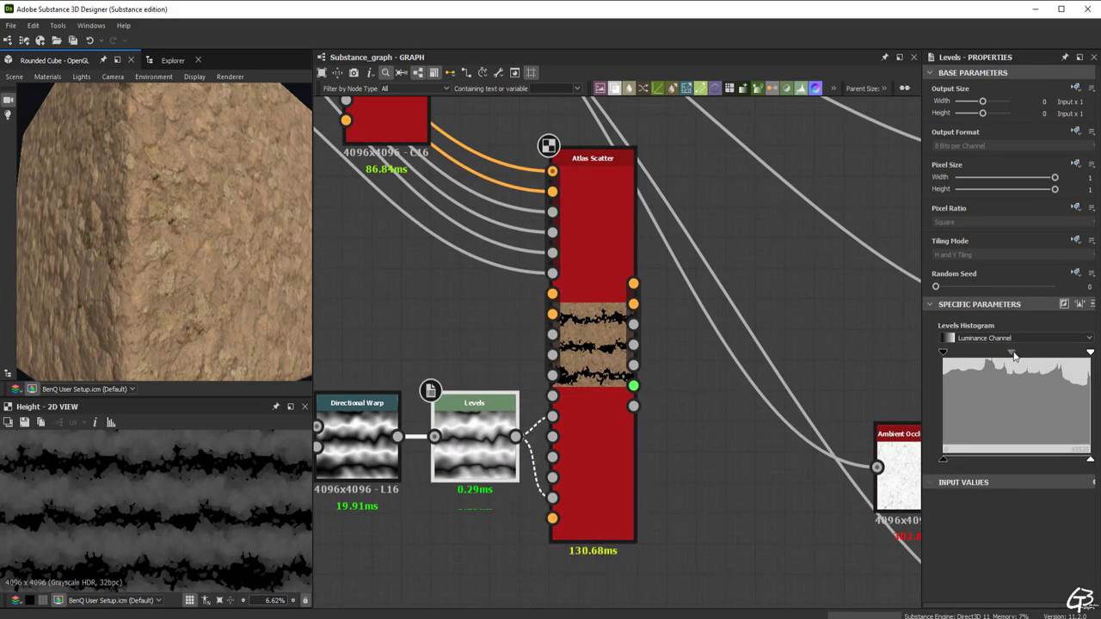
# - Connect the first Atlas Scatter's Material output to the second's Background and reroute the graph outputs to the second scatter
pyautogui.scroll(-5, 624, 404)
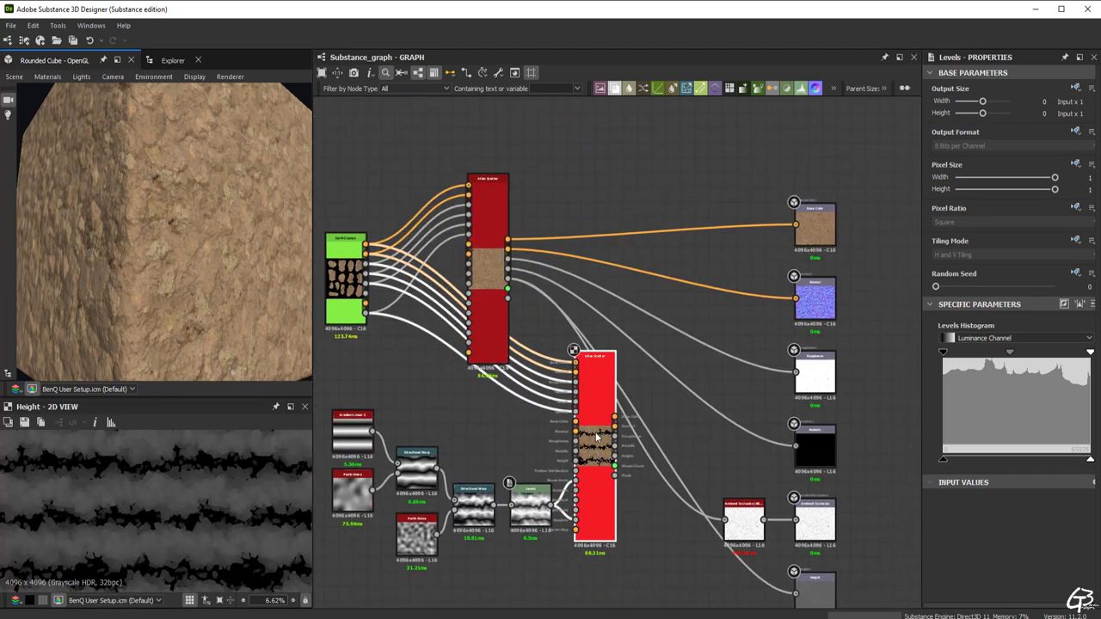
pyautogui.scroll(2, 523, 259)
pyautogui.click(588, 435)
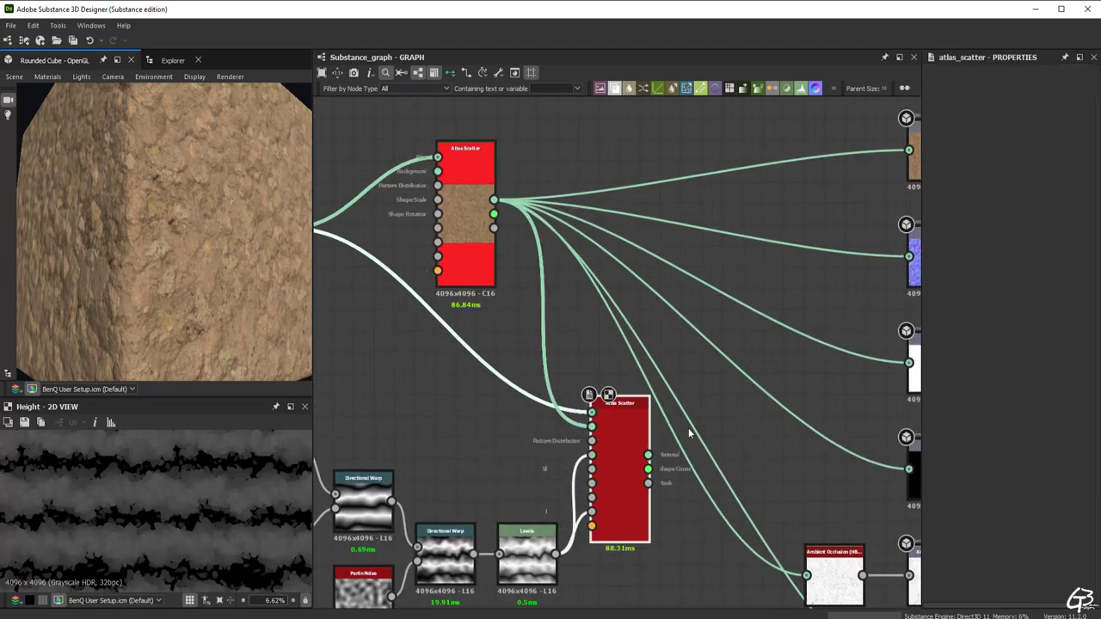
pyautogui.scroll(-1, 529, 439)
pyautogui.scroll(3, 578, 395)
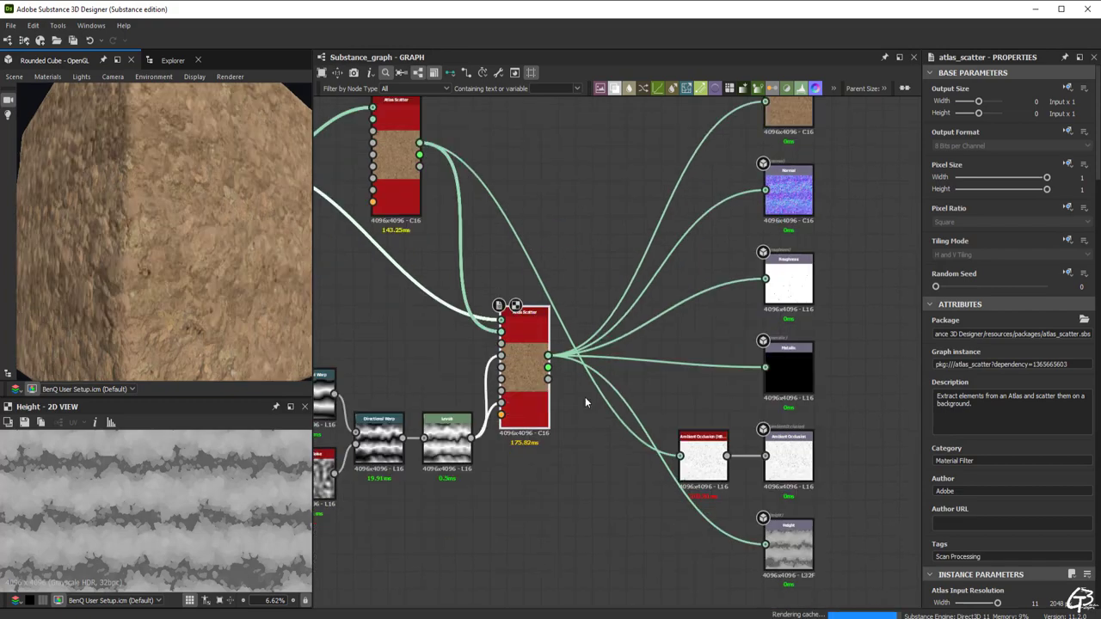
# - Open the 3D preview's default material properties and set the height Scale to 10
pyautogui.click(47, 76)
pyautogui.moveTo(57, 92)
pyautogui.click(117, 92)
pyautogui.moveTo(1029, 431); pyautogui.dragTo(1047, 431)
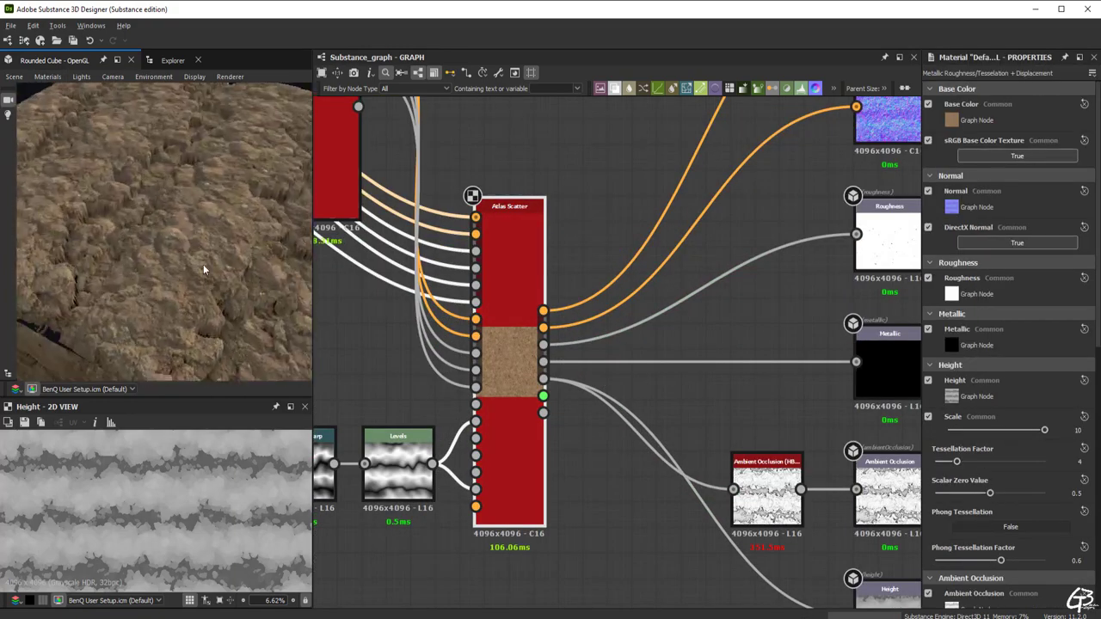
# - Raise Conform to Background and Smooth Conformed Background on the second Atlas Scatter, checking the soil surface in the 3D preview
pyautogui.click(509, 448)
pyautogui.scroll(-10, 1012, 478)
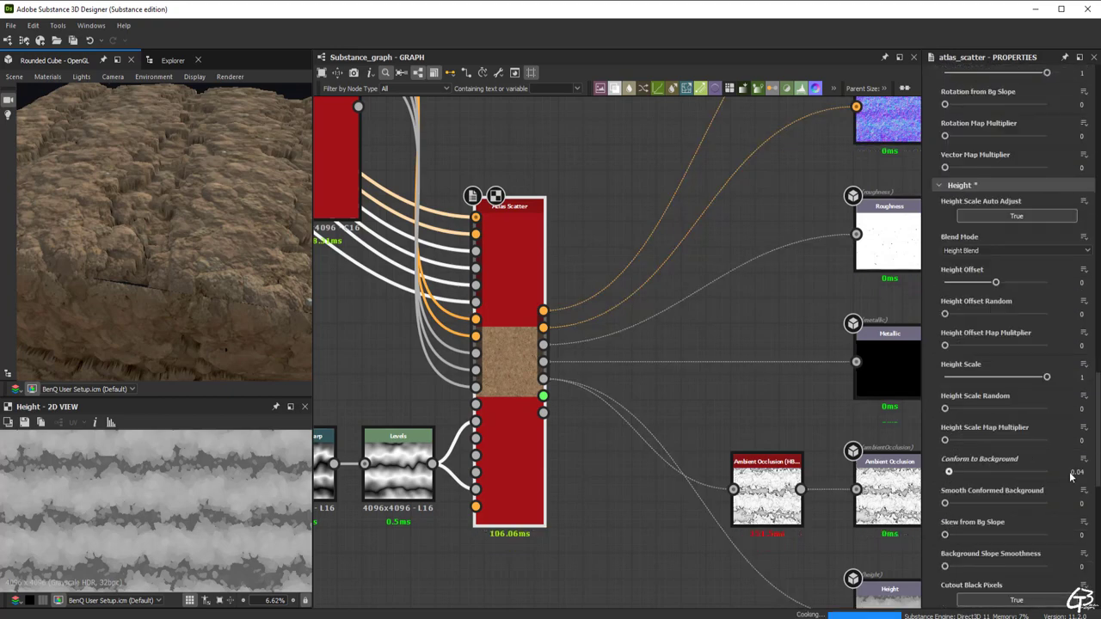
pyautogui.moveTo(944, 473); pyautogui.dragTo(1047, 472)
pyautogui.moveTo(945, 503); pyautogui.dragTo(1047, 503)
pyautogui.scroll(5, 431, 491)
pyautogui.moveTo(413, 424); pyautogui.dragTo(567, 423)
pyautogui.scroll(-2, 561, 400)
pyautogui.scroll(-5, 567, 423)
pyautogui.moveTo(792, 394); pyautogui.dragTo(678, 404, button='middle')
pyautogui.doubleClick(469, 293)
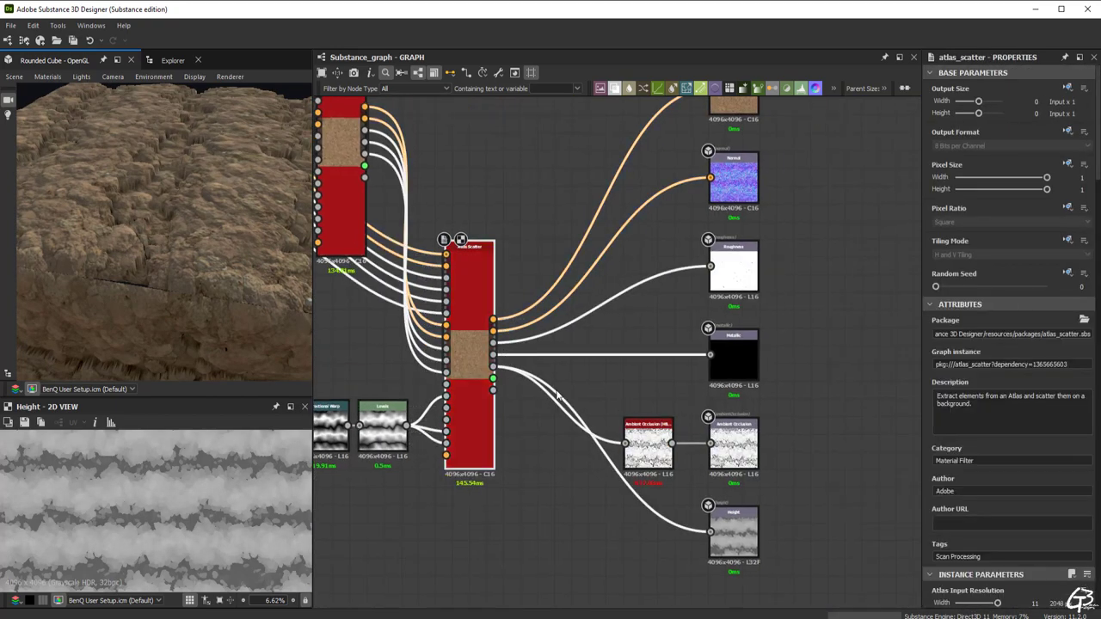
pyautogui.scroll(-10, 1002, 458)
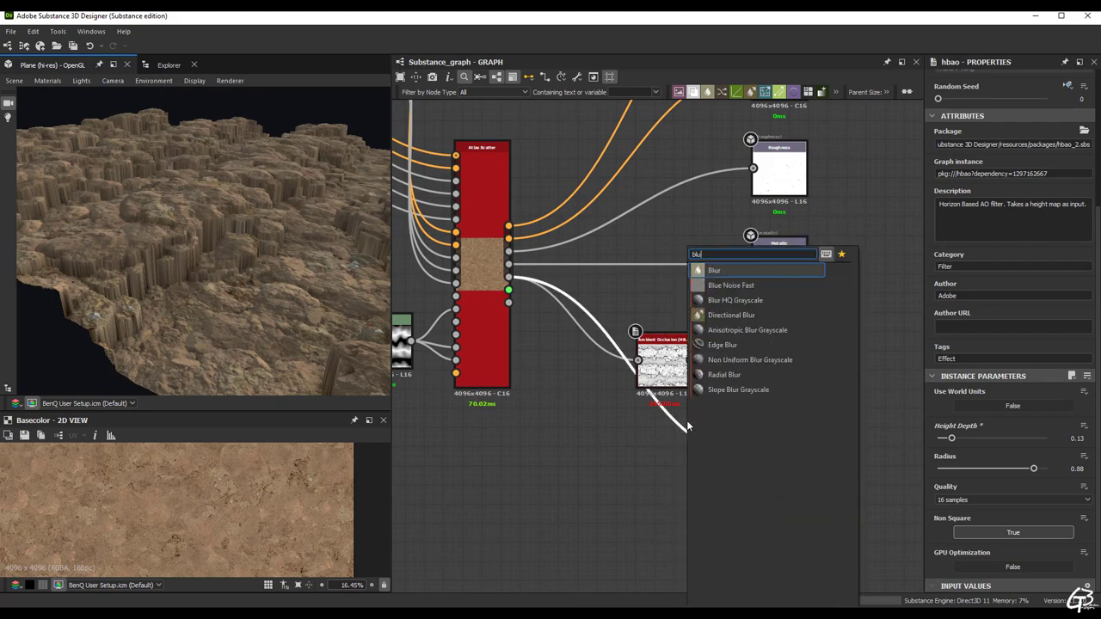
# - Insert a Blur HQ Grayscale node between the Atlas Scatter's Height and the Height output, with Intensity about 2.18
pyautogui.write('blur')
pyautogui.click(719, 285)
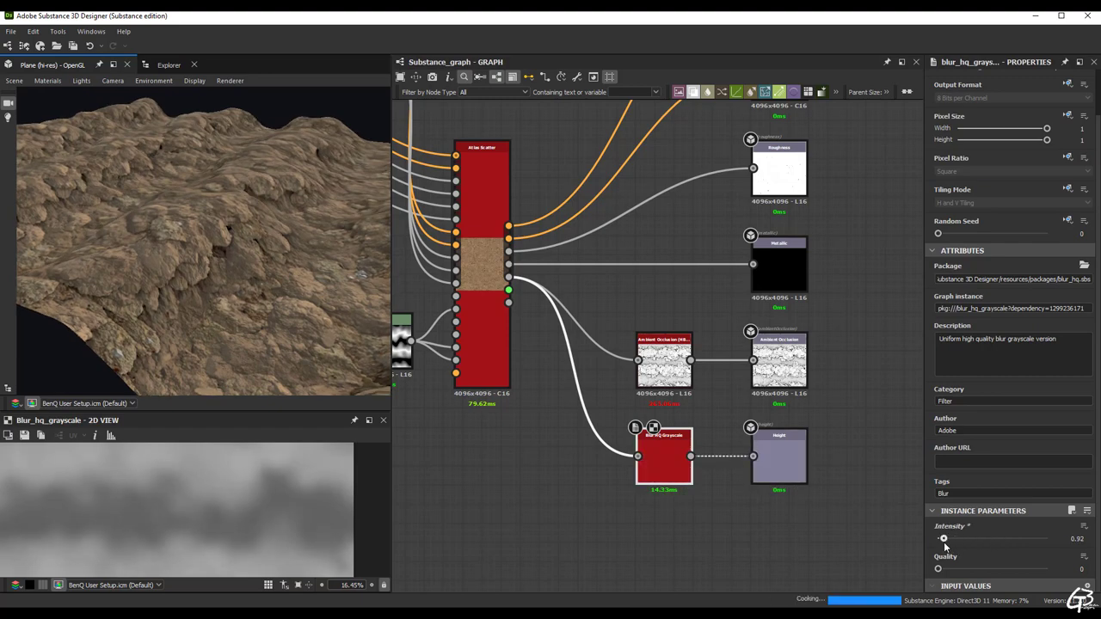
pyautogui.moveTo(943, 542); pyautogui.dragTo(950, 543)
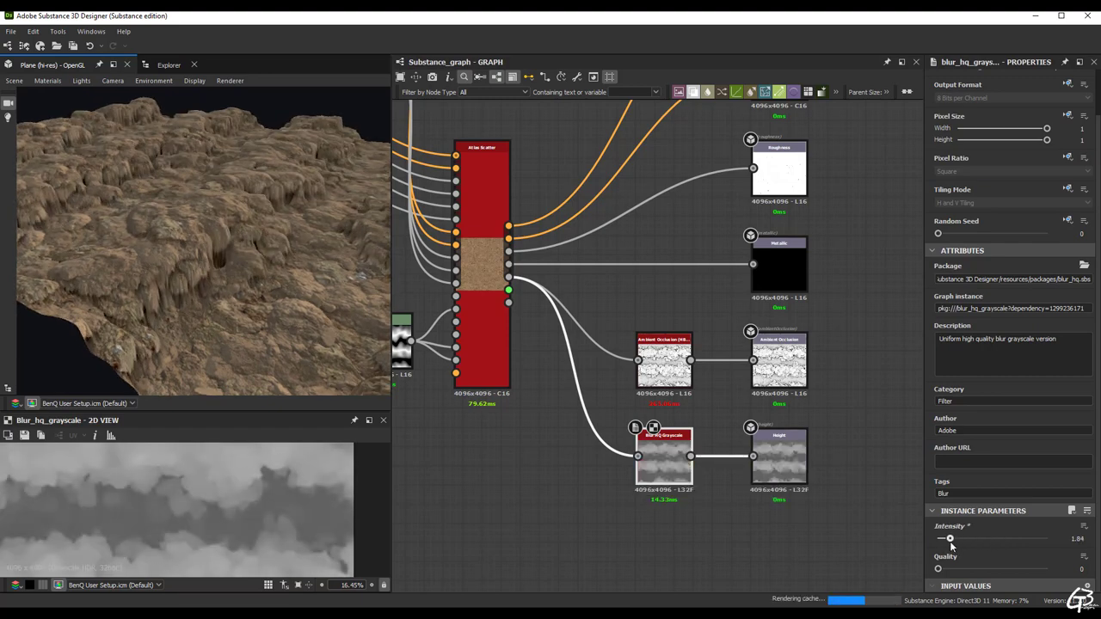
pyautogui.moveTo(263, 338); pyautogui.dragTo(247, 321)
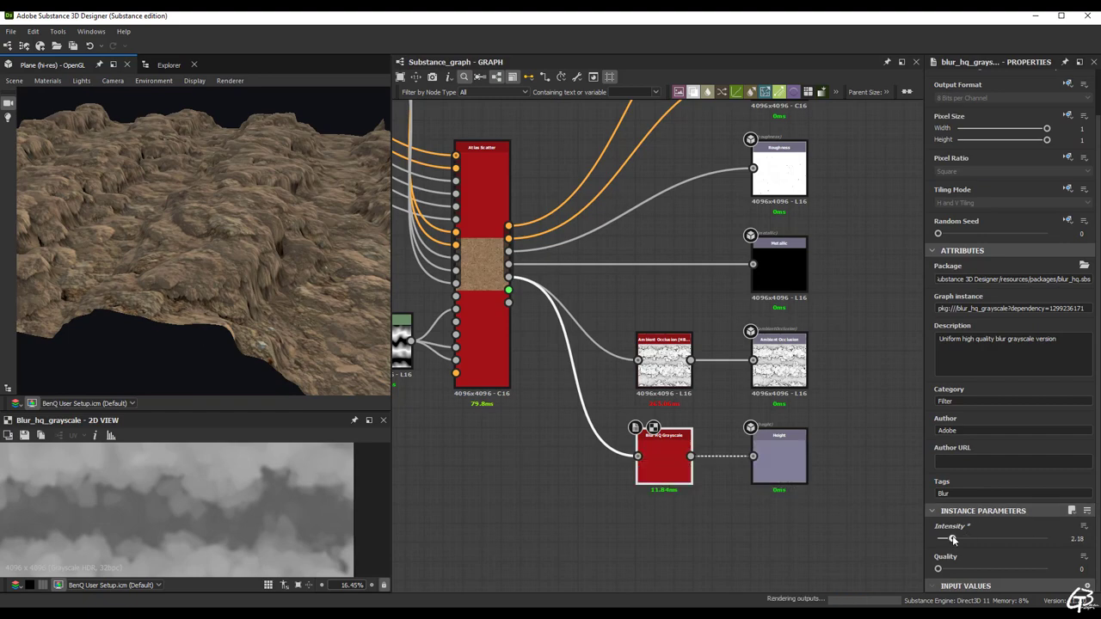
pyautogui.moveTo(235, 243); pyautogui.dragTo(242, 271)
pyautogui.click(676, 368)
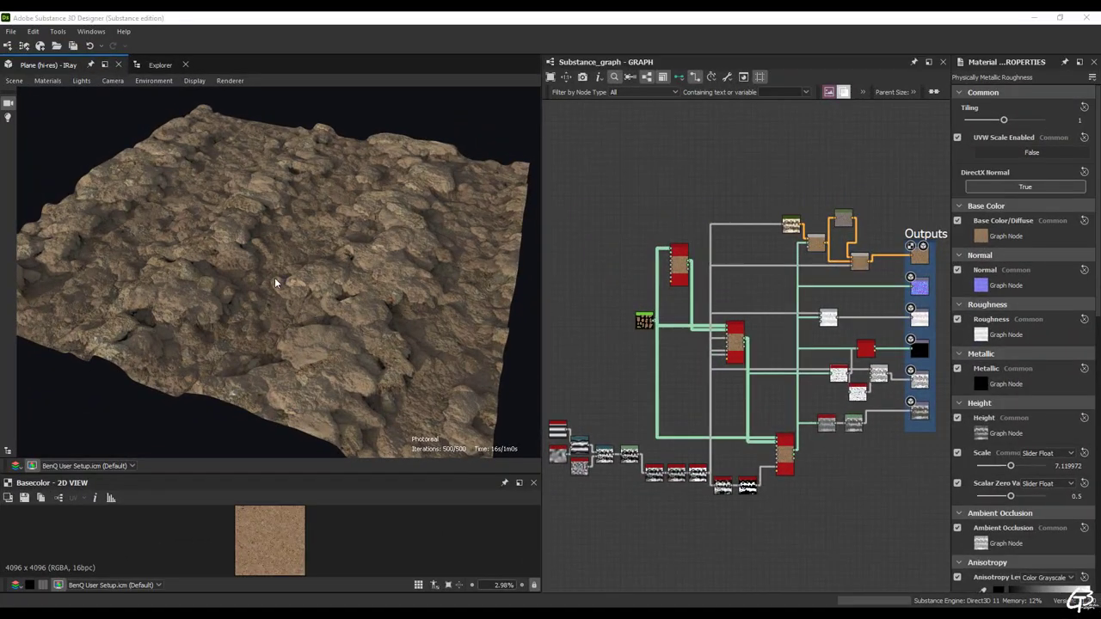
# - Inspect the finished soil plane up close in the Iray preview and set the preview material's Tiling to 5
pyautogui.scroll(3, 275, 283)
pyautogui.moveTo(294, 310); pyautogui.dragTo(378, 318)
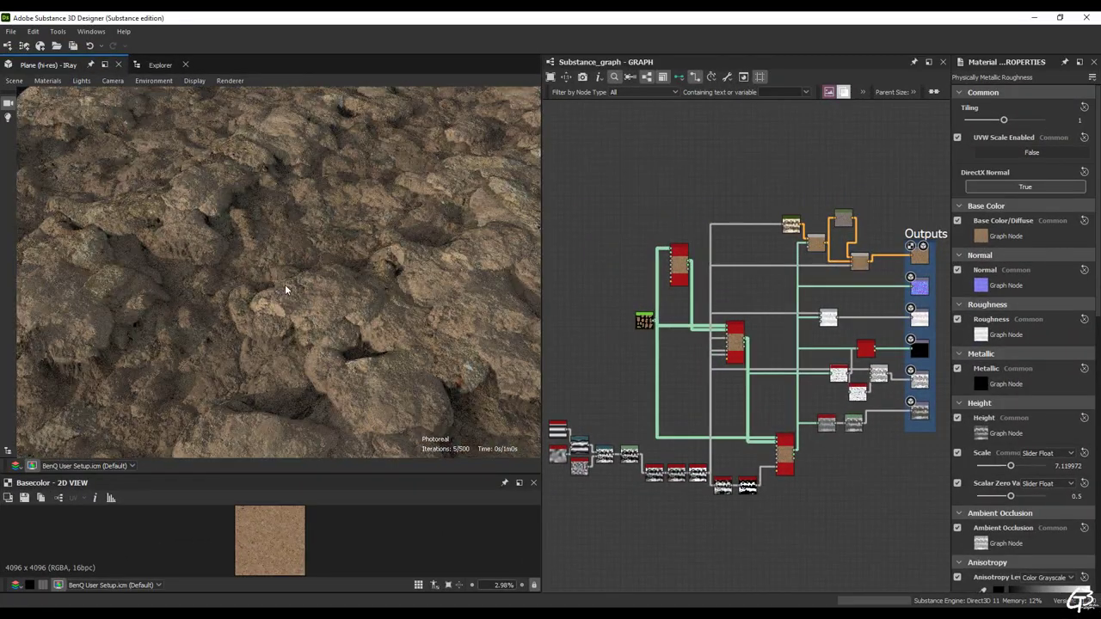
pyautogui.scroll(-8, 298, 285)
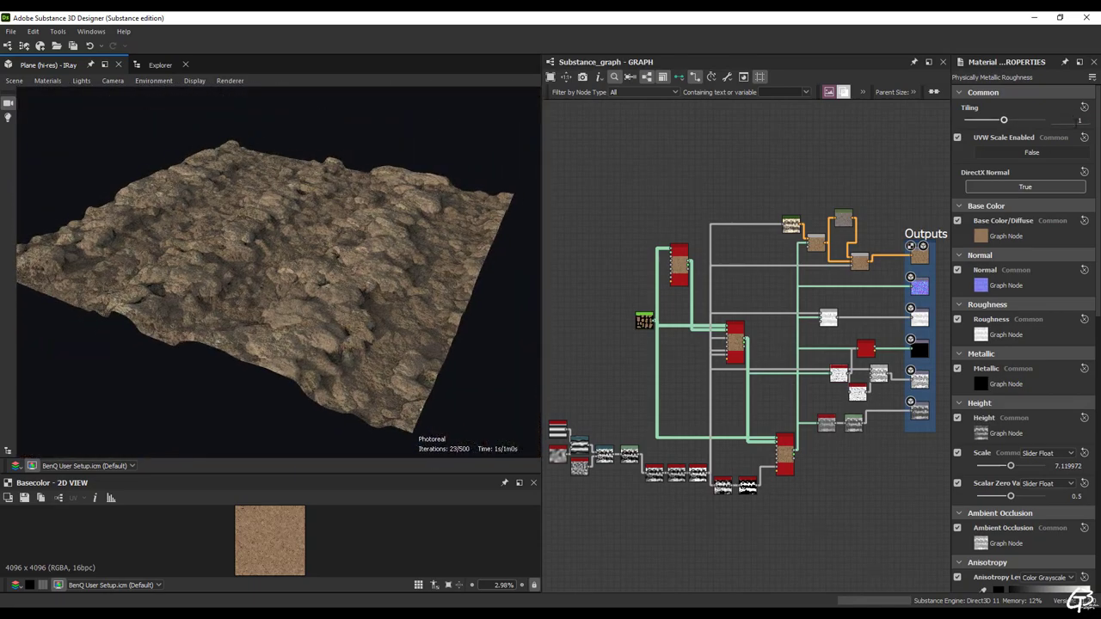
pyautogui.press('Return')
pyautogui.scroll(6, 323, 292)
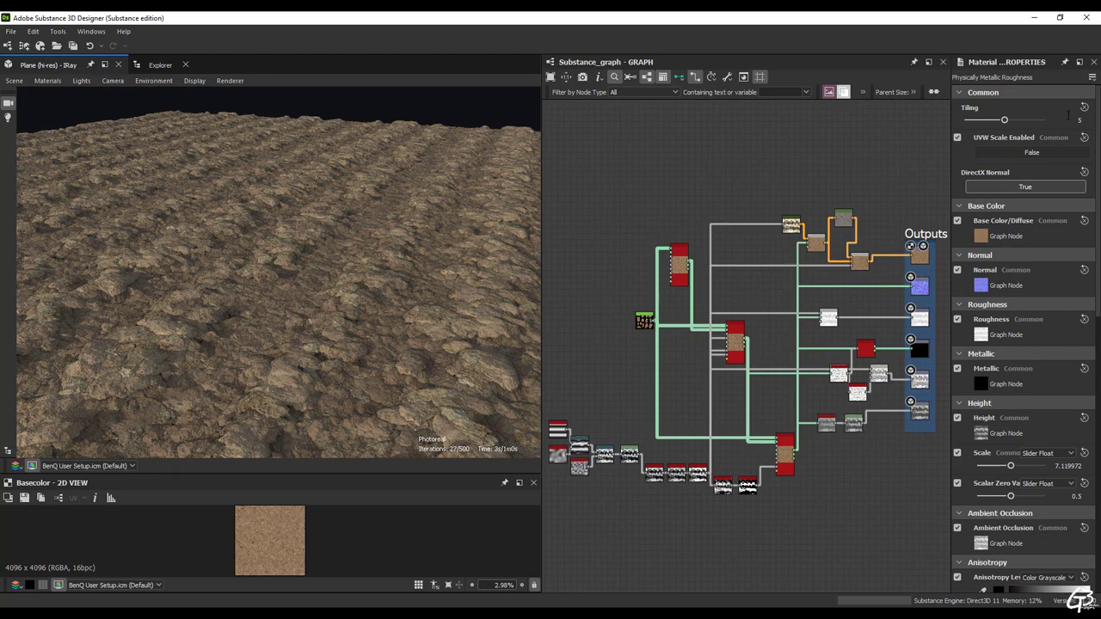
# - Set the preview material's Tiling back to 1 and frame the whole plane
pyautogui.write('1')
pyautogui.press('Return')
pyautogui.moveTo(303, 219); pyautogui.dragTo(303, 284)
pyautogui.scroll(-6, 302, 284)
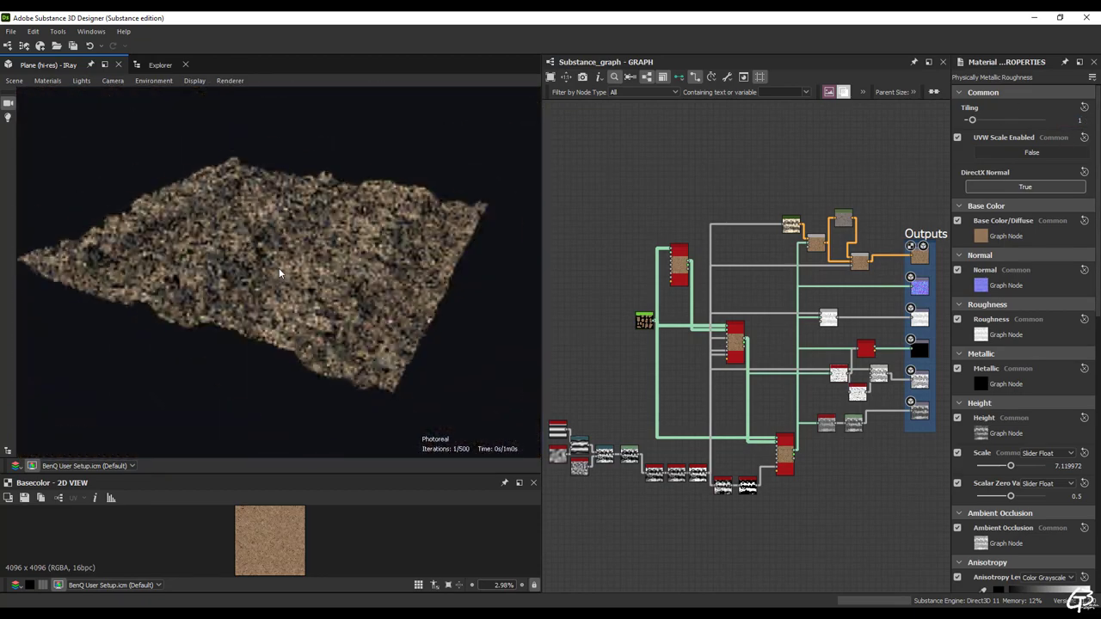
# - Enlarge the graph and 2D view areas and examine the first Atlas Scatter's output connections
pyautogui.moveTo(545, 334); pyautogui.dragTo(246, 330)
pyautogui.scroll(4, 360, 319)
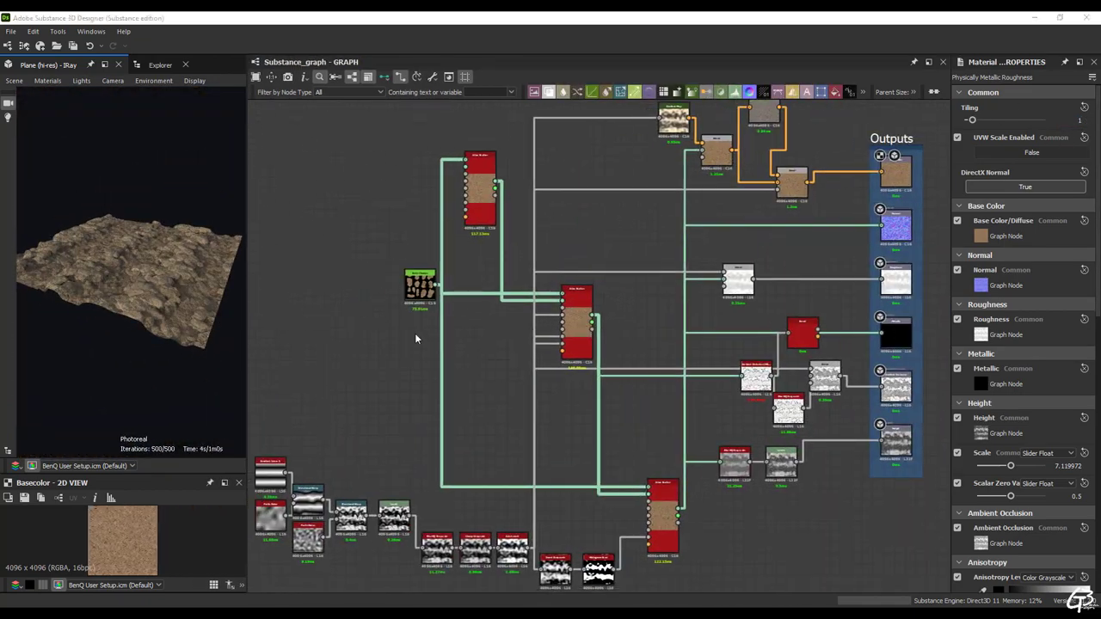
pyautogui.click(480, 166)
pyautogui.scroll(5, 480, 166)
pyautogui.scroll(-3, 480, 162)
pyautogui.moveTo(129, 474); pyautogui.dragTo(129, 294)
pyautogui.scroll(4, 335, 345)
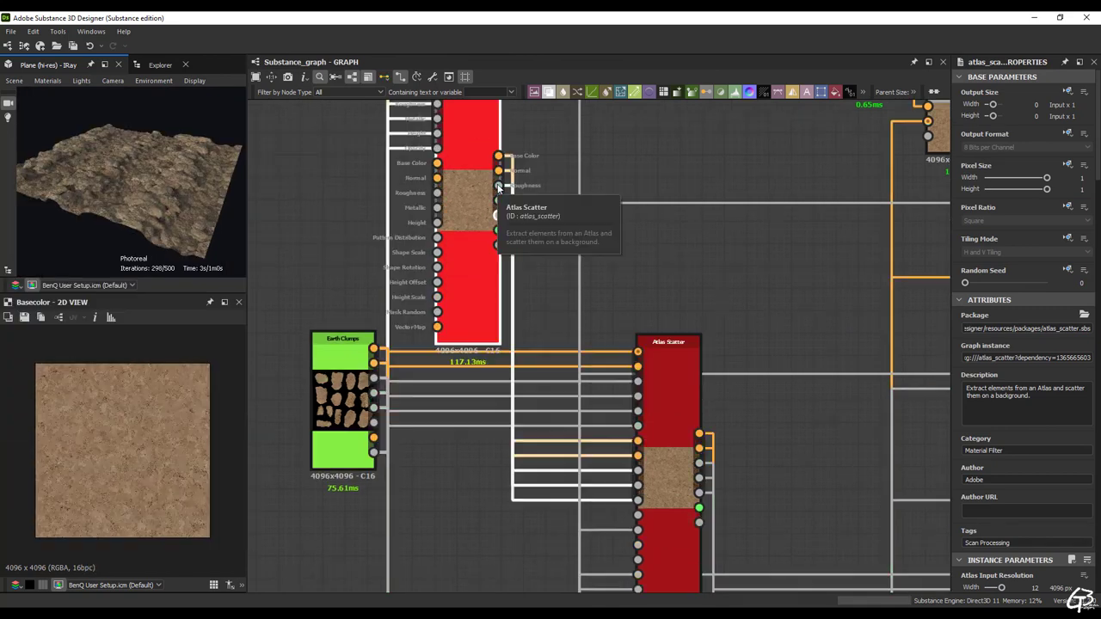
pyautogui.press('3')
pyautogui.scroll(-2, 367, 257)
pyautogui.moveTo(366, 257); pyautogui.dragTo(334, 191, button='middle')
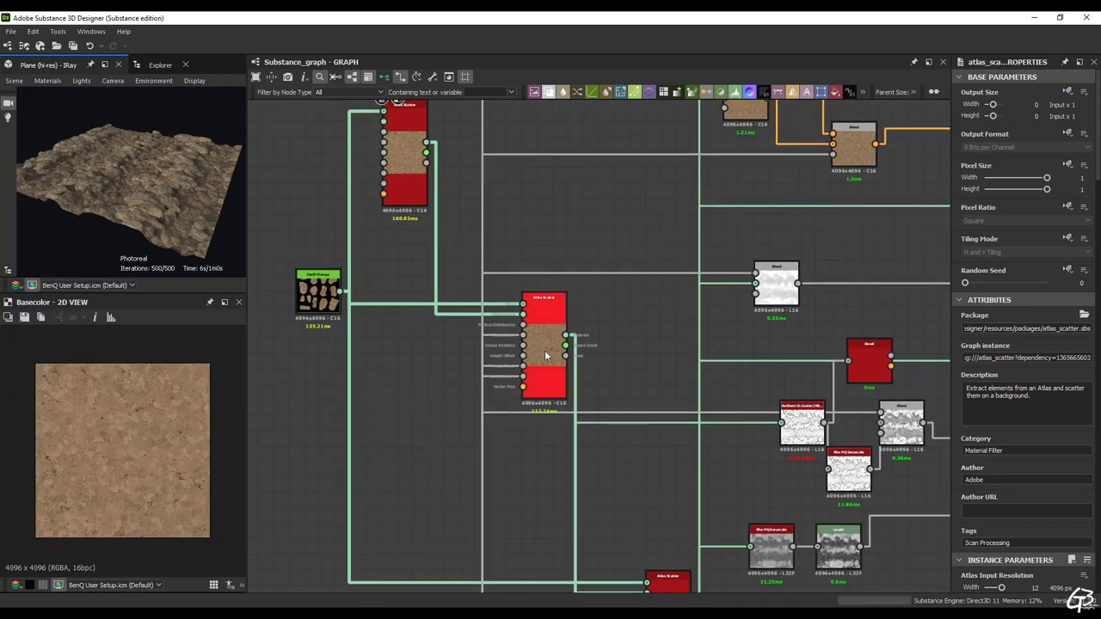
# - View the first two Atlas Scatter outputs and the third Atlas Scatter's Mask output in the 2D view
pyautogui.doubleClick(427, 163)
pyautogui.doubleClick(565, 355)
pyautogui.scroll(1, 49, 359)
pyautogui.moveTo(648, 570); pyautogui.dragTo(659, 476, button='middle')
pyautogui.doubleClick(701, 540)
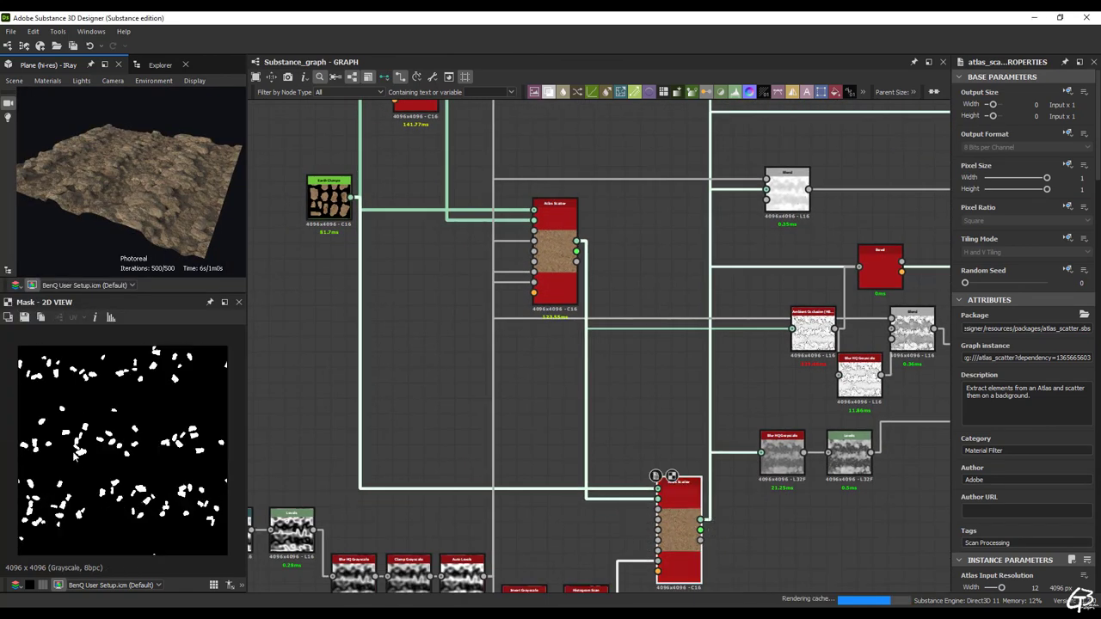
# - Try removing the background connection into the third Atlas Scatter and inspect its isolated clumps in a wider 3D preview
pyautogui.press('Delete')
pyautogui.scroll(3, 136, 193)
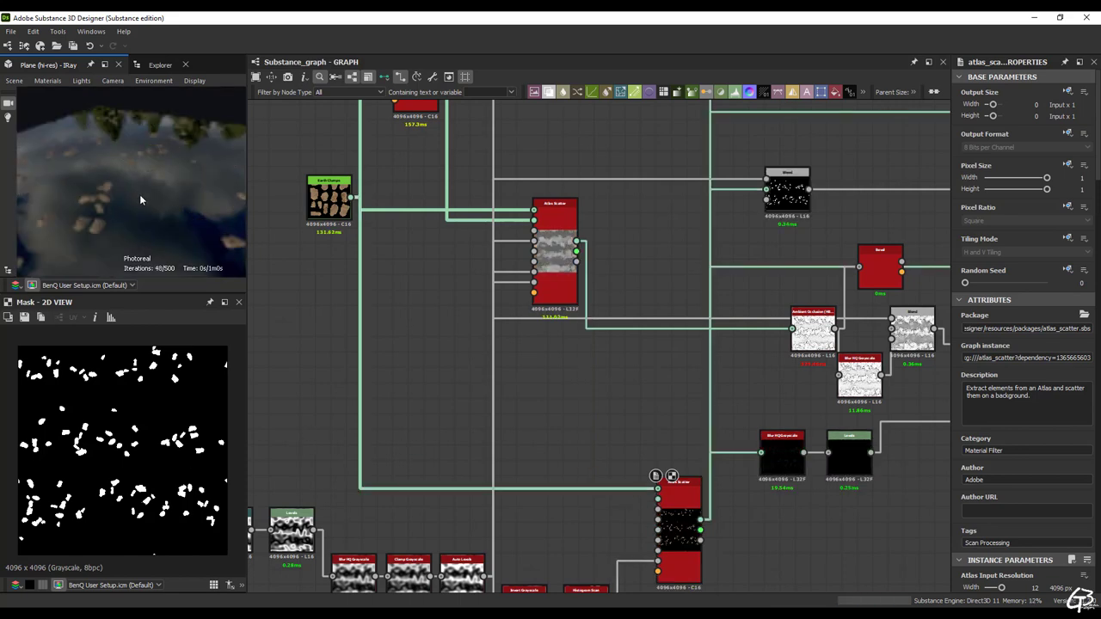
pyautogui.moveTo(247, 225); pyautogui.dragTo(342, 238)
pyautogui.scroll(-2, 412, 289)
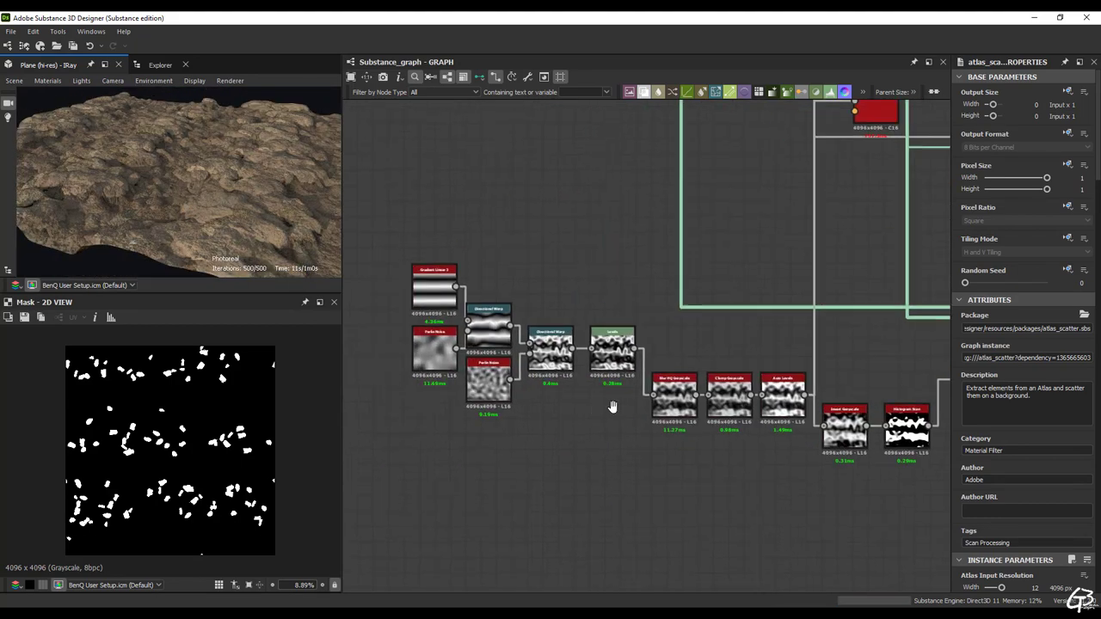
# - Try different Tiling values on the Gradient Linear 3 node to vary the number of furrow rows
pyautogui.scroll(4, 470, 339)
pyautogui.click(404, 238)
pyautogui.click(980, 588)
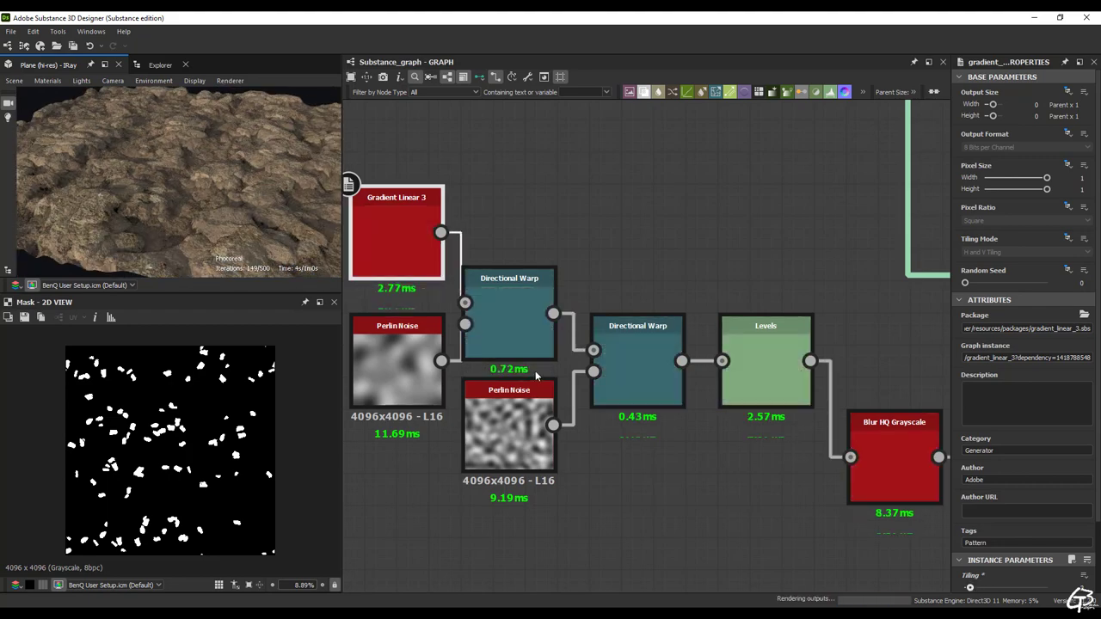
pyautogui.click(975, 588)
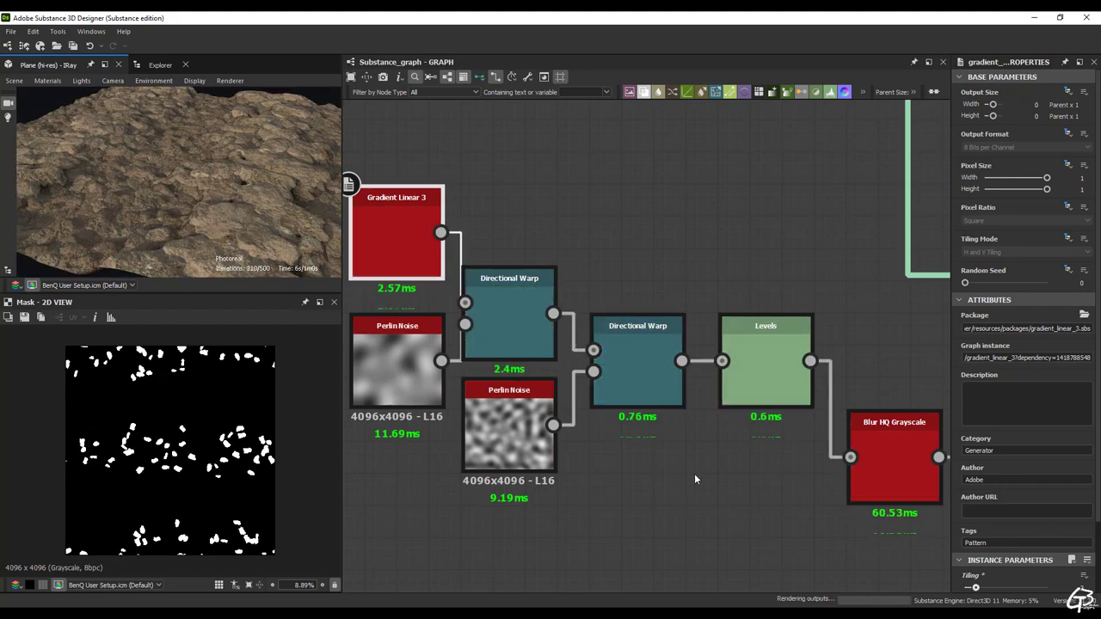
# - Examine the Gradient Map and the Soft Light Blend that tint the base color
pyautogui.moveTo(860, 508); pyautogui.dragTo(584, 432, button='middle')
pyautogui.moveTo(801, 450); pyautogui.dragTo(507, 408, button='middle')
pyautogui.scroll(-2, 508, 407)
pyautogui.moveTo(654, 319); pyautogui.dragTo(584, 353, button='middle')
pyautogui.scroll(-2, 584, 353)
pyautogui.scroll(-3, 584, 357)
pyautogui.scroll(8, 547, 247)
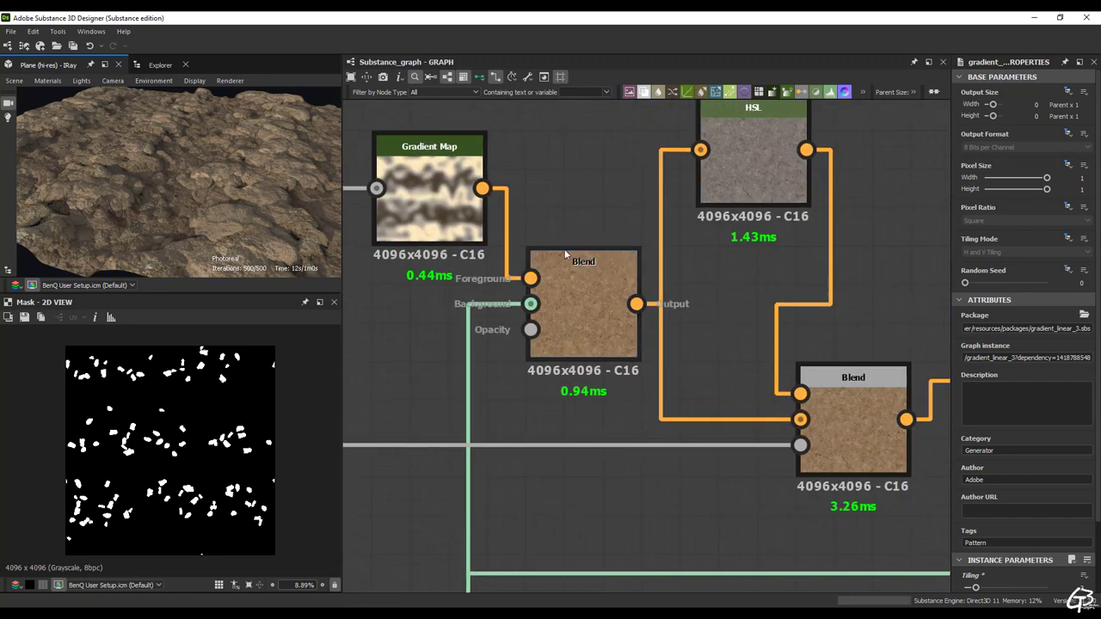
pyautogui.doubleClick(434, 205)
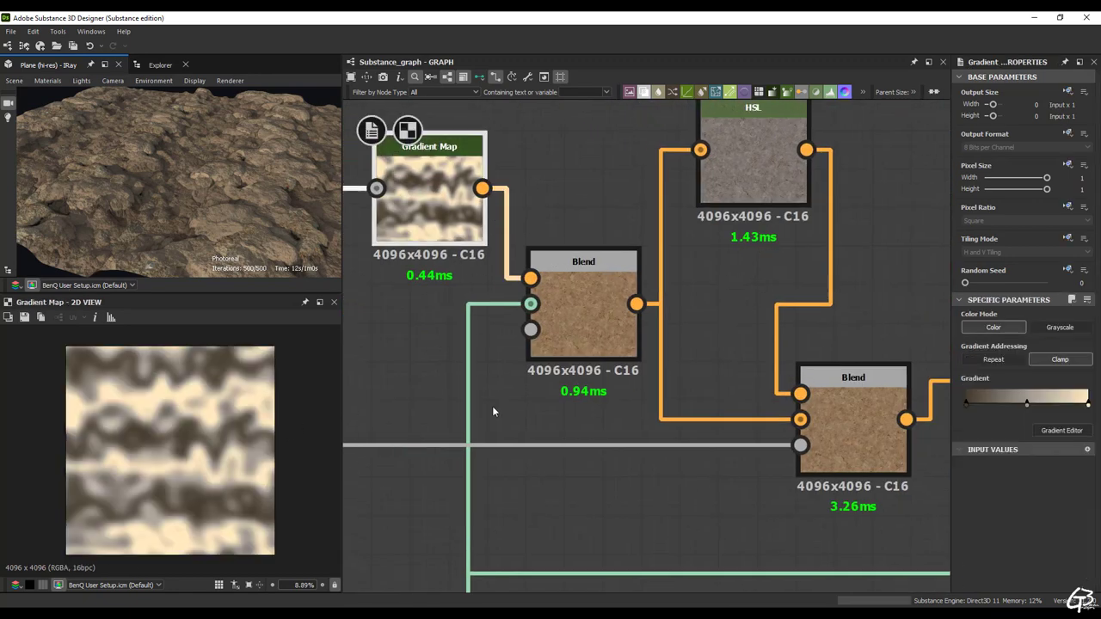
pyautogui.doubleClick(601, 310)
pyautogui.scroll(-2, 595, 337)
pyautogui.moveTo(595, 332); pyautogui.dragTo(580, 338, button='middle')
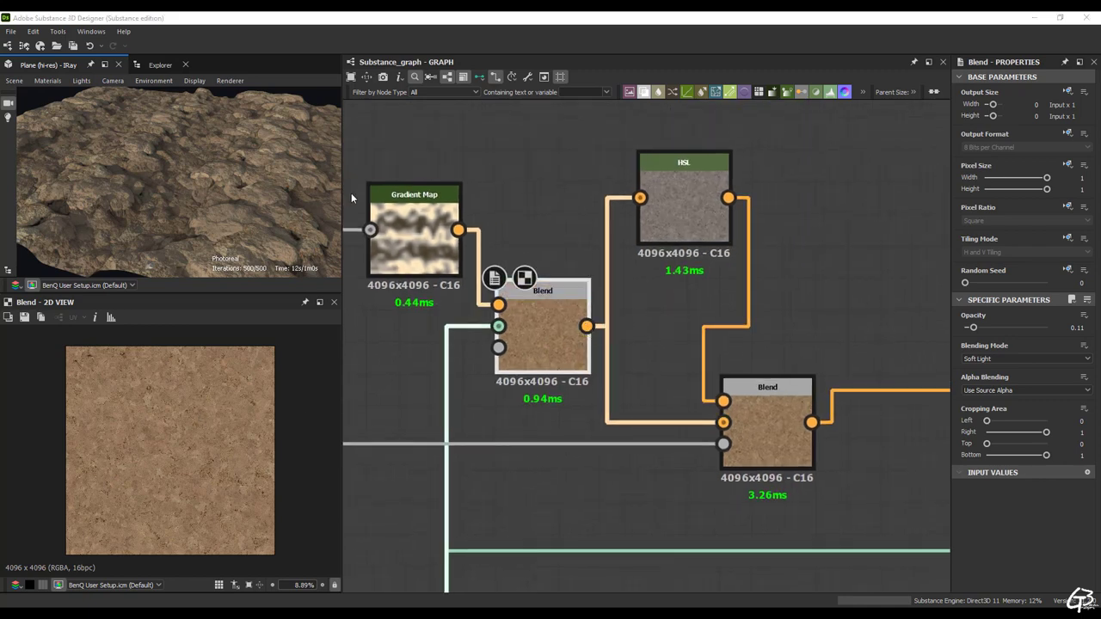
# - Check the opacity mask of the Blend that mixes in the HSL node and set that Blend's Opacity to 0.17
pyautogui.doubleClick(724, 447)
pyautogui.scroll(-2, 141, 439)
pyautogui.scroll(1, 153, 427)
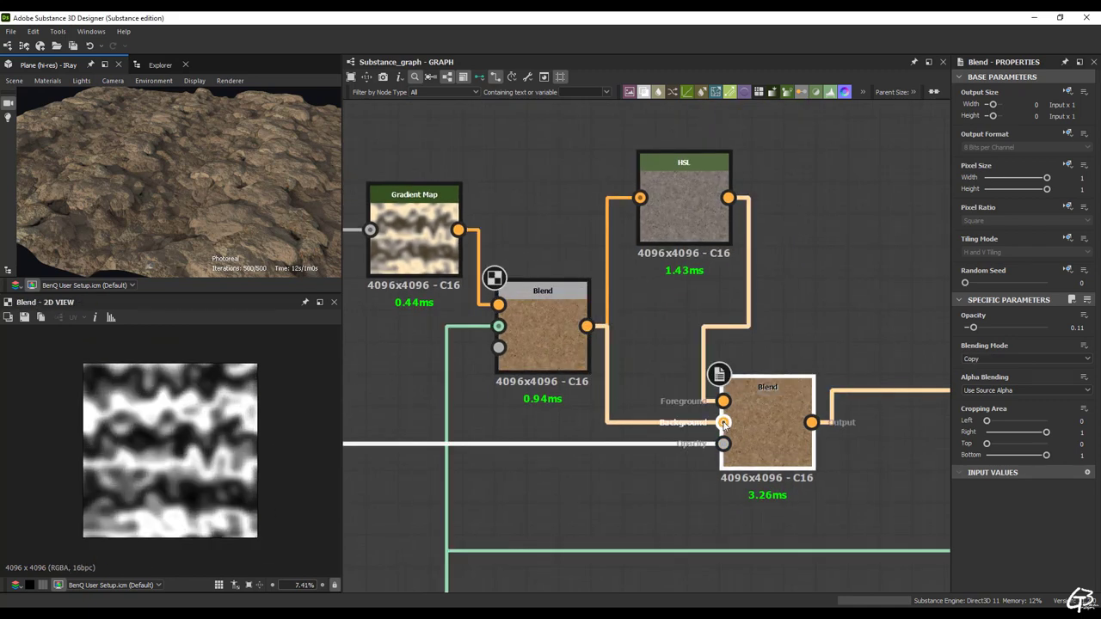
pyautogui.doubleClick(764, 421)
pyautogui.scroll(5, 194, 416)
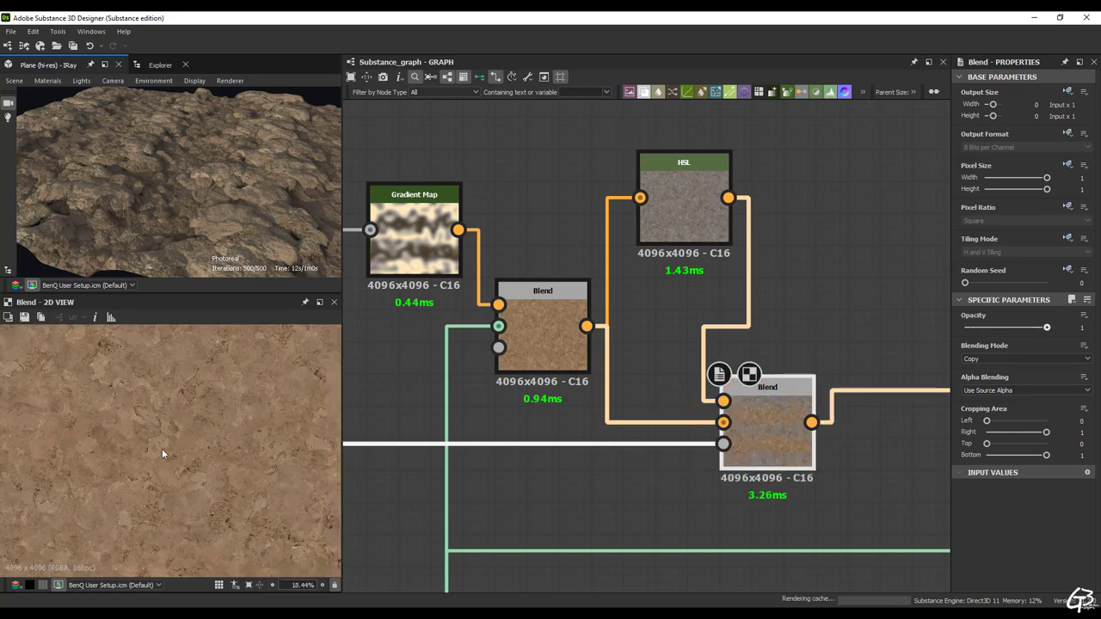
pyautogui.scroll(-2, 162, 448)
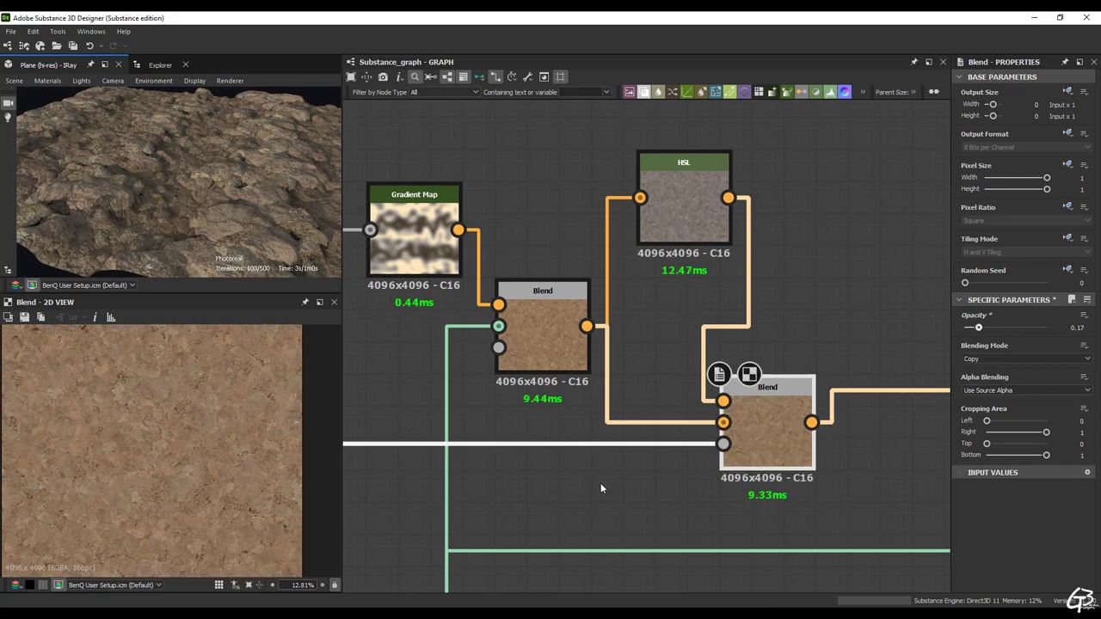
# - Examine the Multiply Blend feeding the Roughness output, viewing its background, foreground and blended result
pyautogui.scroll(-3, 600, 488)
pyautogui.moveTo(600, 488); pyautogui.dragTo(600, 365, button='middle')
pyautogui.scroll(3, 603, 328)
pyautogui.doubleClick(496, 252)
pyautogui.moveTo(627, 293); pyautogui.dragTo(602, 330, button='middle')
pyautogui.scroll(1, 602, 330)
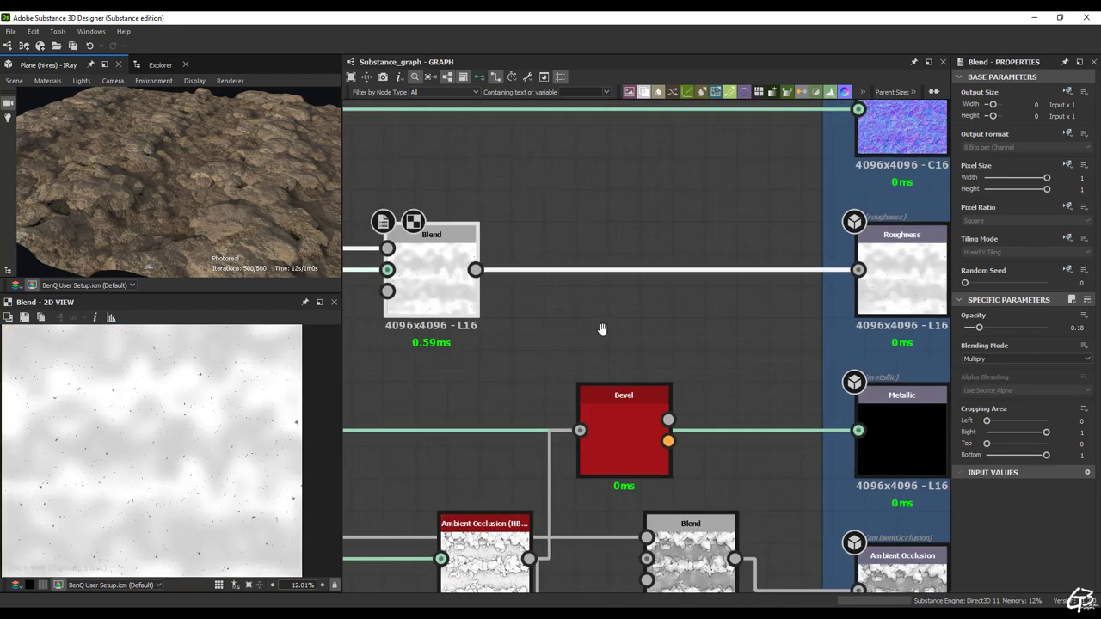
pyautogui.doubleClick(388, 274)
pyautogui.doubleClick(387, 248)
pyautogui.doubleClick(431, 280)
pyautogui.moveTo(464, 293); pyautogui.dragTo(490, 293, button='middle')
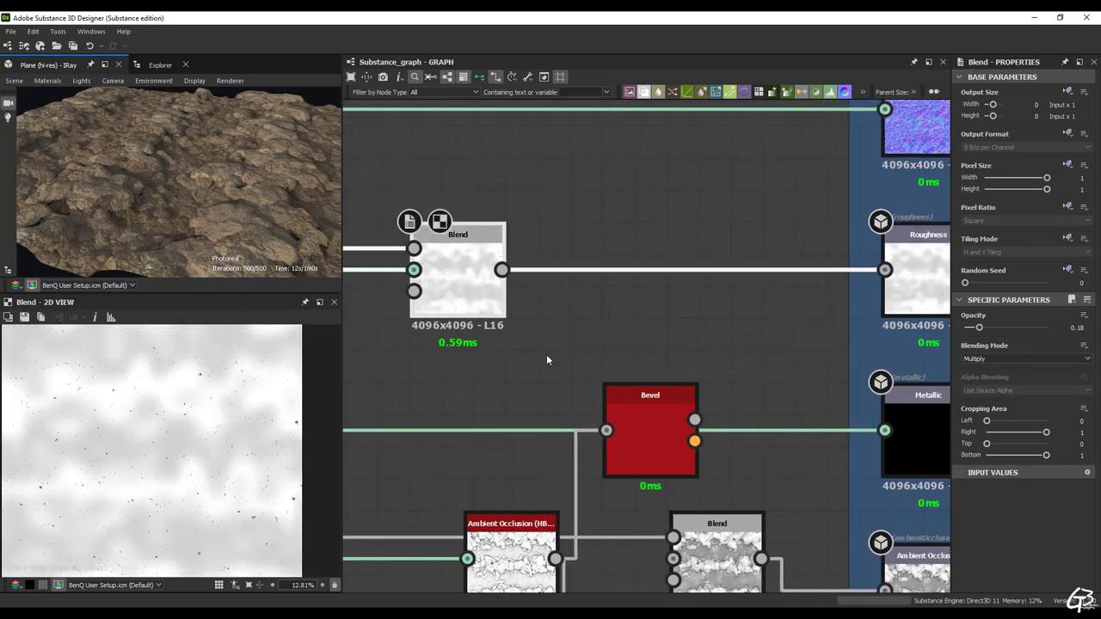
# - Tidy the output branches by moving the Bevel node above the ambient occlusion nodes and docking the blur, Gradient Map and HSL nodes
pyautogui.scroll(-4, 565, 362)
pyautogui.moveTo(565, 362); pyautogui.dragTo(623, 297, button='middle')
pyautogui.scroll(2, 689, 353)
pyautogui.moveTo(690, 371); pyautogui.dragTo(709, 301, button='middle')
pyautogui.moveTo(652, 254); pyautogui.dragTo(716, 210)
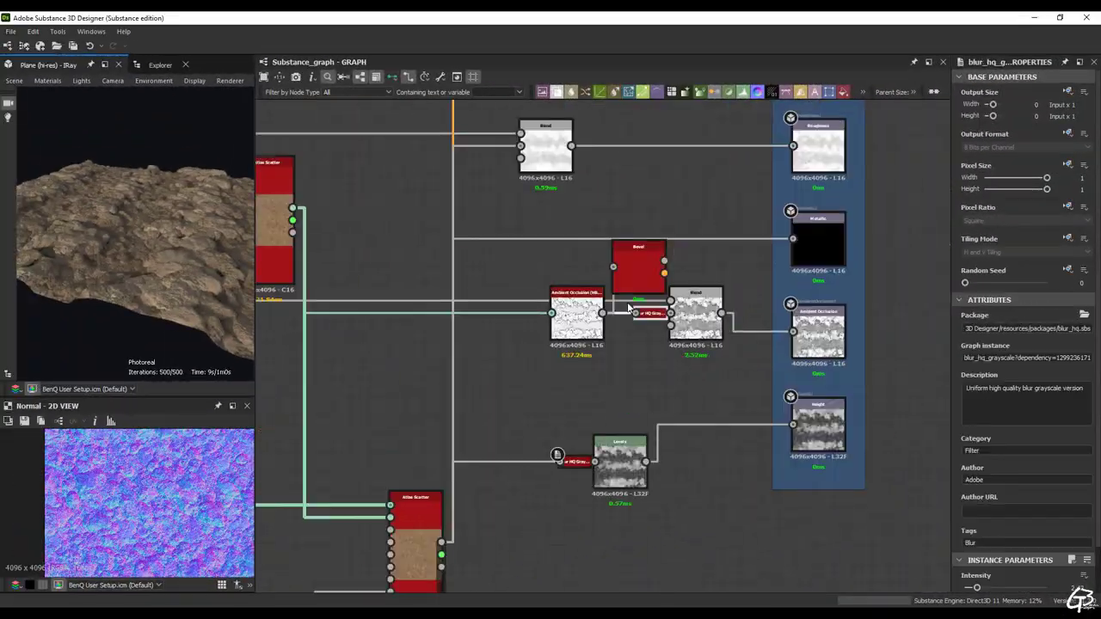
pyautogui.scroll(2, 551, 310)
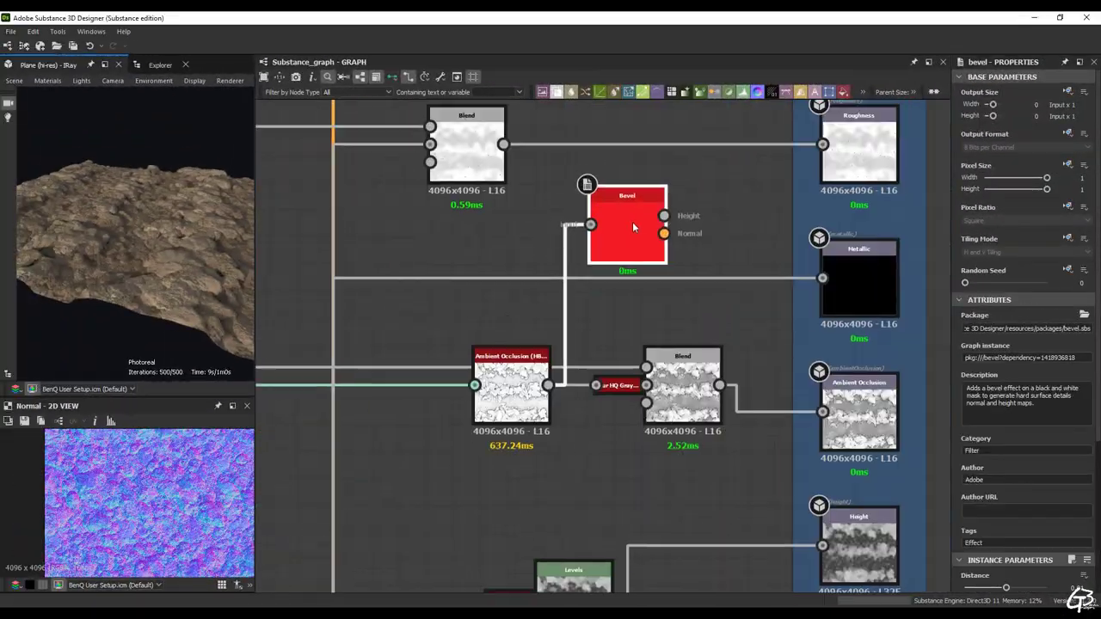
pyautogui.scroll(-2, 590, 289)
pyautogui.scroll(2, 554, 314)
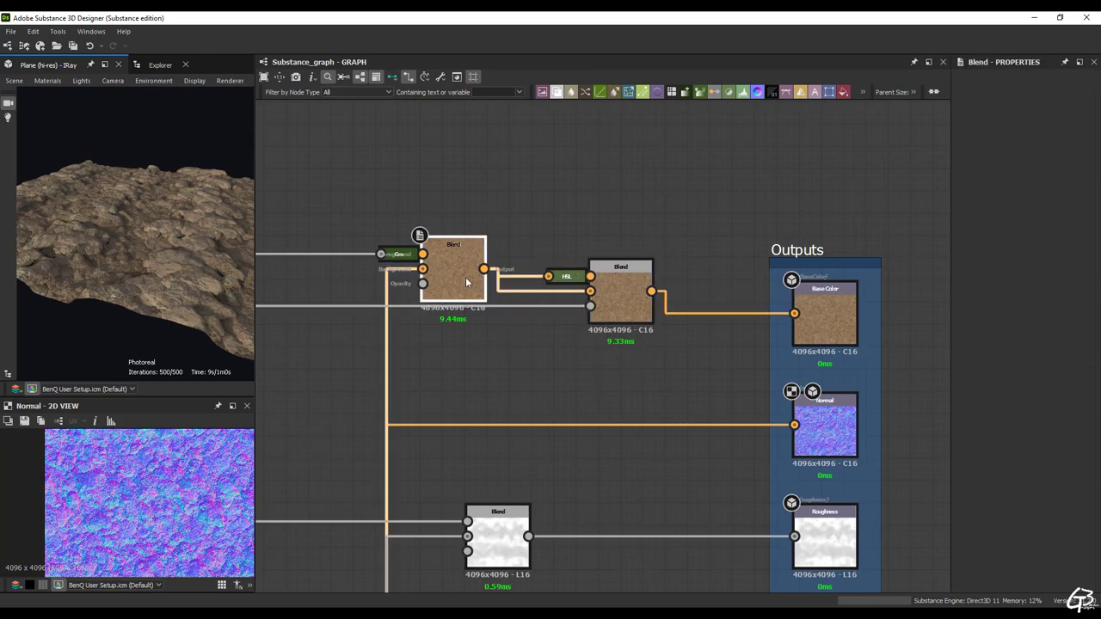
pyautogui.scroll(-3, 460, 372)
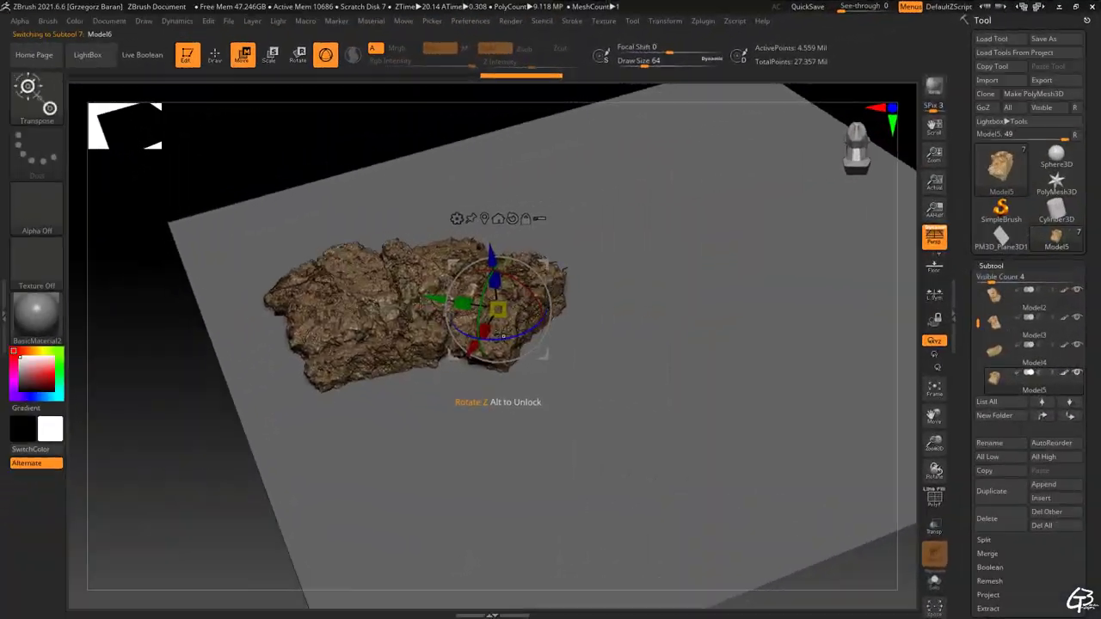
# - Switch to ZBrush and arrange the scanned soil clump subtools on the plane using the transform gizmo
pyautogui.keyDown('ctrl'); pyautogui.moveTo(504, 336); pyautogui.dragTo(578, 439); pyautogui.keyUp('ctrl')
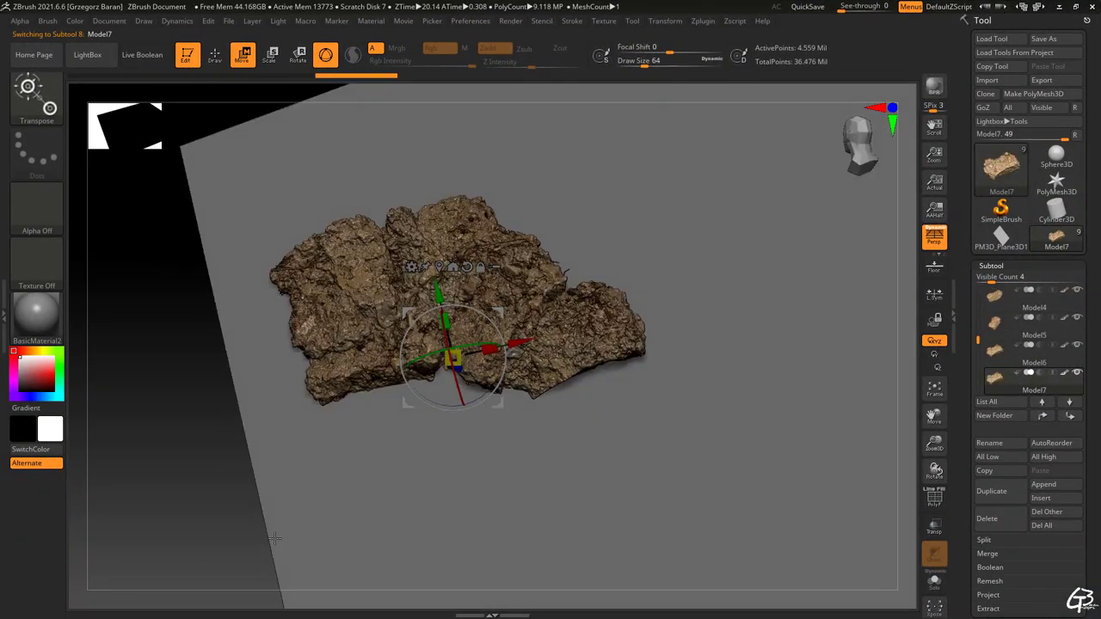
pyautogui.moveTo(418, 434); pyautogui.dragTo(314, 458)
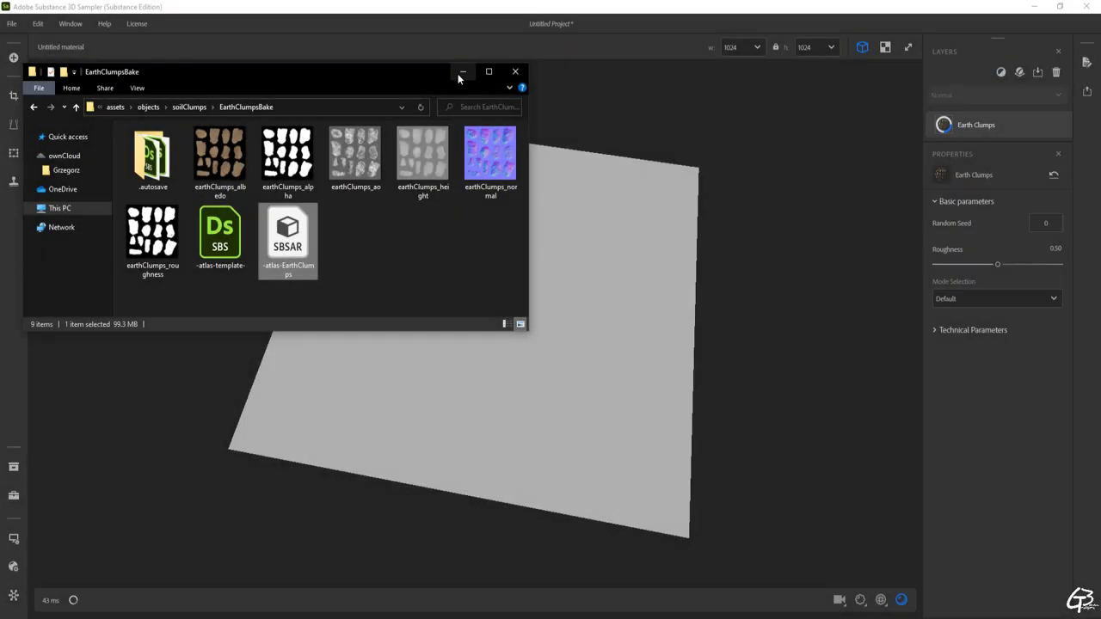
# - Switch to Substance 3D Sampler, set the Earth Clumps layer's mode to Splatter and expand its Scatter Parameters
pyautogui.click(458, 73)
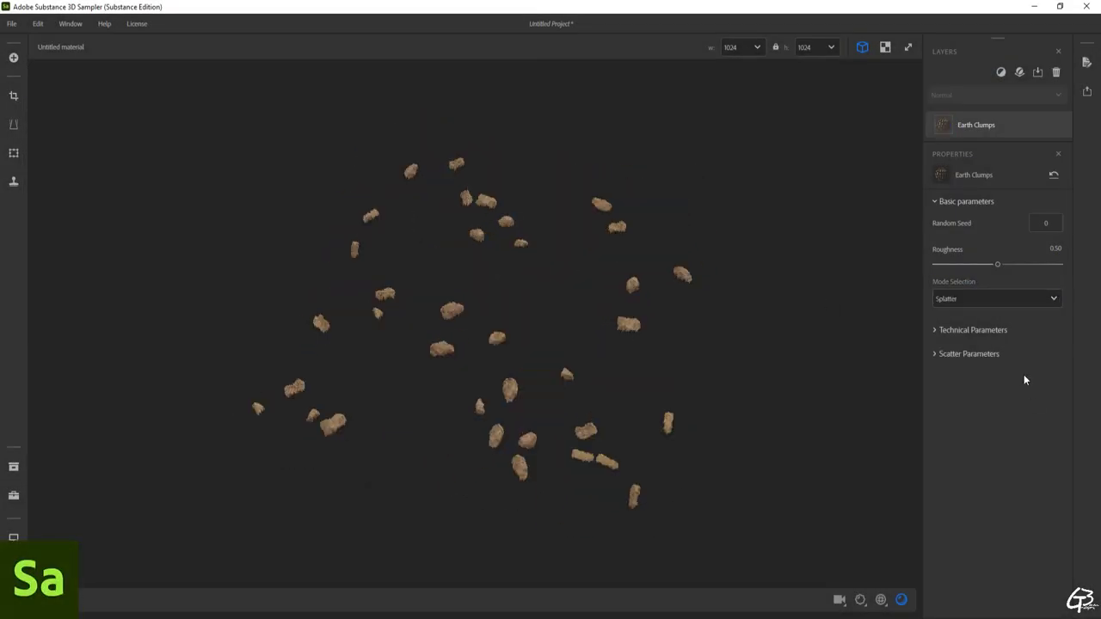
pyautogui.click(952, 357)
pyautogui.scroll(-2, 998, 361)
pyautogui.click(1067, 298)
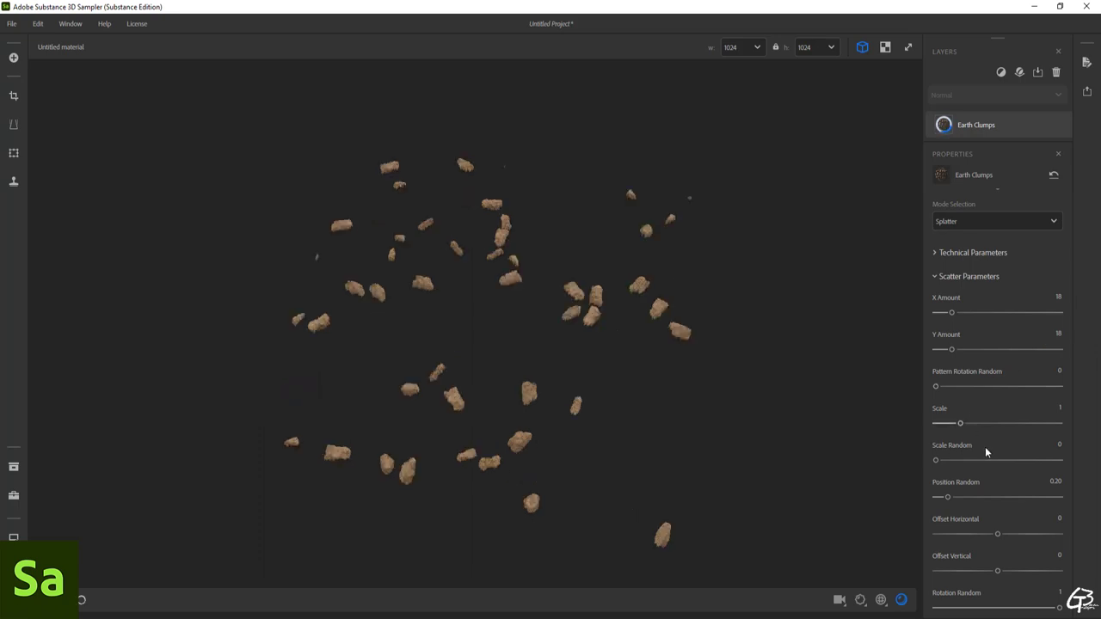
# - Set the Earth Clumps layer's scatter Scale to 5 and inspect the covered plane
pyautogui.scroll(-10, 982, 455)
pyautogui.moveTo(936, 423); pyautogui.dragTo(936, 422)
pyautogui.moveTo(535, 336); pyautogui.dragTo(516, 336)
pyautogui.scroll(8, 1006, 337)
pyautogui.moveTo(961, 329); pyautogui.dragTo(1084, 330)
pyautogui.scroll(3, 476, 340)
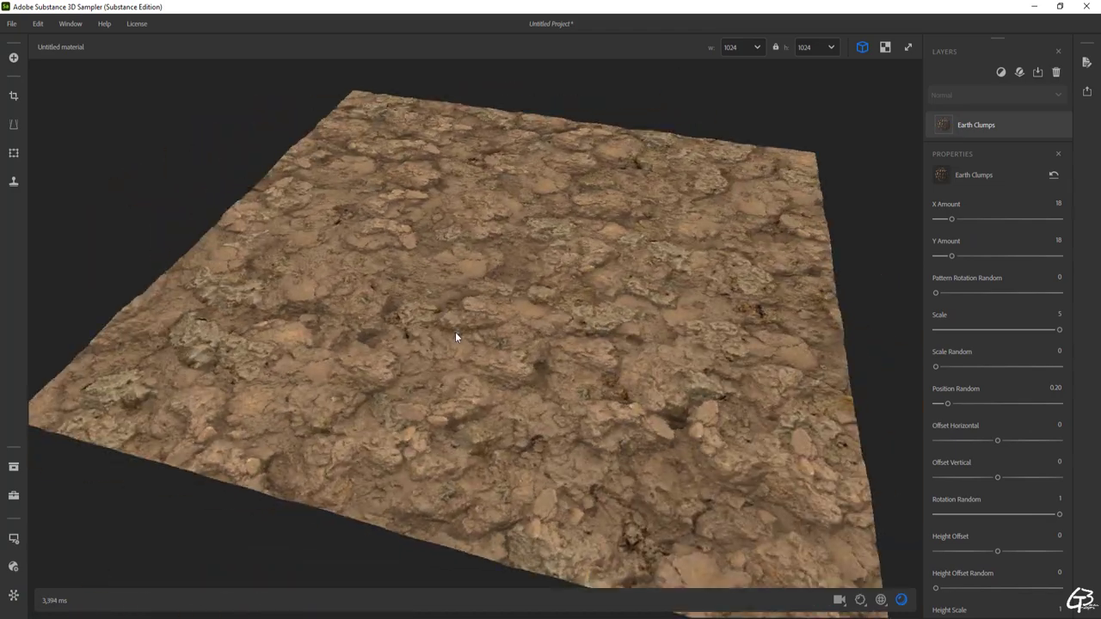
pyautogui.moveTo(464, 323); pyautogui.dragTo(498, 349)
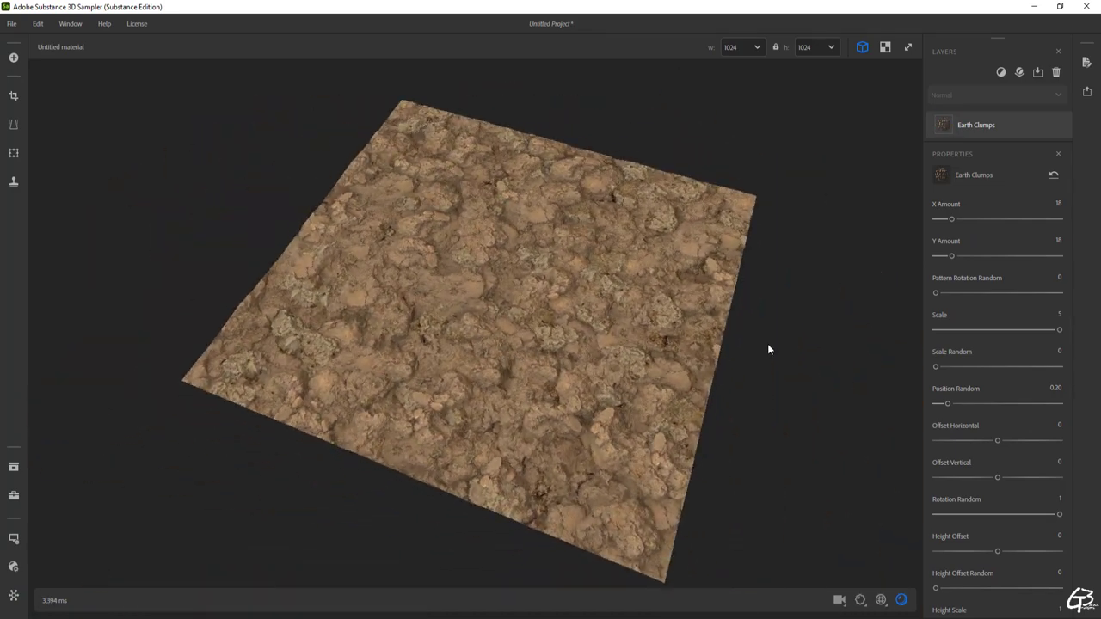
# - Add the test apple atlas over the soil with a Height Blend and set the blend's Offset to 0.85
pyautogui.moveTo(795, 241); pyautogui.dragTo(956, 115)
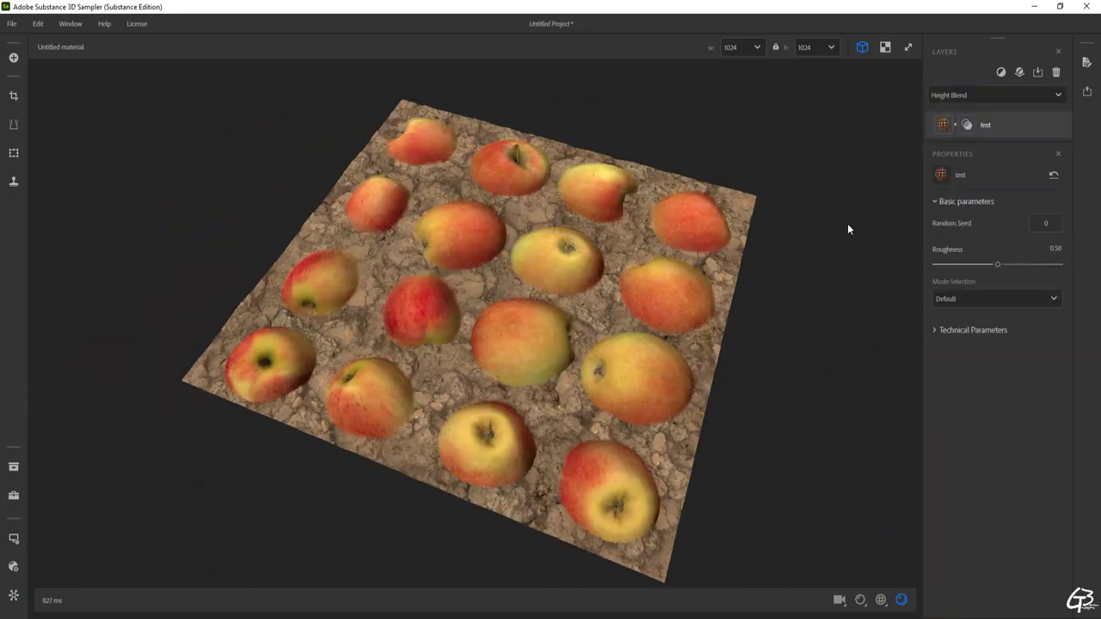
pyautogui.click(967, 125)
pyautogui.moveTo(1000, 276); pyautogui.dragTo(1040, 276)
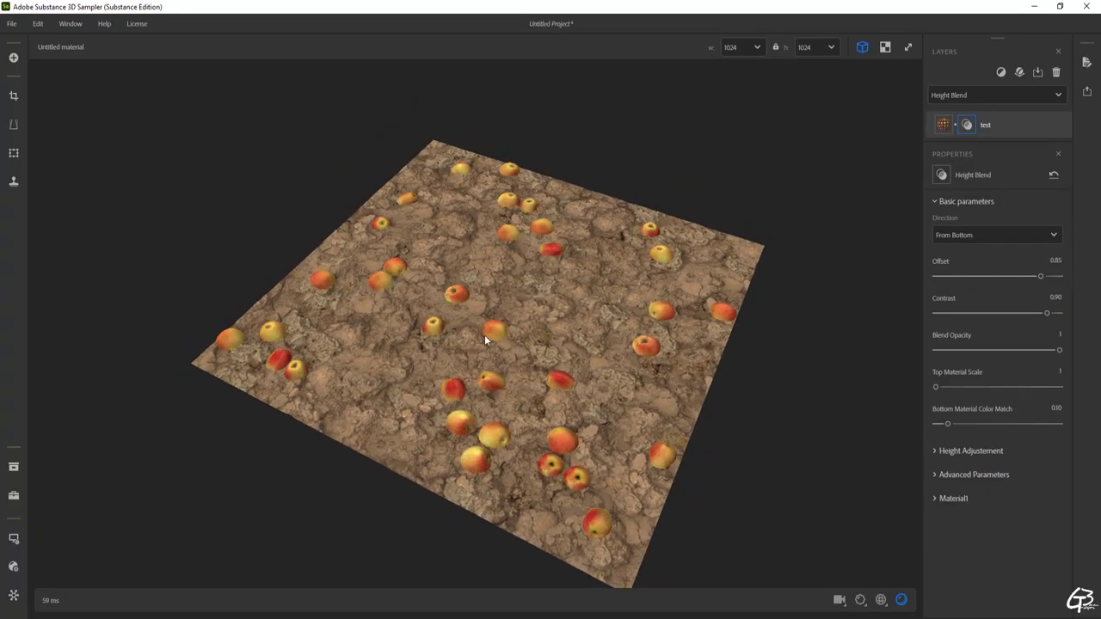
pyautogui.moveTo(506, 337); pyautogui.dragTo(547, 390)
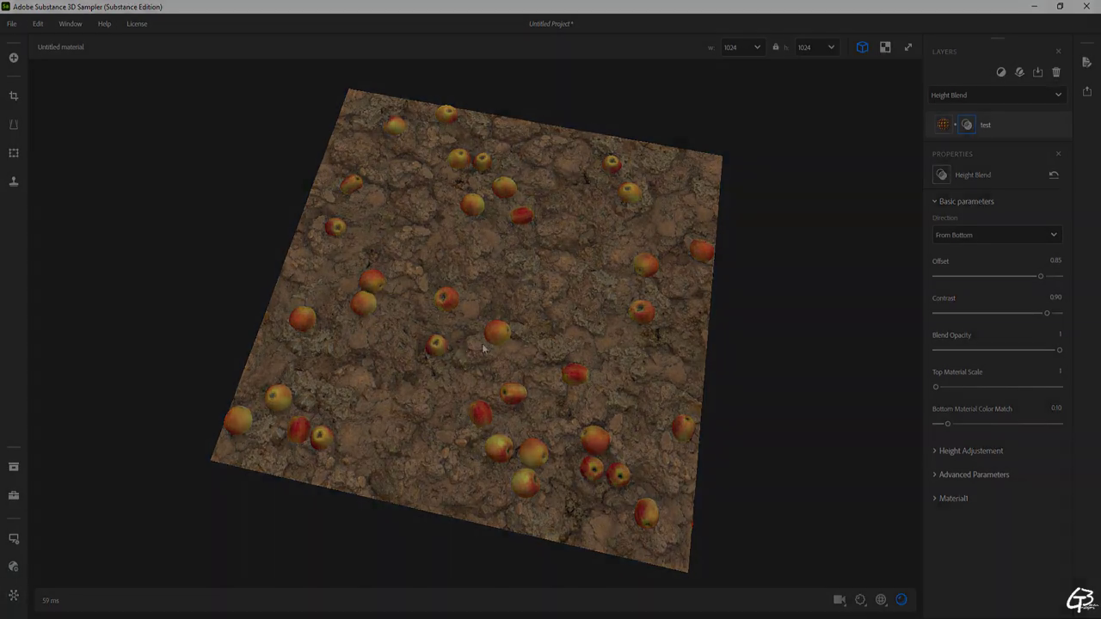